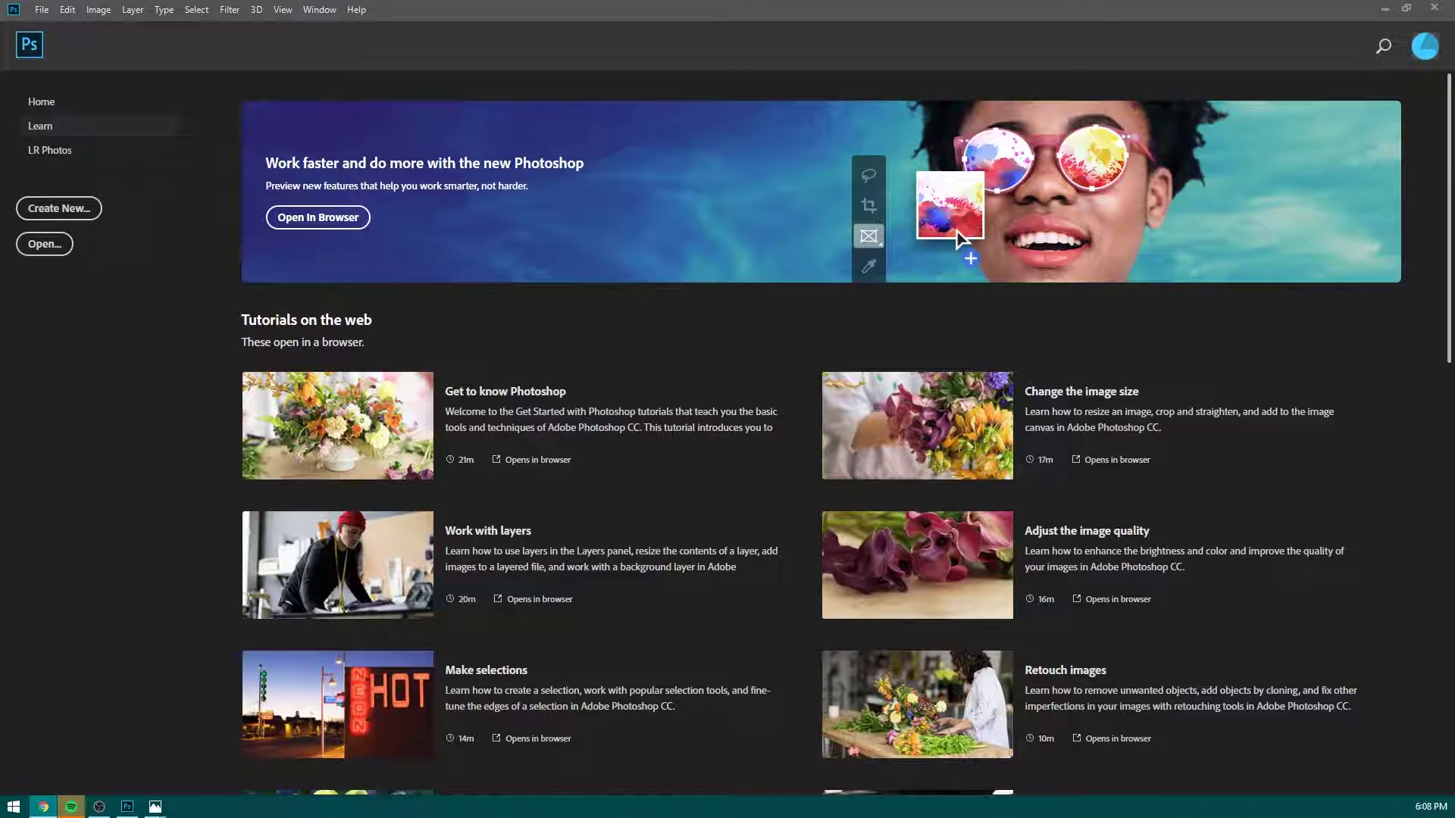
Switch to the Chrome browser and look through the editorial galleries on the photographer's portfolio page.
left_click_drag(1454, 325, 848, 2)
left_click(299, 123)
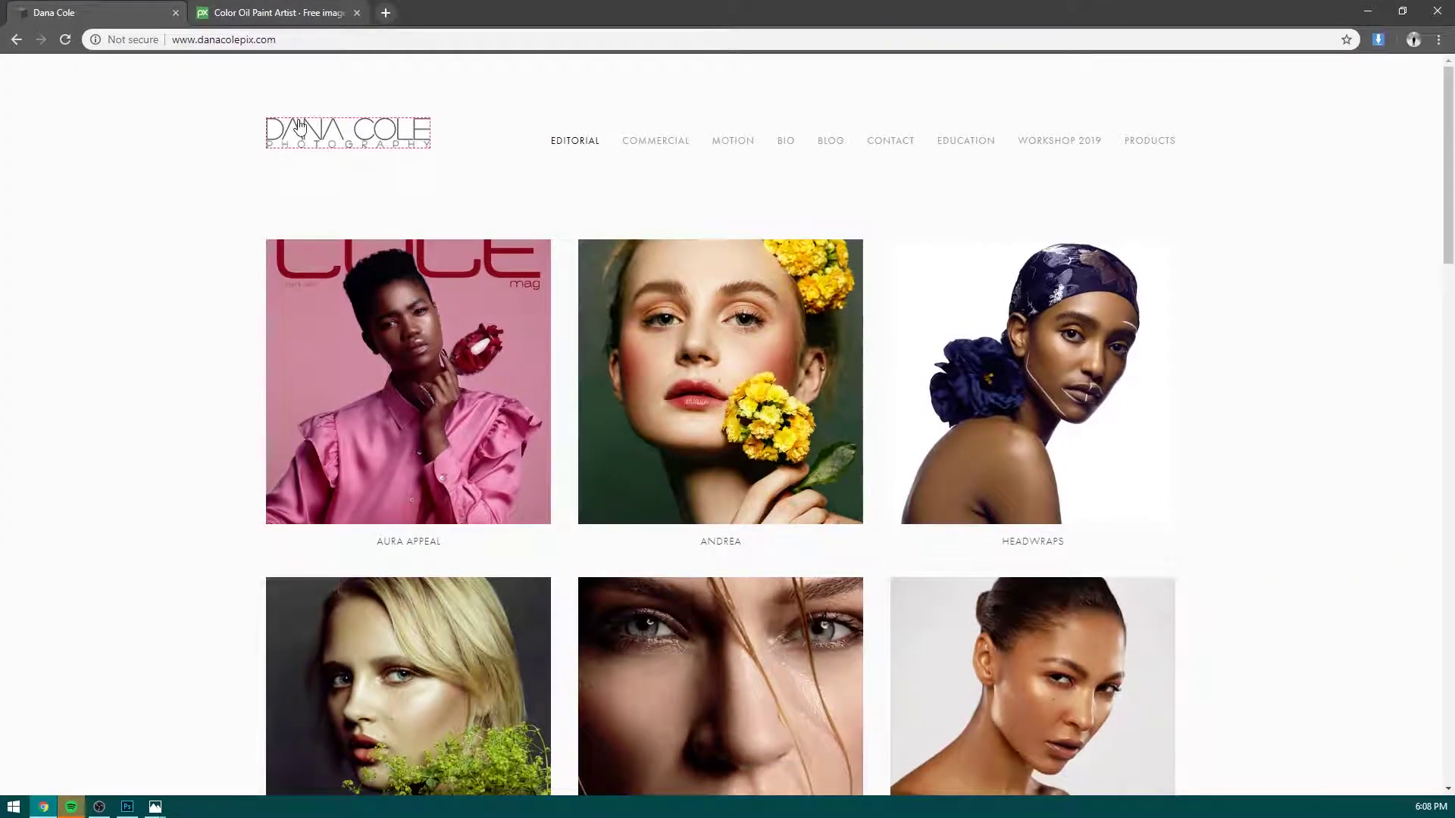
left_click(316, 135)
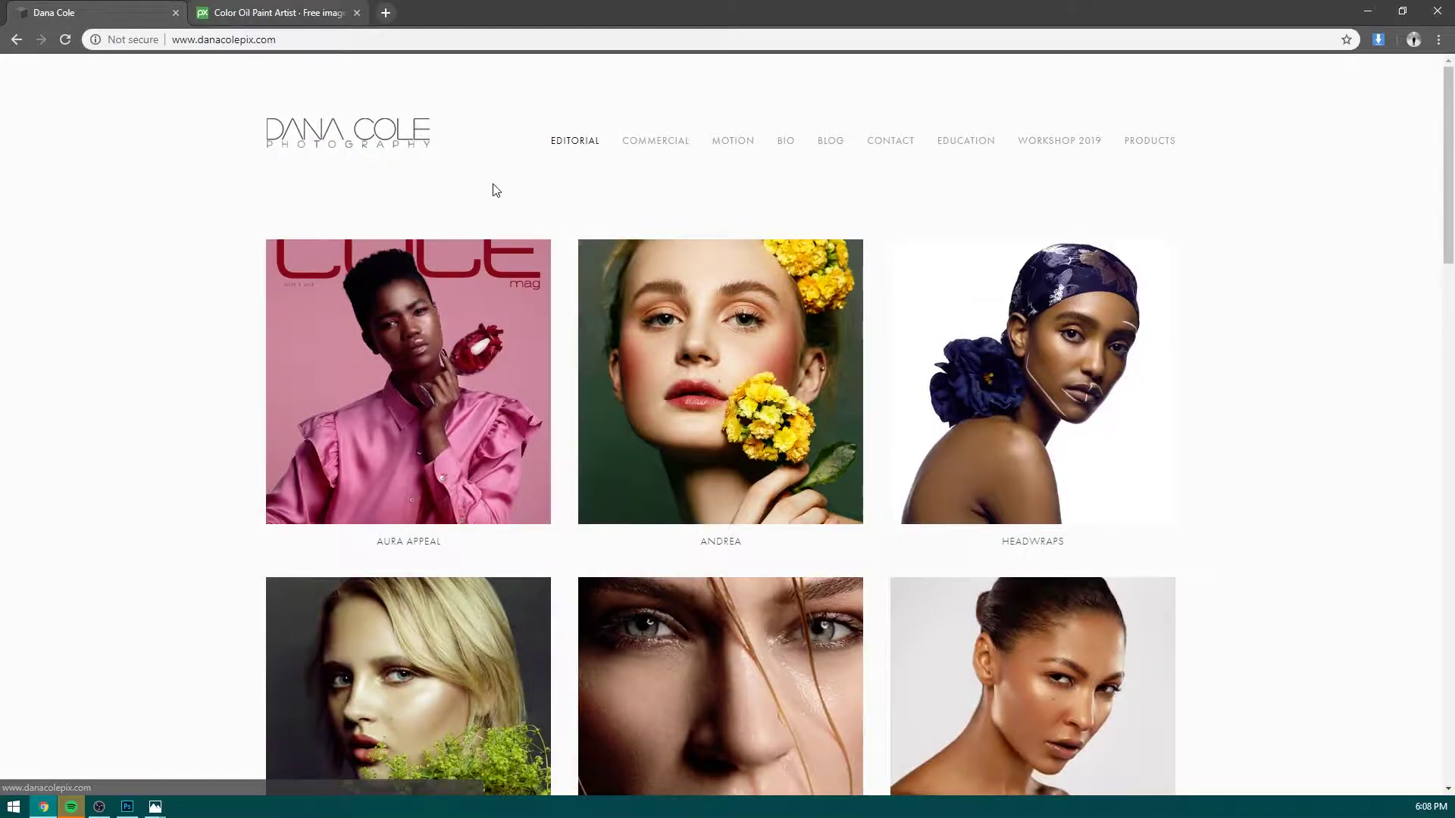
scroll(494, 188, "down", 18)
scroll(585, 237, "down", 8)
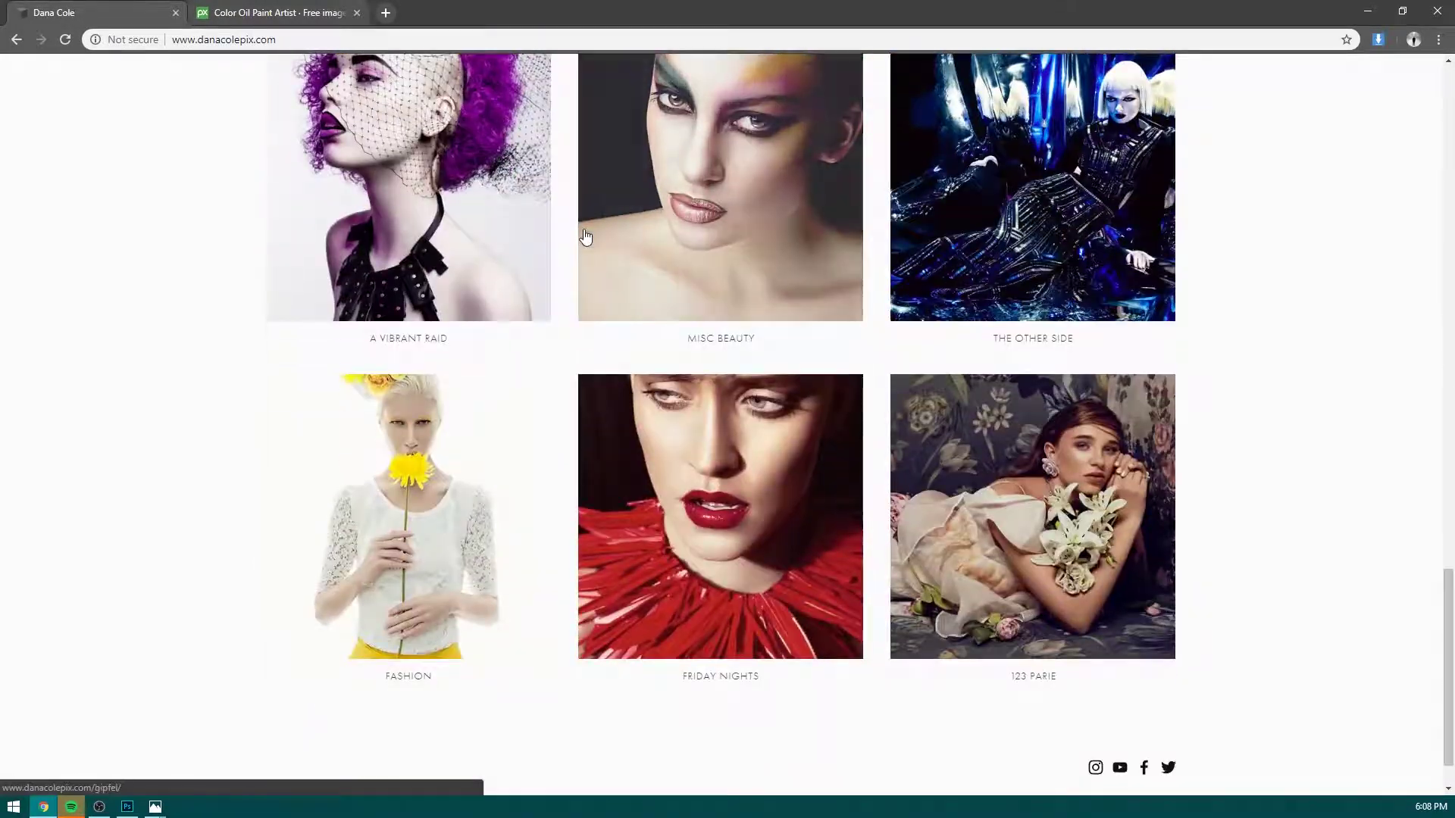
scroll(744, 331, "up", 10)
scroll(742, 326, "up", 15)
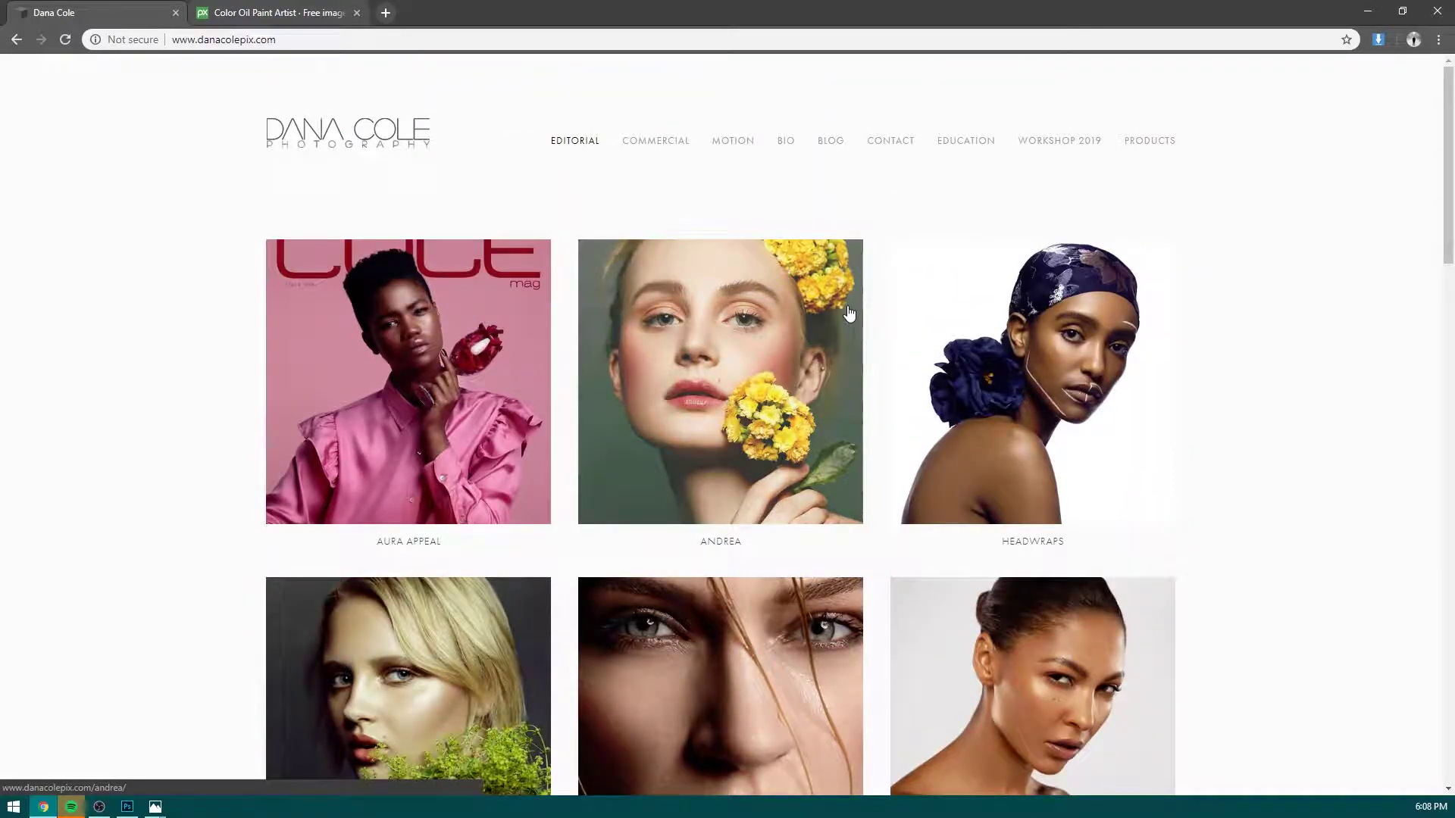
Open the Headwraps gallery and find the portrait with the purple patterned headscarf.
left_click(948, 283)
scroll(871, 315, "down", 6)
scroll(761, 353, "up", 1)
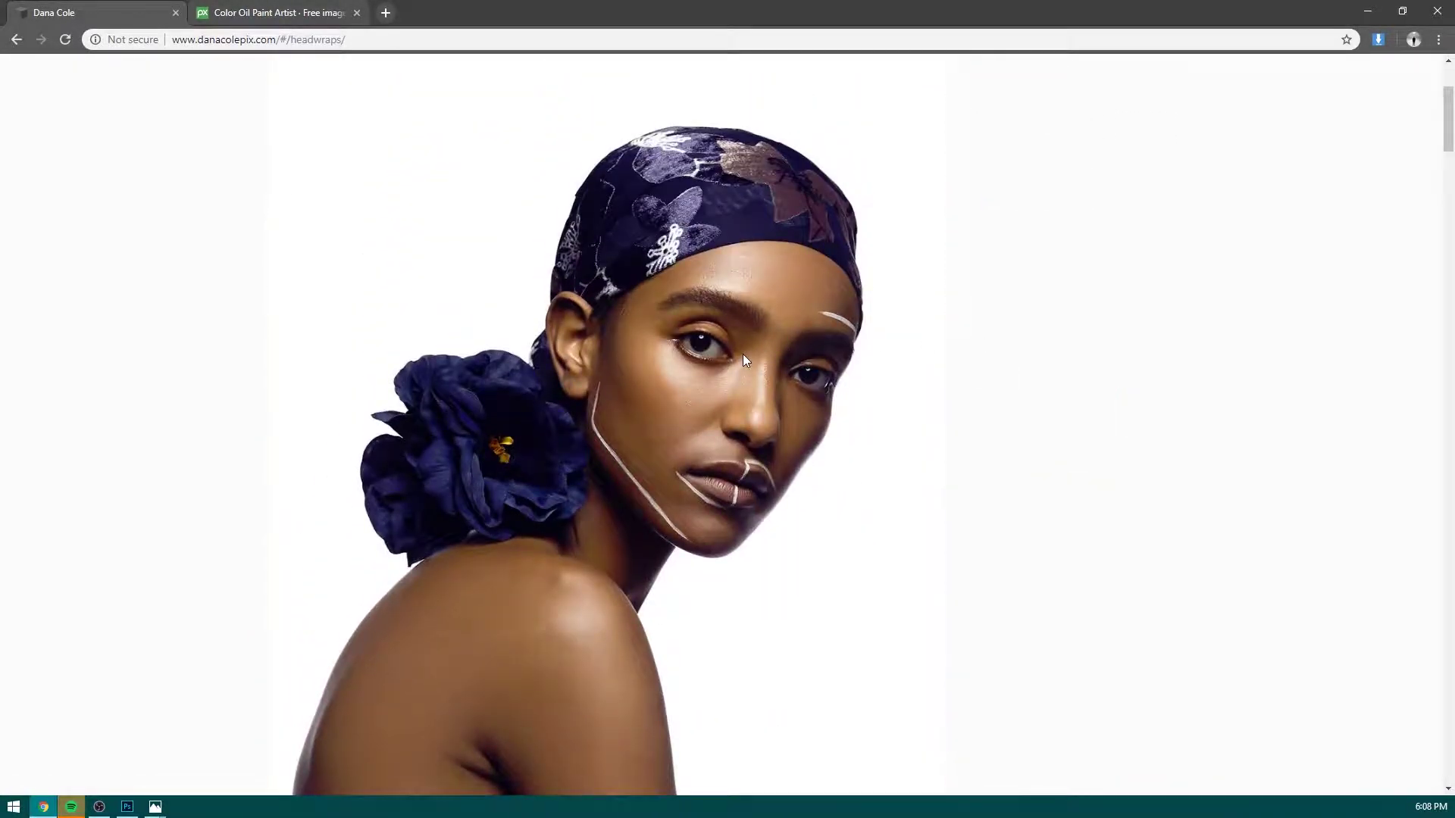
scroll(742, 354, "down", 20)
scroll(743, 353, "down", 20)
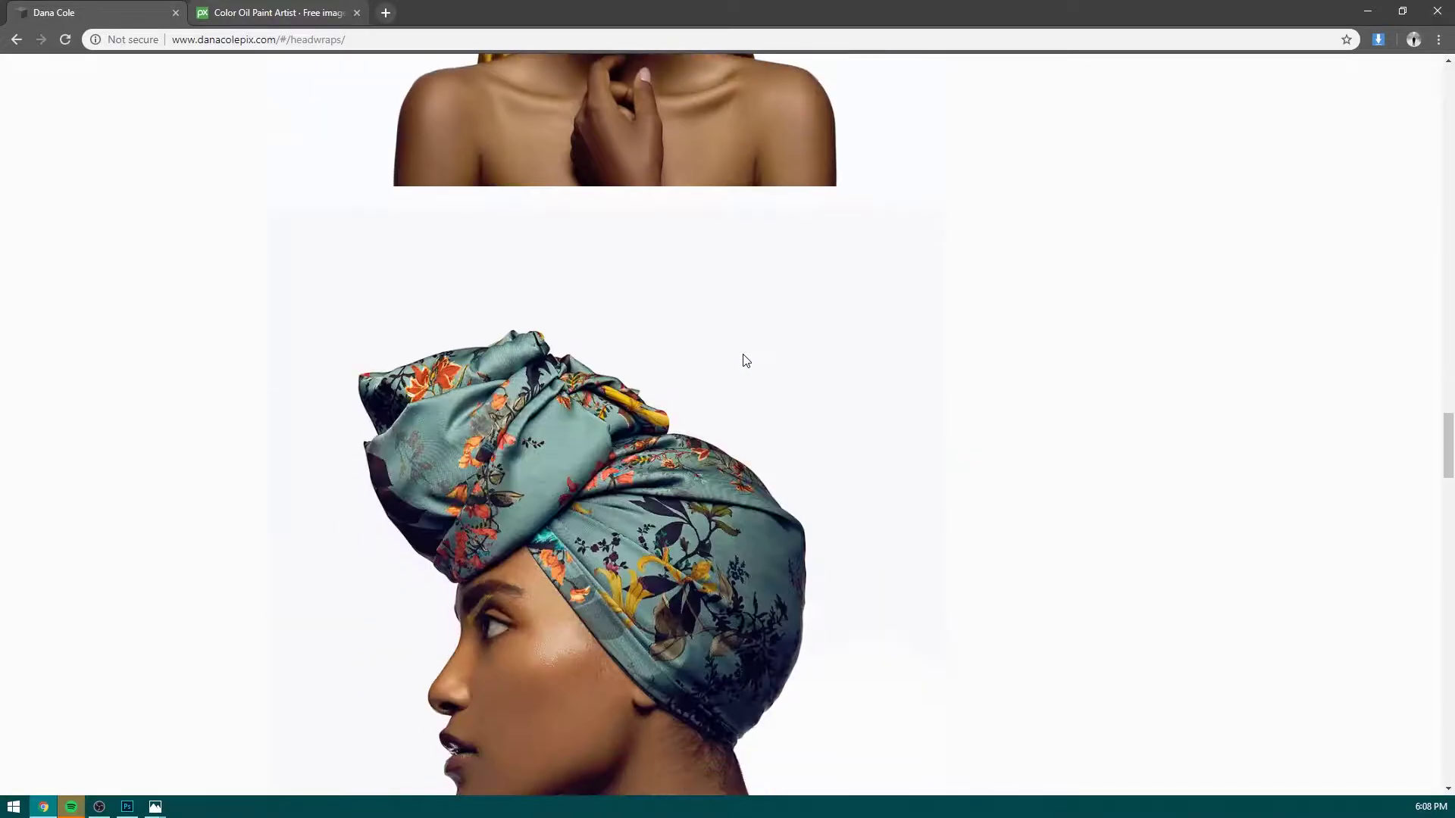
scroll(682, 364, "up", 5)
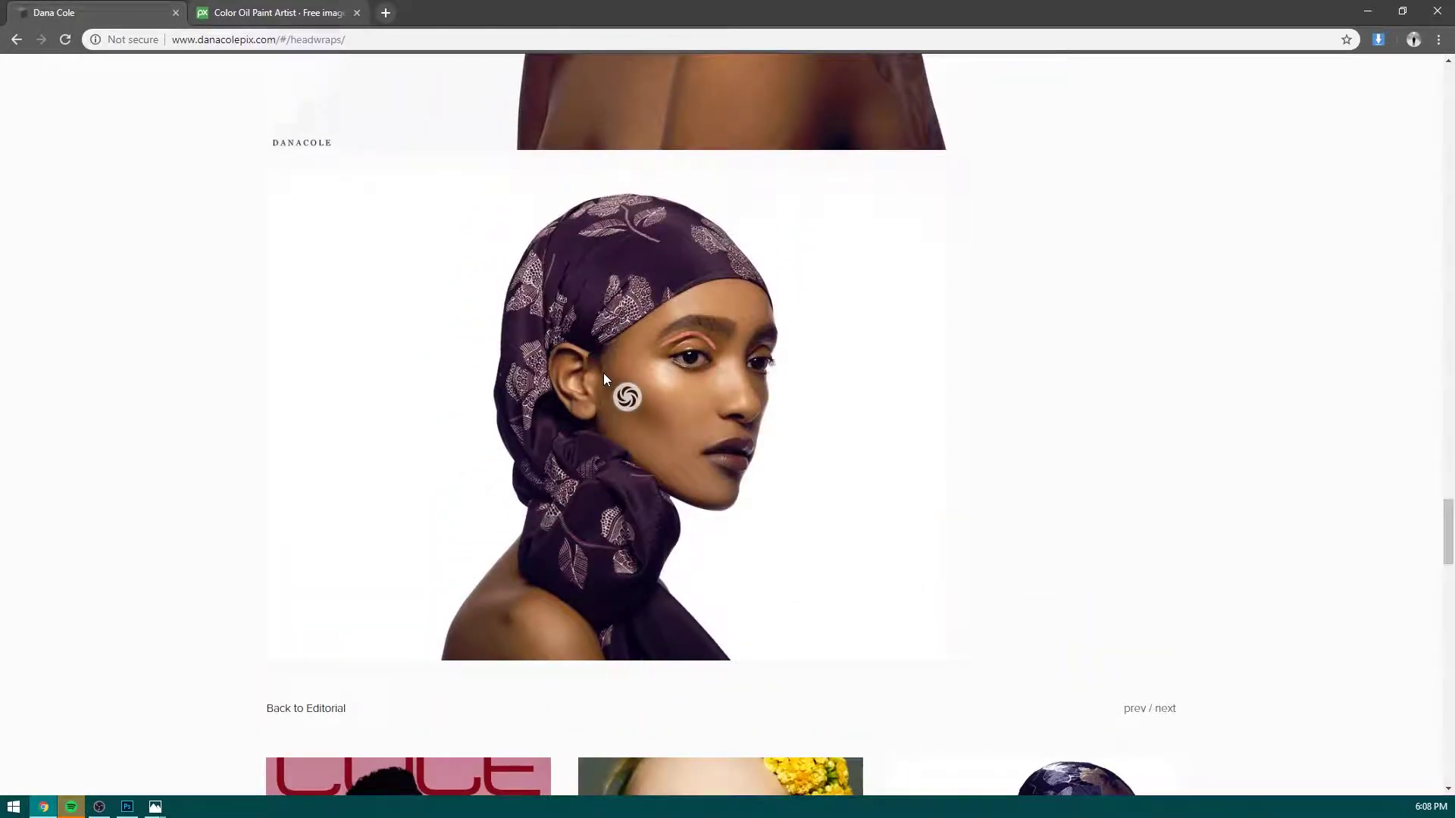
Open the purple headscarf portrait in its own browser tab and inspect its web address.
left_click(604, 375)
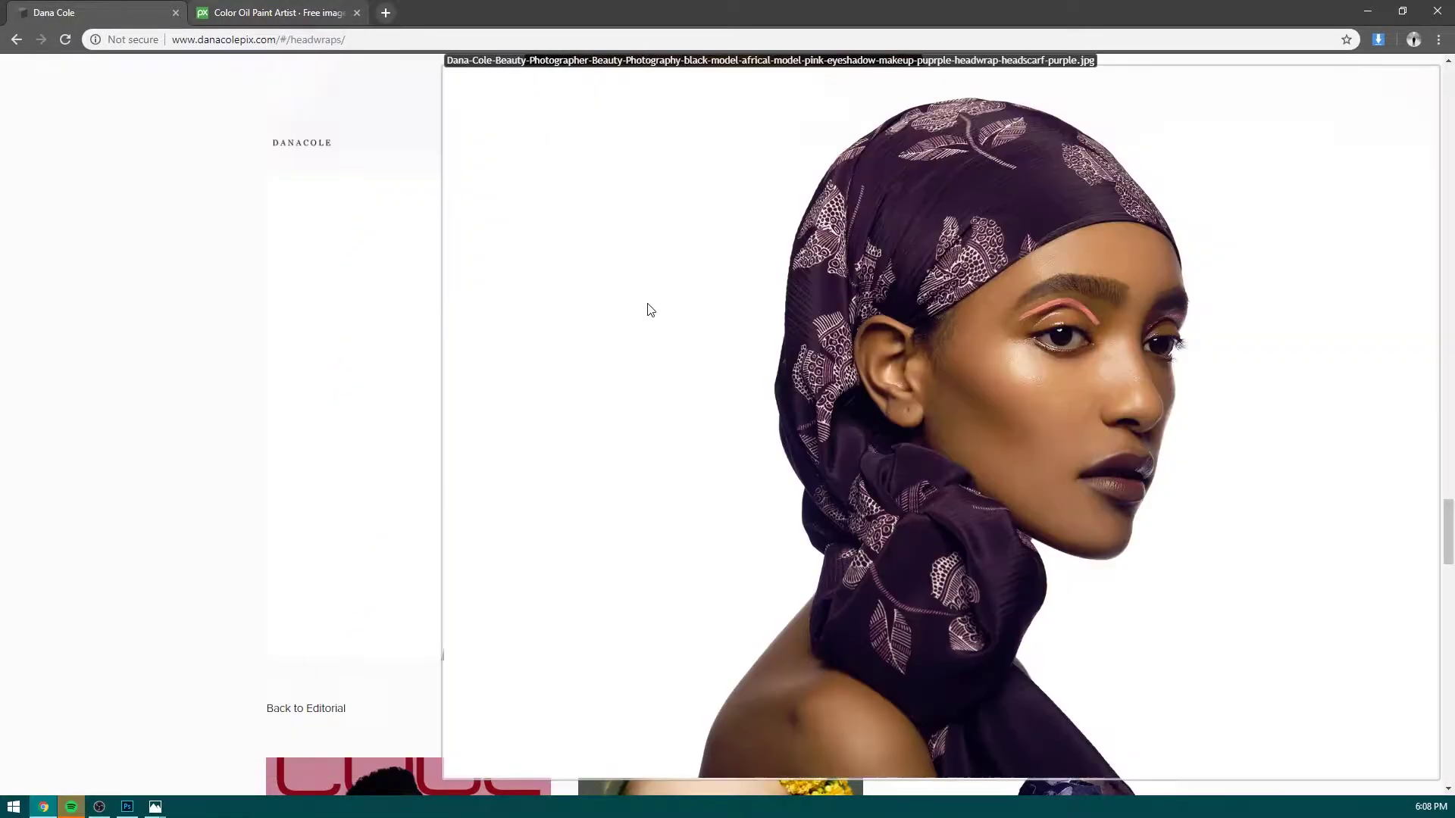
right_click(656, 300)
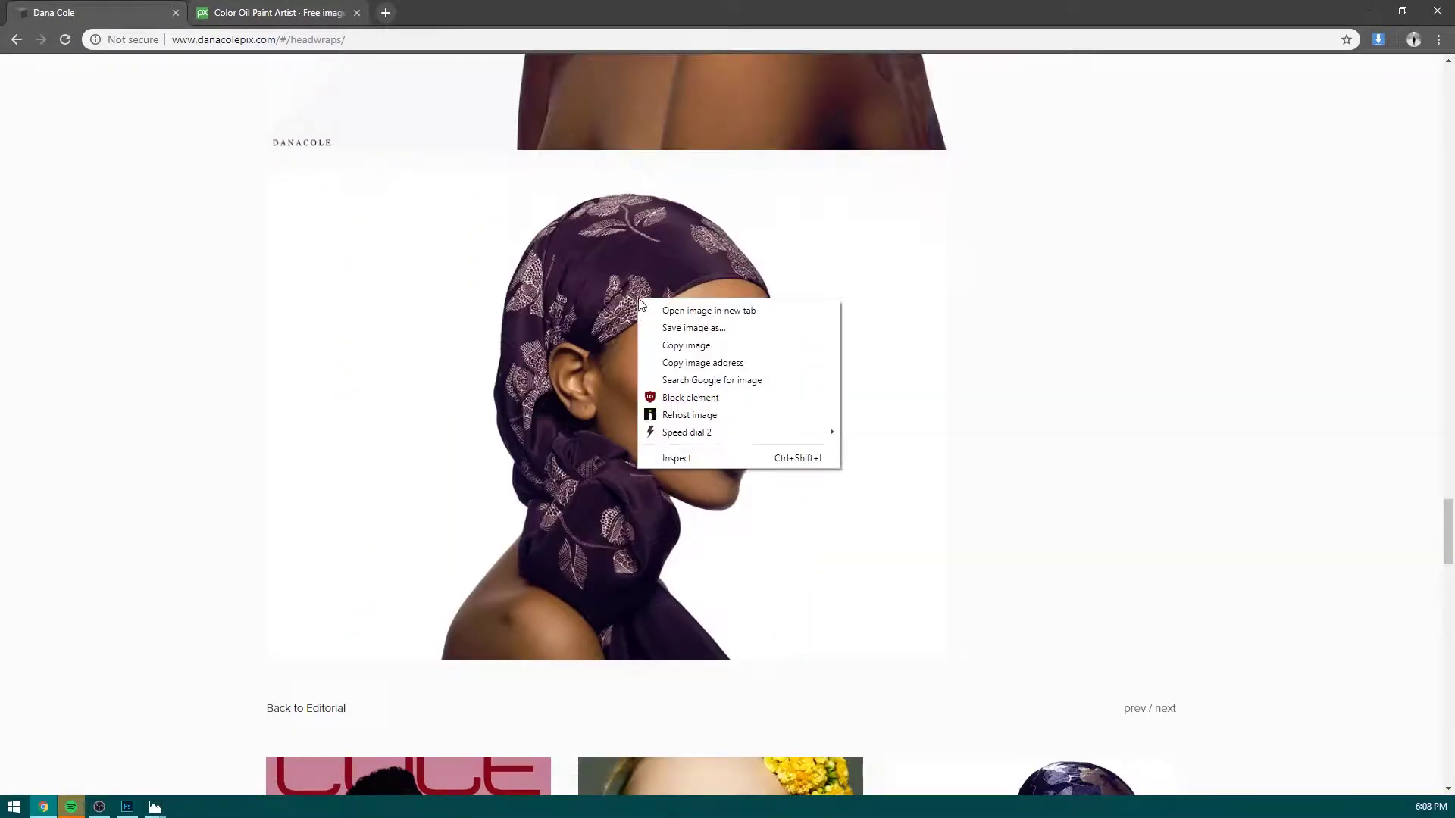
left_click(694, 309)
left_click(275, 6)
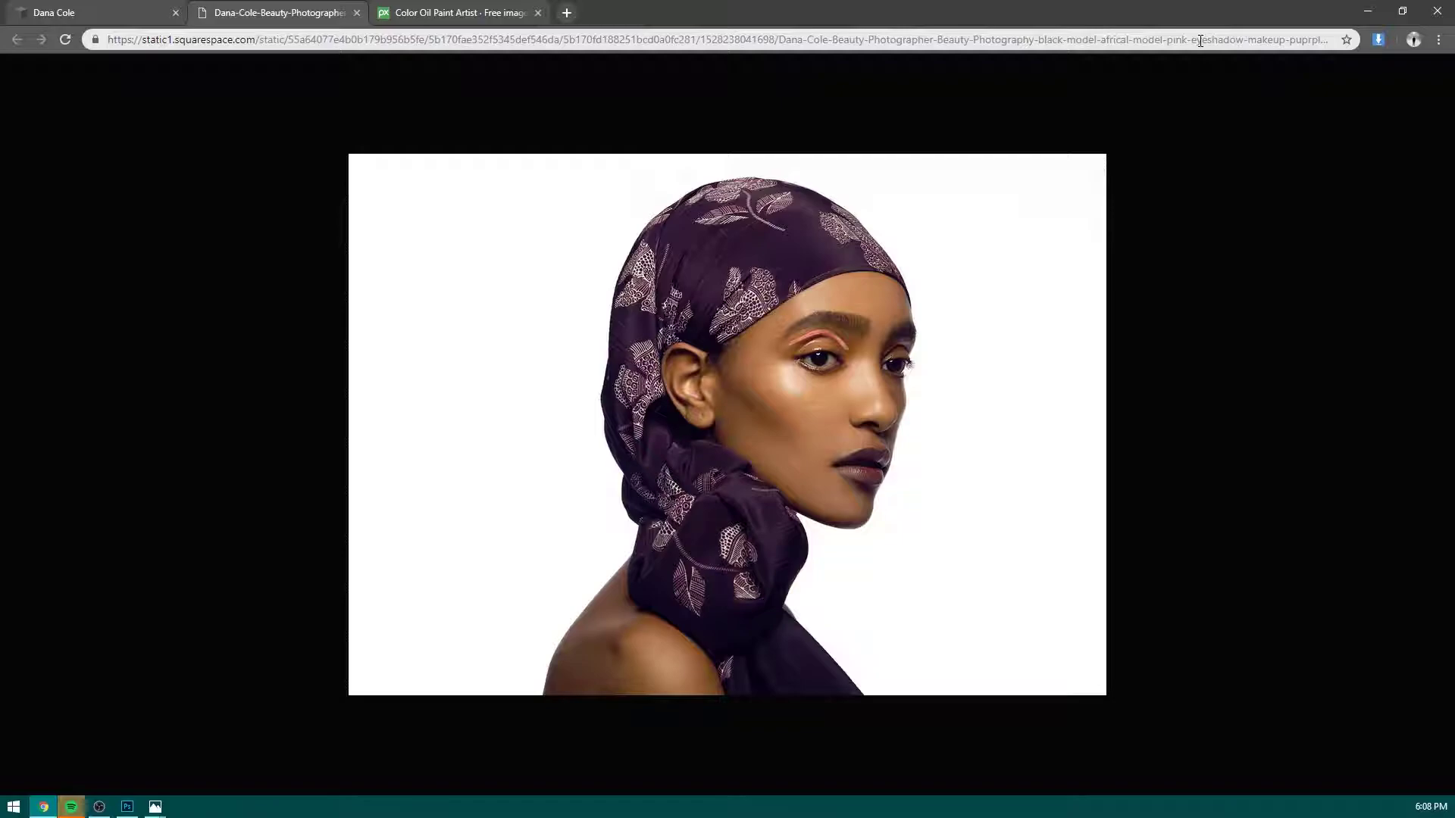
double_click(204, 39)
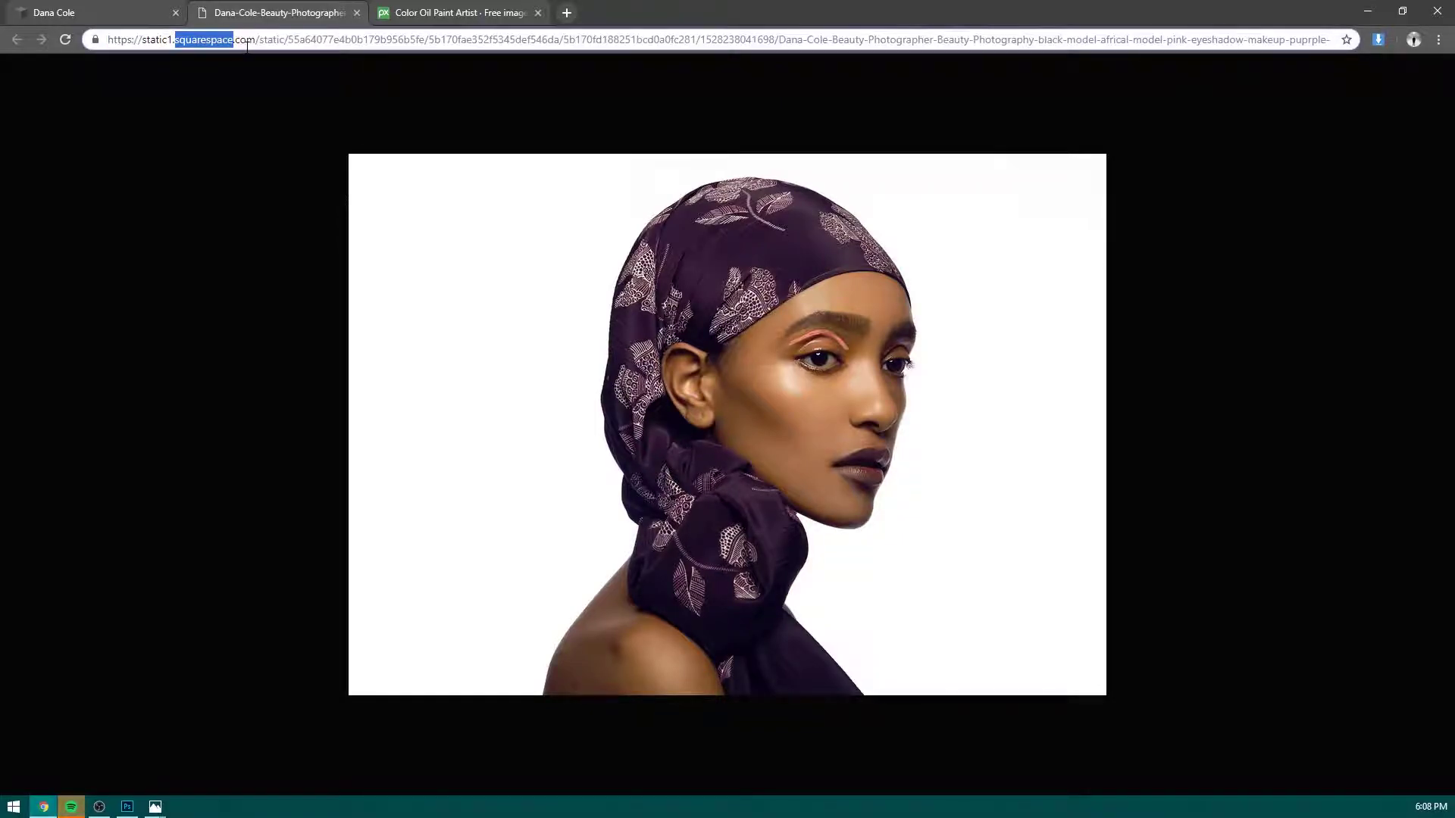
left_click(931, 39)
Examine the available images with the image downloader extension, filtering the gallery page to a minimum of 720 px wide and 610 px high.
left_click(1380, 41)
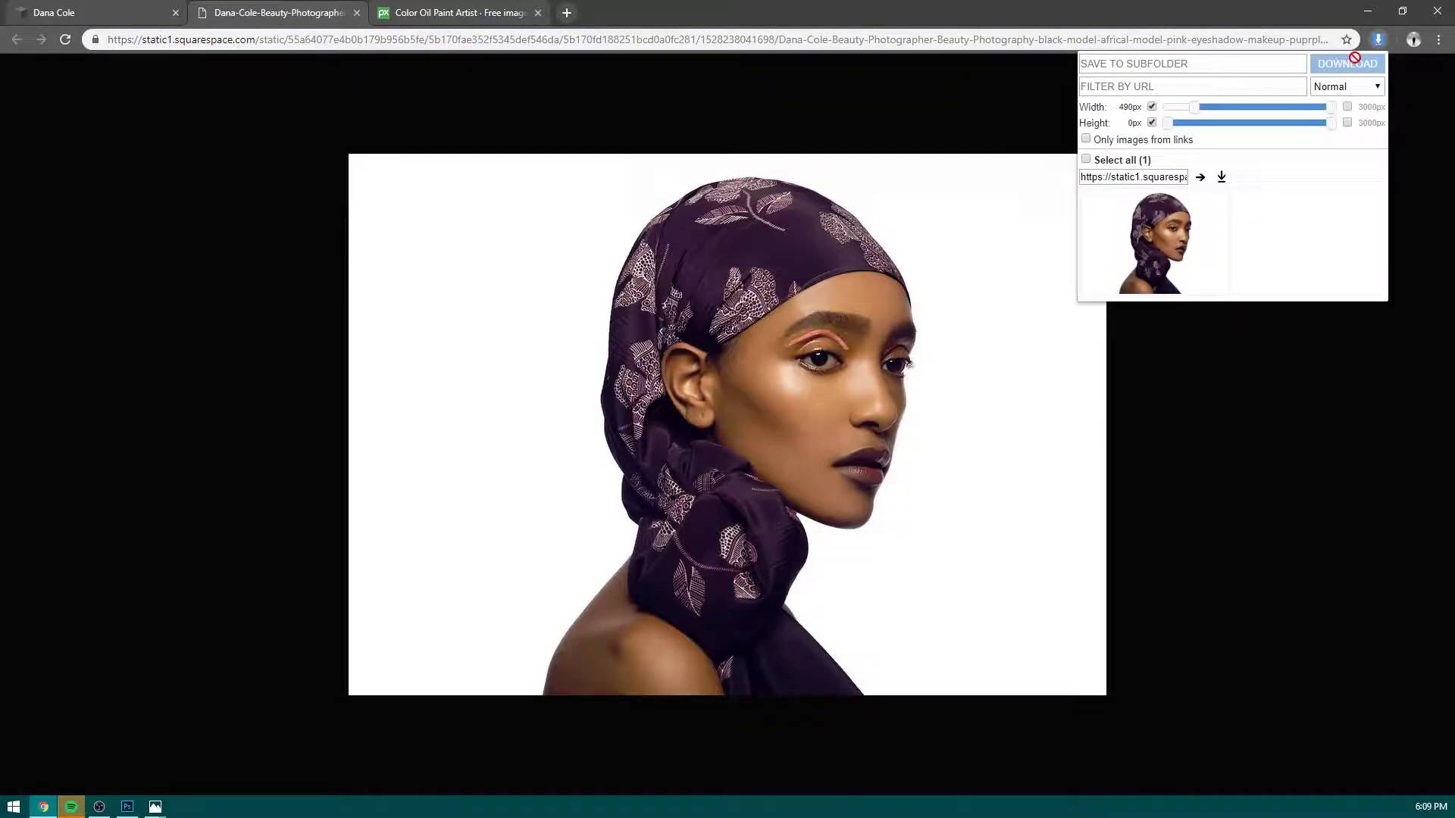
left_click_drag(1194, 107, 1126, 108)
left_click(65, 11)
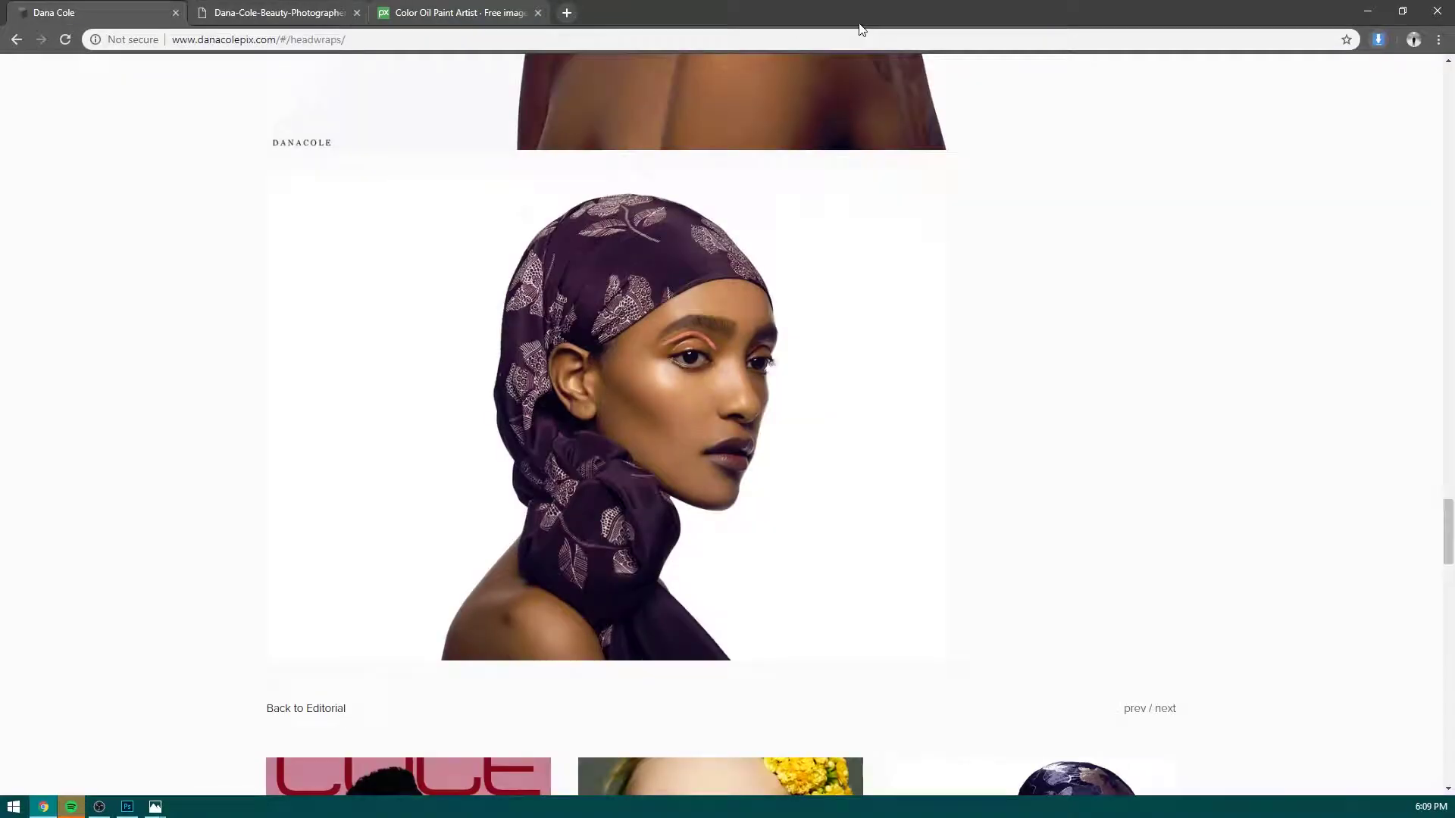
left_click(1379, 40)
scroll(1296, 288, "down", 5)
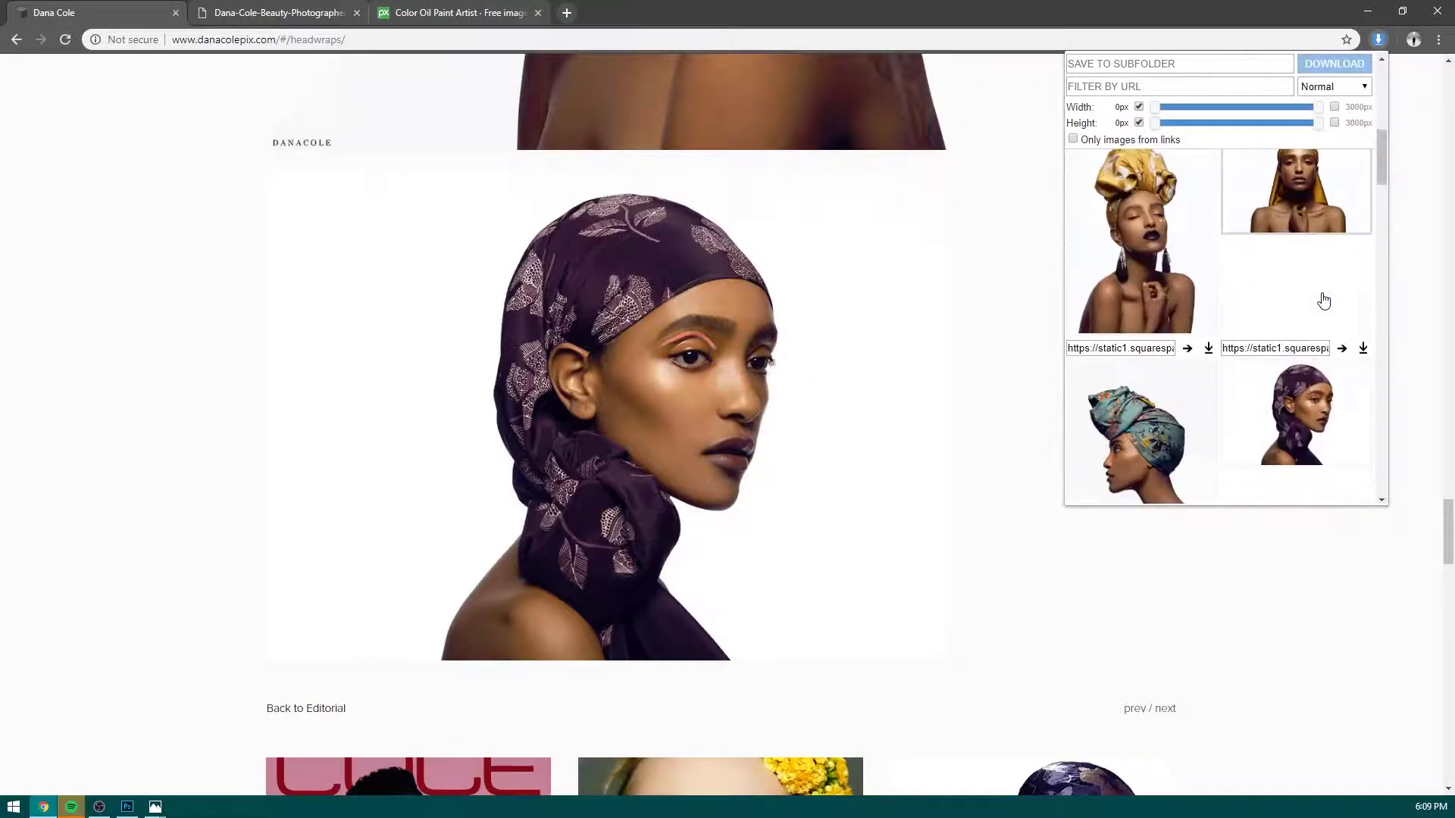
scroll(1272, 263, "up", 7)
left_click_drag(1159, 108, 1188, 125)
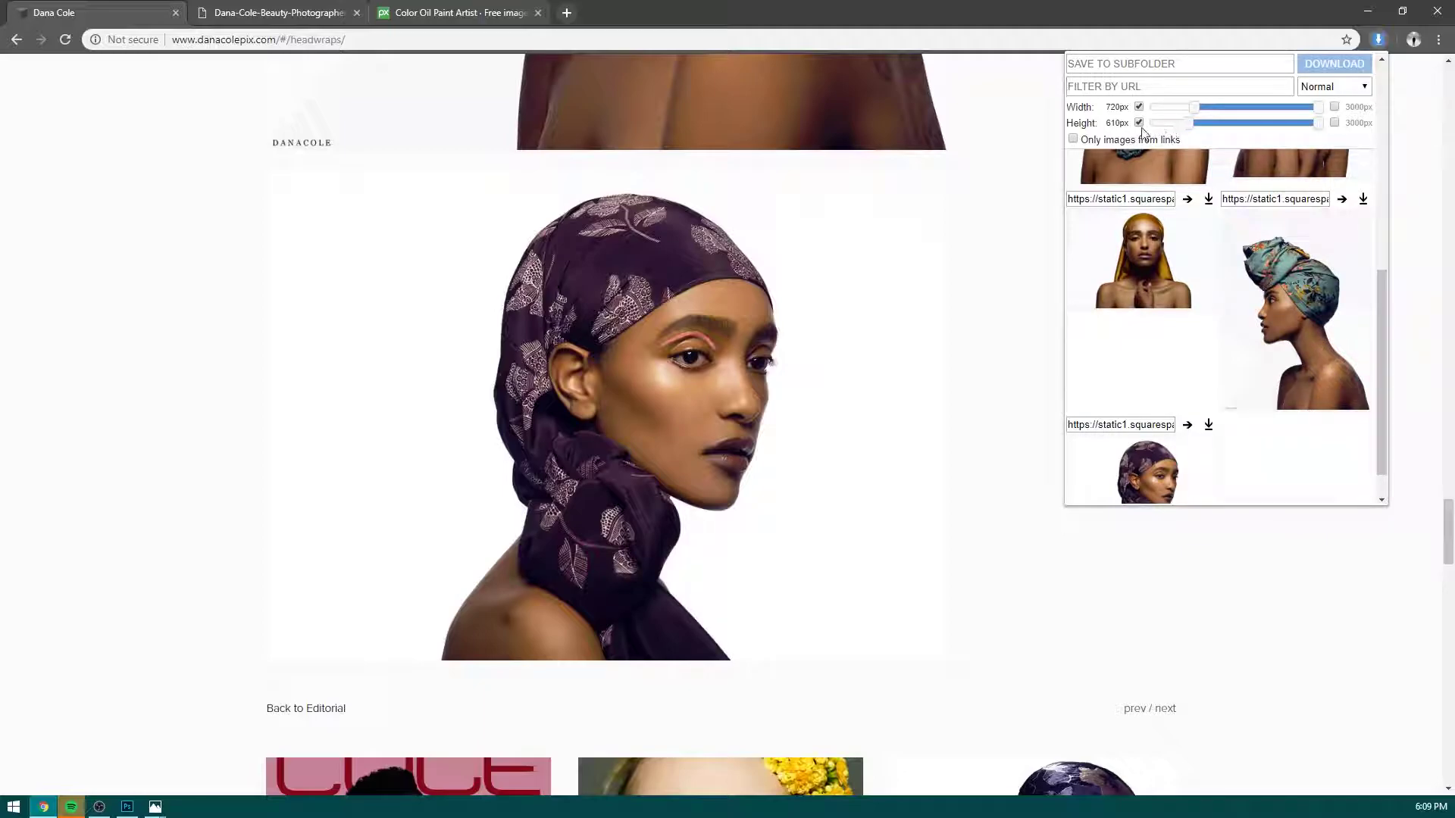
left_click(1001, 296)
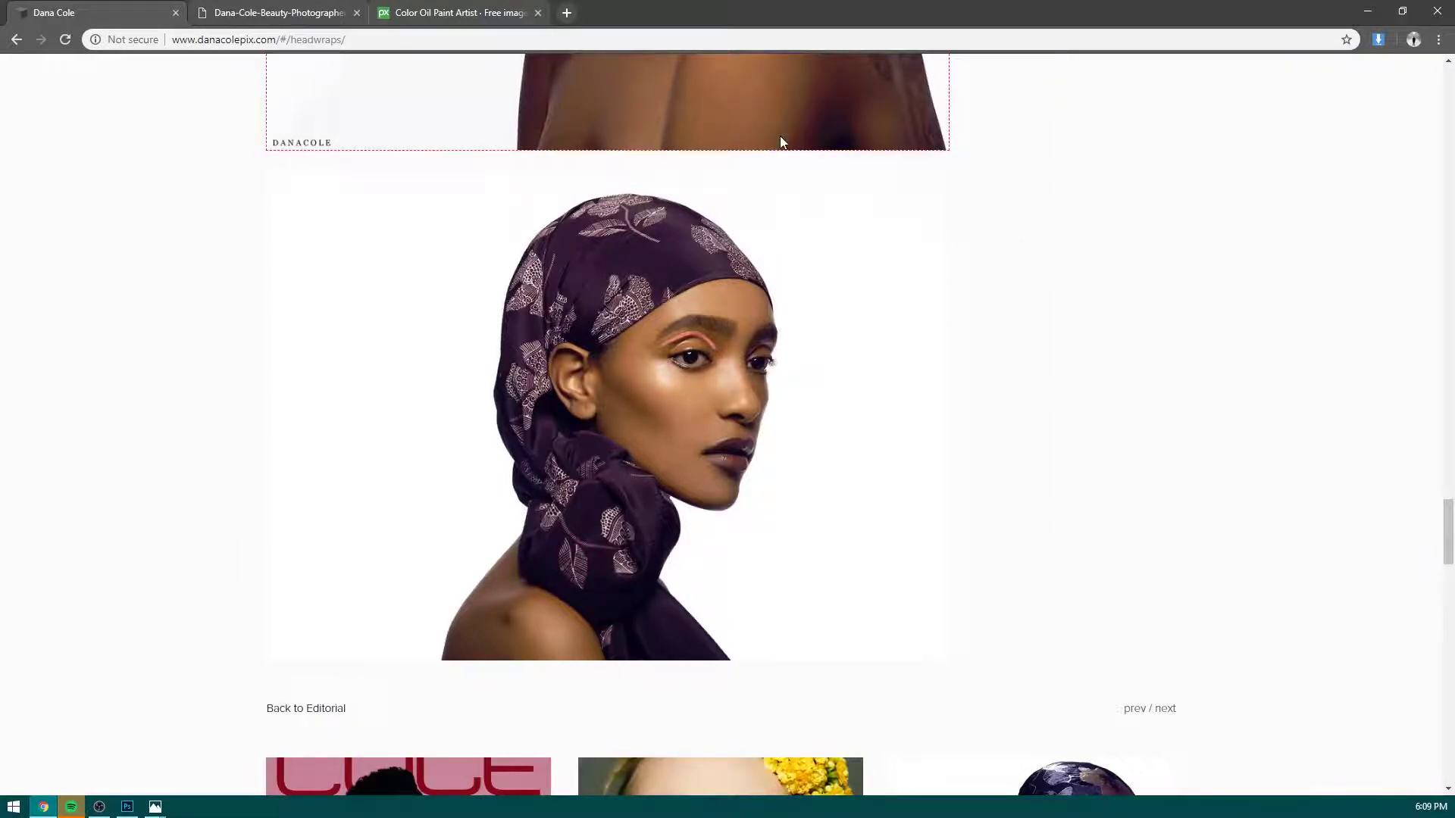
Reload the portrait in its own tab with the format value at the end of its address set to 9999.
left_click(235, 12)
left_click_drag(1073, 37, 1117, 39)
left_click(1303, 40)
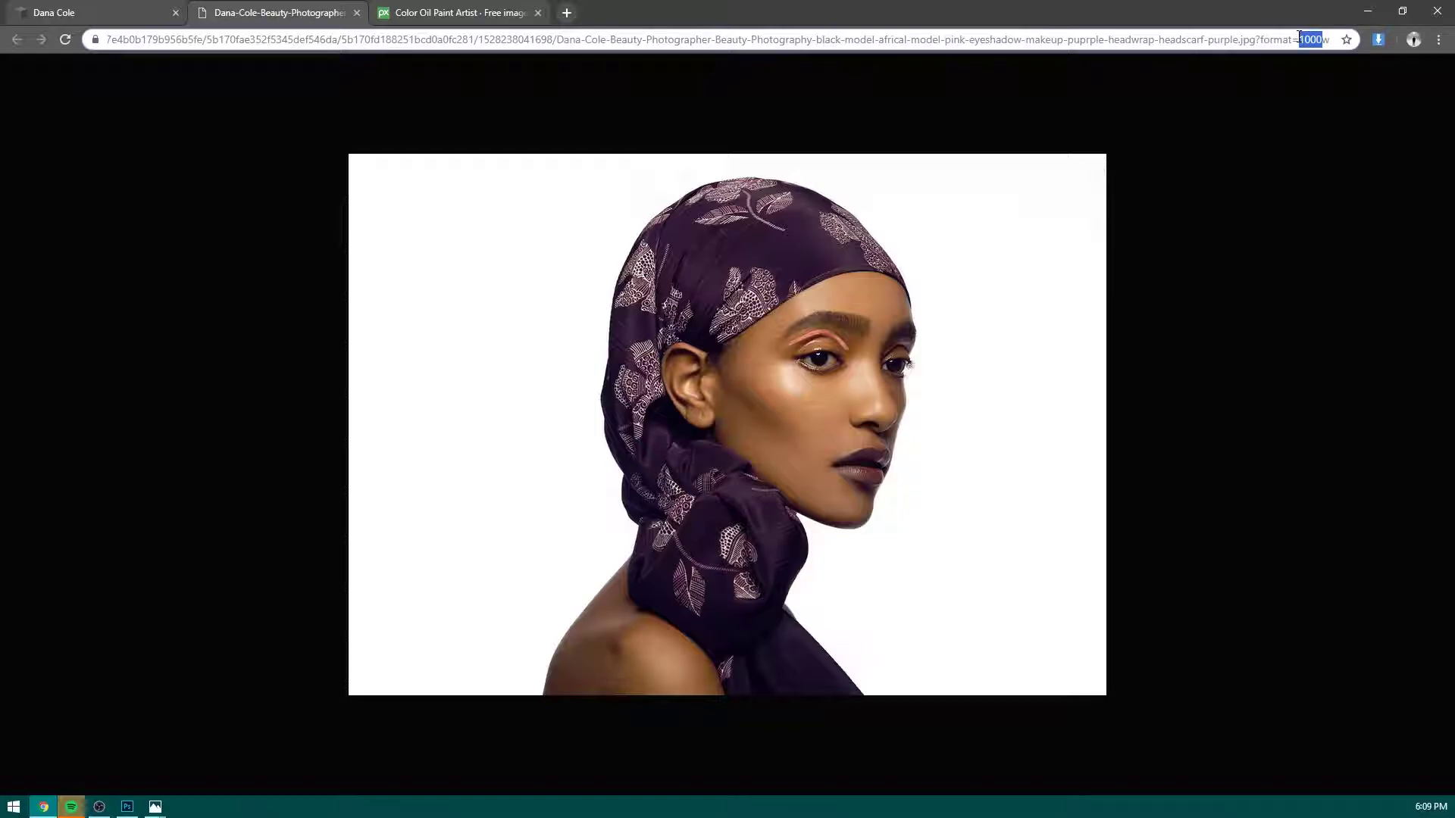
type("9999")
key("Delete")
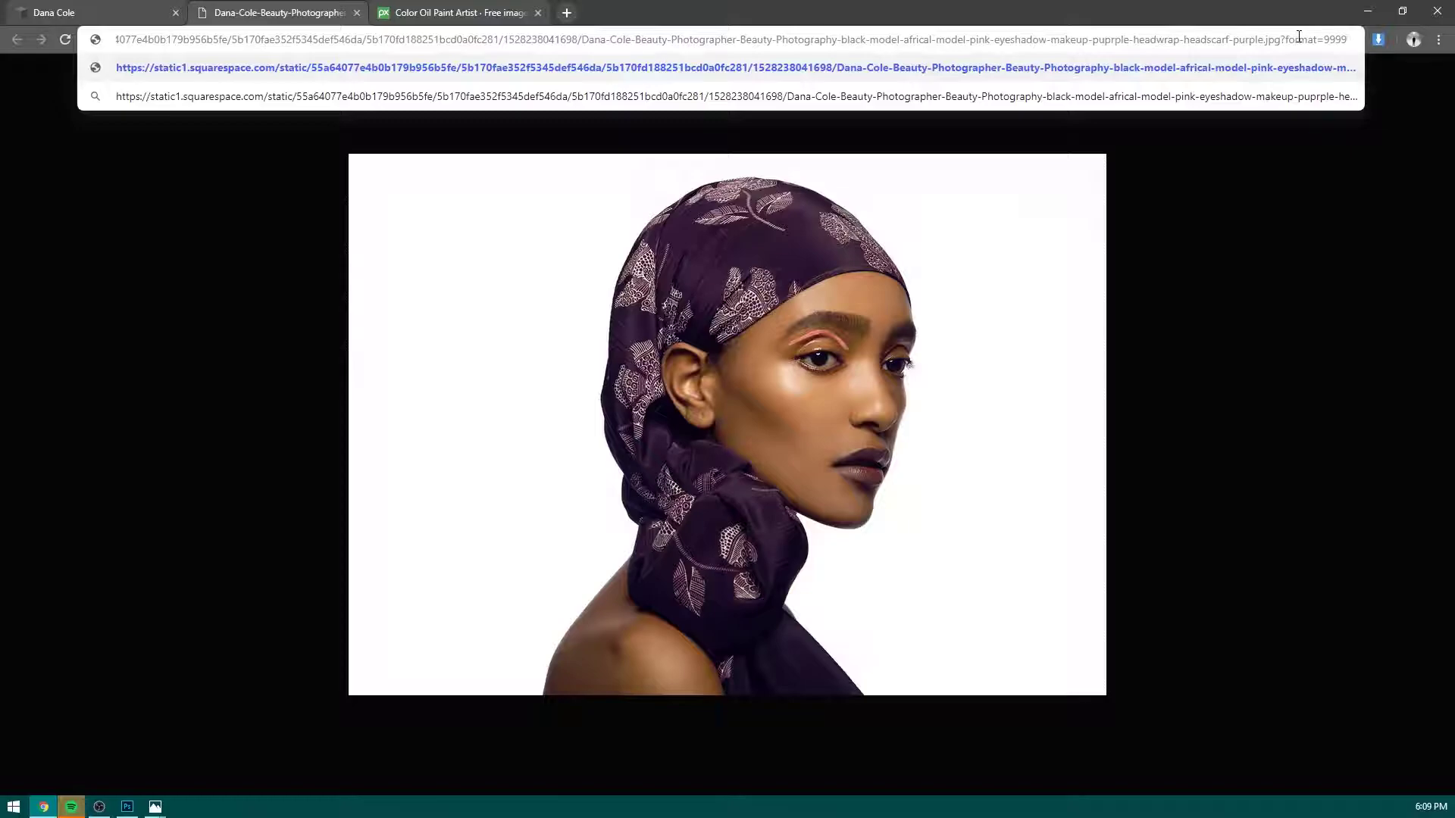
key("Return")
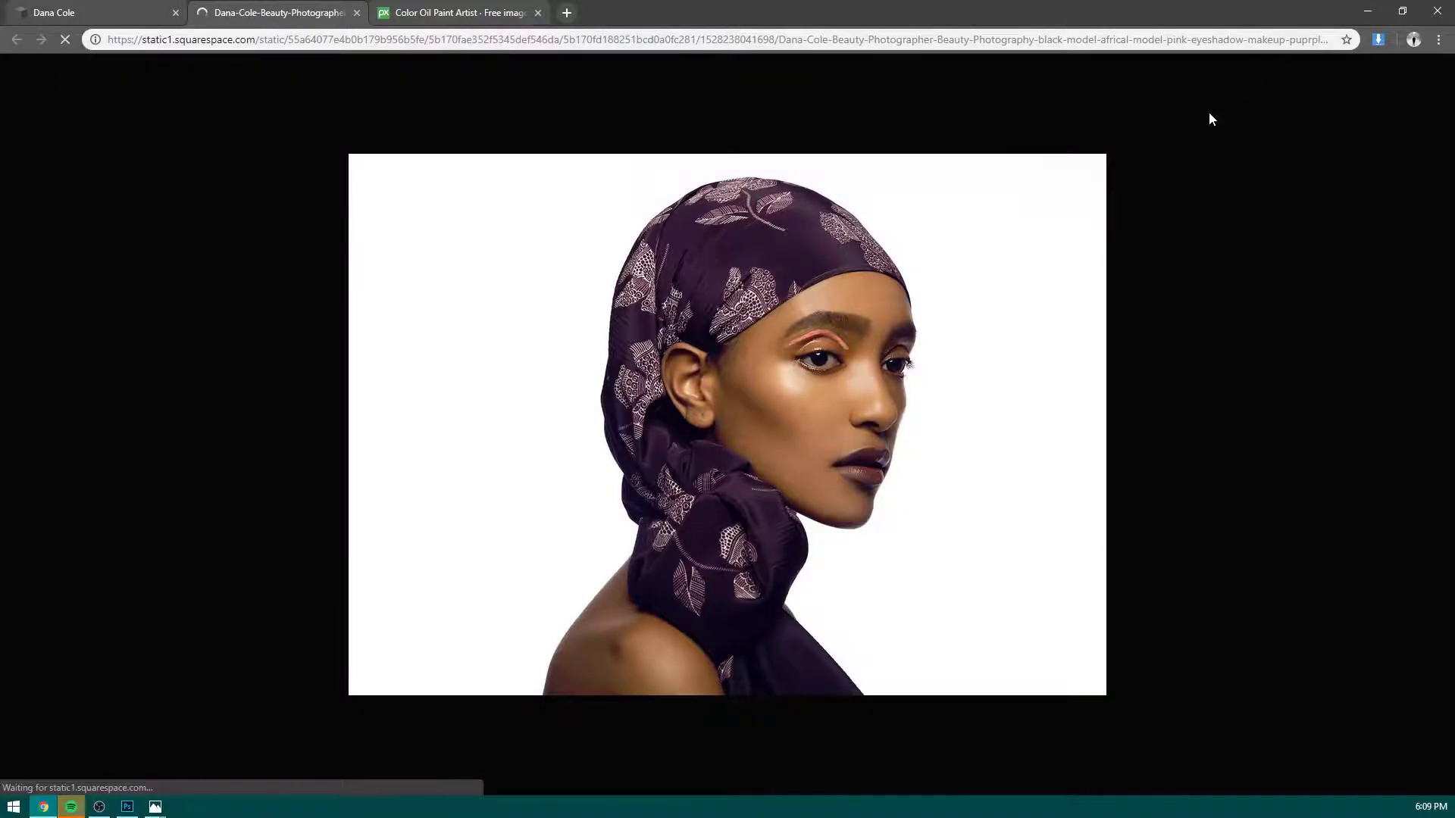
left_click_drag(1215, 40, 1398, 67)
left_click(879, 262)
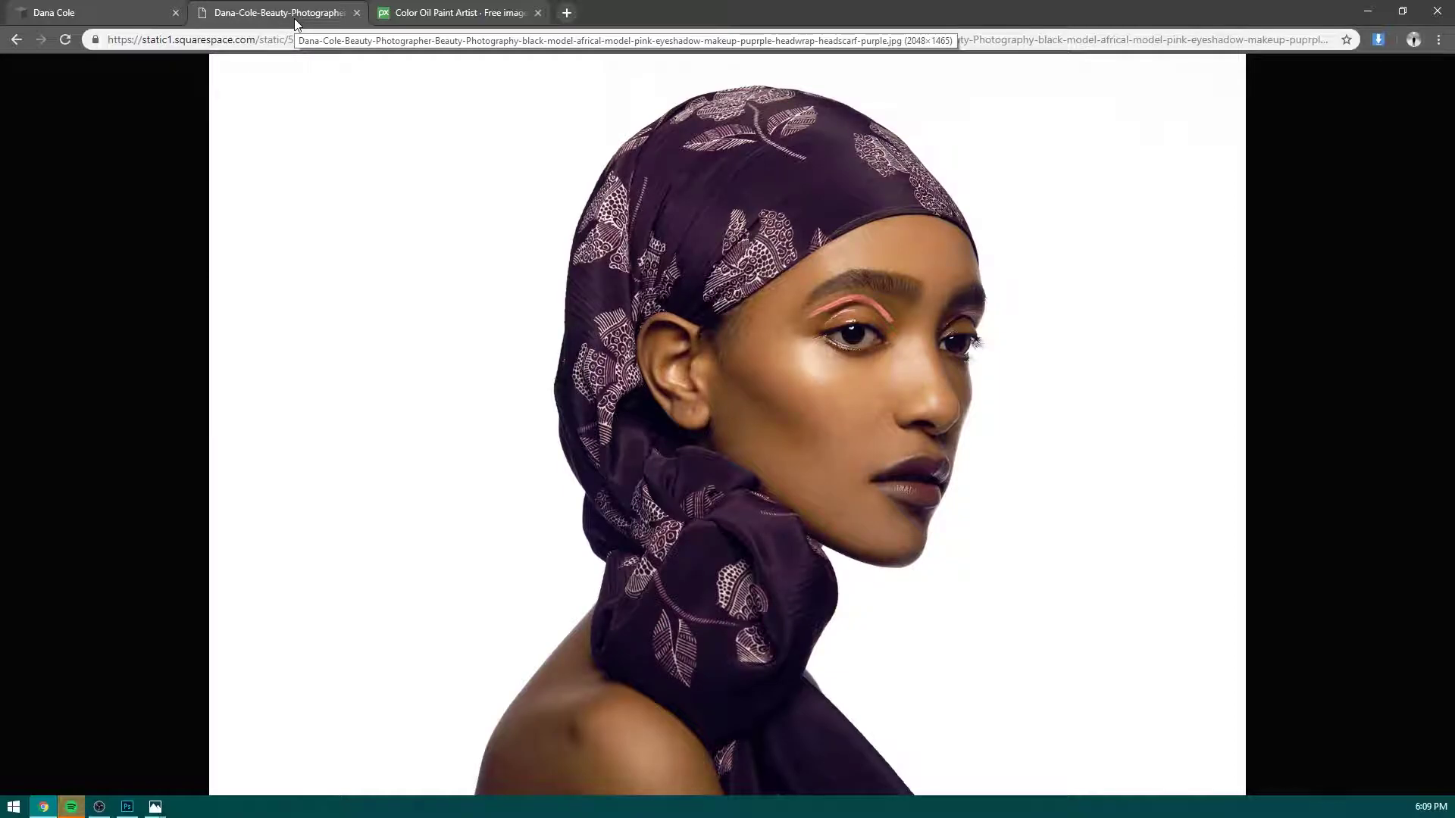
Save the enlarged headscarf portrait as a JPEG in the Downloads folder under the suggested file name.
right_click(356, 155)
left_click(387, 190)
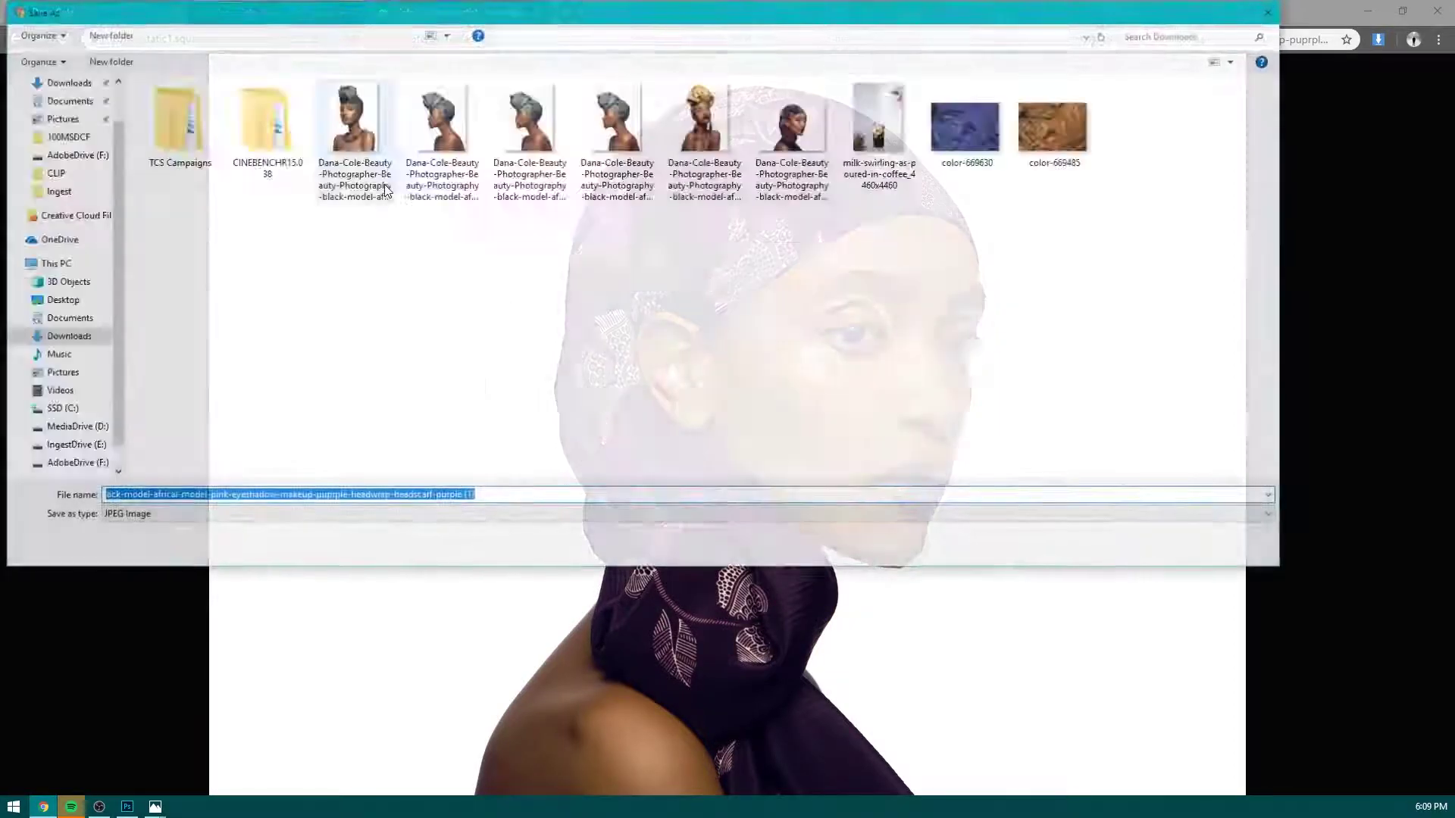
key("Return")
Download the blue-purple oil paint image from the Pixabay page as a 3508×2480 JPG.
left_click(470, 15)
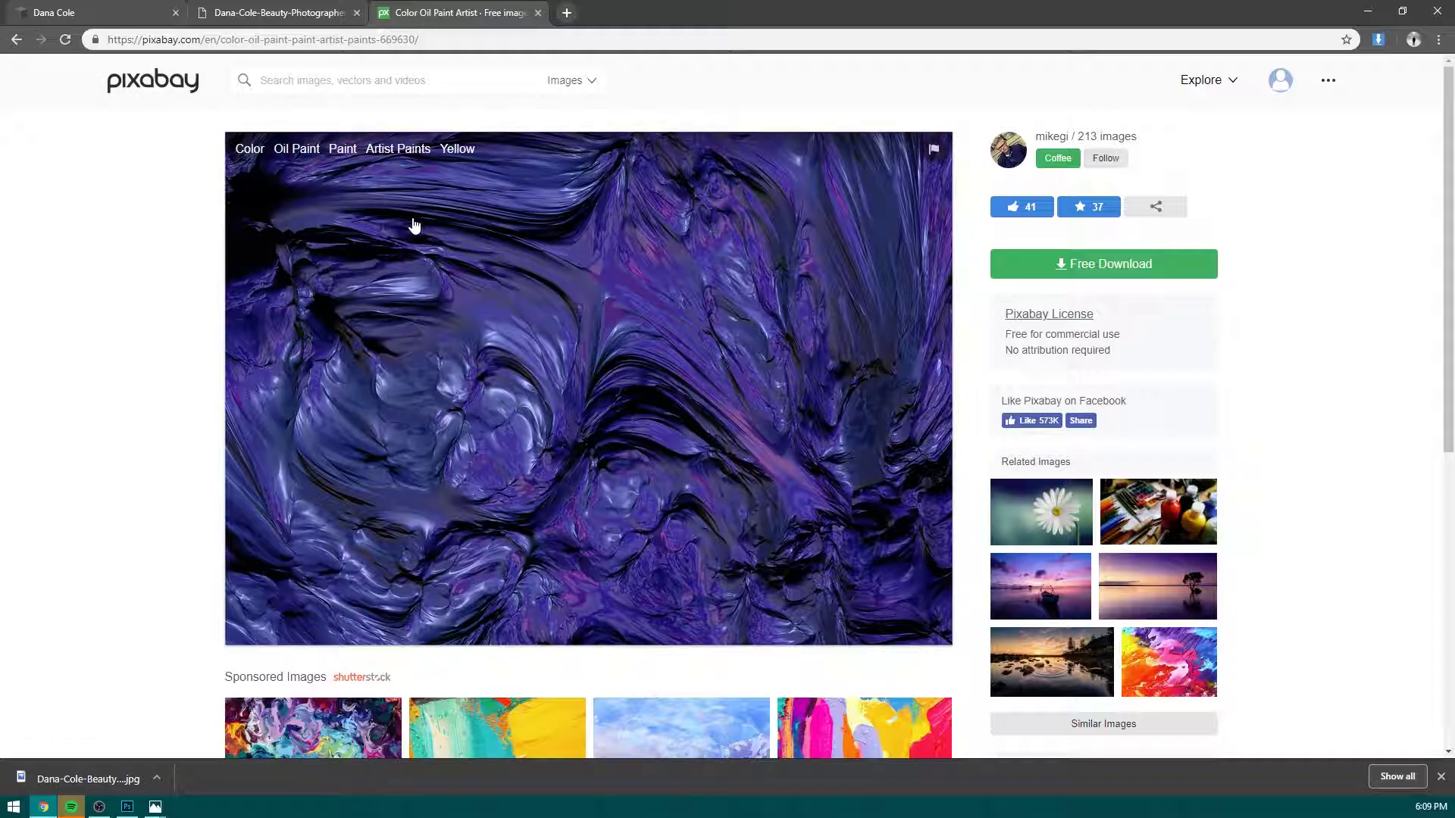
left_click(1091, 272)
left_click(1030, 378)
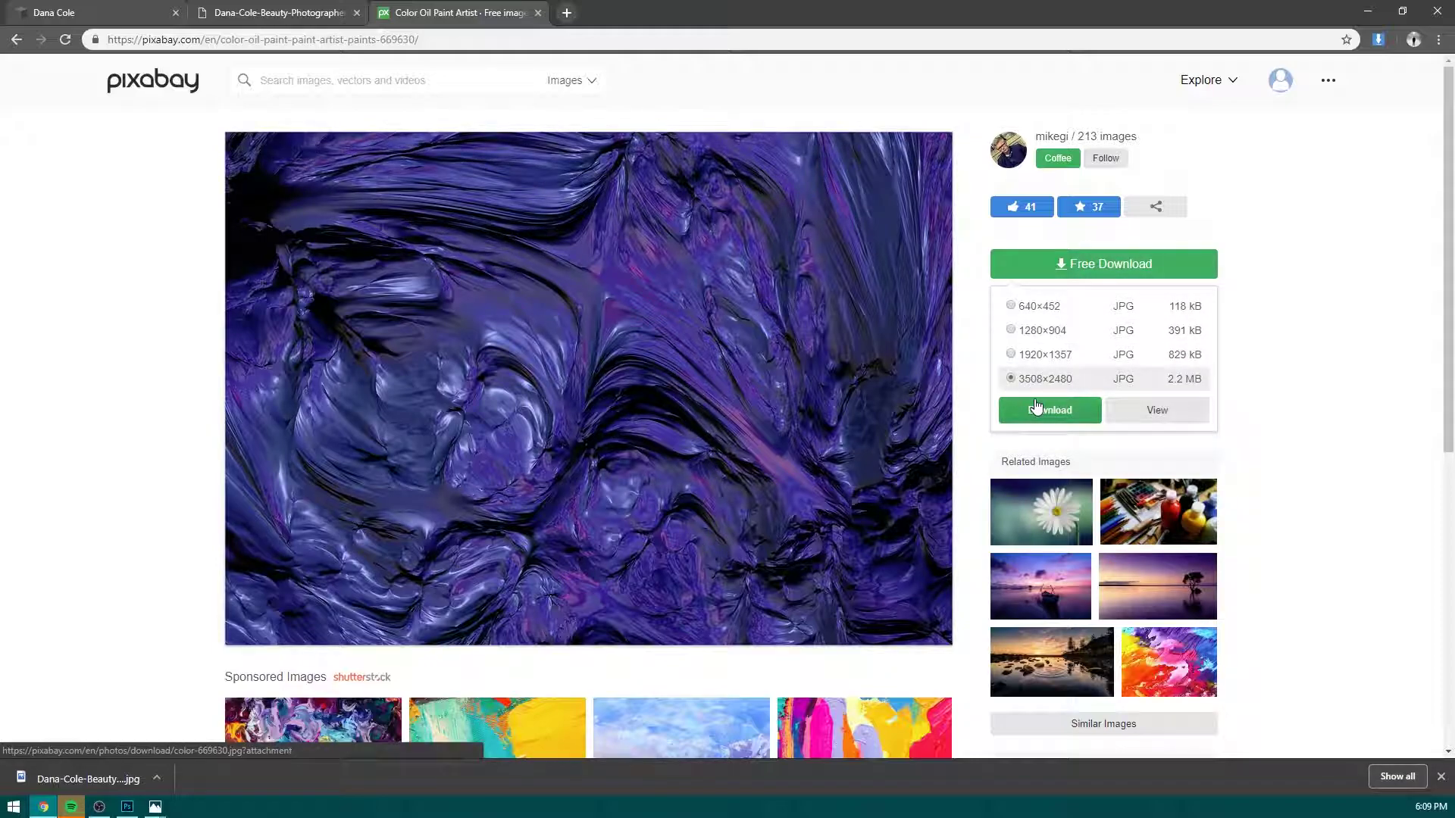
left_click(1044, 409)
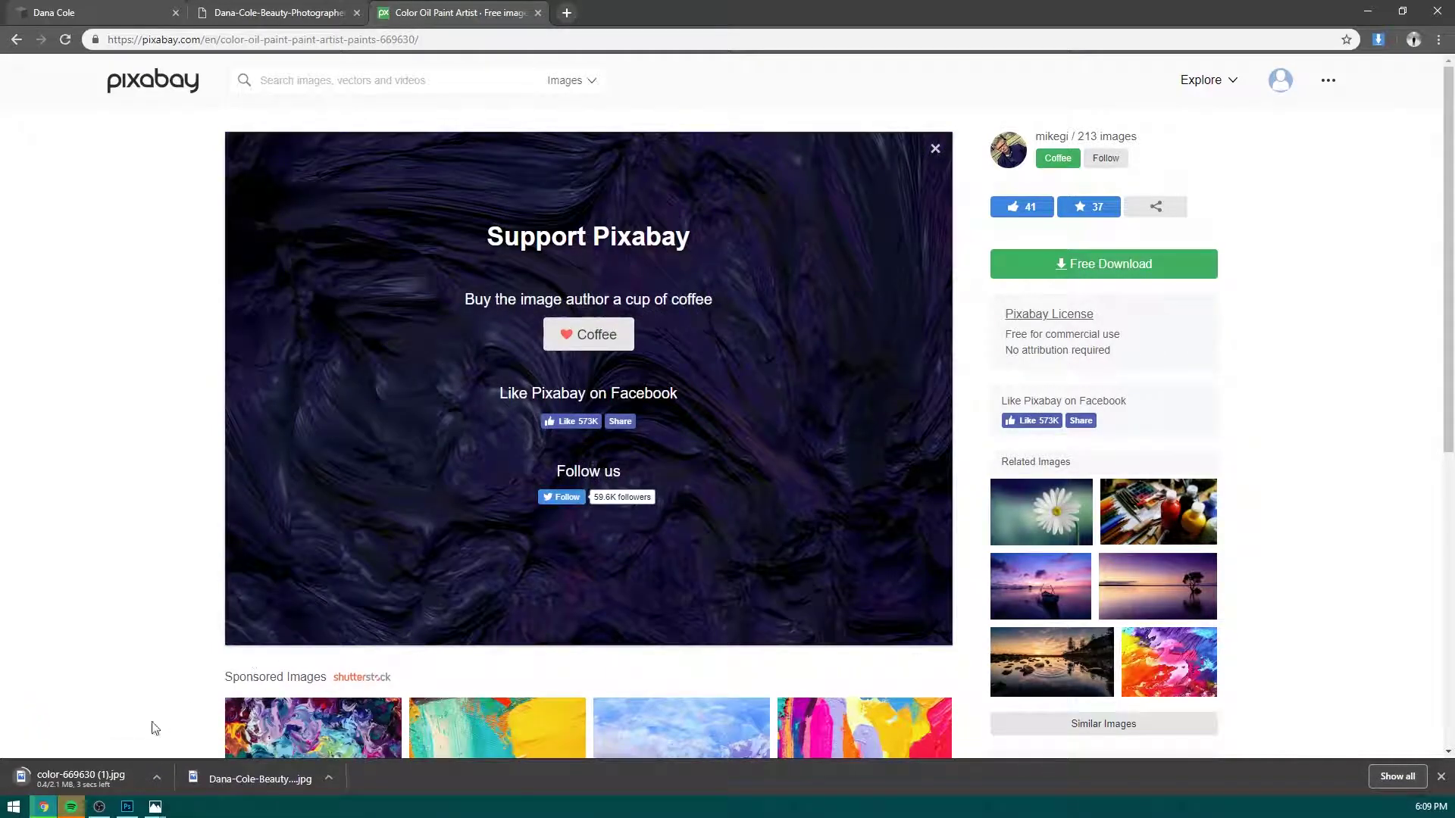
Open the downloaded portrait and the oil paint image as separate documents in Photoshop and bring the portrait to the front.
left_click_drag(228, 779, 138, 496)
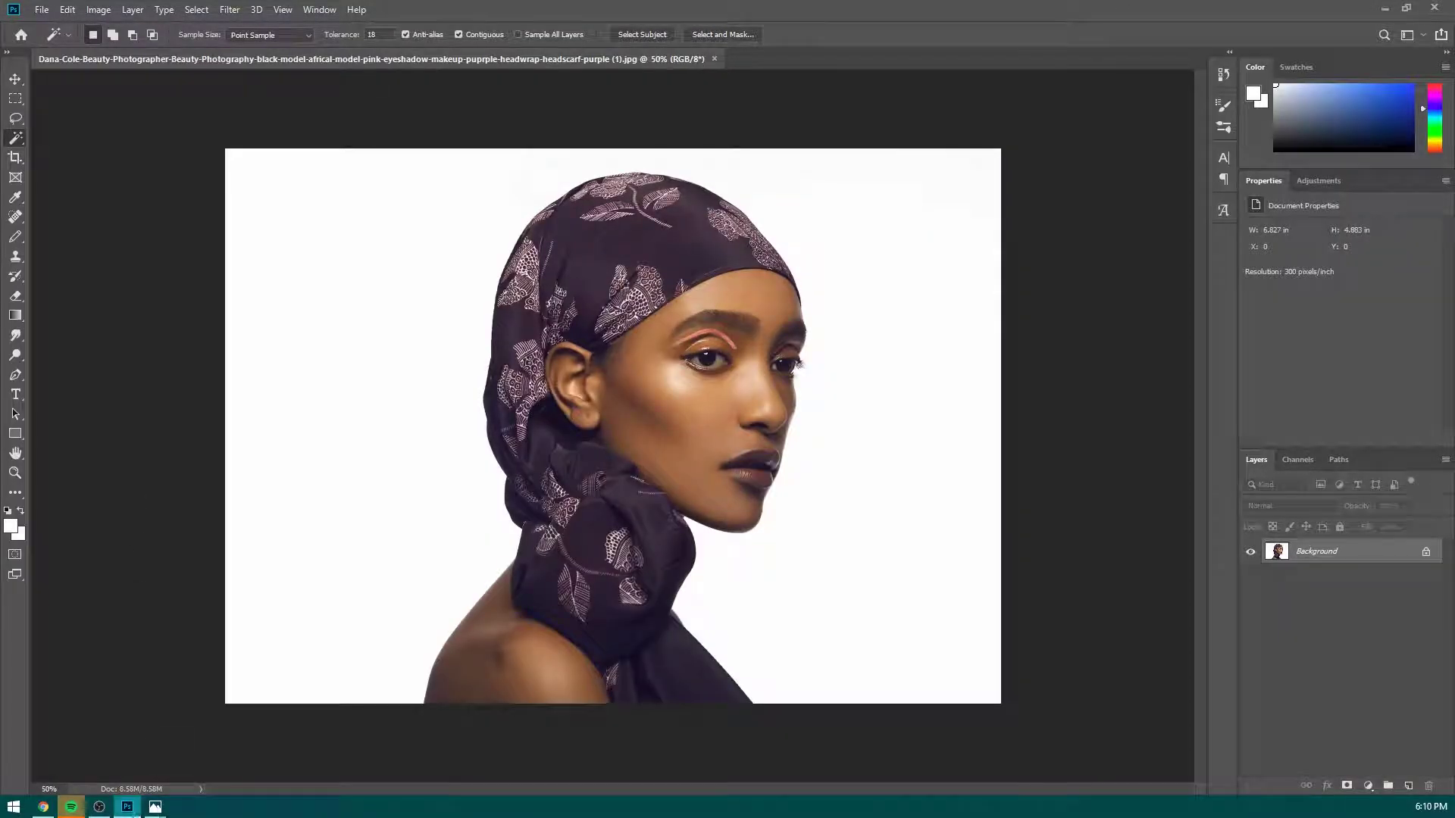
left_click(128, 810)
left_click_drag(91, 777, 773, 59)
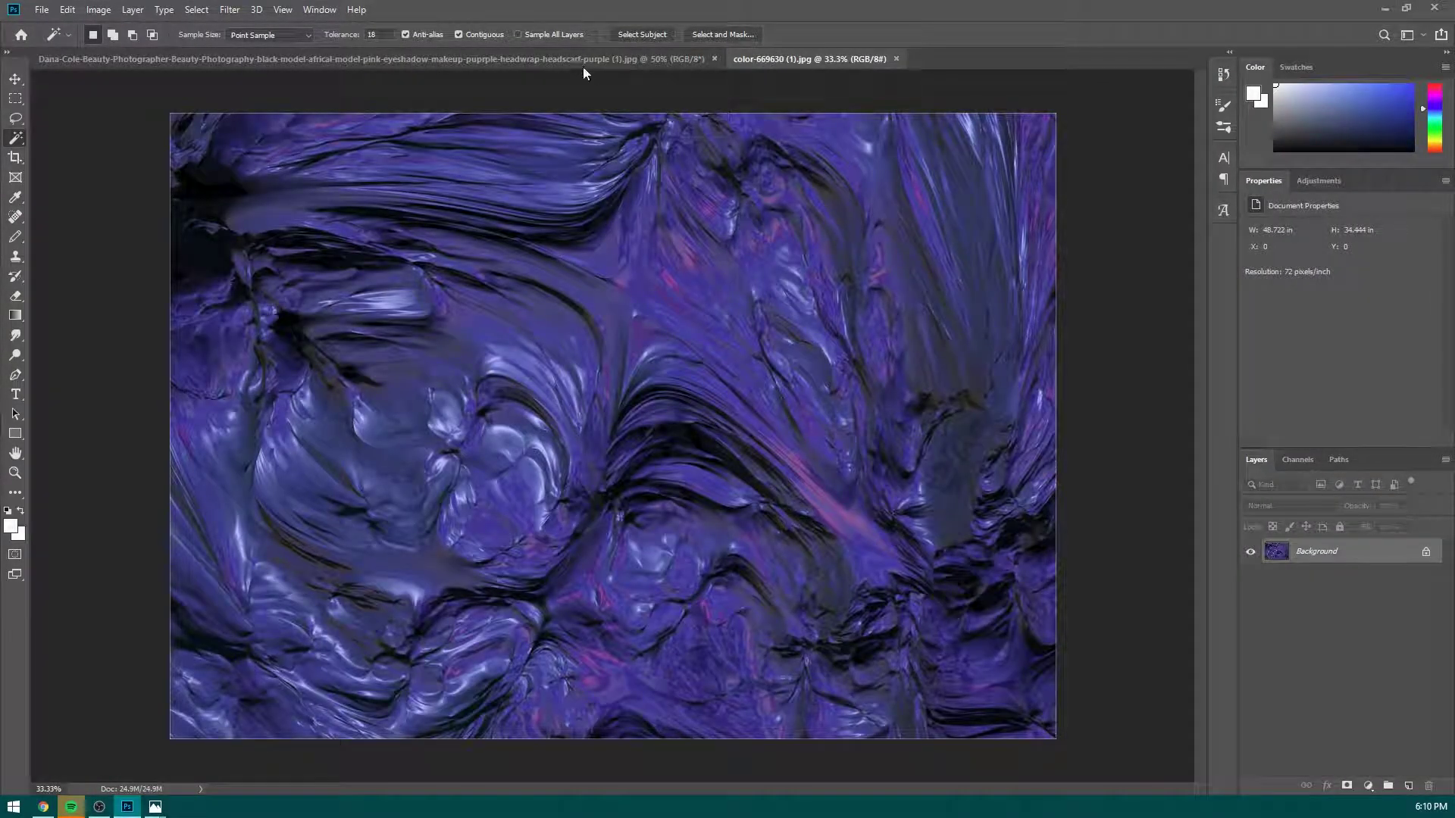
left_click(582, 62)
Switch to the image viewer to examine the finished paint-textured headscarf artwork up close, and return to Photoshop.
left_click(221, 759)
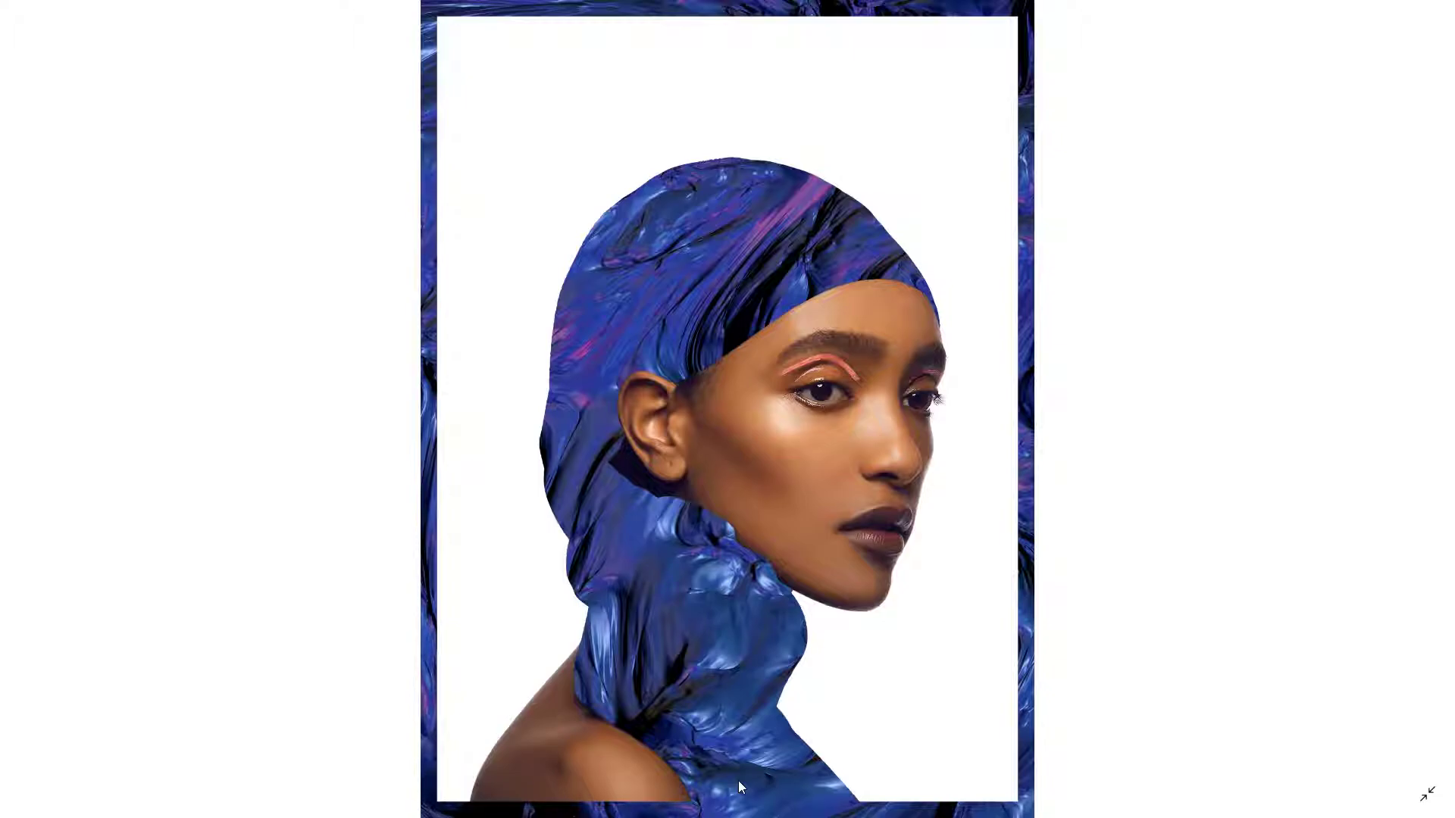
scroll(1174, 138, "up", 2)
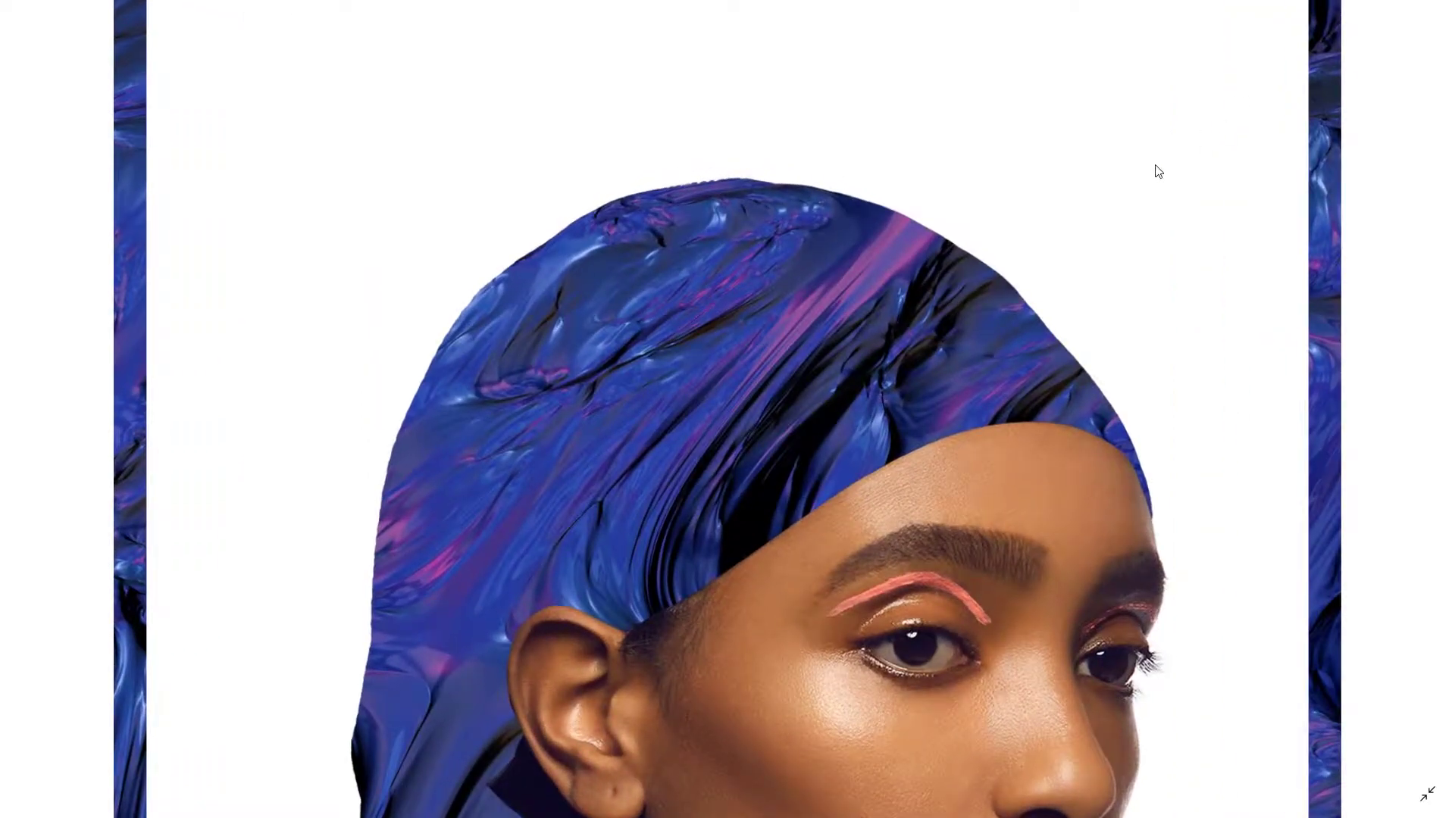
scroll(1156, 169, "down", 2)
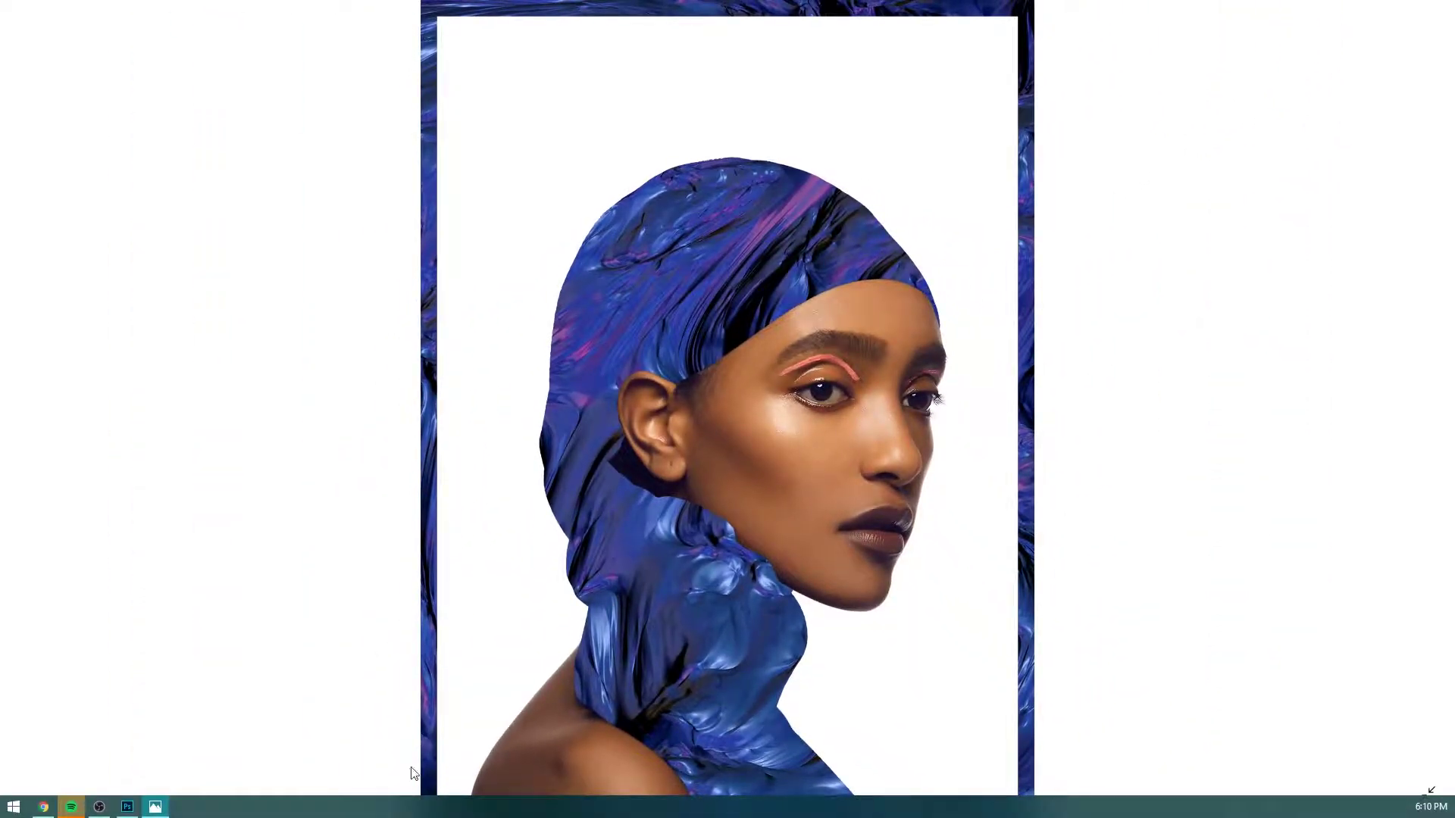
left_click(125, 807)
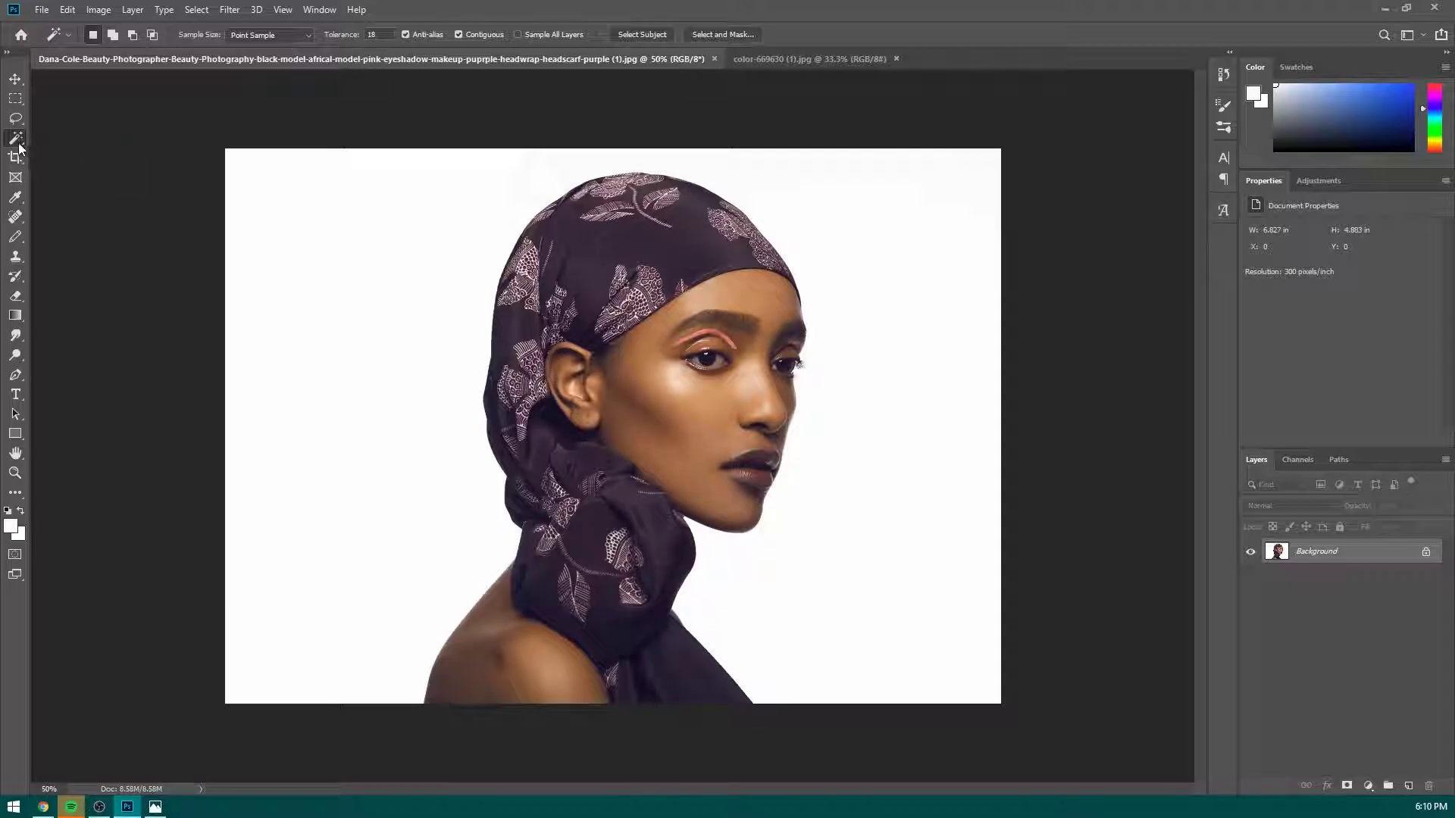
Try out the Magnetic Lasso and Magic Wand tools, select the headscarf with the wand, and clear the selection.
left_click(15, 119)
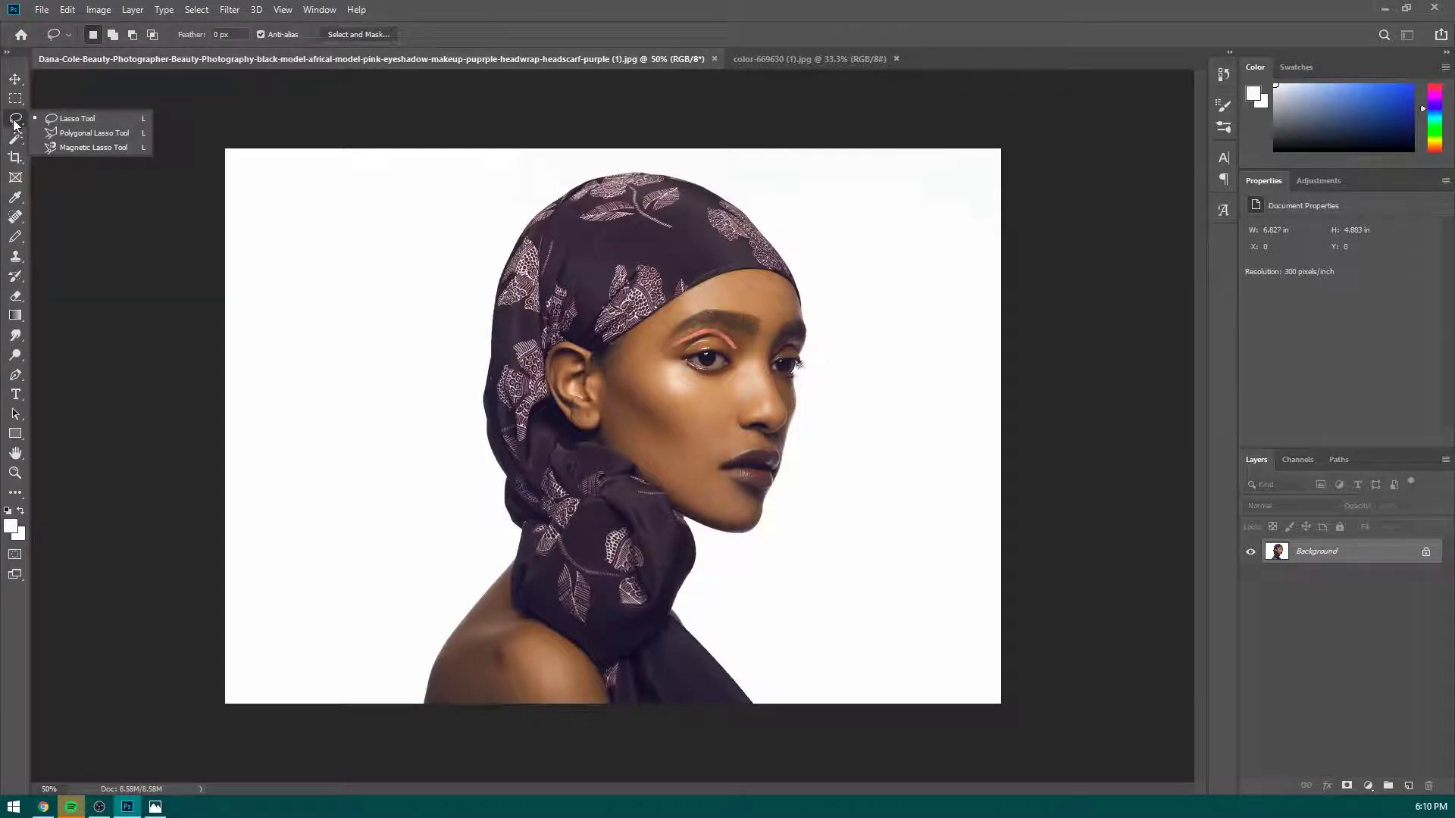
left_click(63, 149)
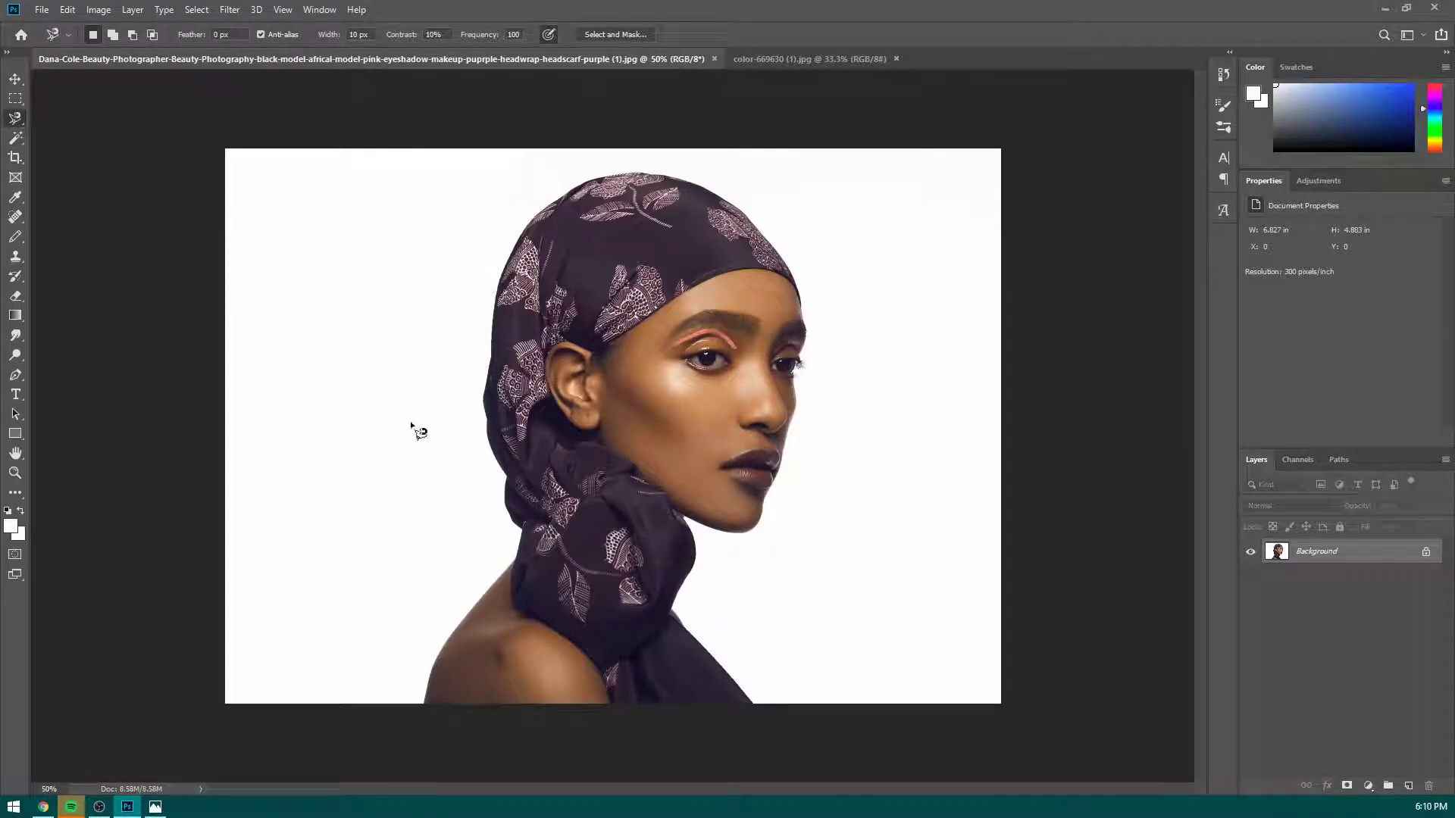
left_click(18, 139)
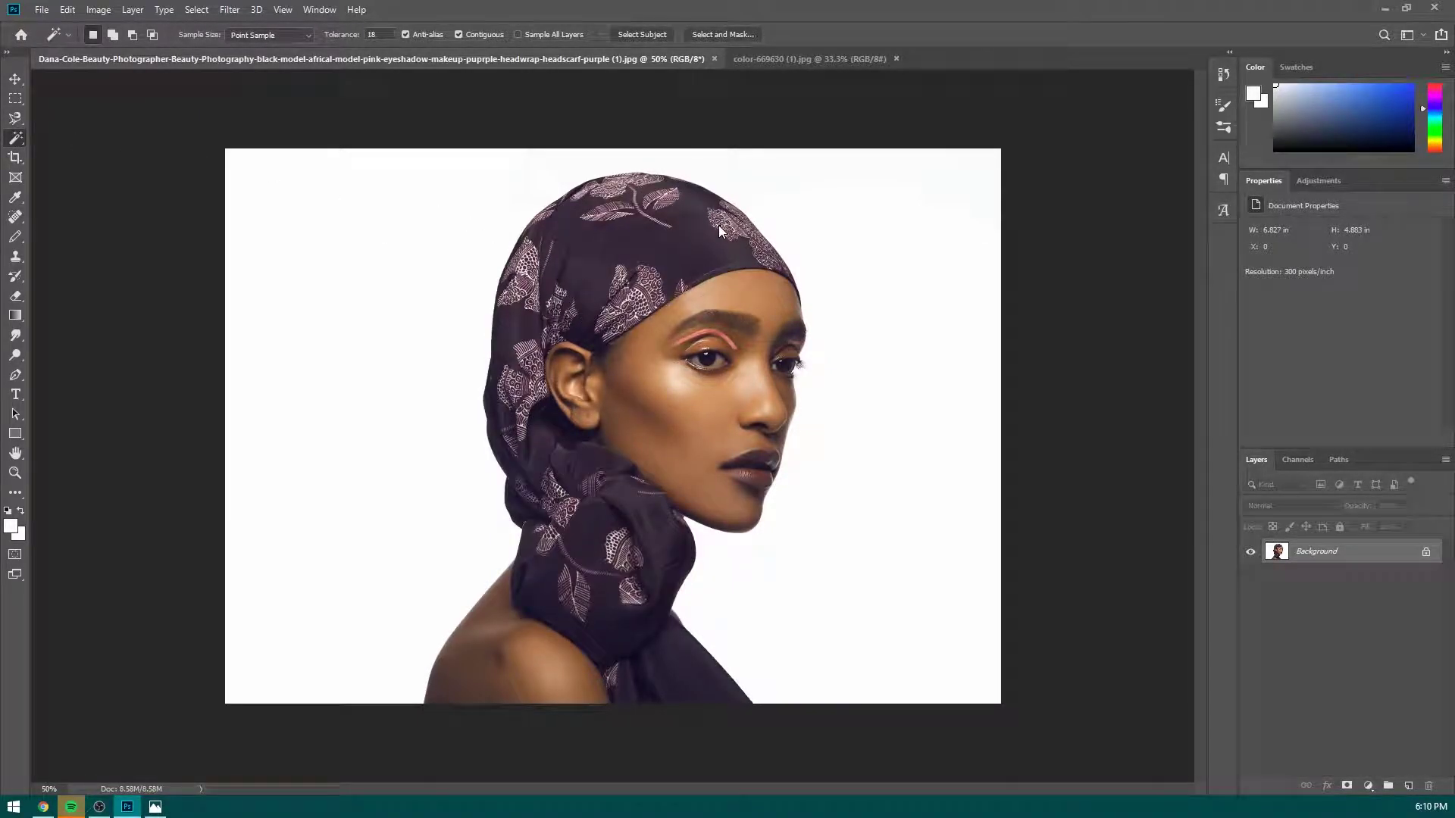
left_click(629, 279)
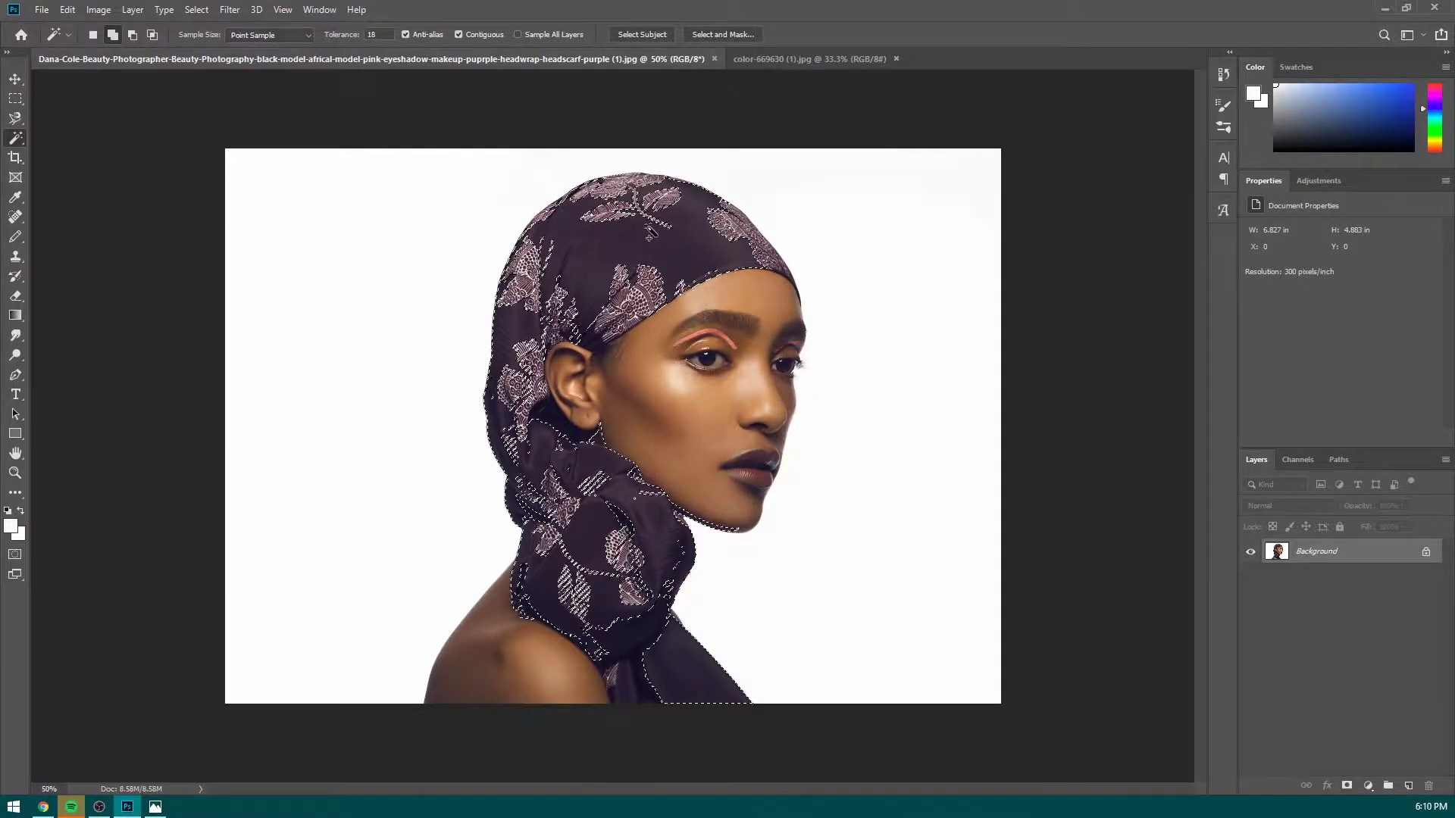
key("ctrl+d")
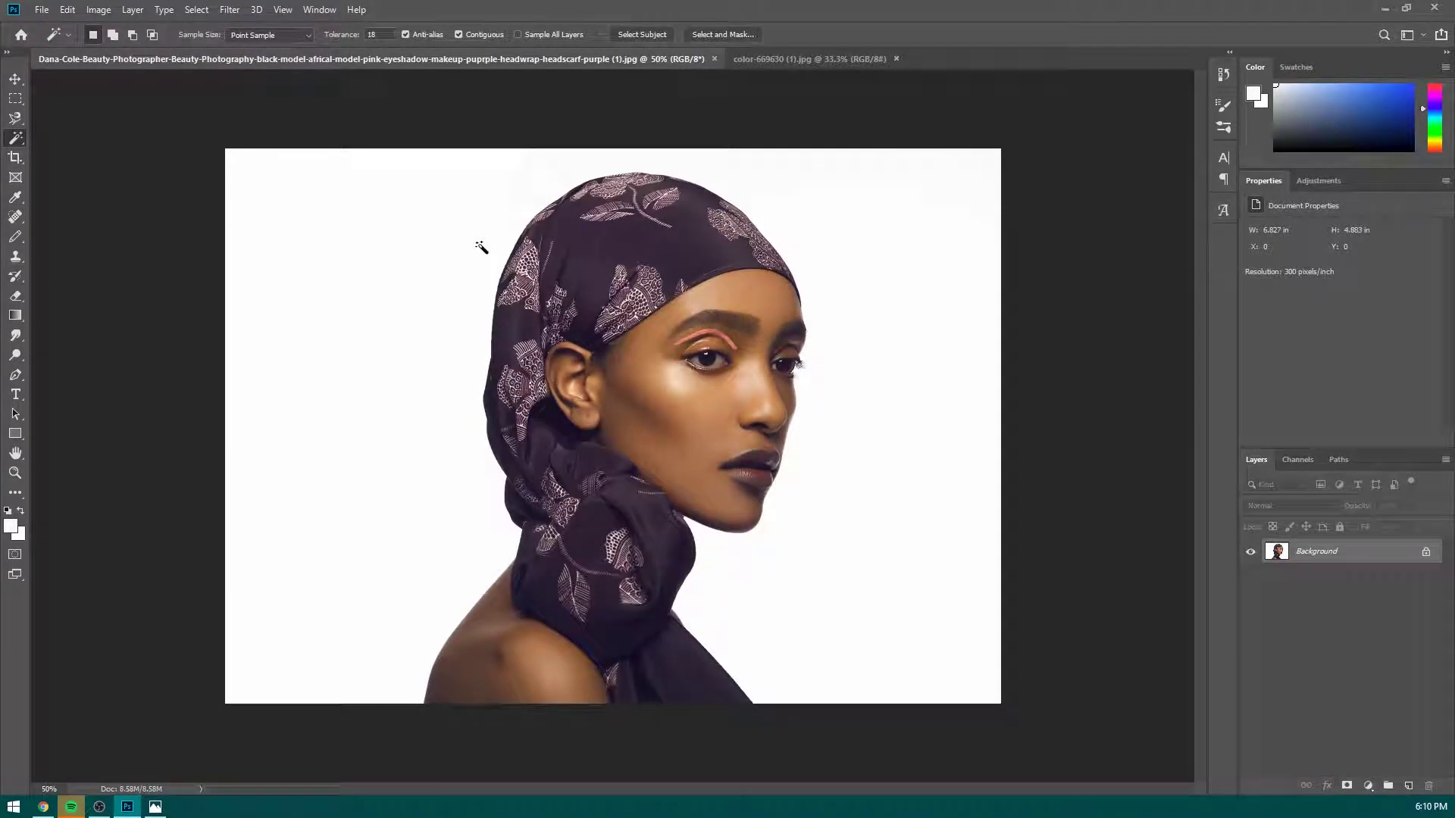
left_click(449, 216)
scroll(459, 632, "up", 4)
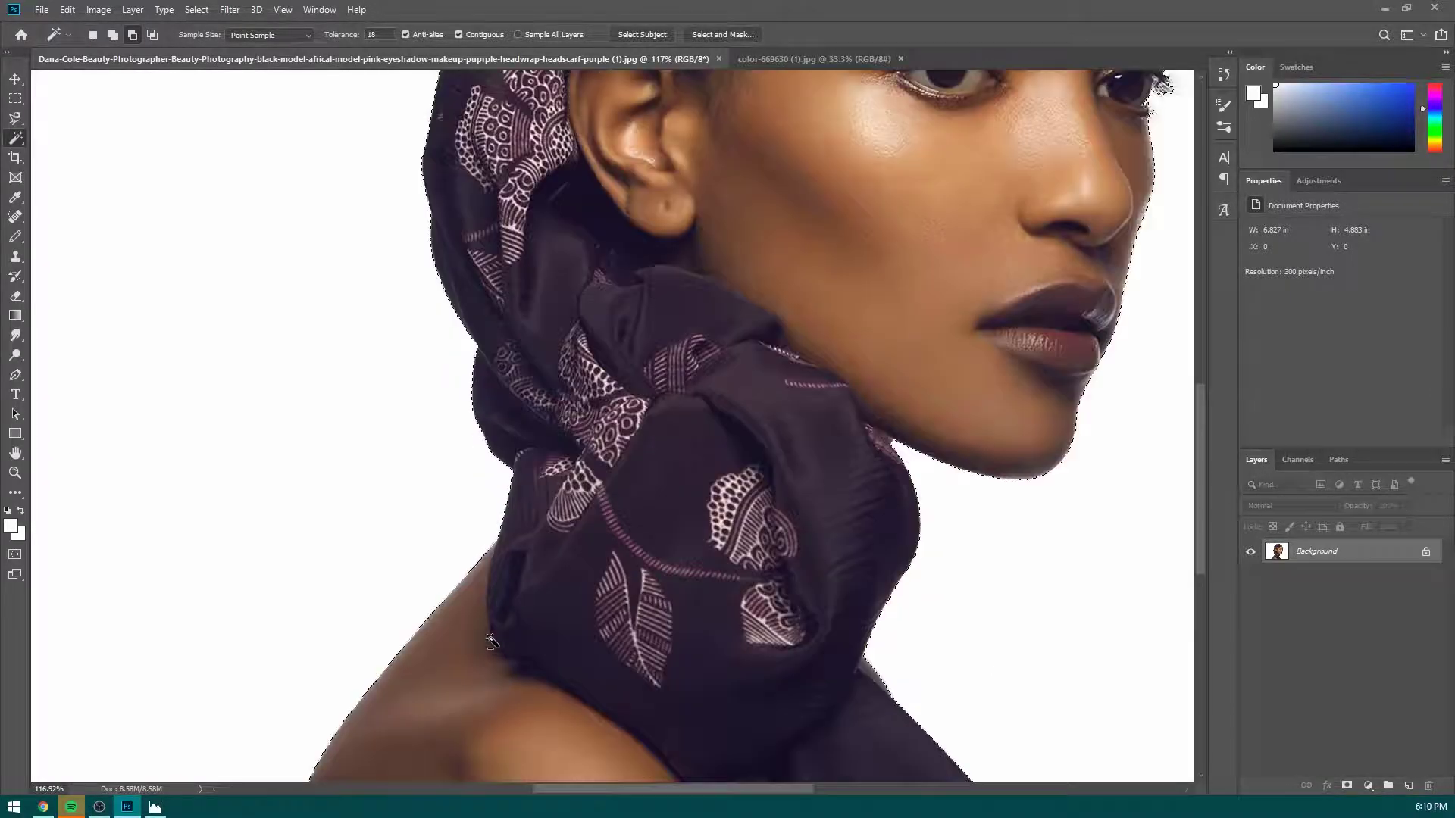
scroll(493, 601, "down", 1)
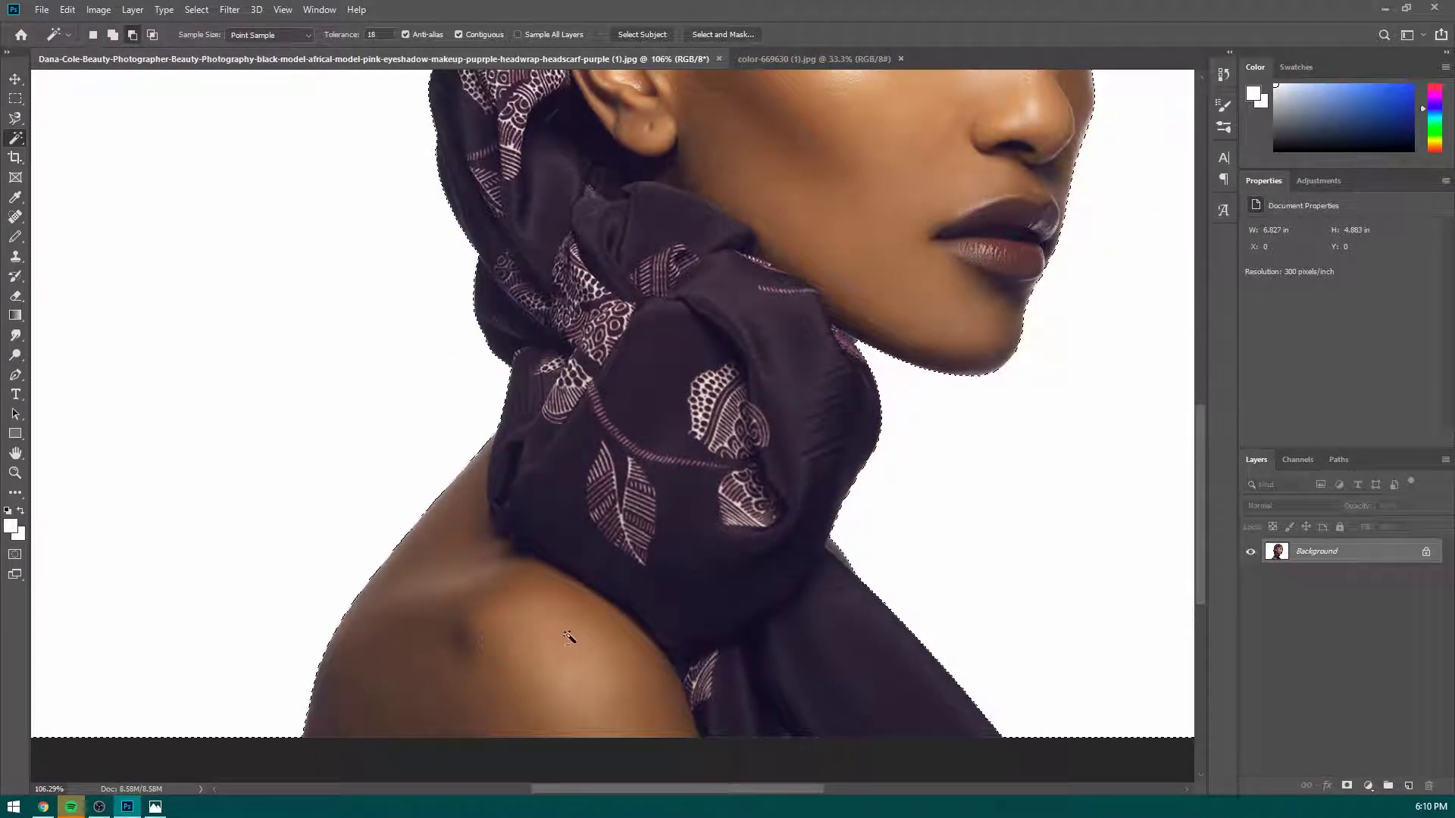
left_click(565, 482, "shift")
left_click(343, 396)
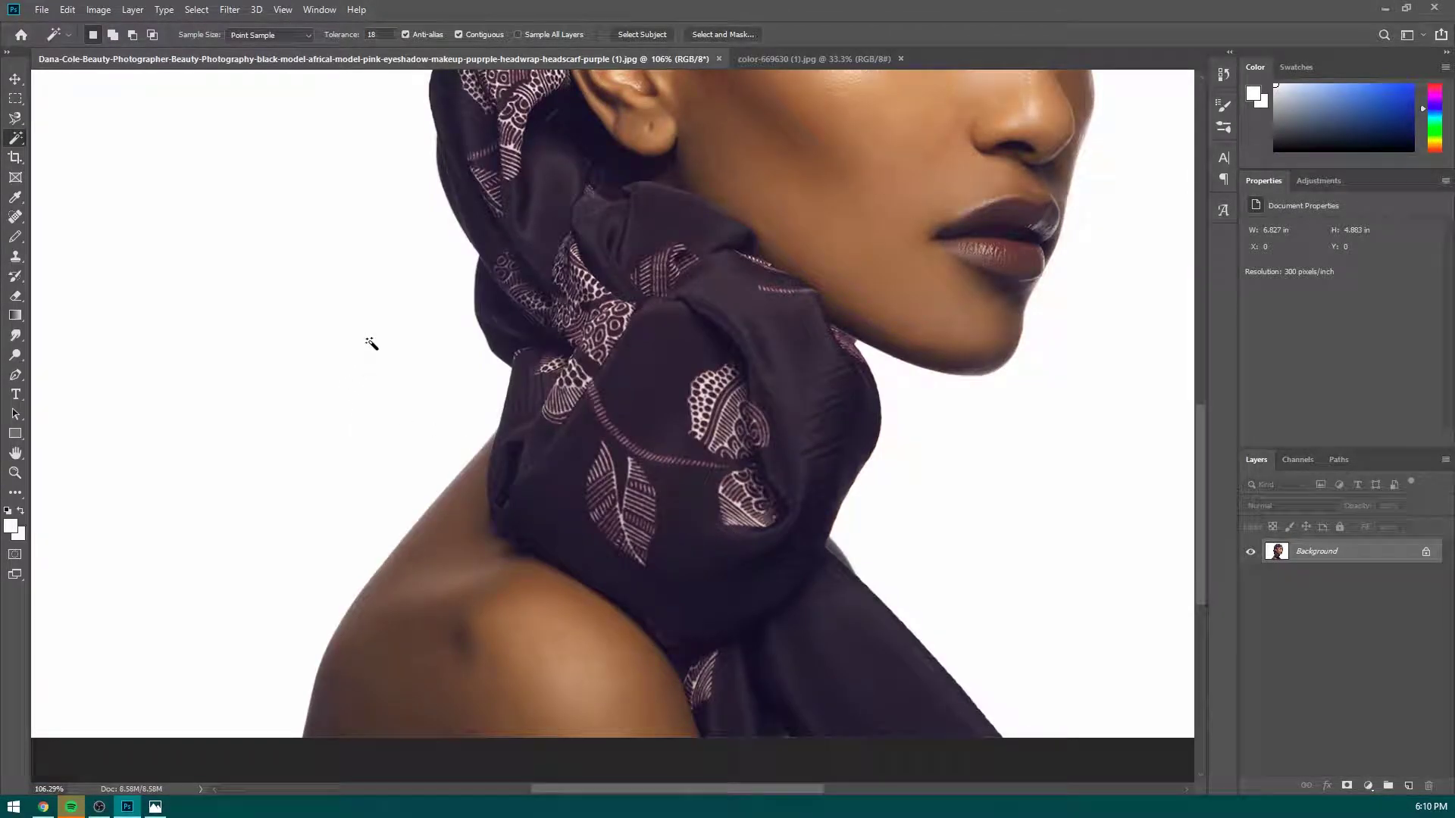
Select the white background around the model with the Magic Wand tool.
scroll(409, 297, "down", 2)
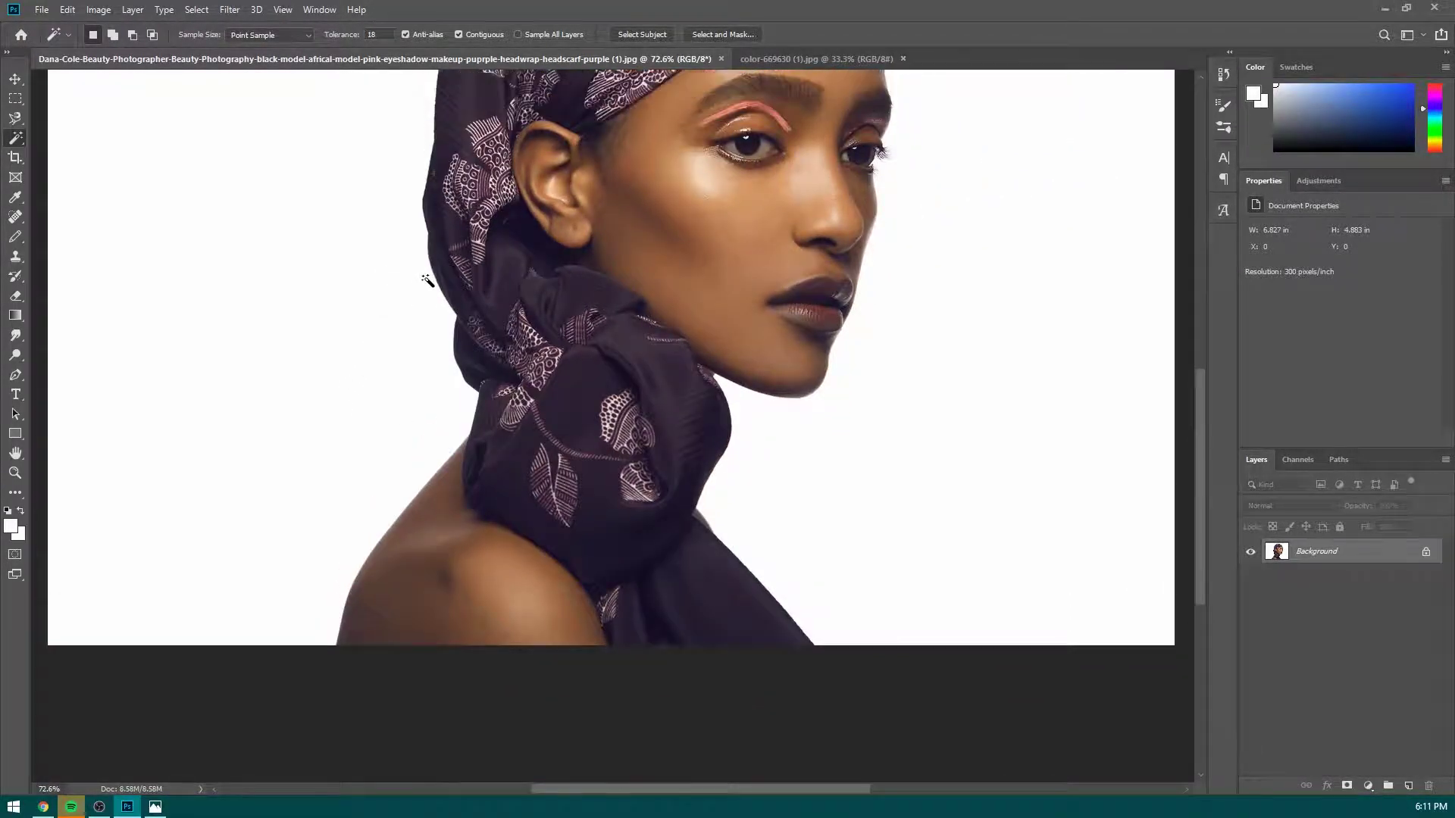
scroll(347, 232, "down", 1)
left_click(347, 231)
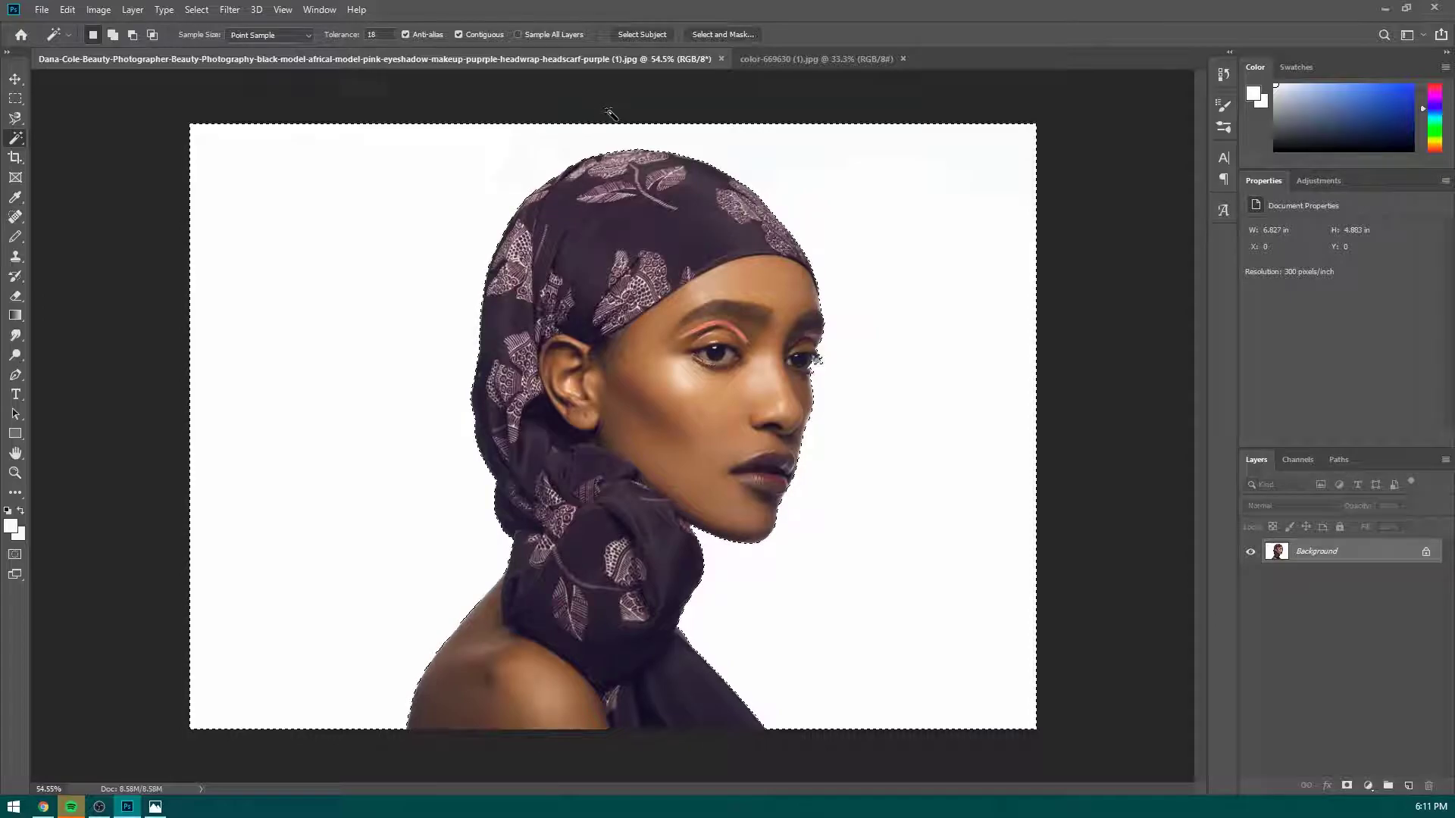
Try painting over the selected background with the Brush tool, reset the foreground colour to black, and undo the black stroke.
left_click(15, 197)
left_click(15, 236)
right_click(16, 235)
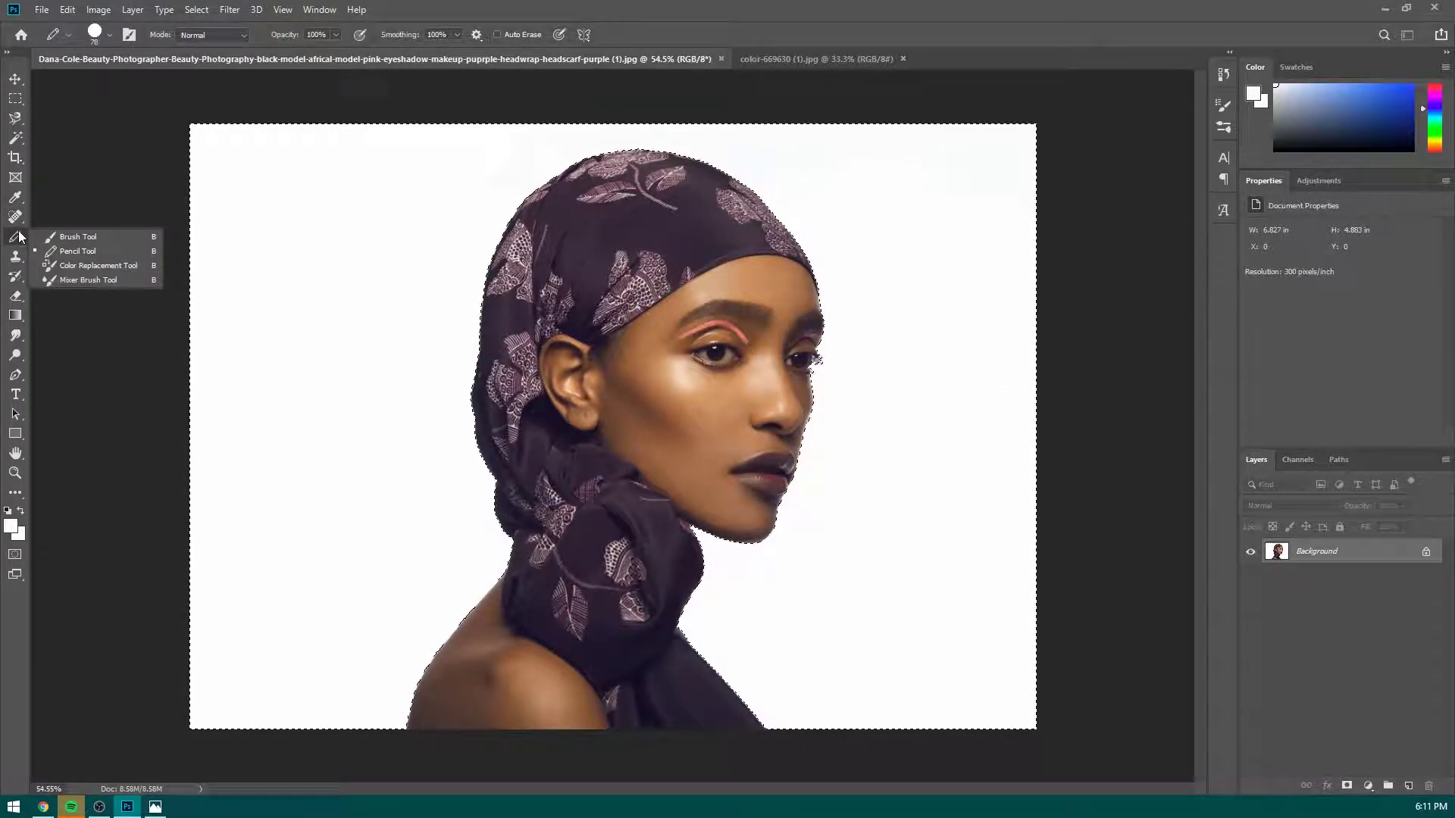
left_click(72, 238)
left_click(363, 292)
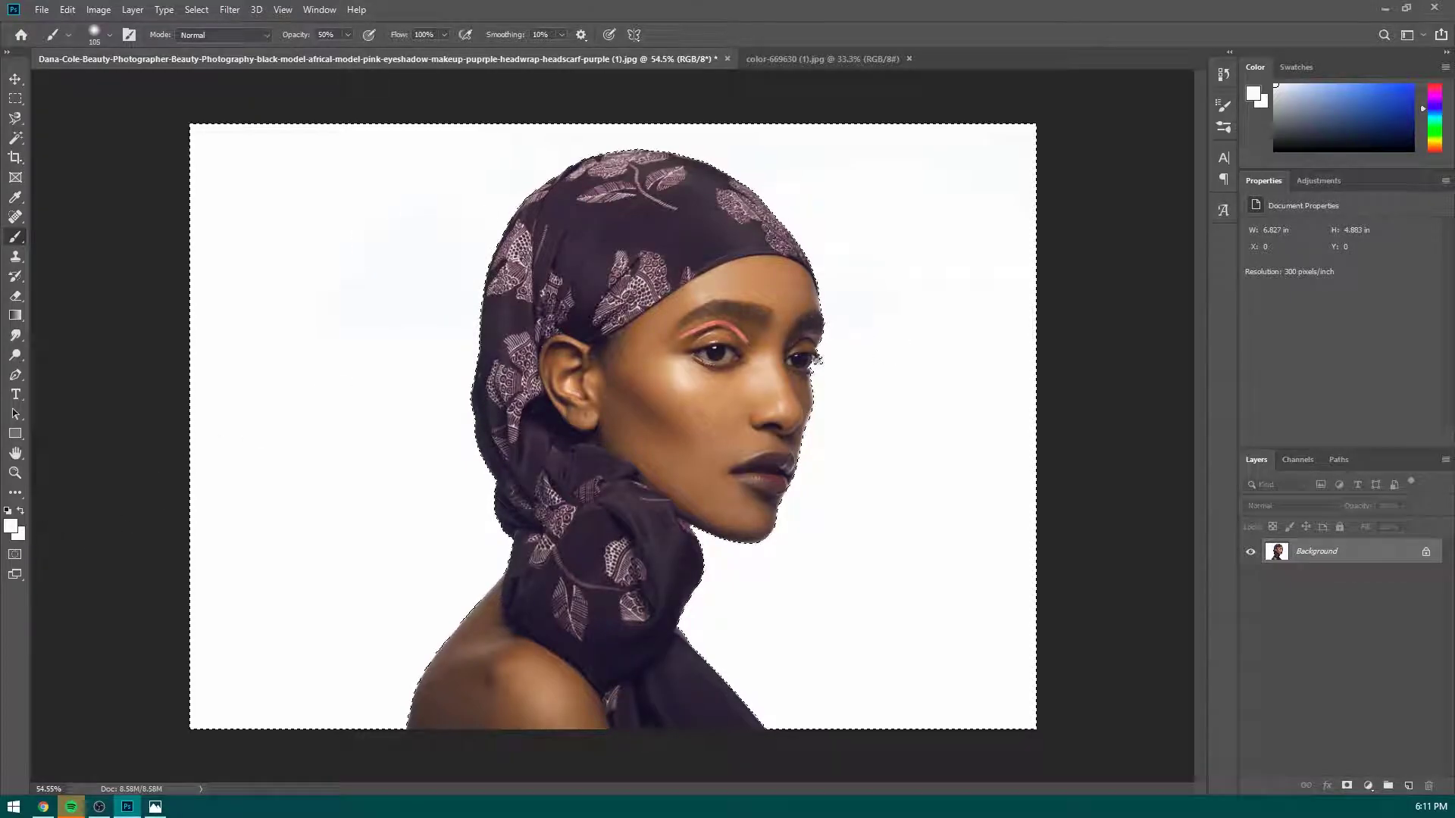
left_click(8, 513)
mouse_move(390, 414)
left_mouse_down()
mouse_move(776, 303)
mouse_move(530, 360)
mouse_move(947, 188)
left_mouse_up()
key("ctrl+z")
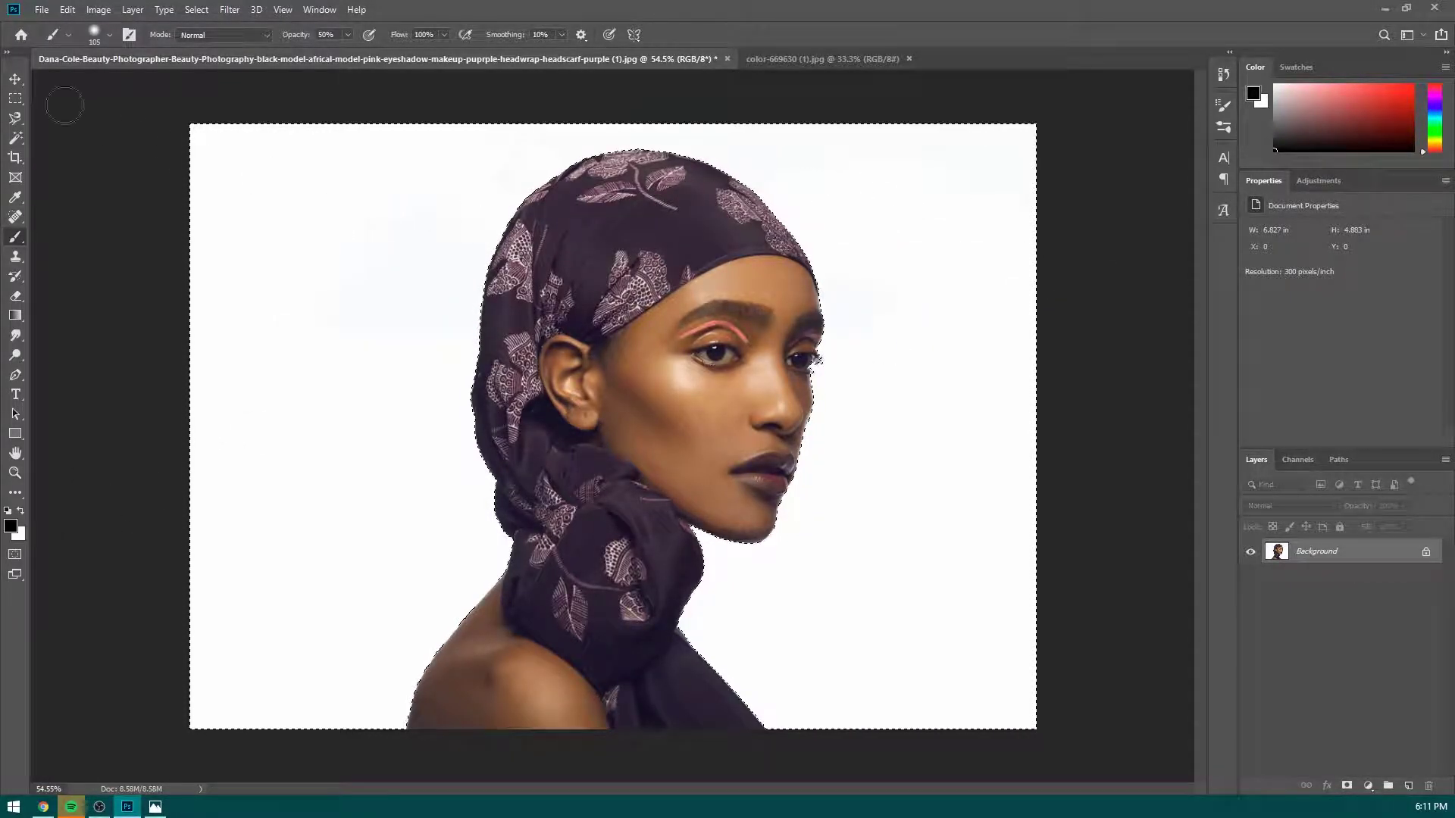
Try subtracting from and adding to the background selection around the face with the Magnetic Lasso, undoing and cancelling the outlines.
left_click(16, 119)
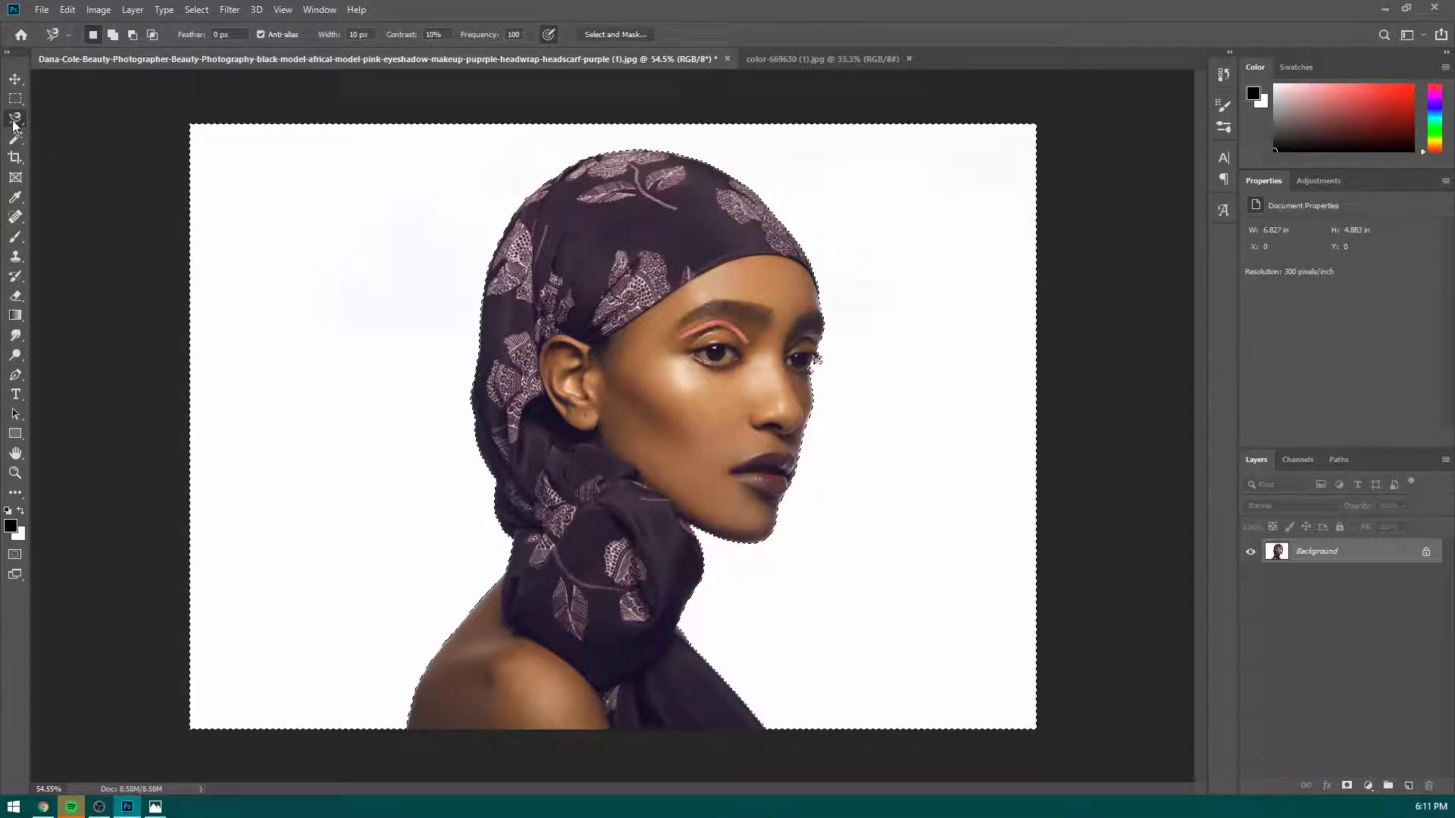
key("alt")
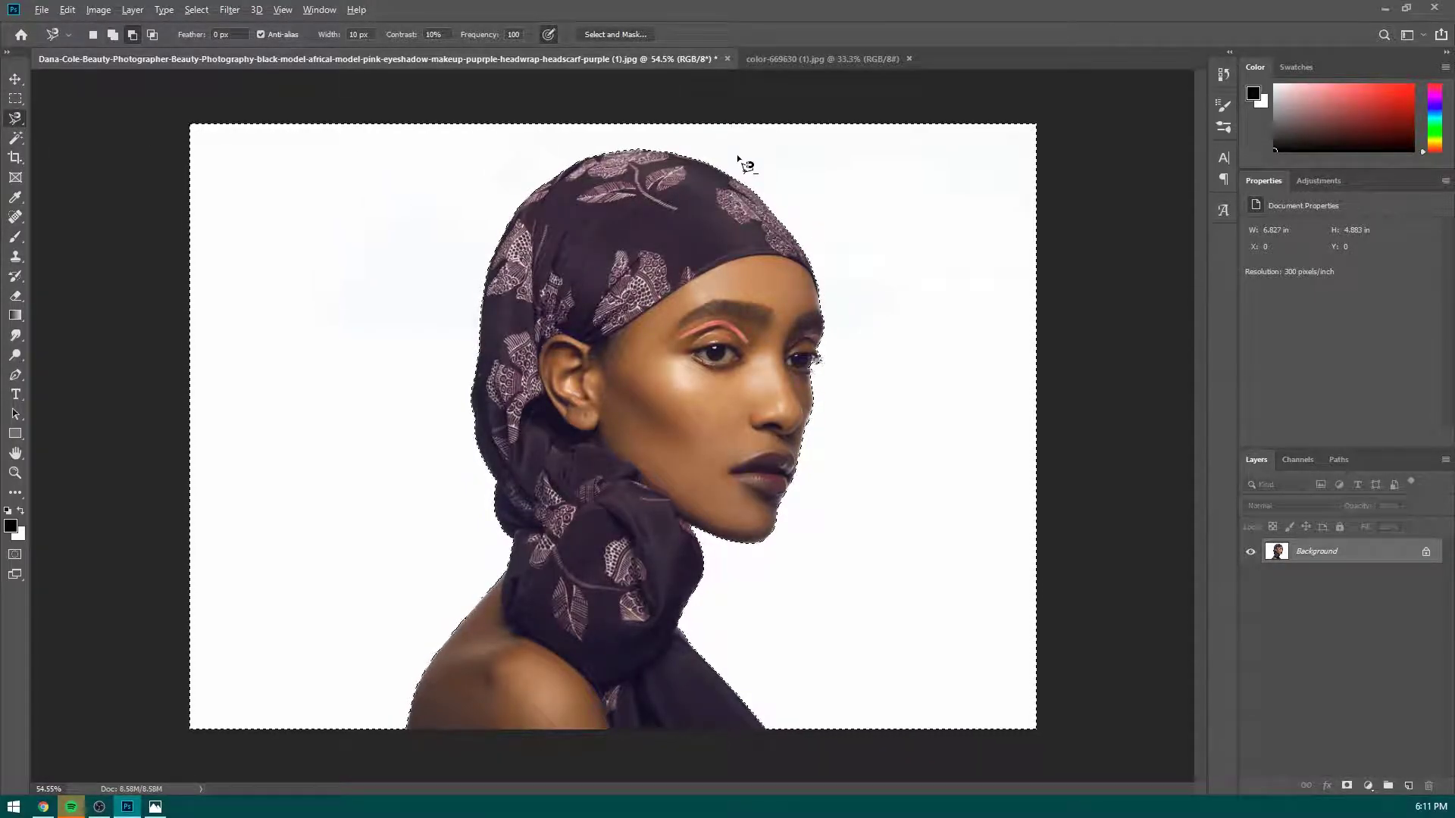
left_click(878, 368)
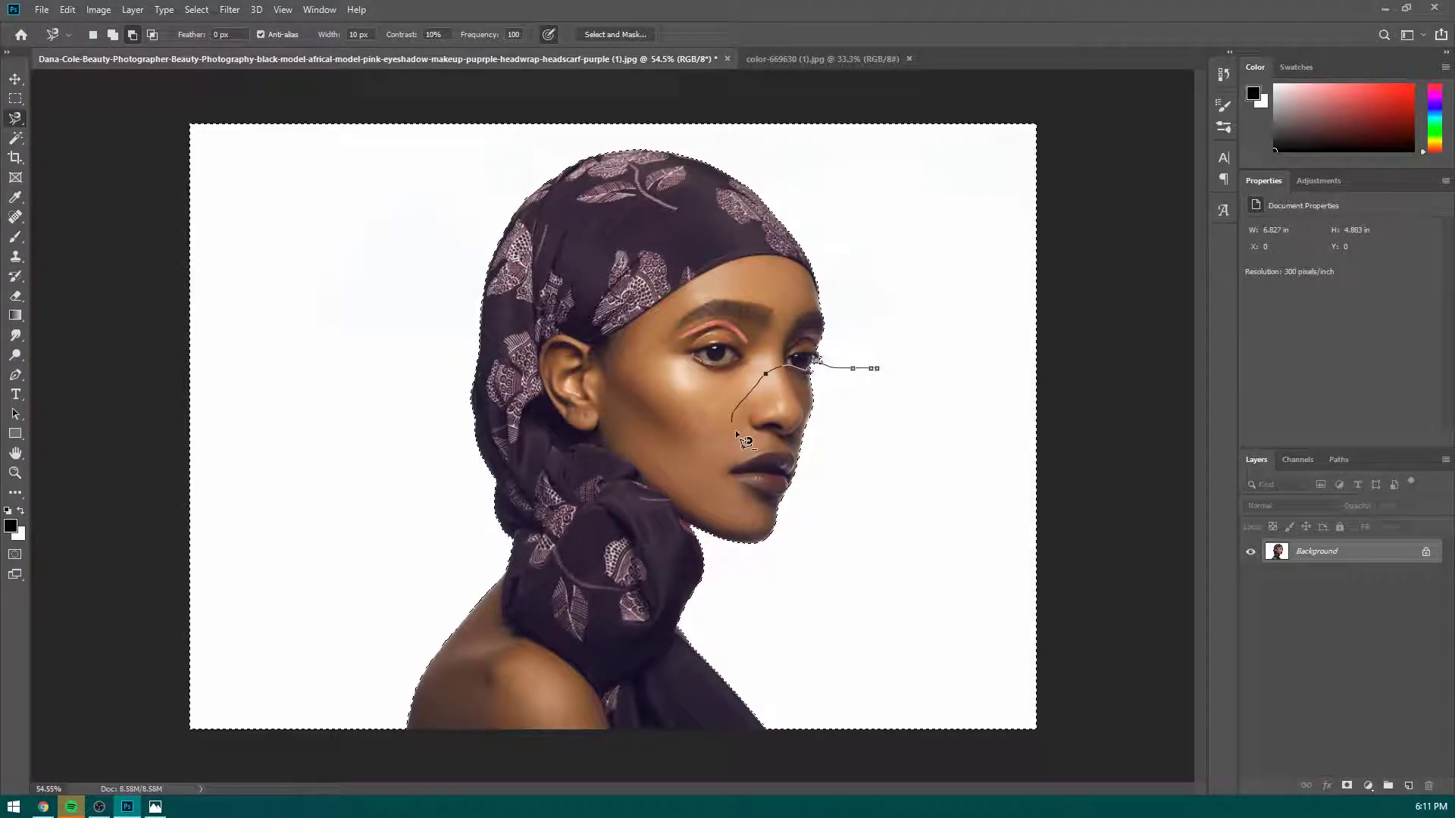
double_click(866, 441)
key("ctrl+z")
left_click(862, 318, "shift")
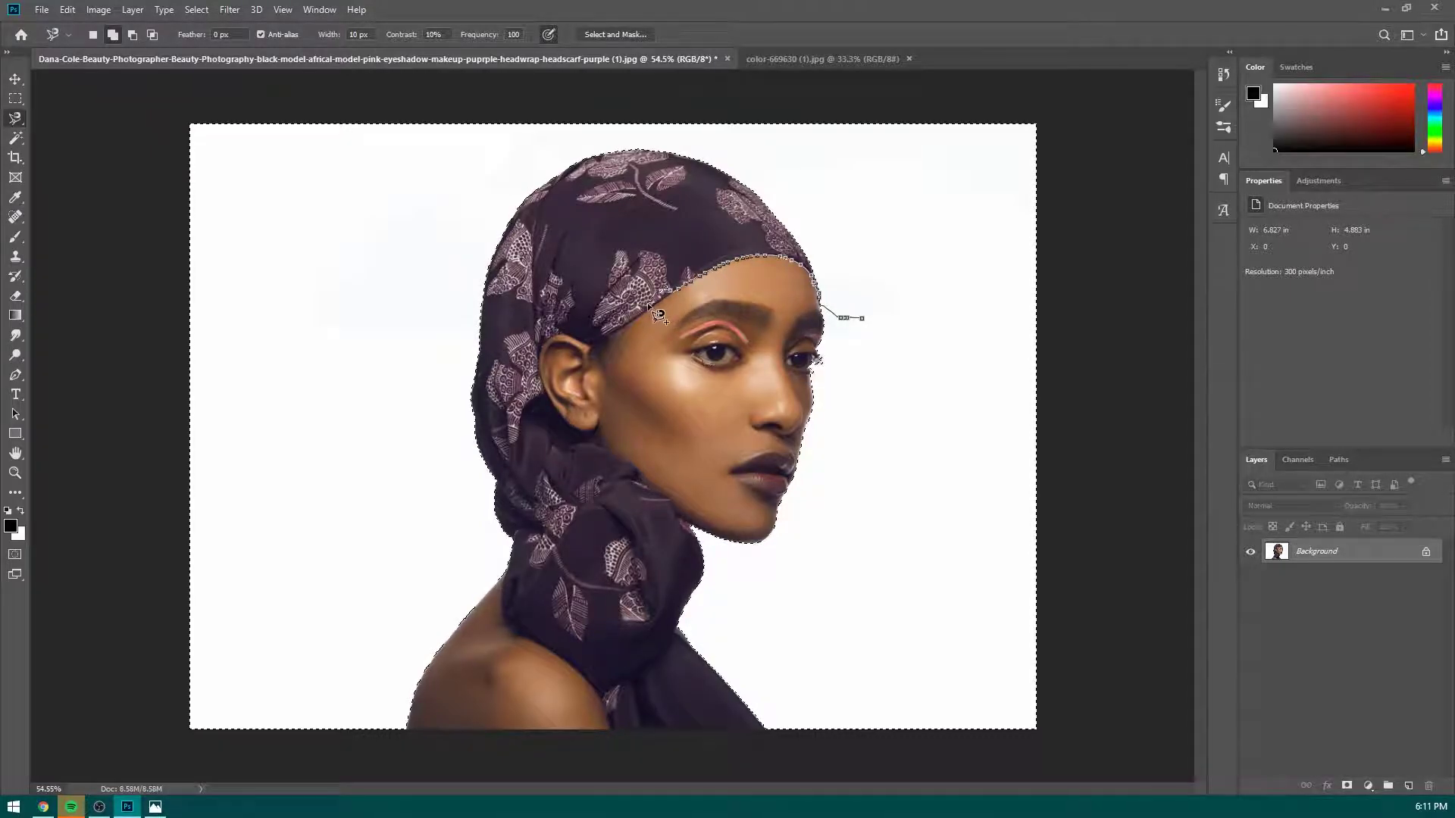
key("Escape")
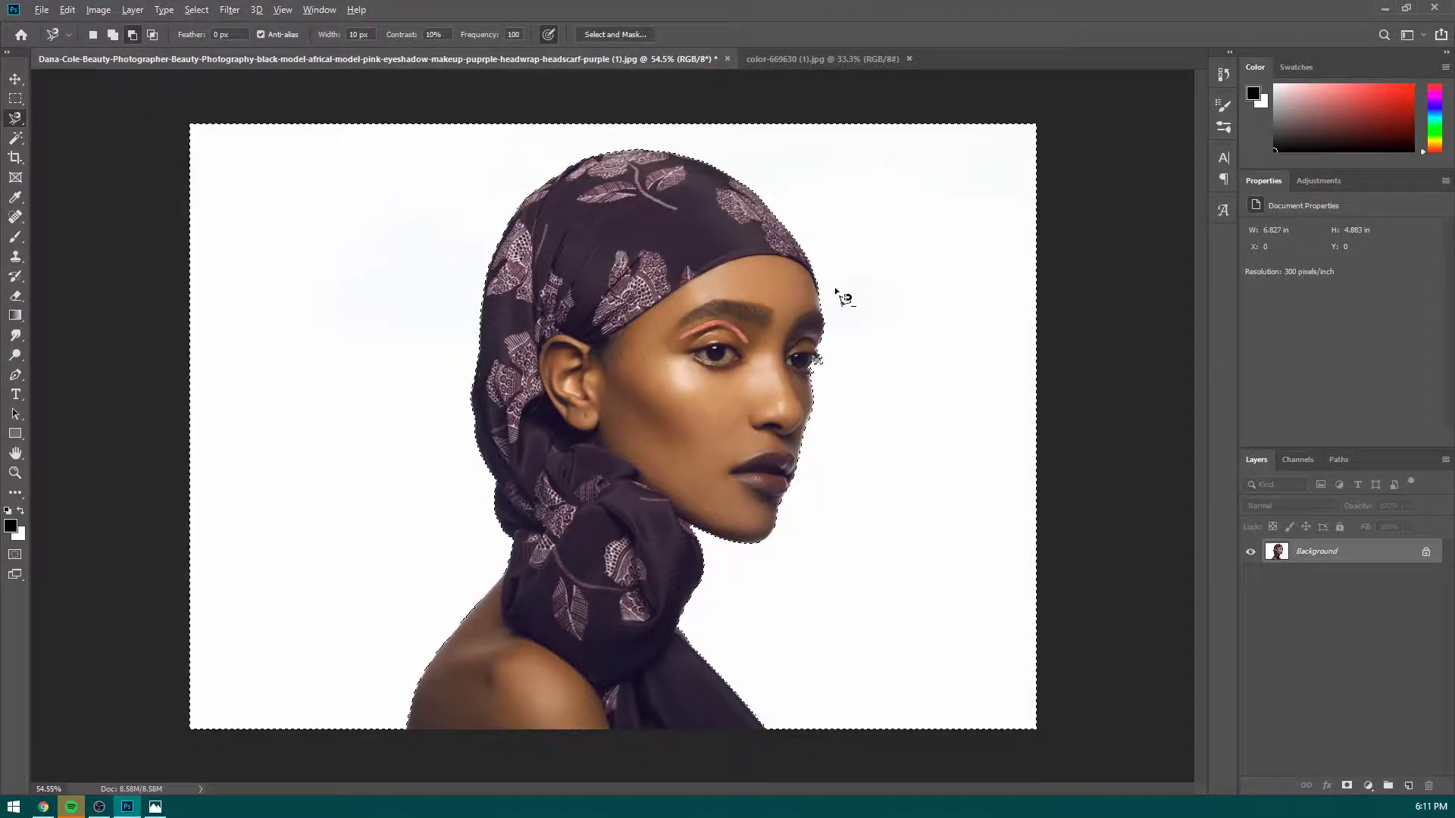
Add the forehead and upper eye area to the selection with the Magnetic Lasso, following the lower edge of the headscarf.
scroll(841, 284, "up", 15)
scroll(503, 445, "up", 8)
scroll(575, 344, "down", 4)
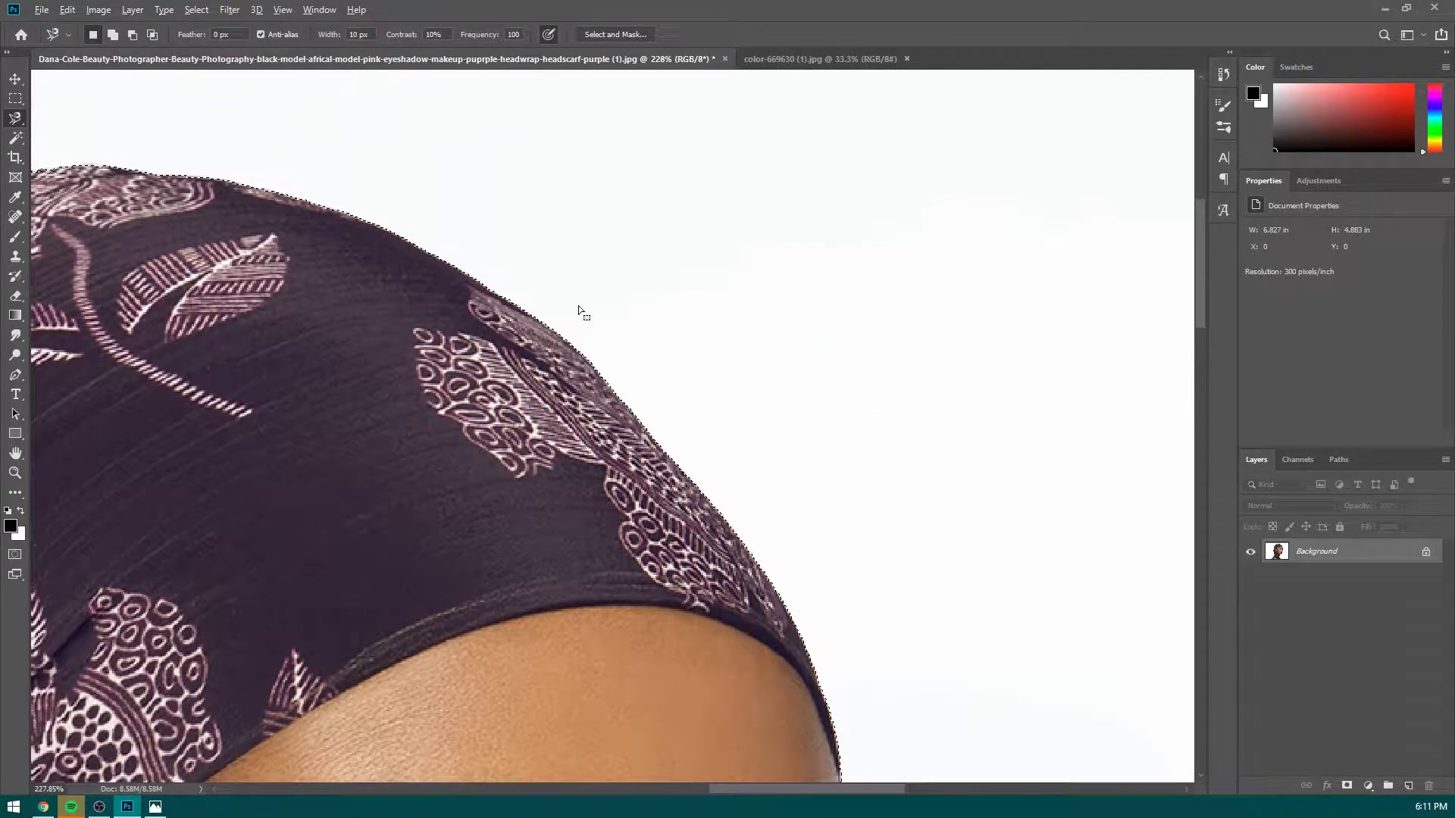
scroll(585, 315, "down", 2)
scroll(453, 440, "up", 2)
key("shift")
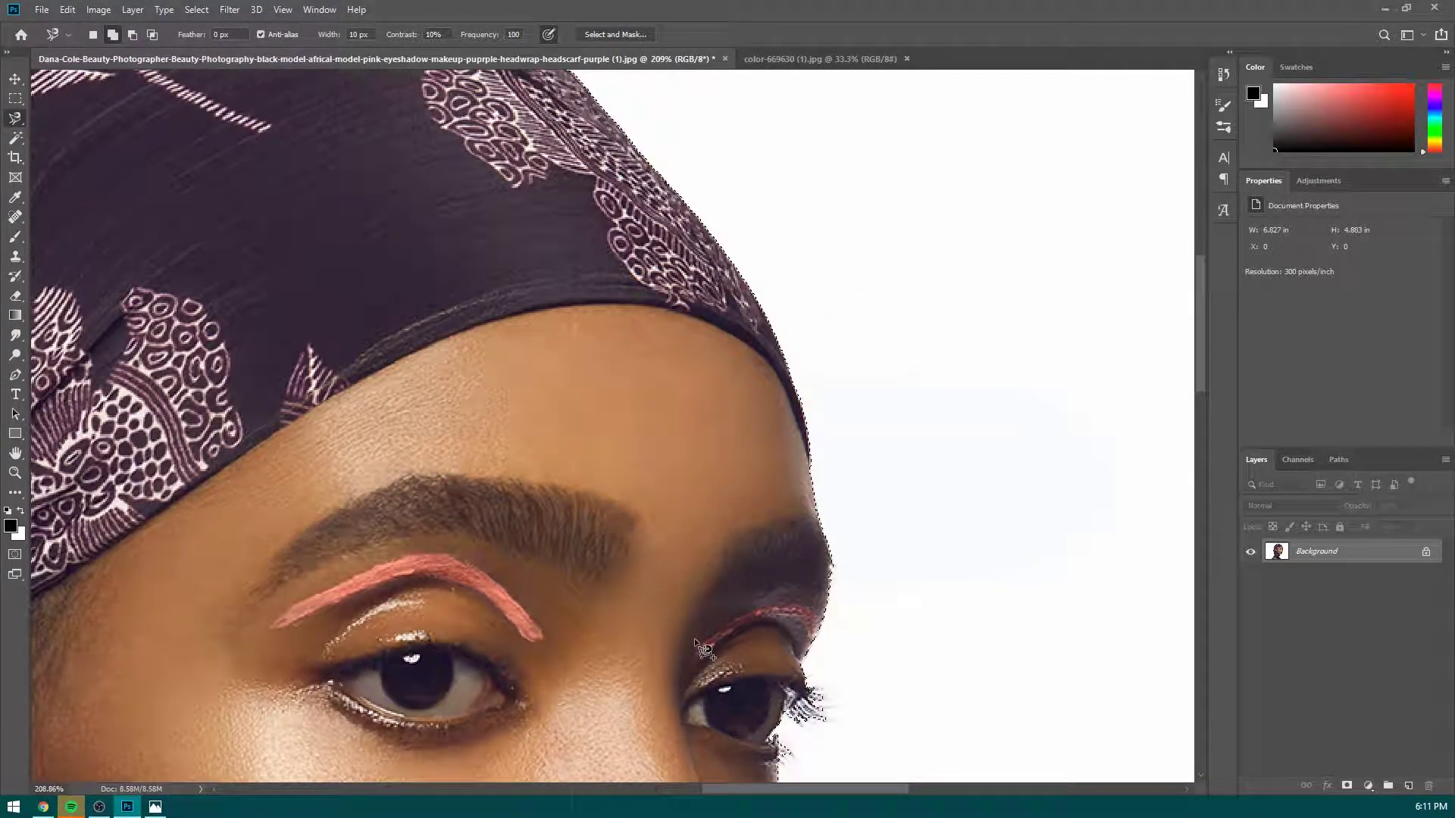
left_click(869, 723)
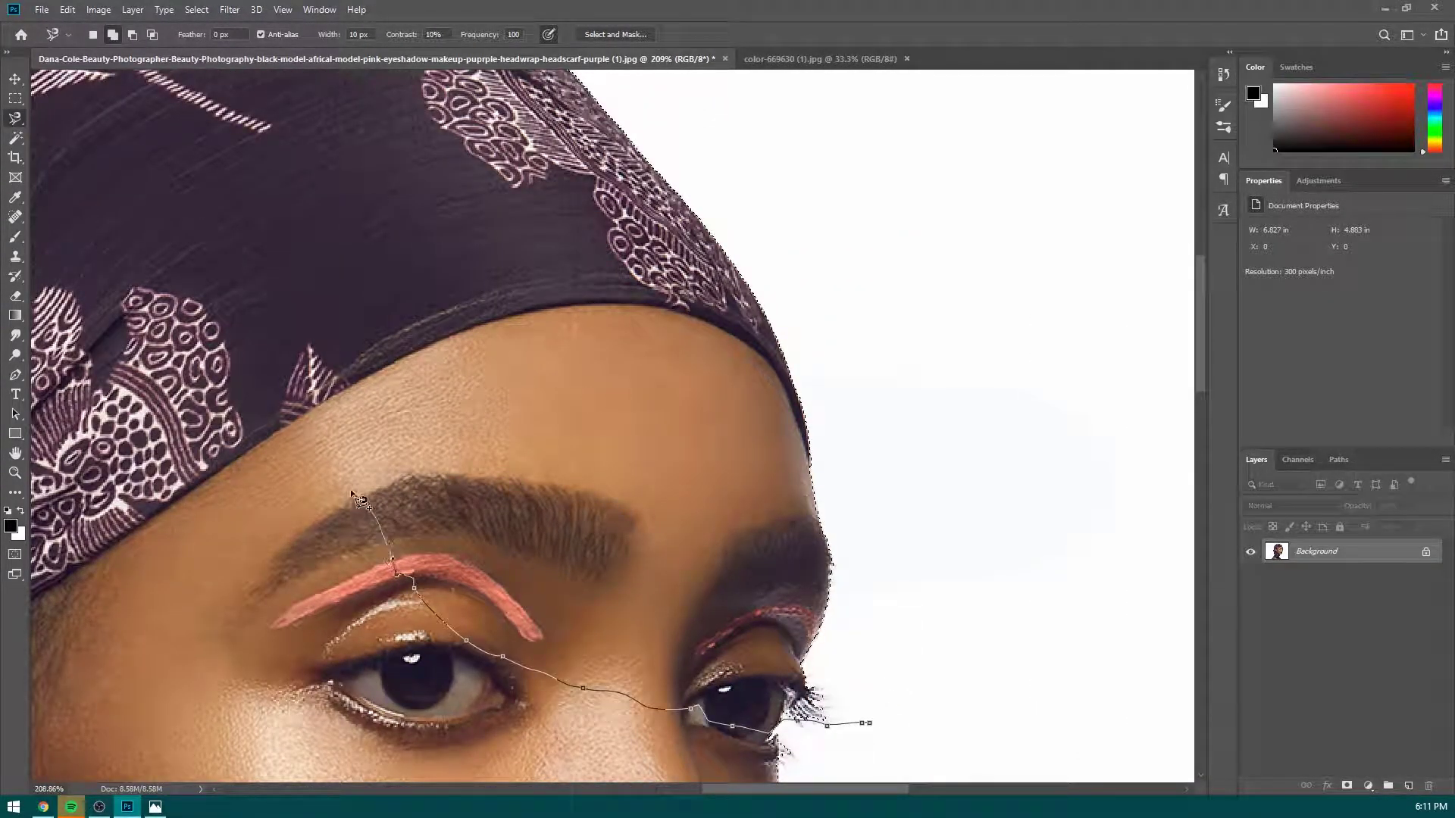
left_click_drag(441, 342, 606, 306)
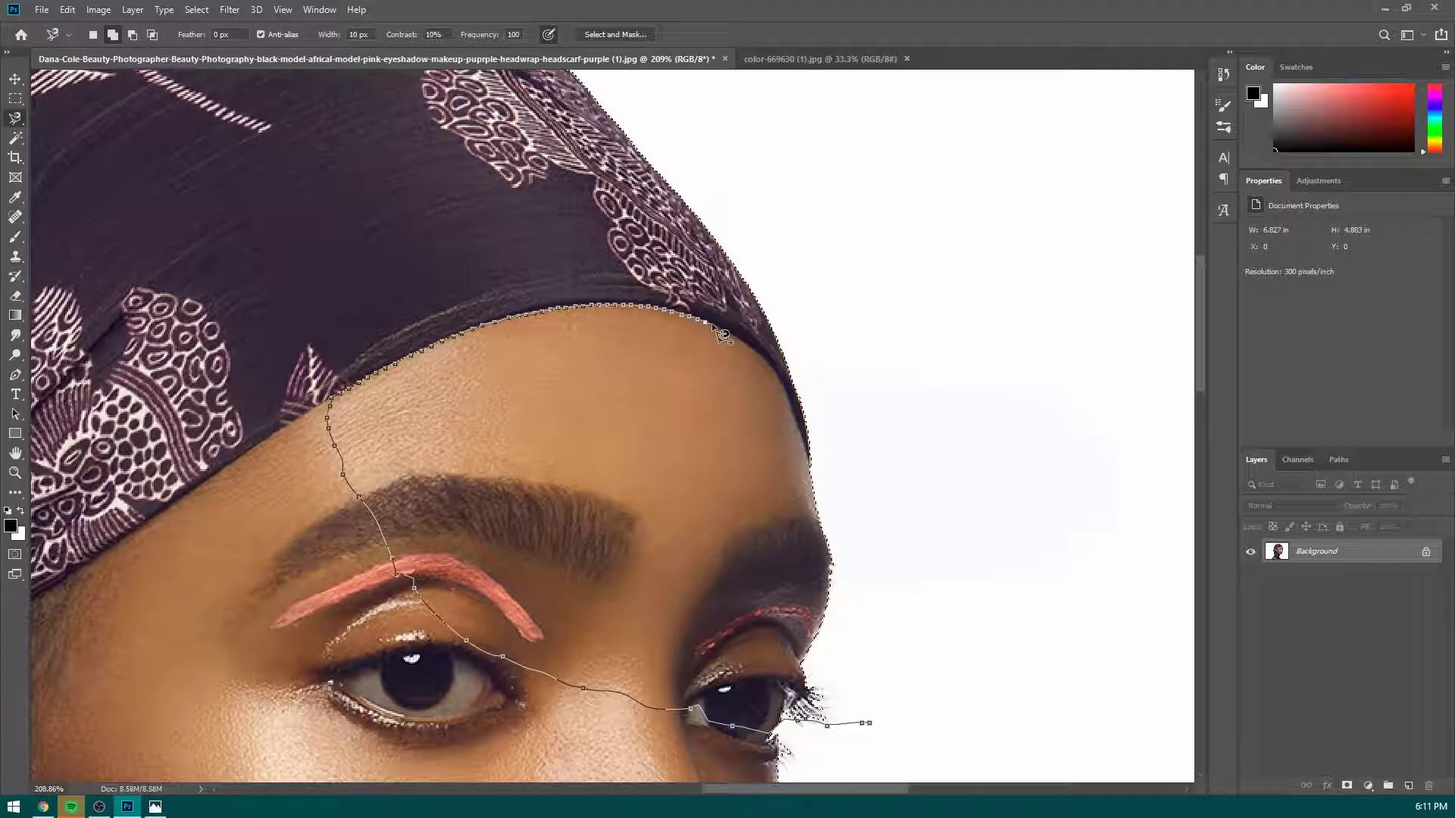
mouse_move(759, 353)
left_mouse_down()
mouse_move(813, 475)
mouse_move(913, 608)
mouse_move(961, 720)
left_mouse_up()
double_click(959, 720)
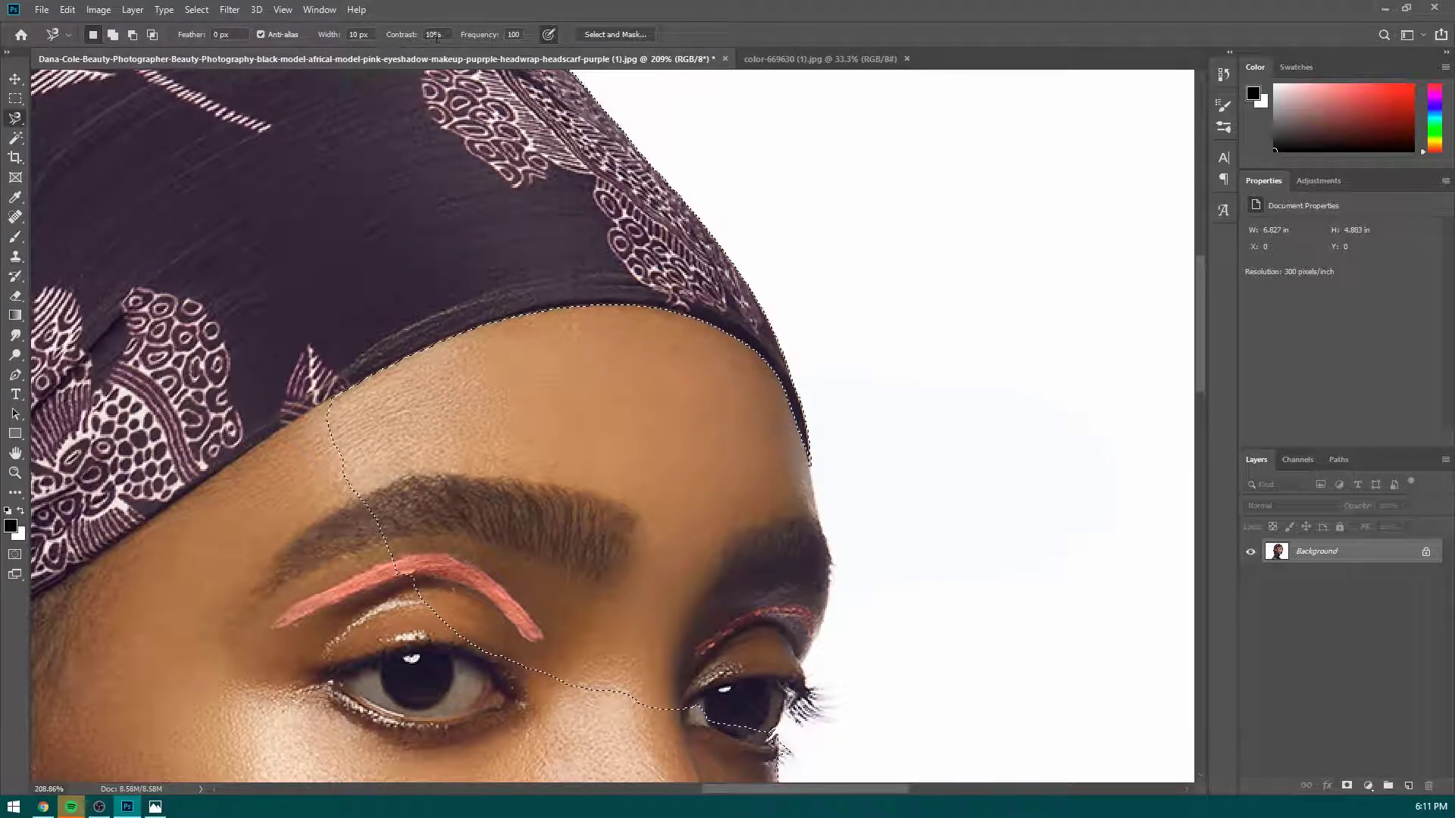
Try a lower Magnetic Lasso frequency by adding a rough area across the headscarf's edge above the eyebrow.
left_click_drag(474, 35, 406, 41)
left_click(410, 304, "shift")
key("Escape")
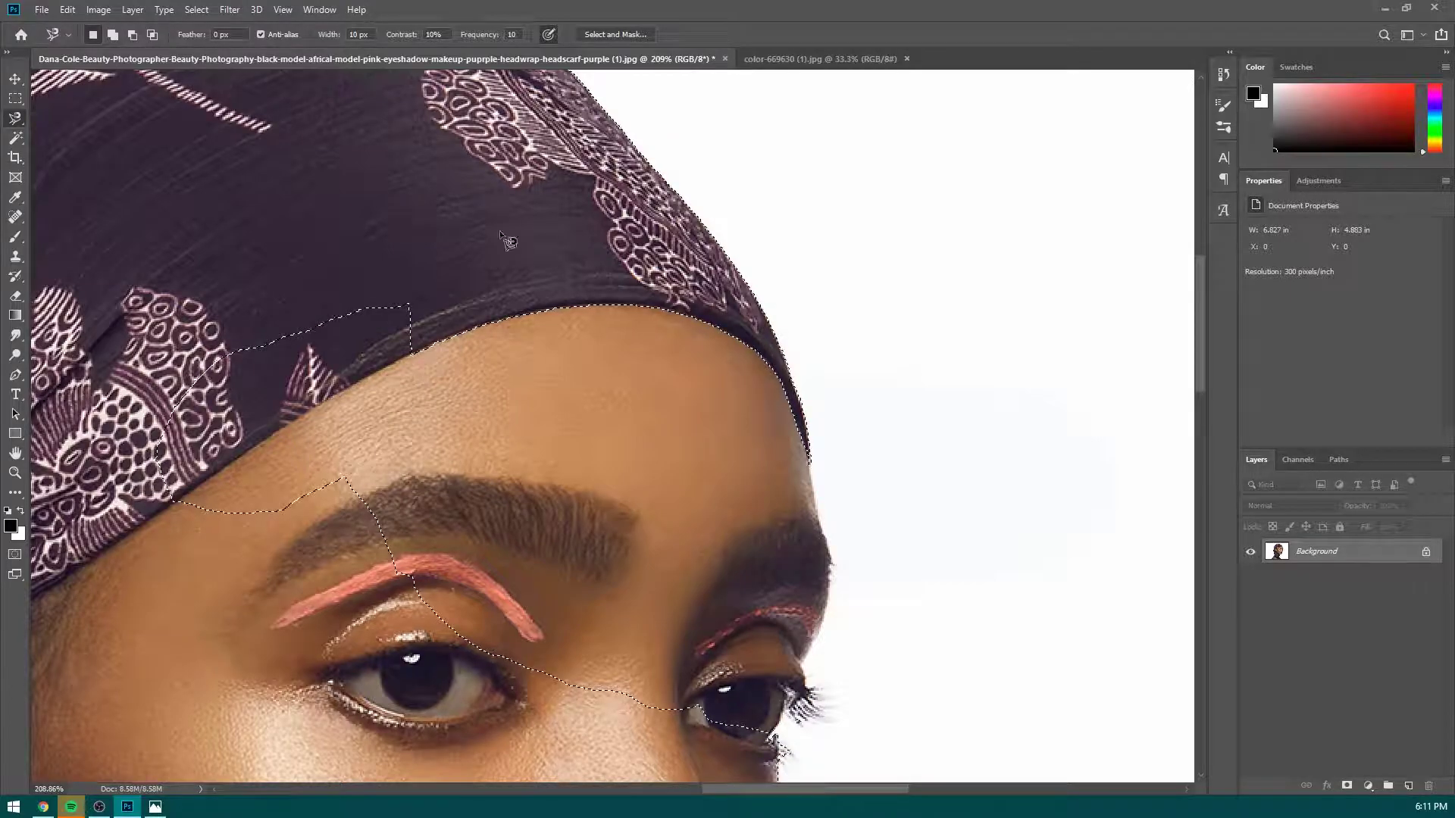
Add the ear, cheeks, jaw and rest of the face to the selection with the Magnetic Lasso, tracing along the headscarf.
scroll(494, 219, "down", 3)
scroll(328, 460, "up", 4)
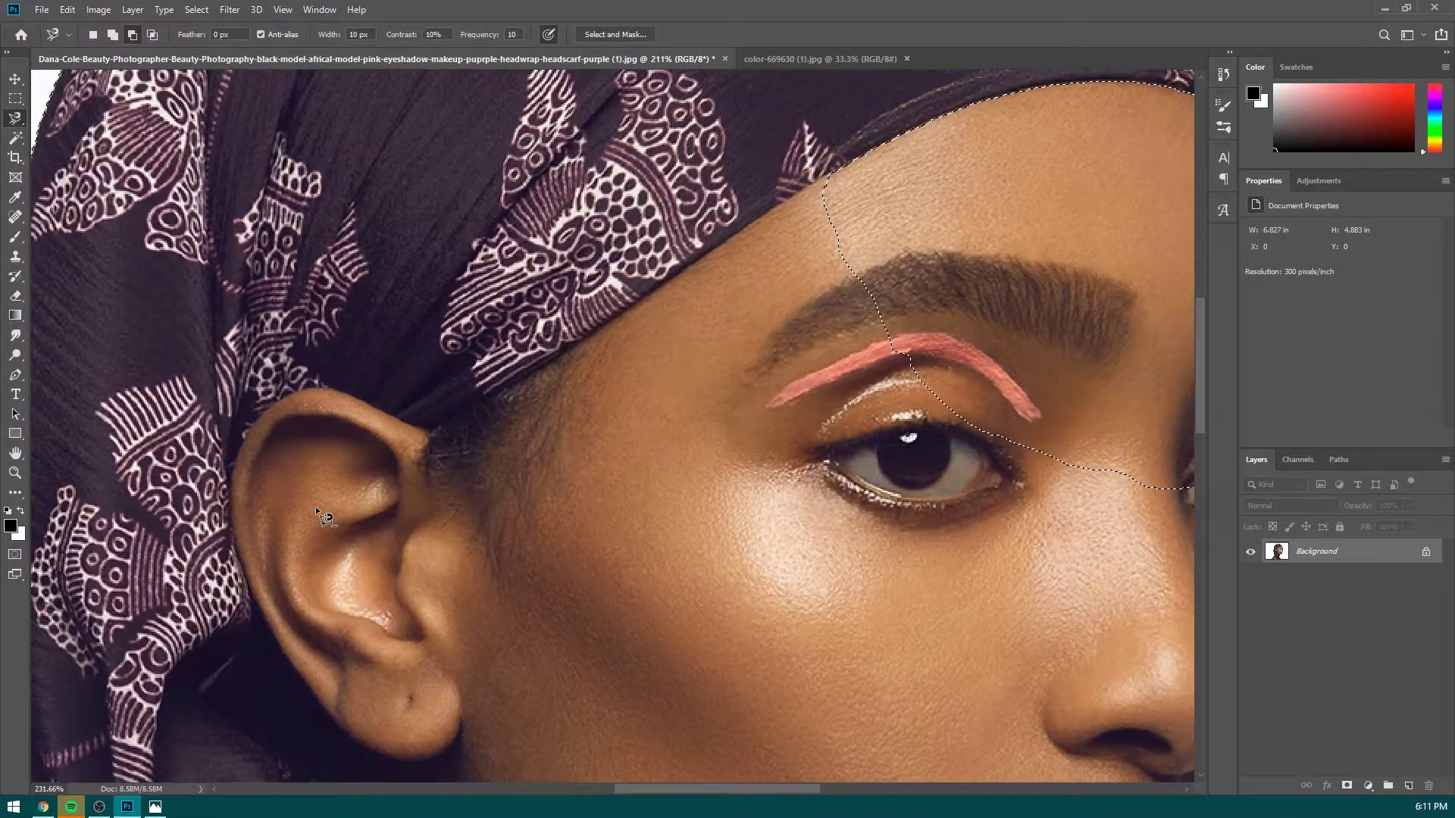
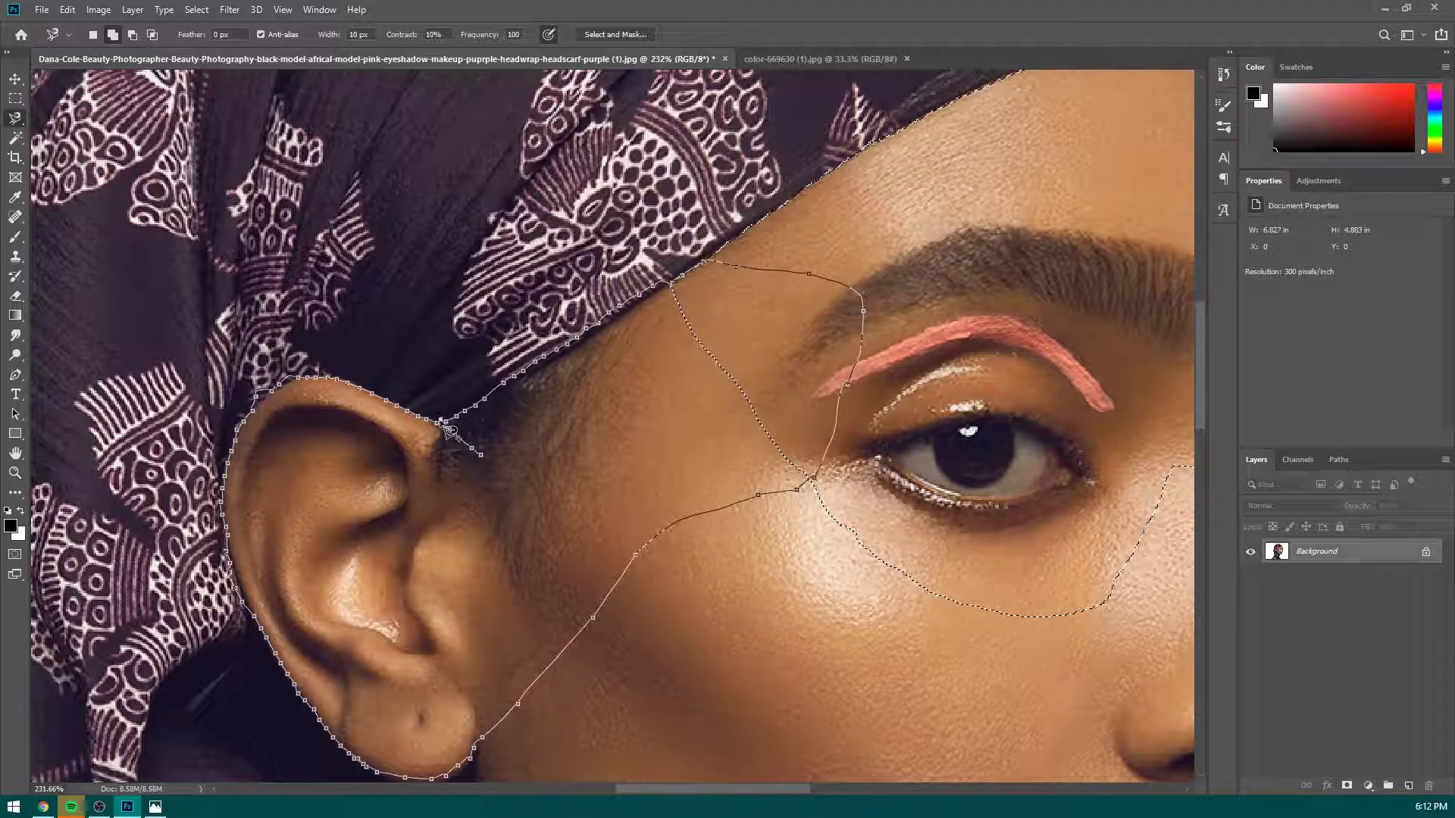
scroll(450, 430, "down", 5)
scroll(455, 431, "up", 4)
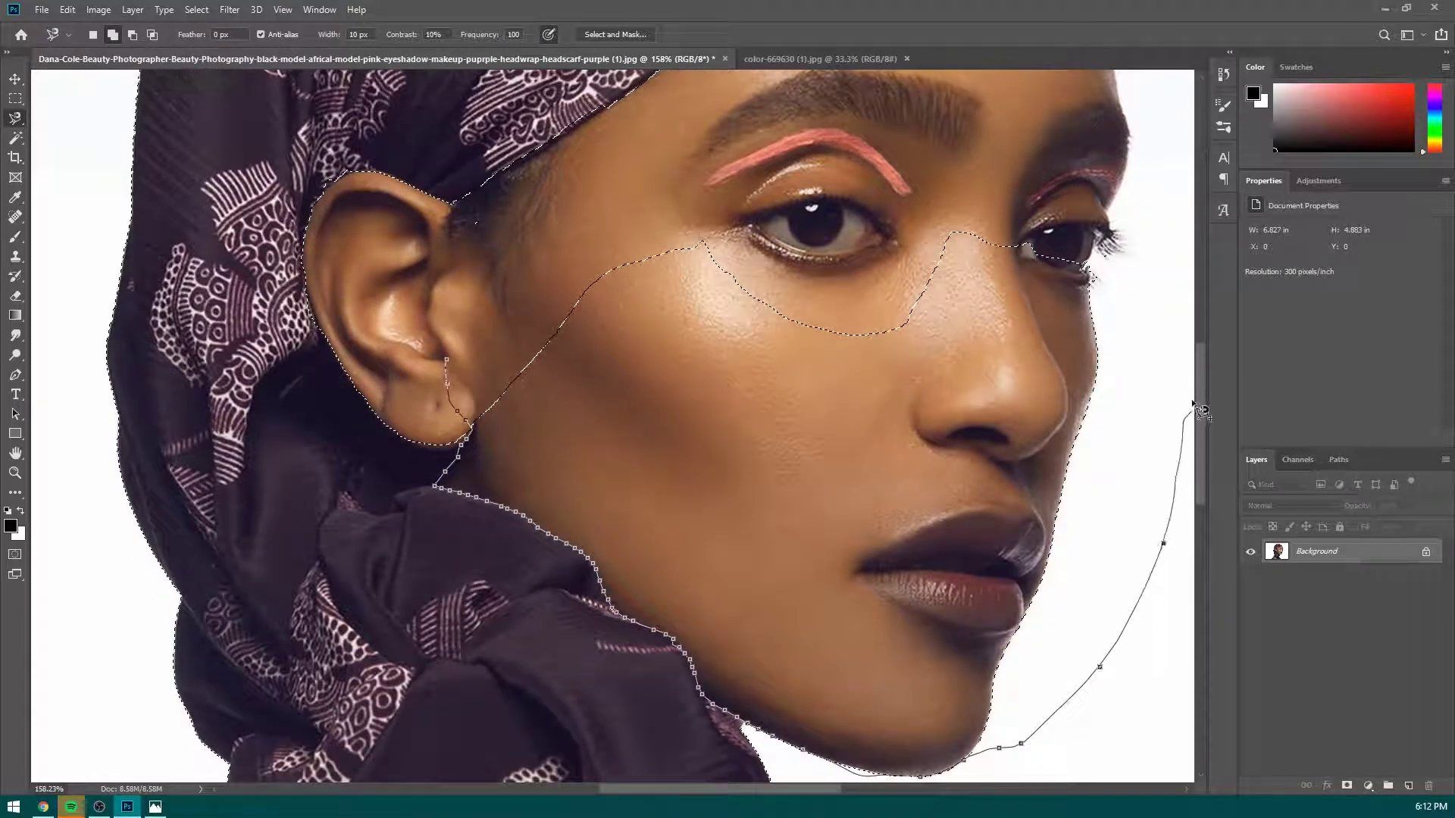
double_click(479, 307)
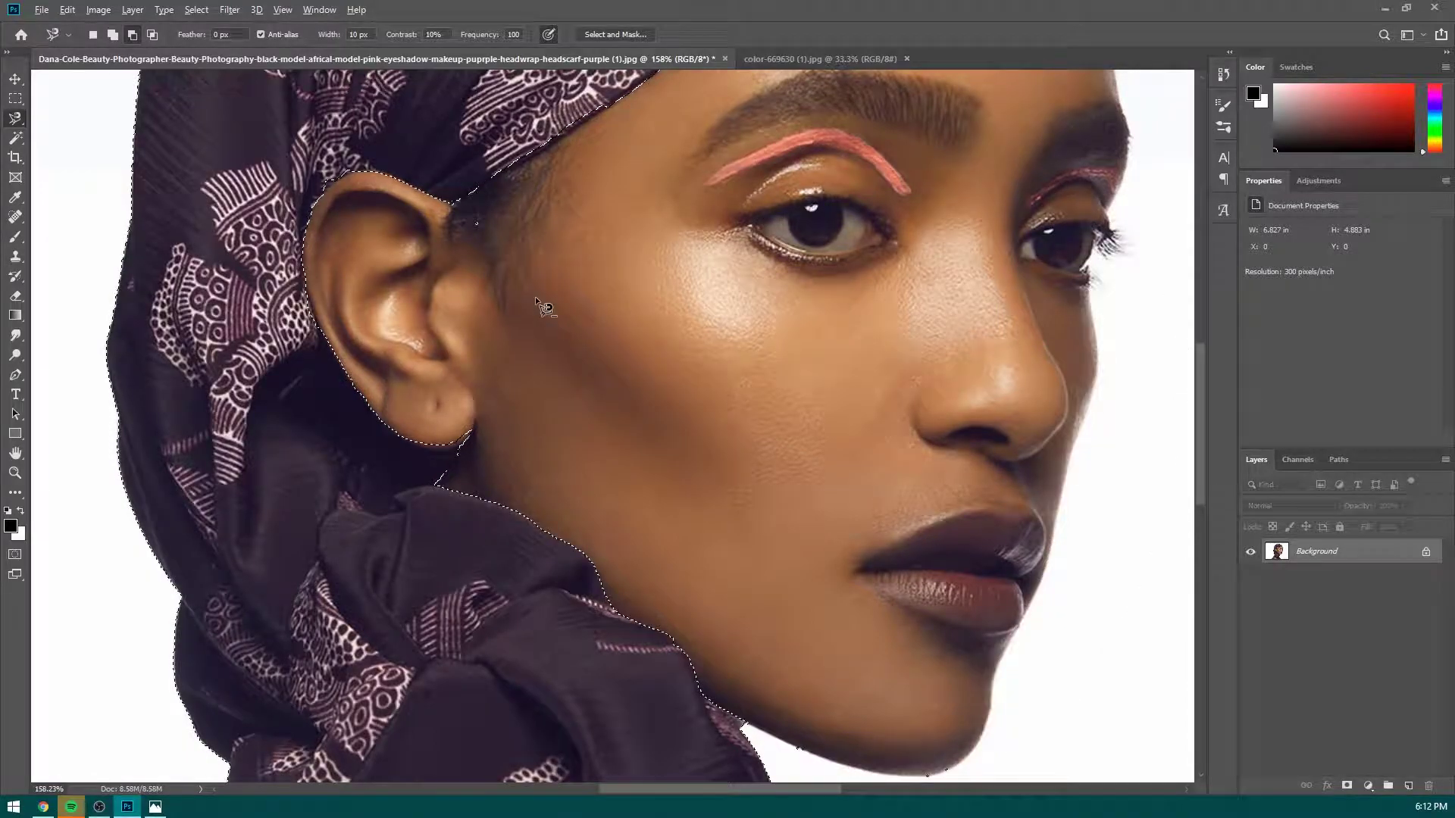
Add the leftover unselected slivers along the chin and jawline to the selection with the Magnetic Lasso.
scroll(535, 297, "down", 8)
scroll(747, 580, "up", 9)
scroll(688, 477, "up", 8)
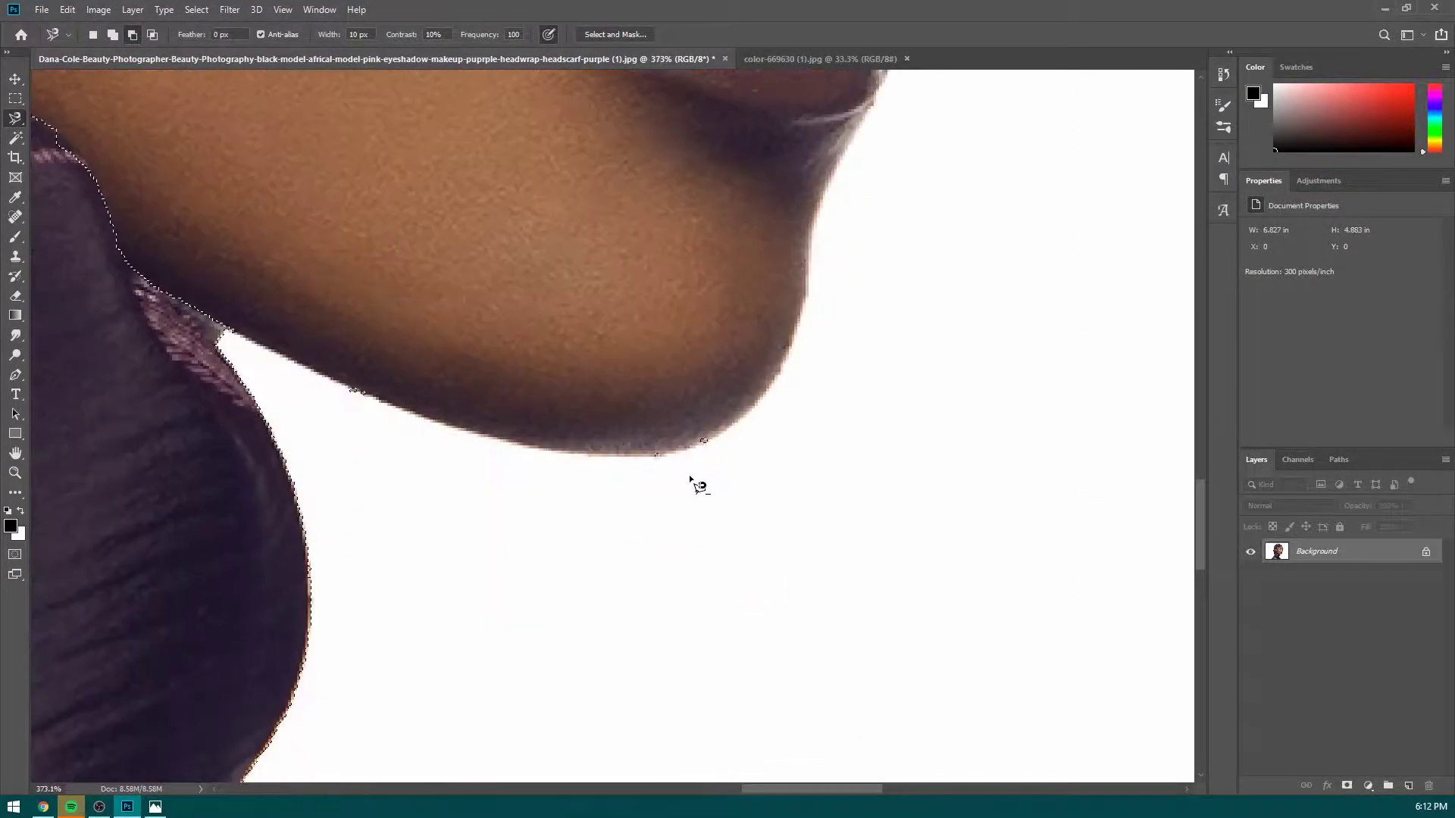
scroll(412, 291, "down", 6)
left_click(265, 152, "shift")
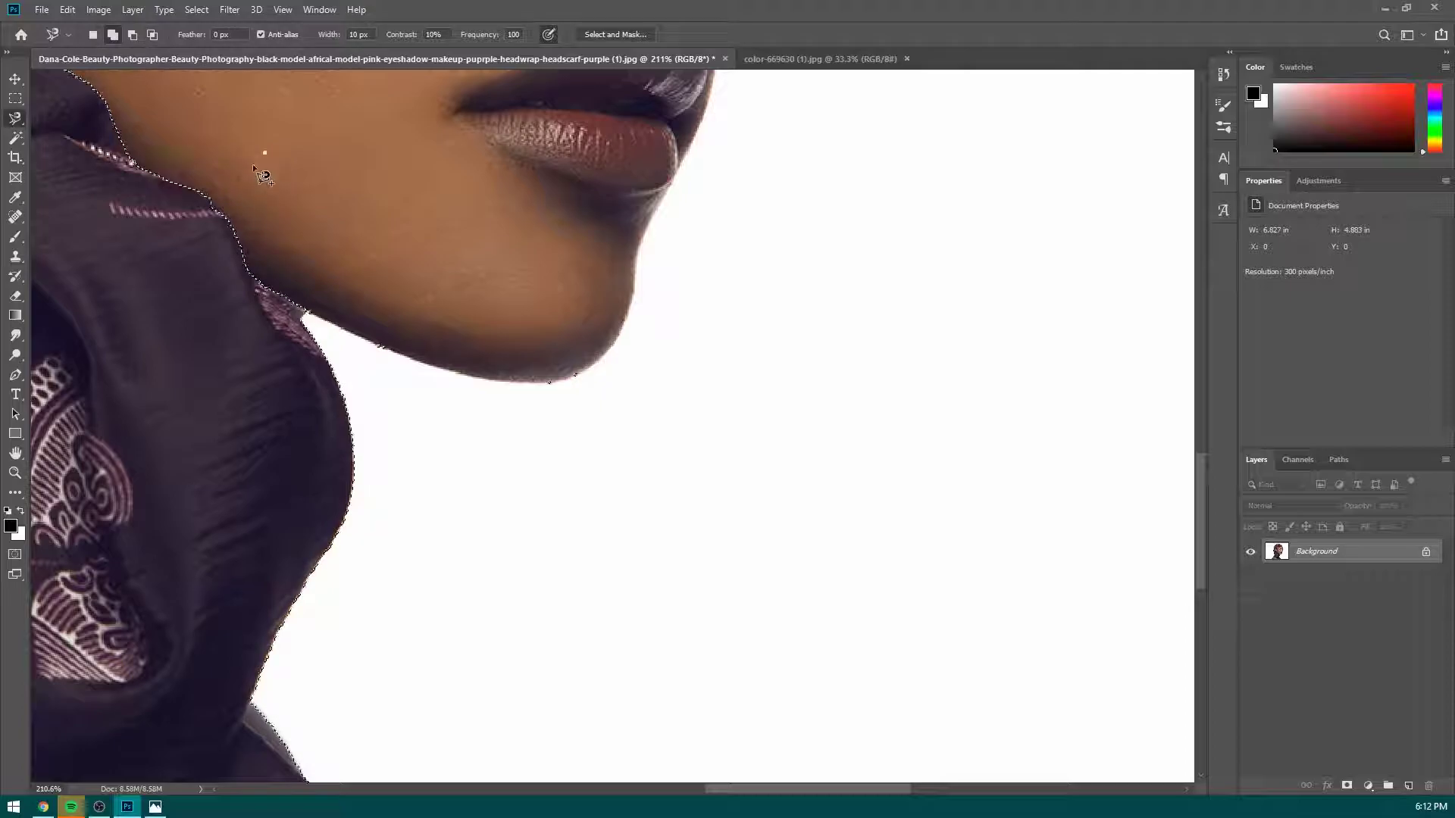
double_click(477, 246)
Subtract the small corner of scarf fabric beneath the jaw from the selection with the Magnetic Lasso.
scroll(280, 295, "up", 8)
key("alt")
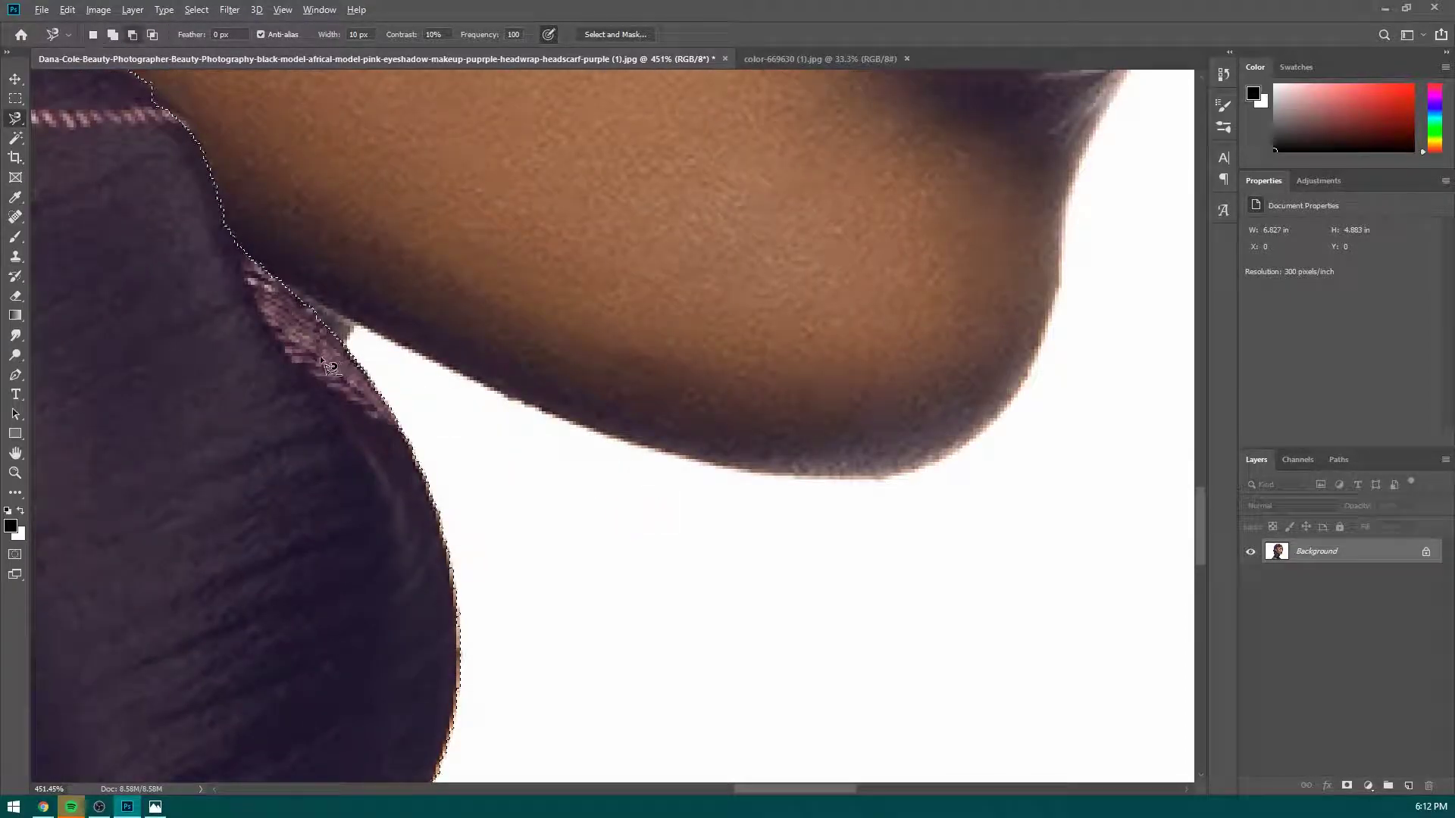
left_click(358, 327)
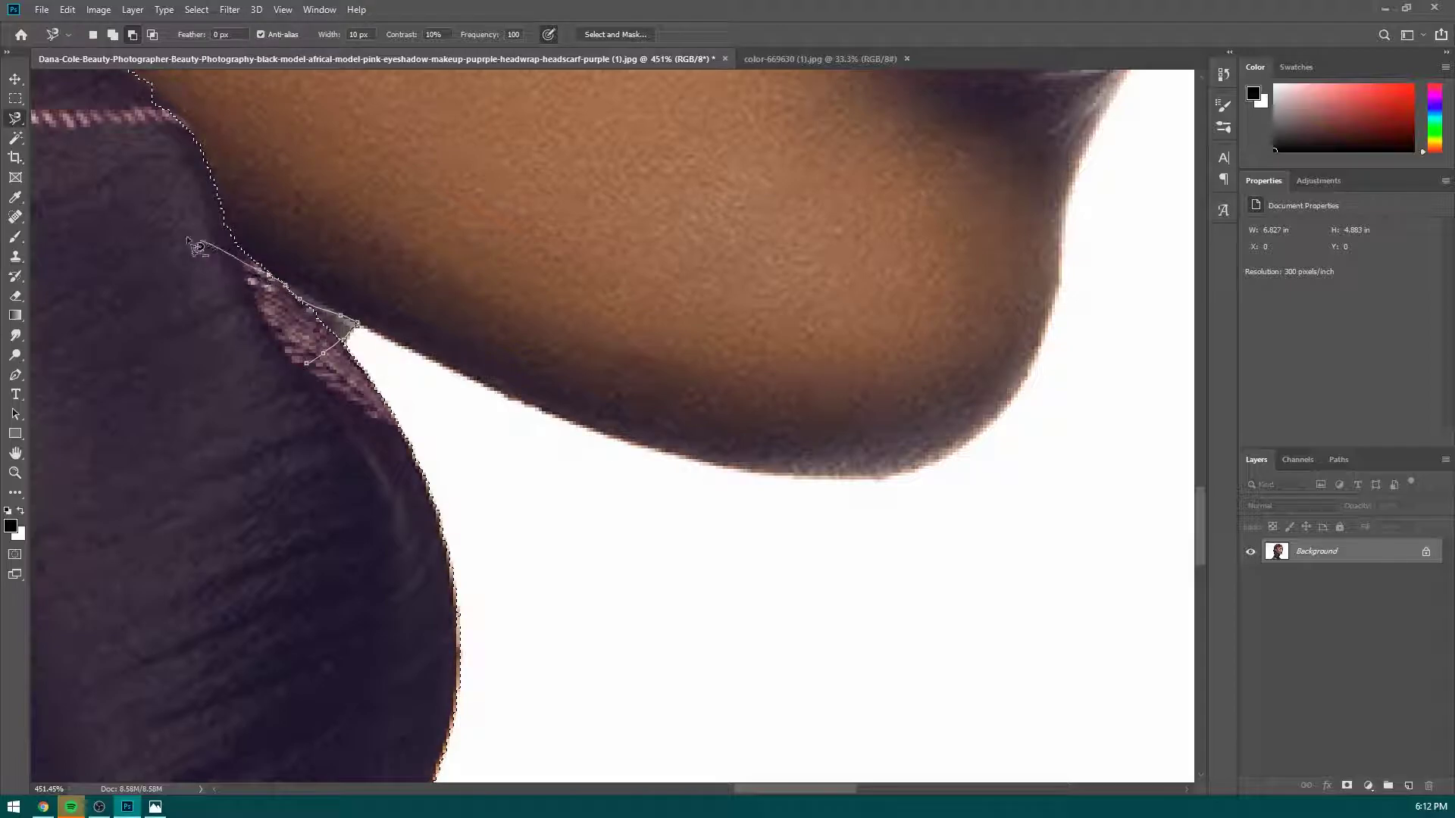
double_click(195, 436)
left_click(326, 347)
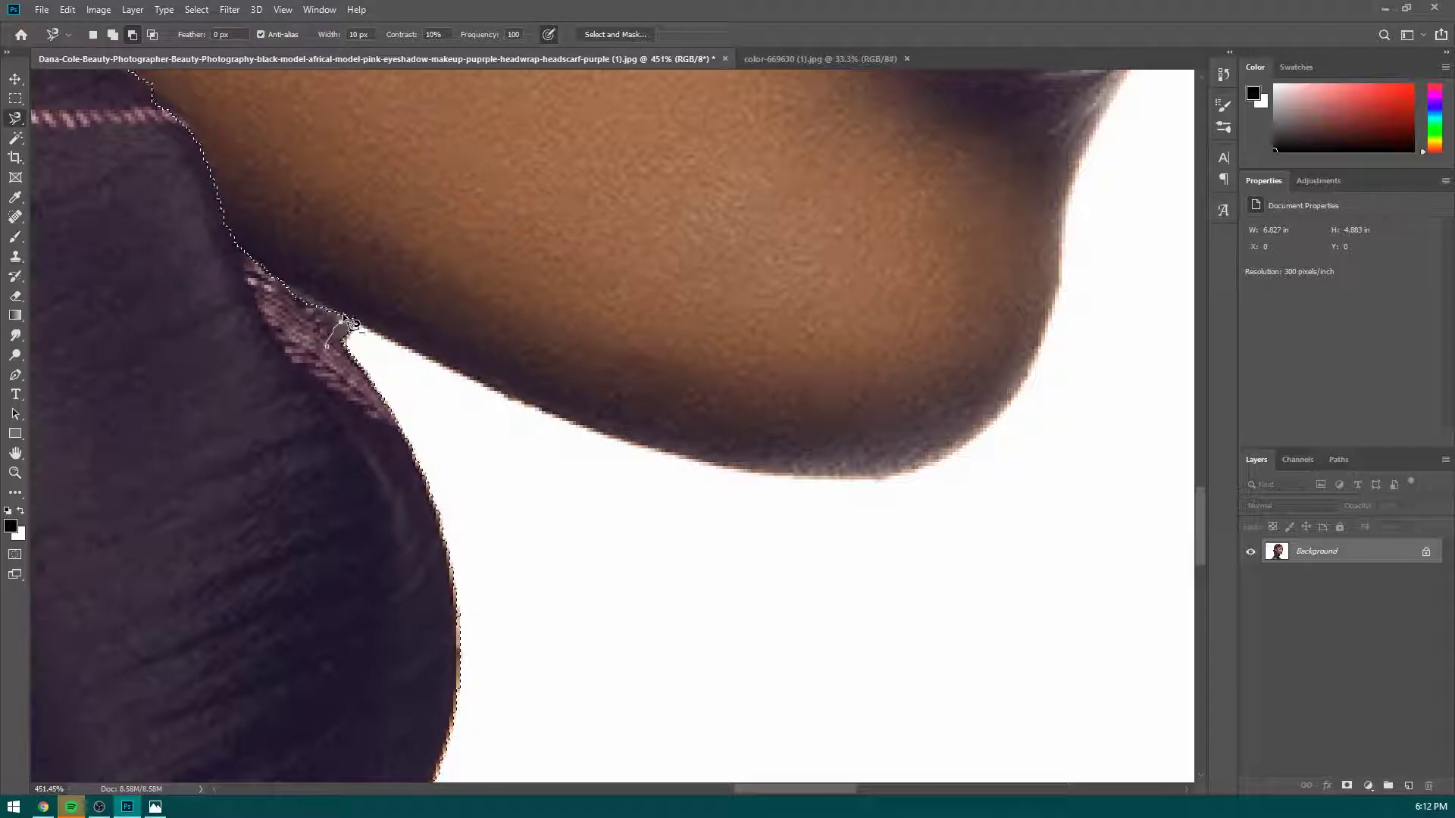
double_click(168, 433)
Add the upper part of the shoulder to the selection with the Magnetic Lasso, following the edge of the scarf knot.
scroll(166, 409, "down", 12)
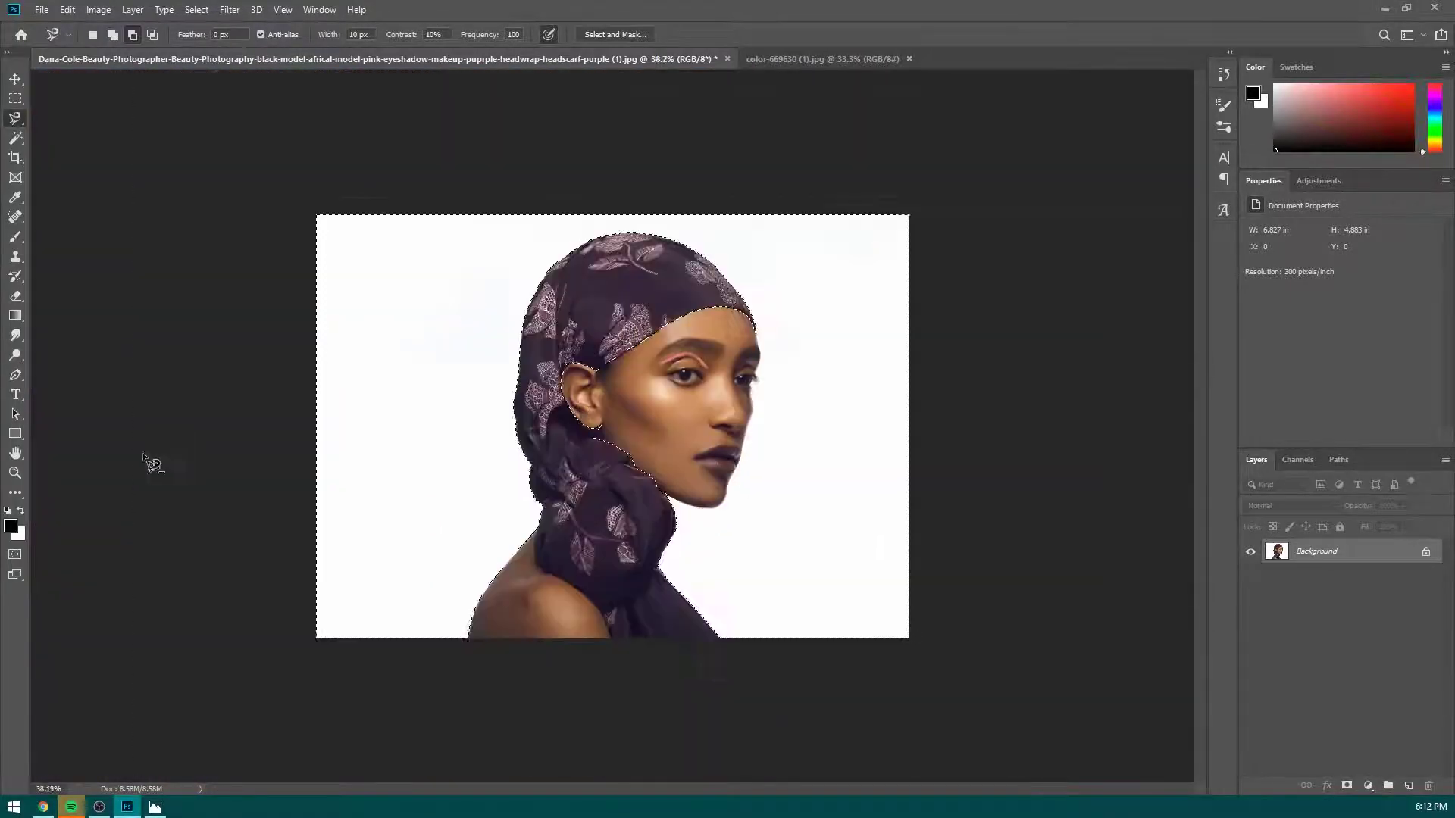
scroll(454, 681, "up", 6)
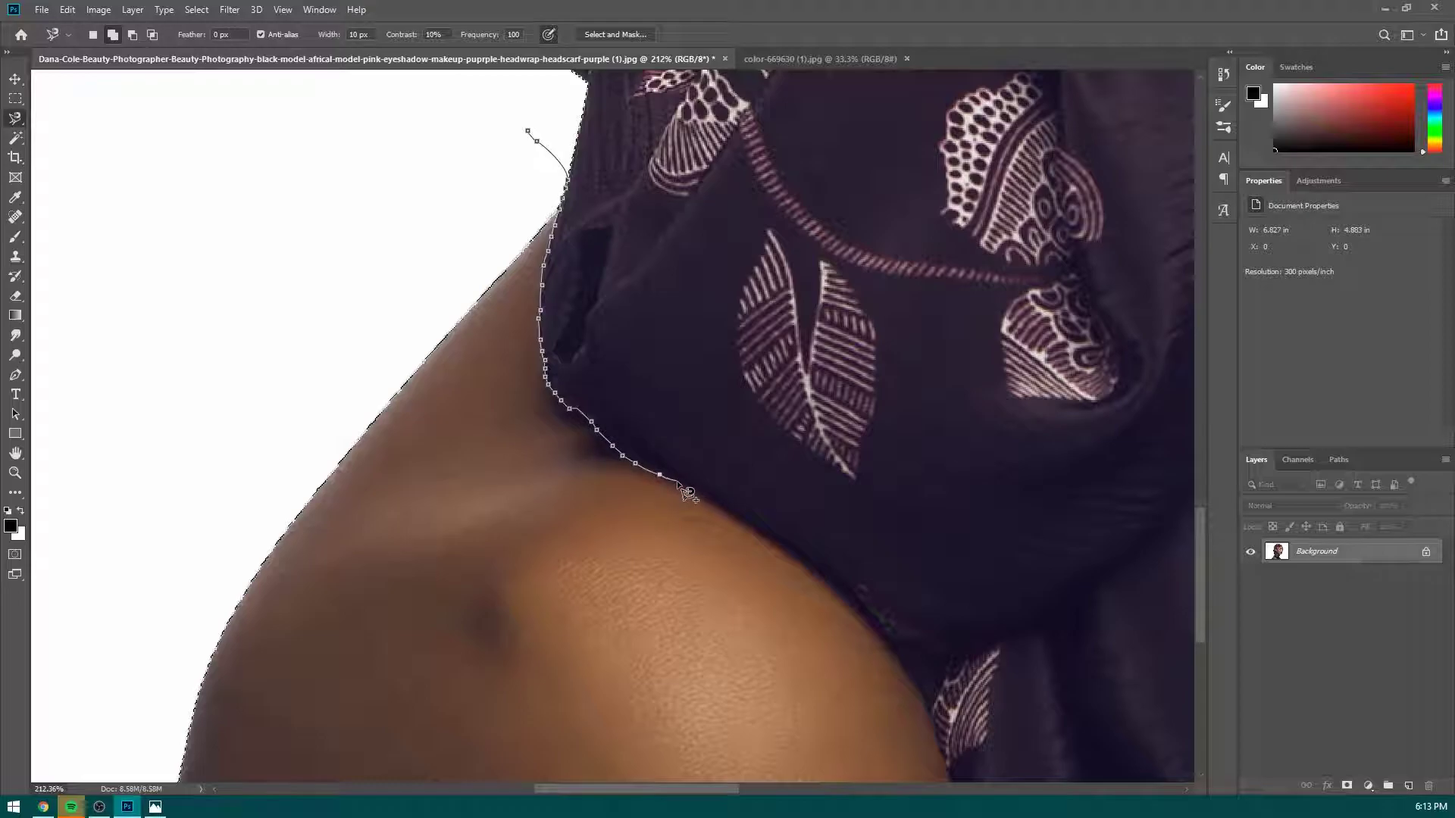
key("Return")
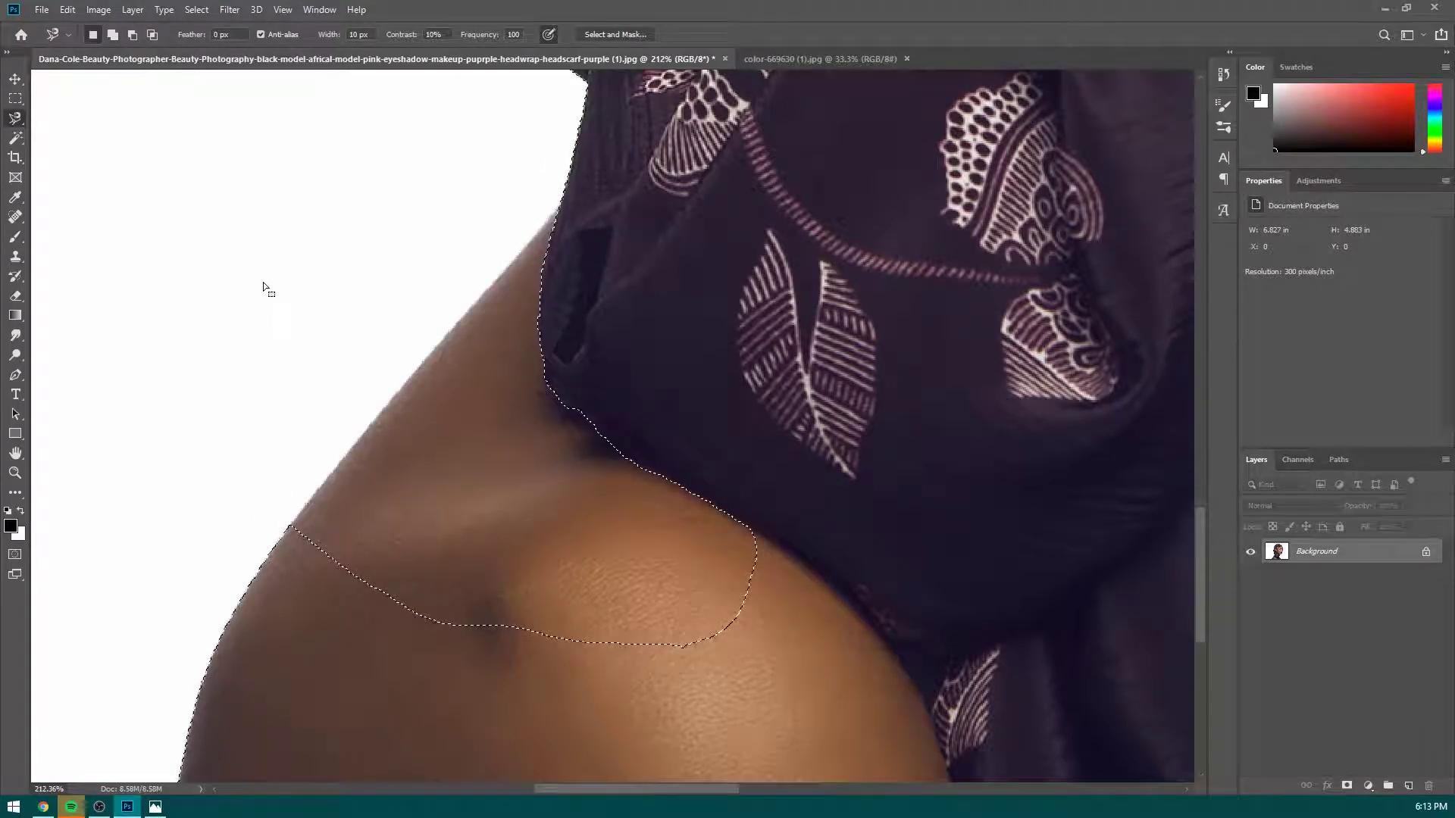
left_click(457, 431, "alt")
key("Return")
key("ctrl+z")
Add the lower part of the shoulder to the selection with the Magnetic Lasso, tracing the scarf edge down to the image border.
scroll(530, 445, "down", 5)
scroll(662, 620, "up", 4)
left_click(451, 242, "shift")
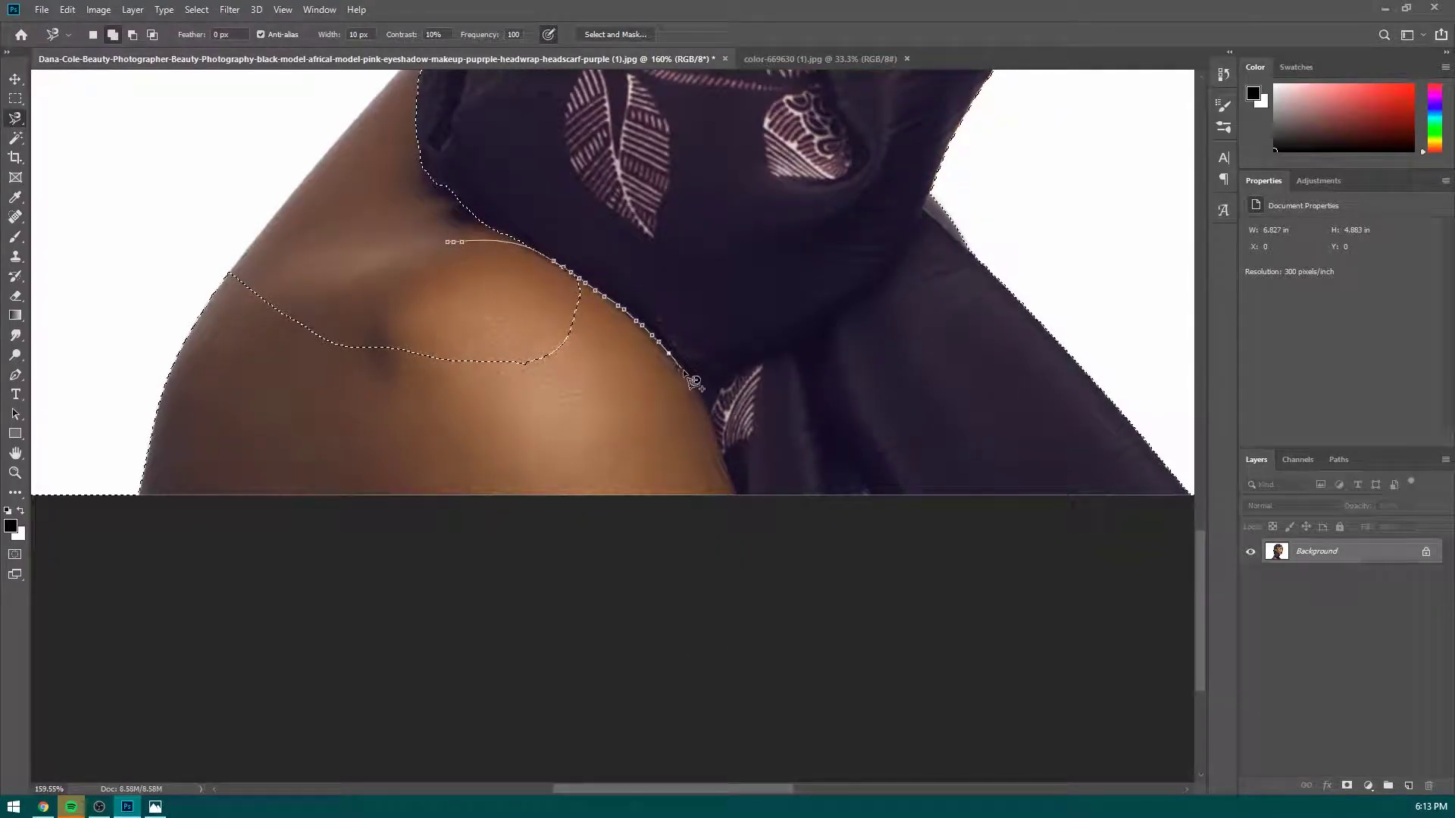
key("Return")
Add the remaining shoulder area and the thin strip along the image's lower edge to the selection with the Rectangular Marquee tool.
left_click(15, 101)
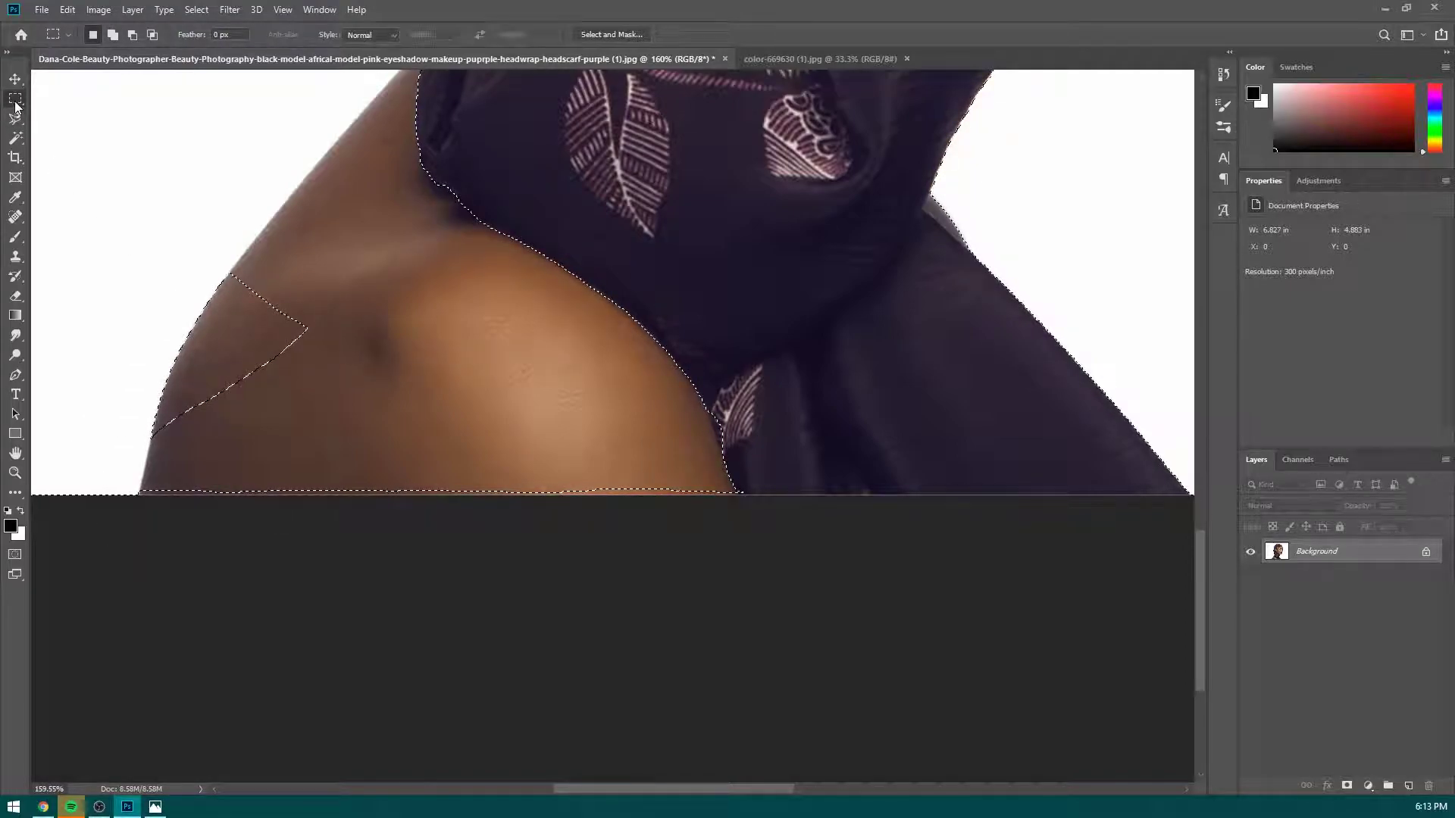
mouse_move(71, 201)
left_mouse_down()
mouse_move(351, 416)
mouse_move(383, 480)
left_mouse_up()
mouse_move(81, 350)
left_mouse_down()
mouse_move(586, 638)
mouse_move(660, 626)
mouse_move(724, 572)
left_mouse_up()
scroll(724, 571, "up", 5)
left_click_drag(521, 359, 711, 428)
scroll(711, 429, "up", 4)
left_click_drag(590, 395, 685, 381)
scroll(685, 381, "down", 4)
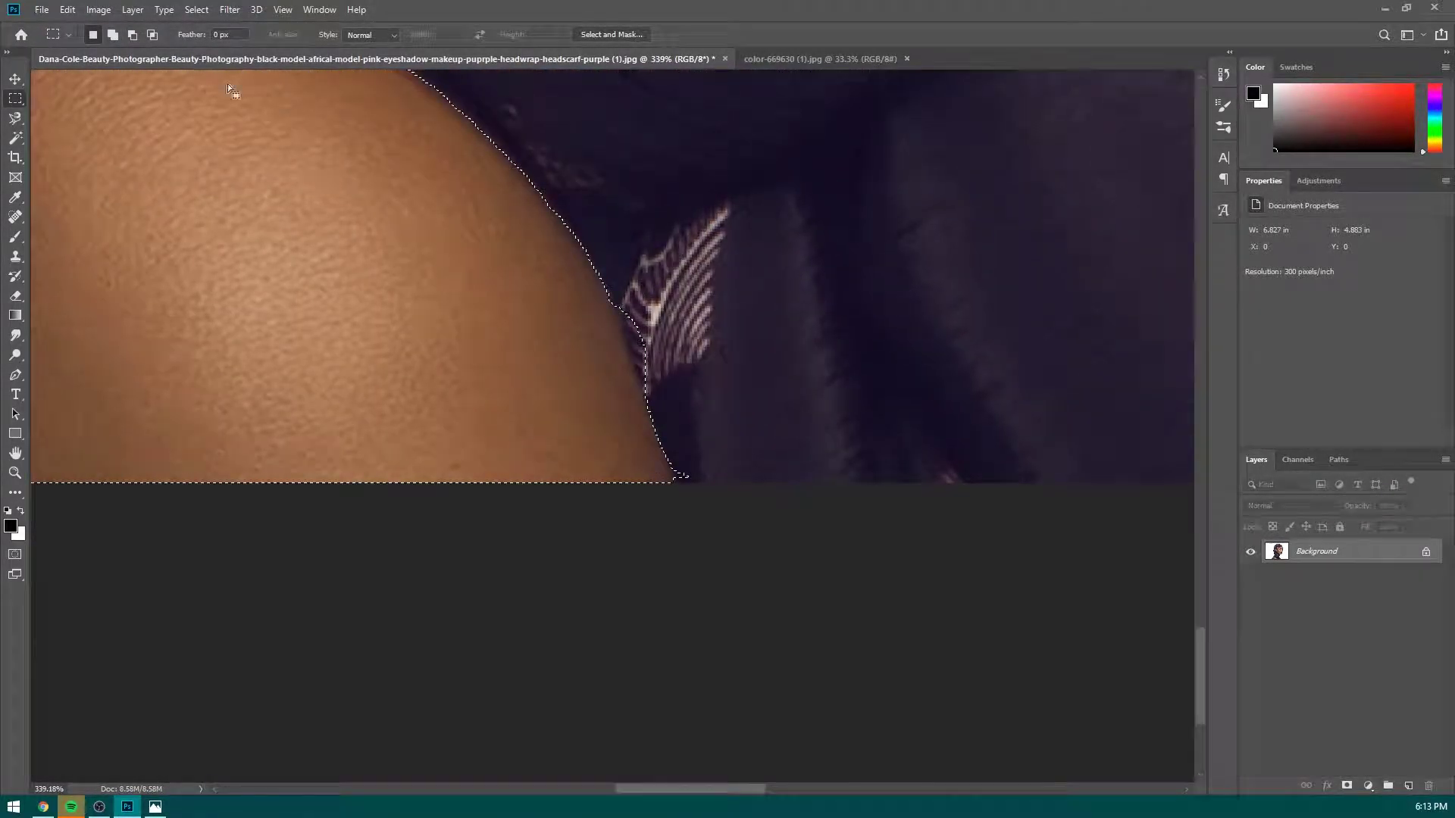
Subtract the patterned scarf fabric beside the lower shoulder from the selection with the Lasso, following the skin edge down to the image border.
right_click(16, 121)
left_click(68, 119)
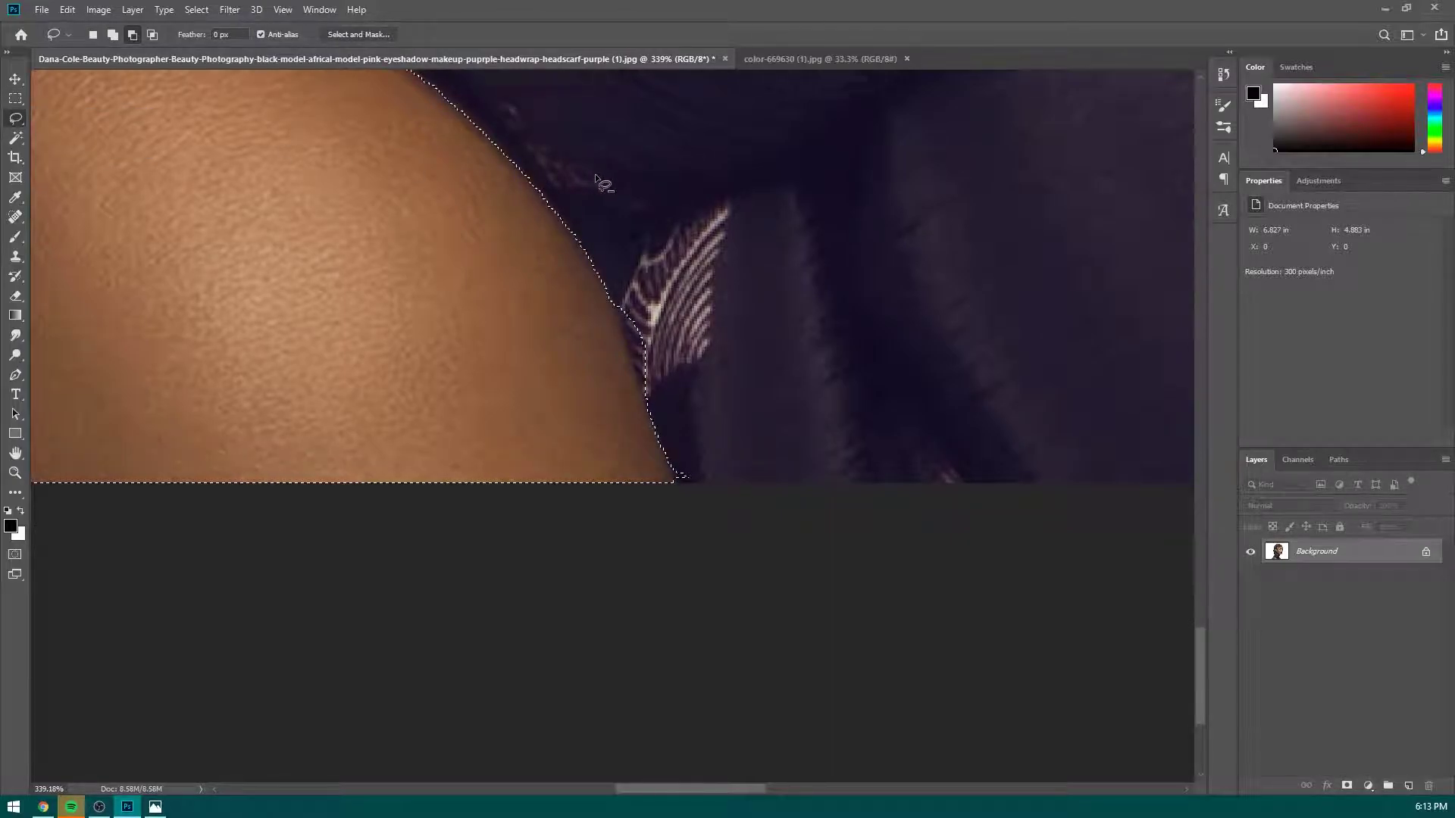
scroll(726, 380, "up", 2)
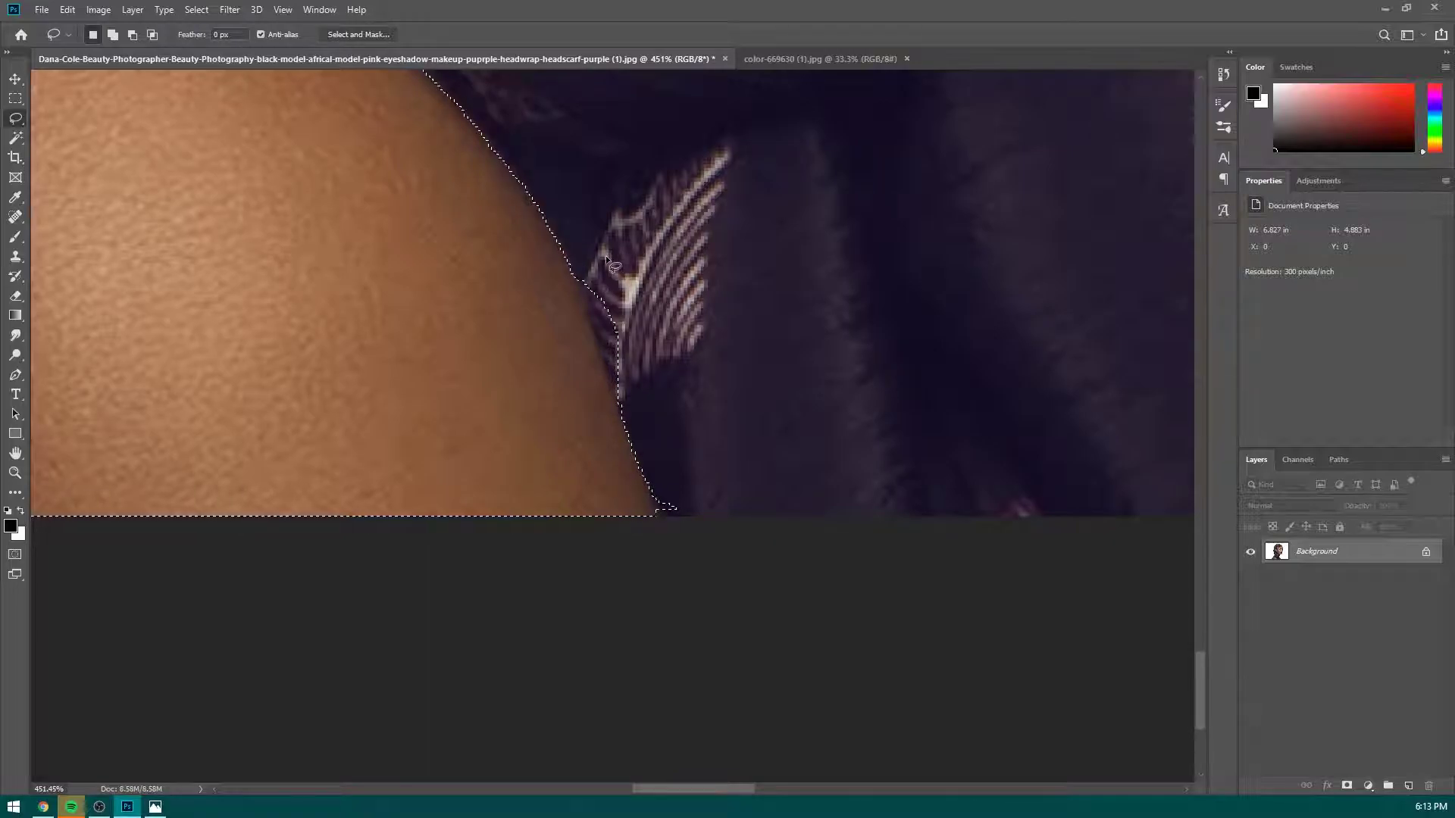
key("alt")
left_click_drag(585, 193, 576, 262)
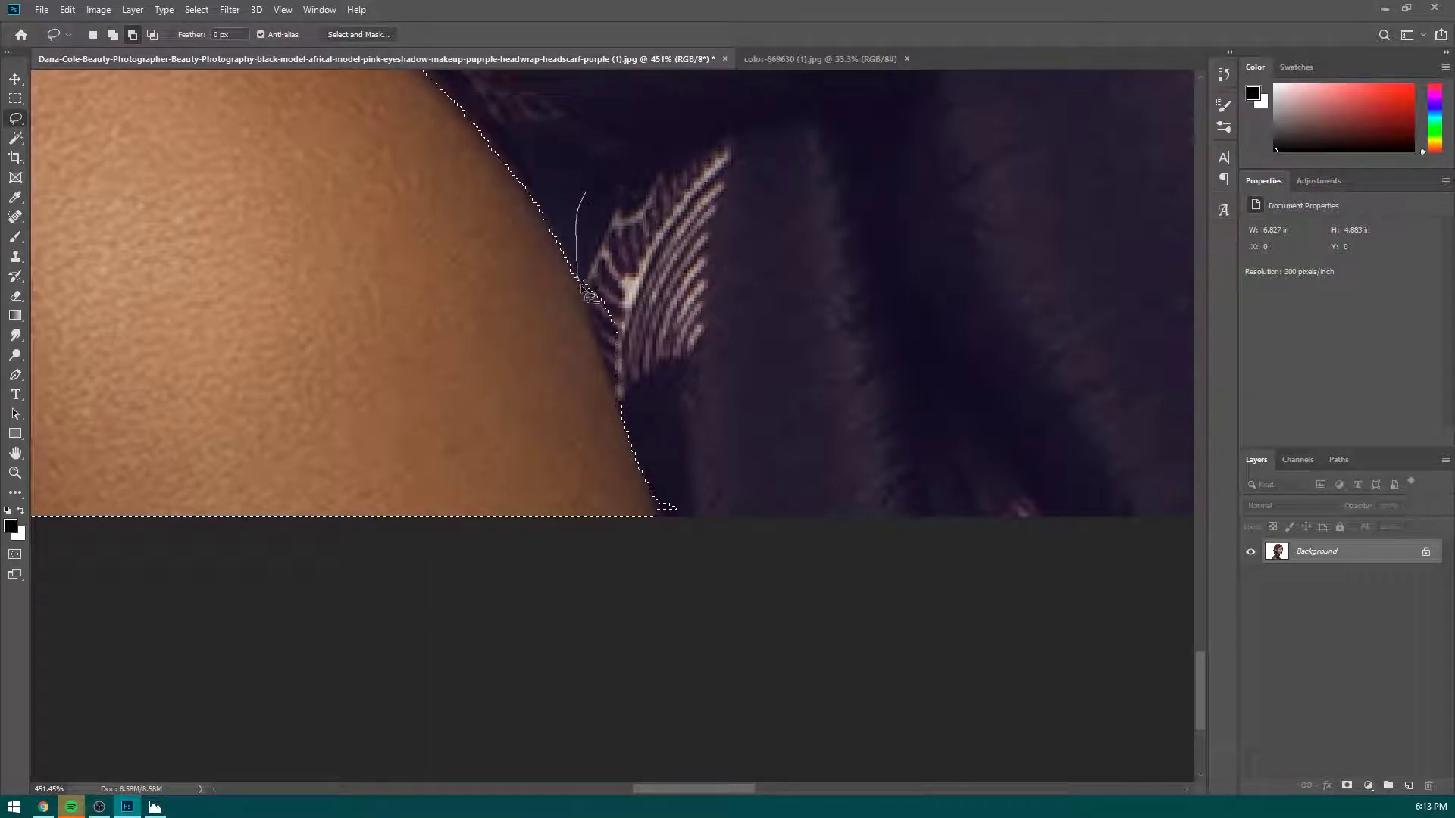
left_click_drag(792, 392, 643, 274)
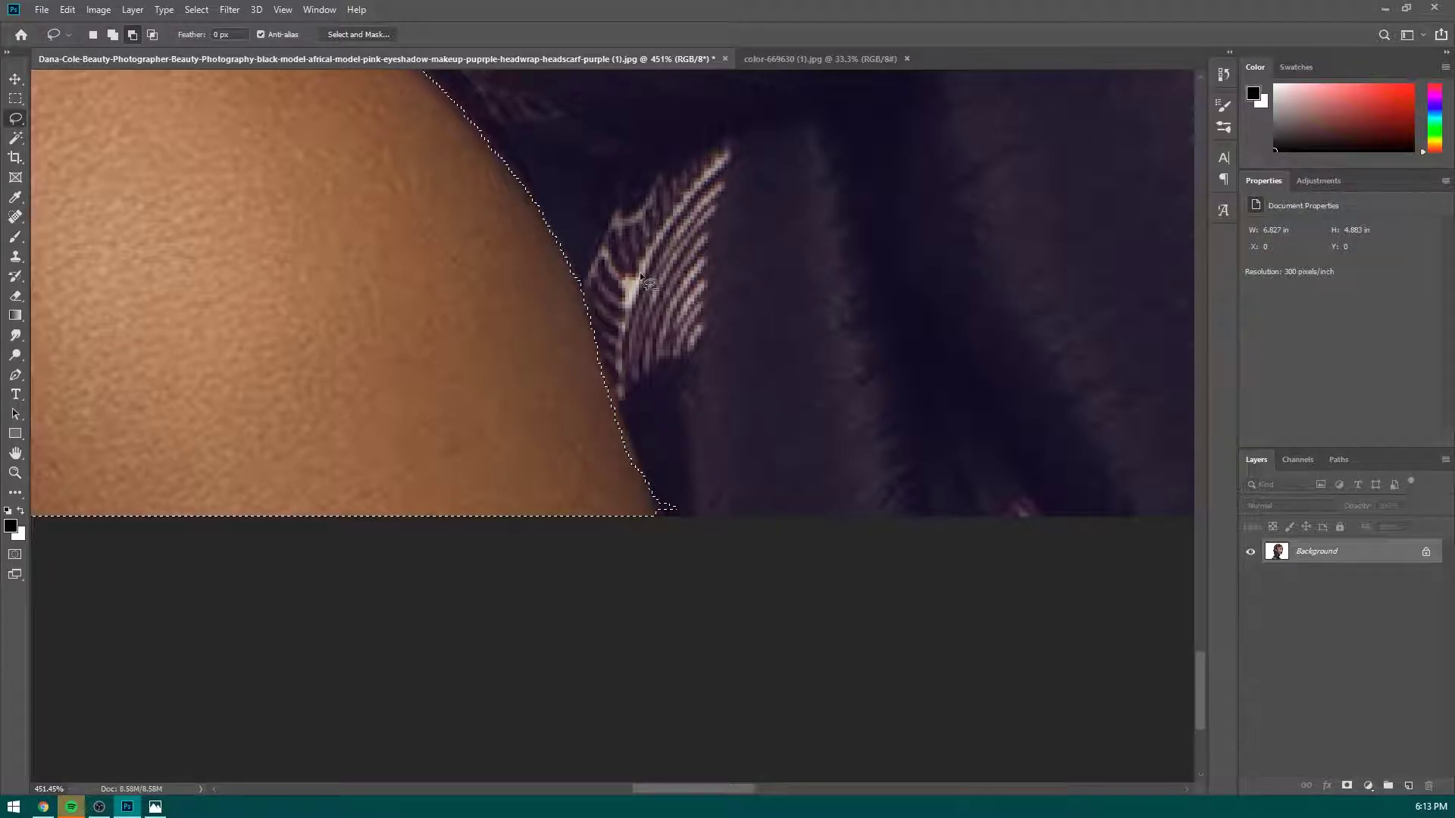
left_click_drag(674, 558, 740, 287)
scroll(656, 294, "down", 8)
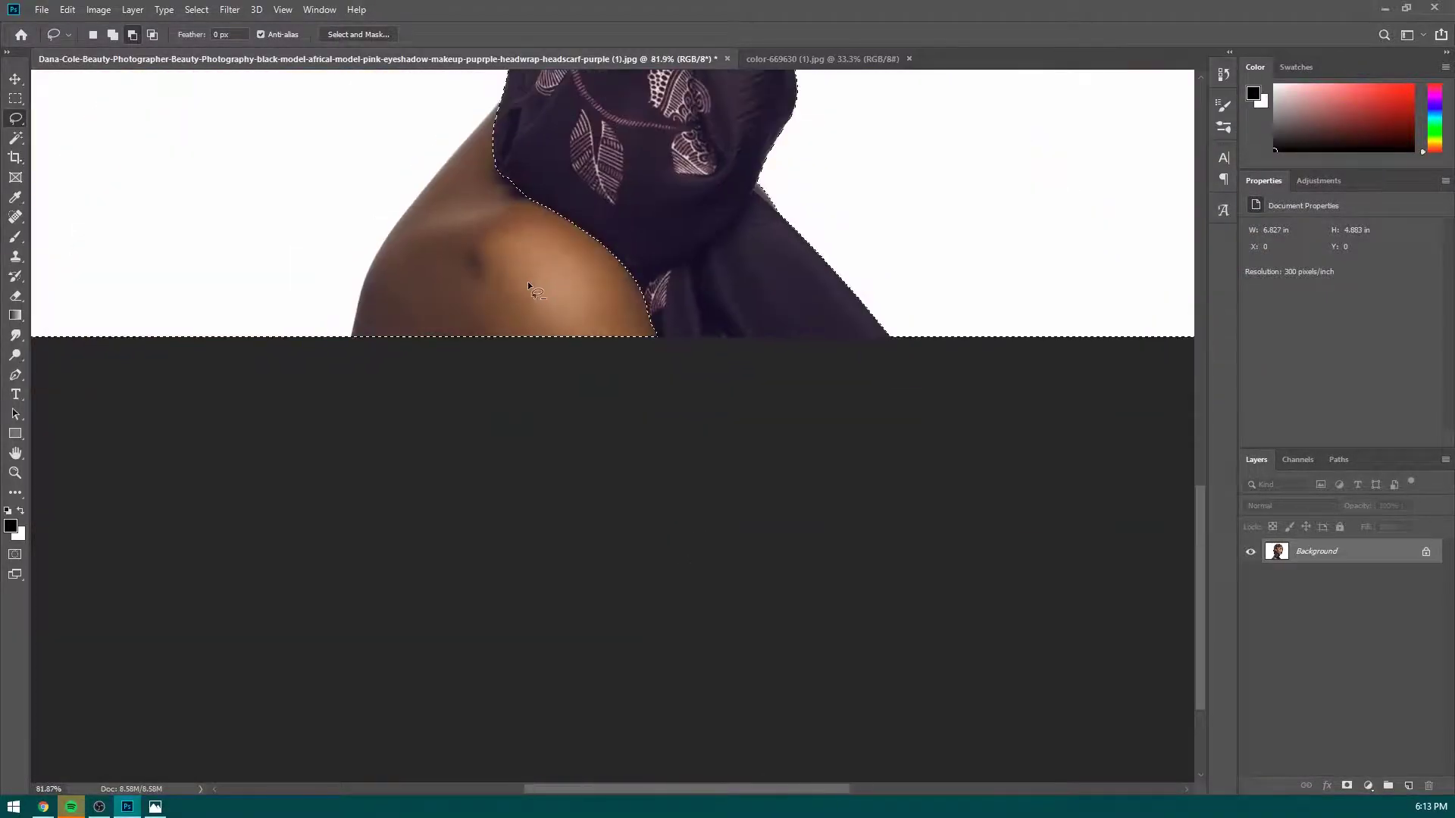
Subtract the sliver of scarf at the end of the stitched line along the jaw from the selection with the Lasso.
scroll(508, 258, "up", 4)
scroll(618, 310, "up", 10)
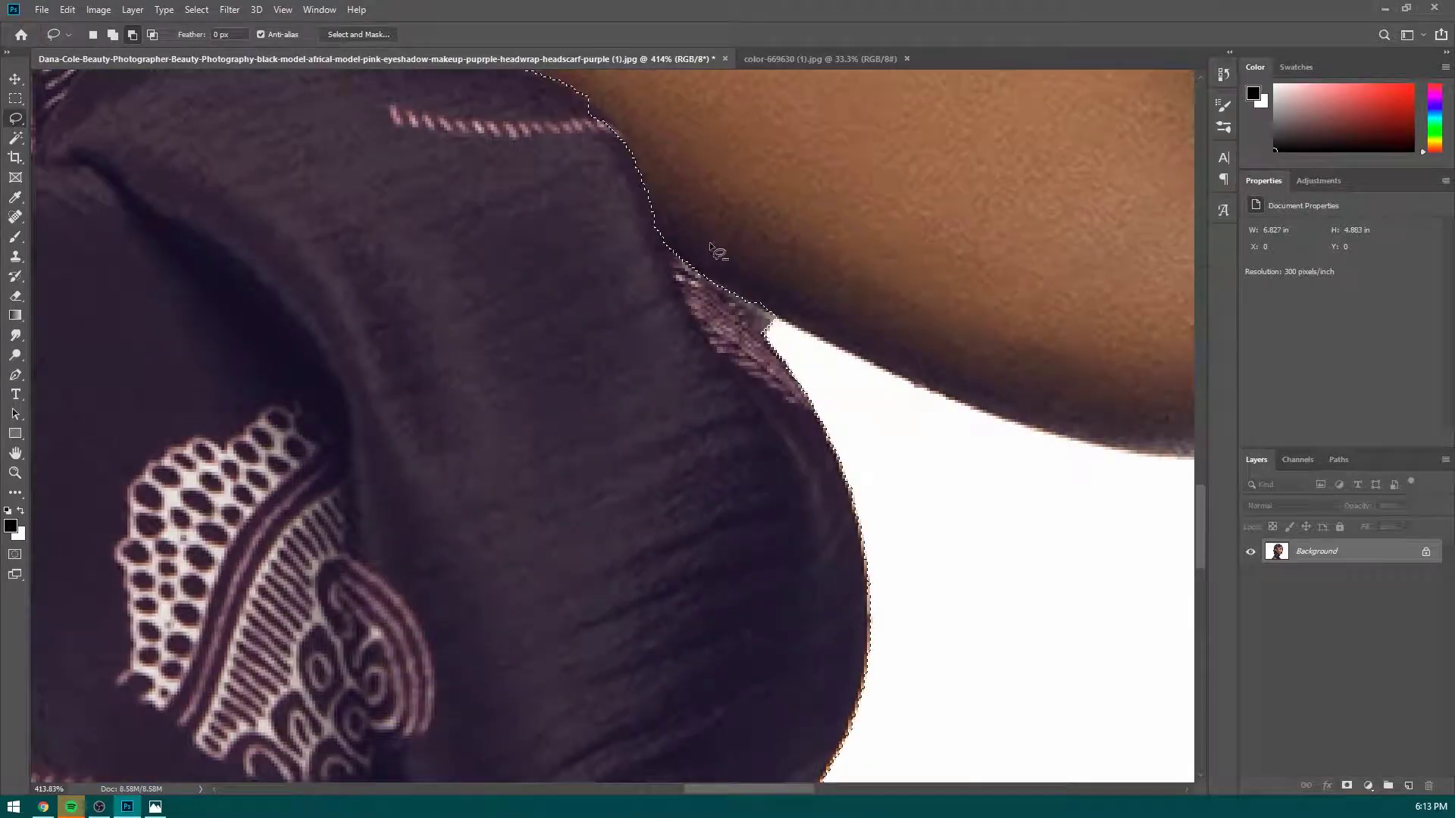
scroll(570, 278, "left", 1)
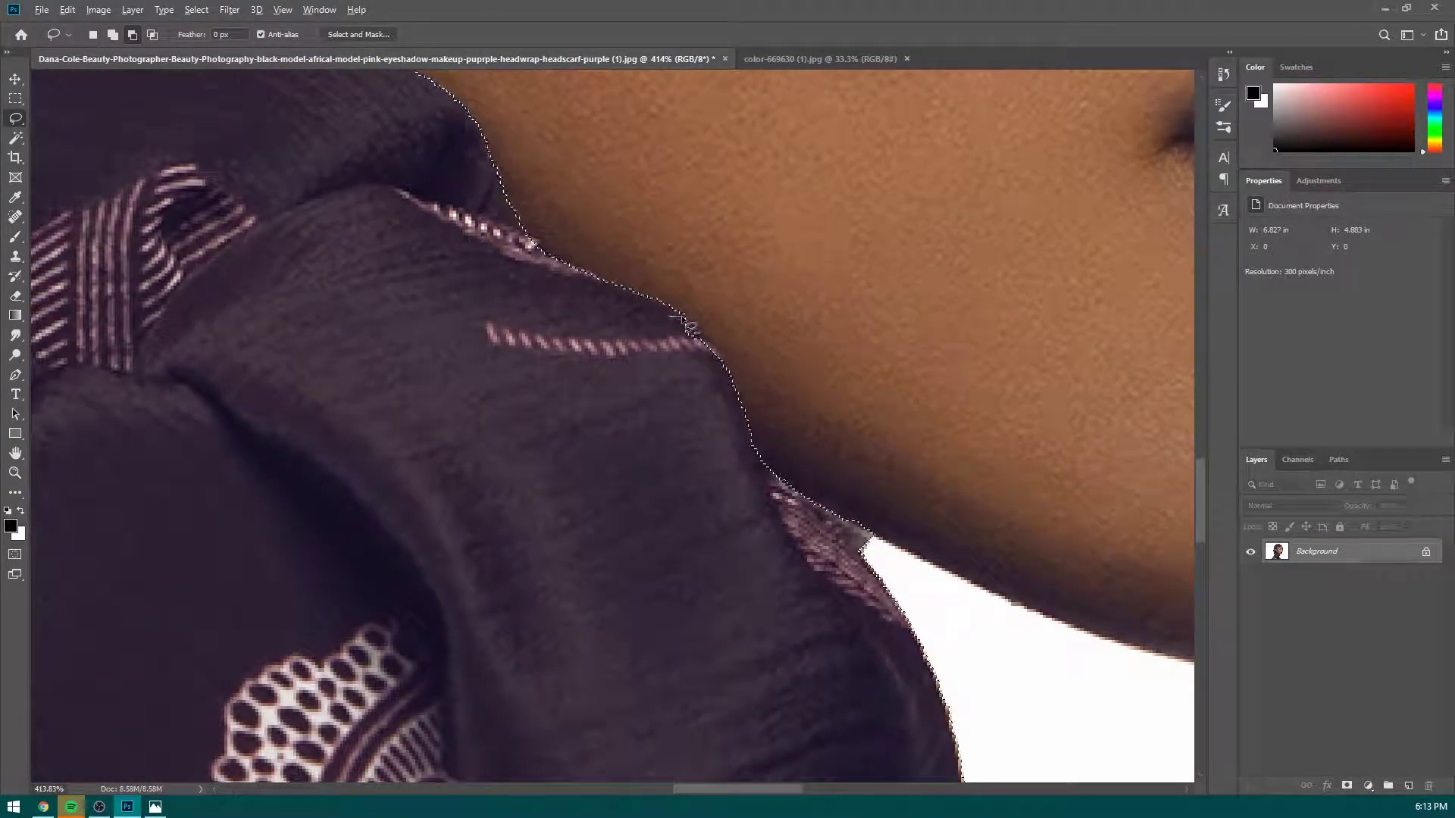
left_click_drag(731, 369, 729, 367)
left_click_drag(559, 180, 642, 271)
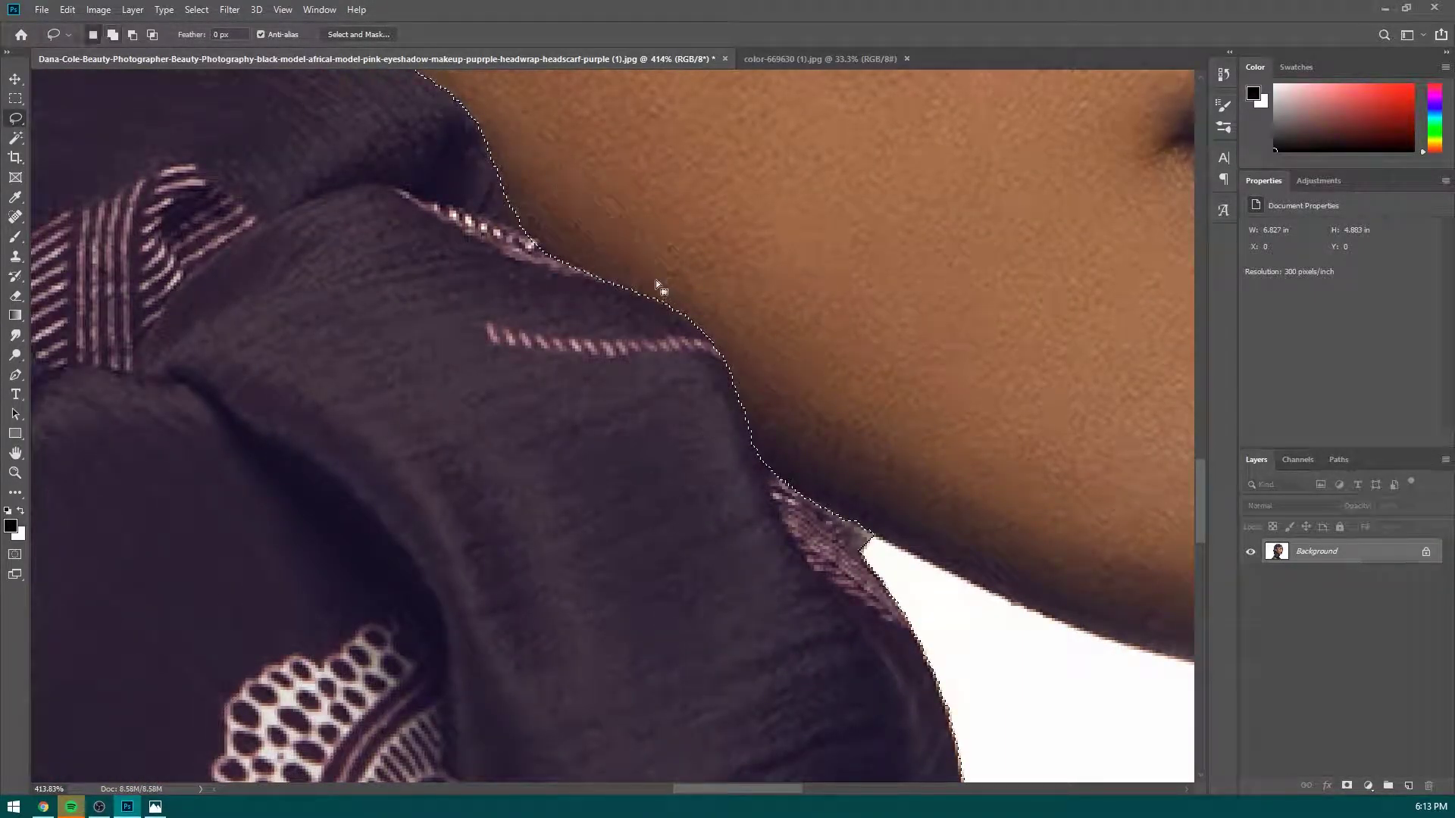
Trim the selection around the light beaded stitching where the scarf meets the jaw with the Lasso.
scroll(659, 282, "up", 8)
left_click_drag(557, 255, 618, 275)
left_click_drag(732, 427, 729, 425)
mouse_move(418, 107)
left_mouse_down()
mouse_move(418, 131)
mouse_move(612, 288)
left_mouse_up()
left_click_drag(855, 569, 856, 570)
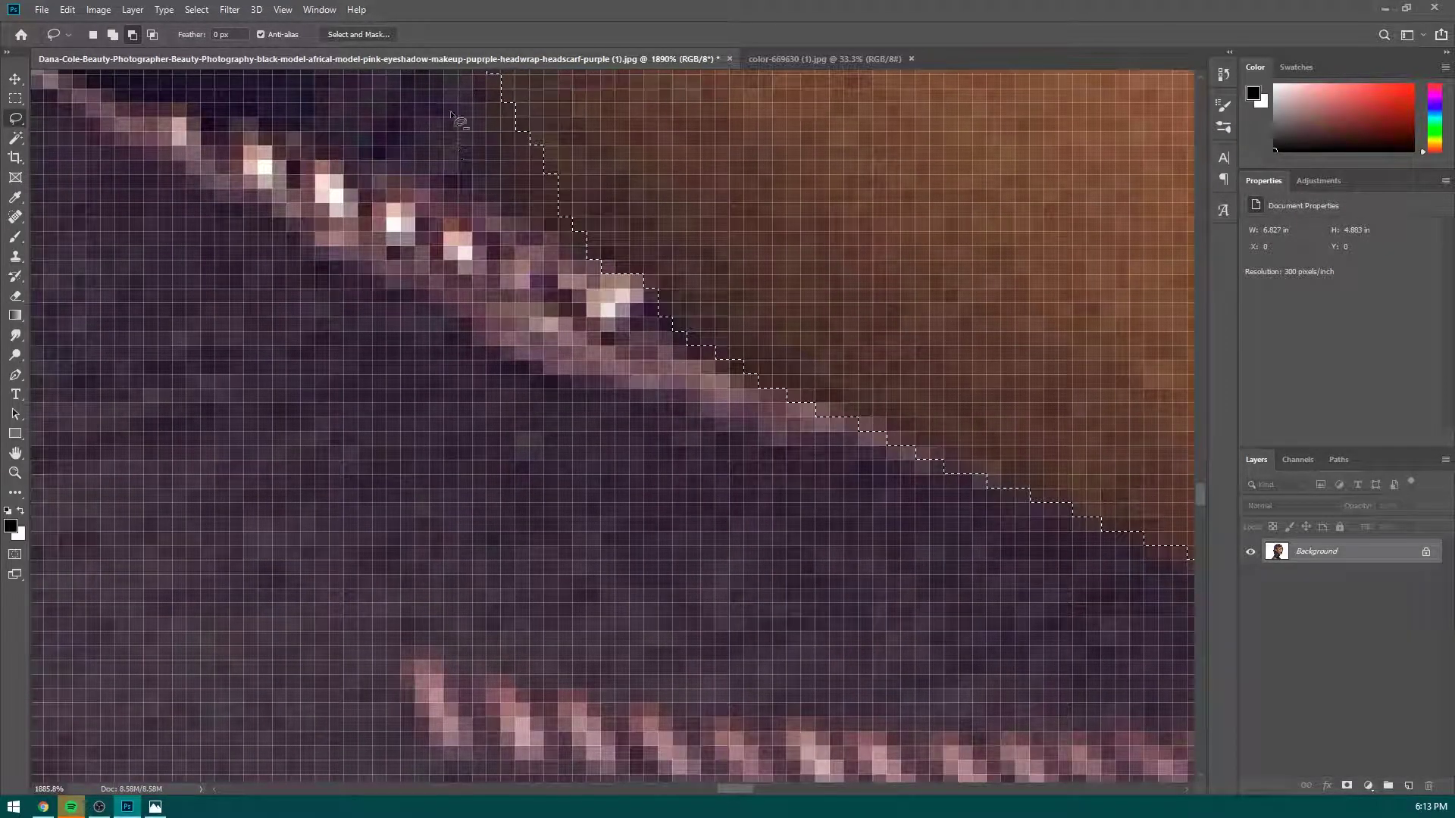
mouse_move(744, 379)
left_mouse_down()
mouse_move(406, 471)
mouse_move(387, 299)
left_mouse_up()
scroll(387, 299, "down", 8)
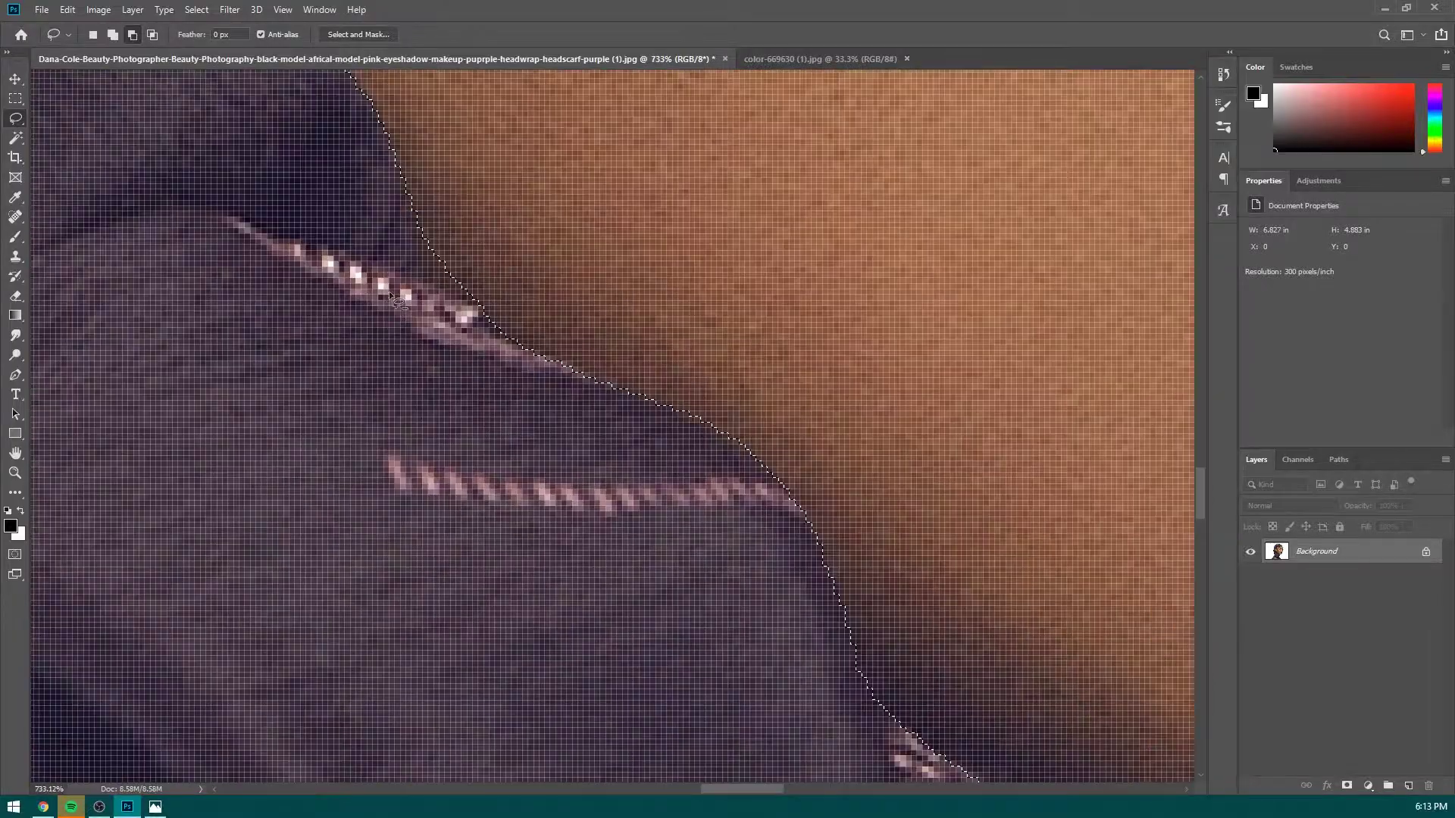
Try to refine the selection along the earlobe's lower edge with the Lasso in subtract mode.
scroll(326, 184, "up", 6)
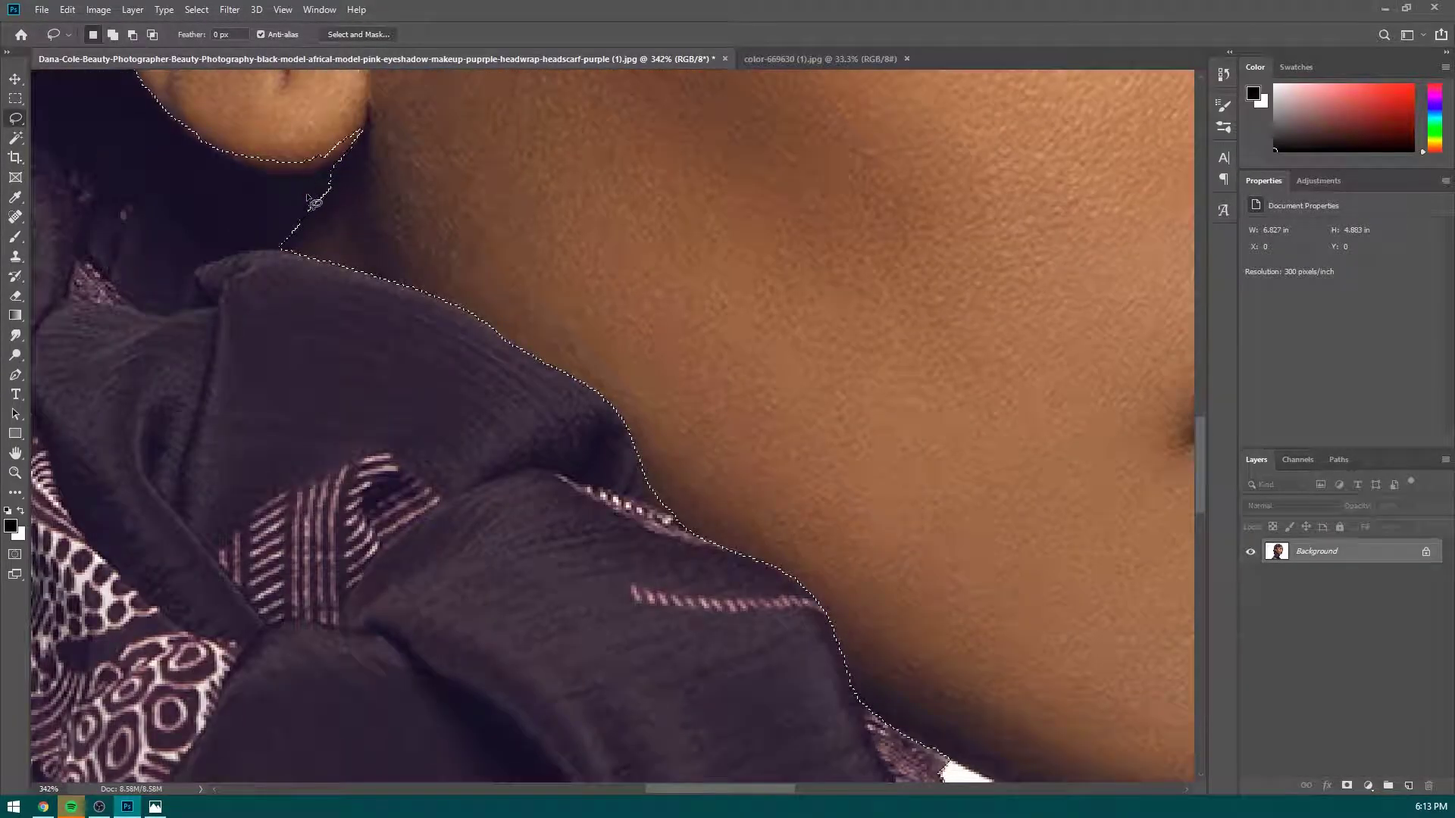
key("alt")
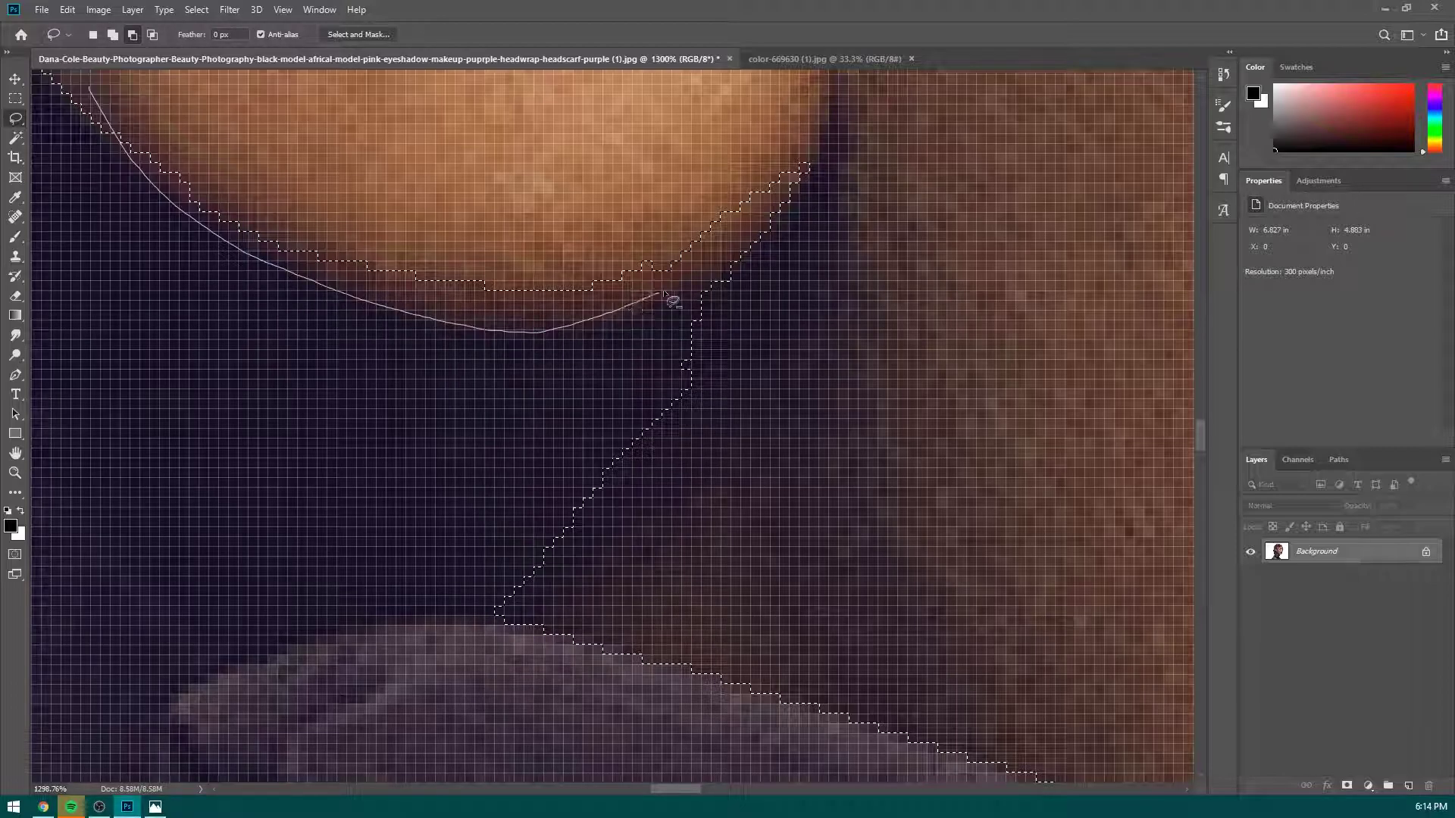
left_click_drag(506, 84, 253, 138)
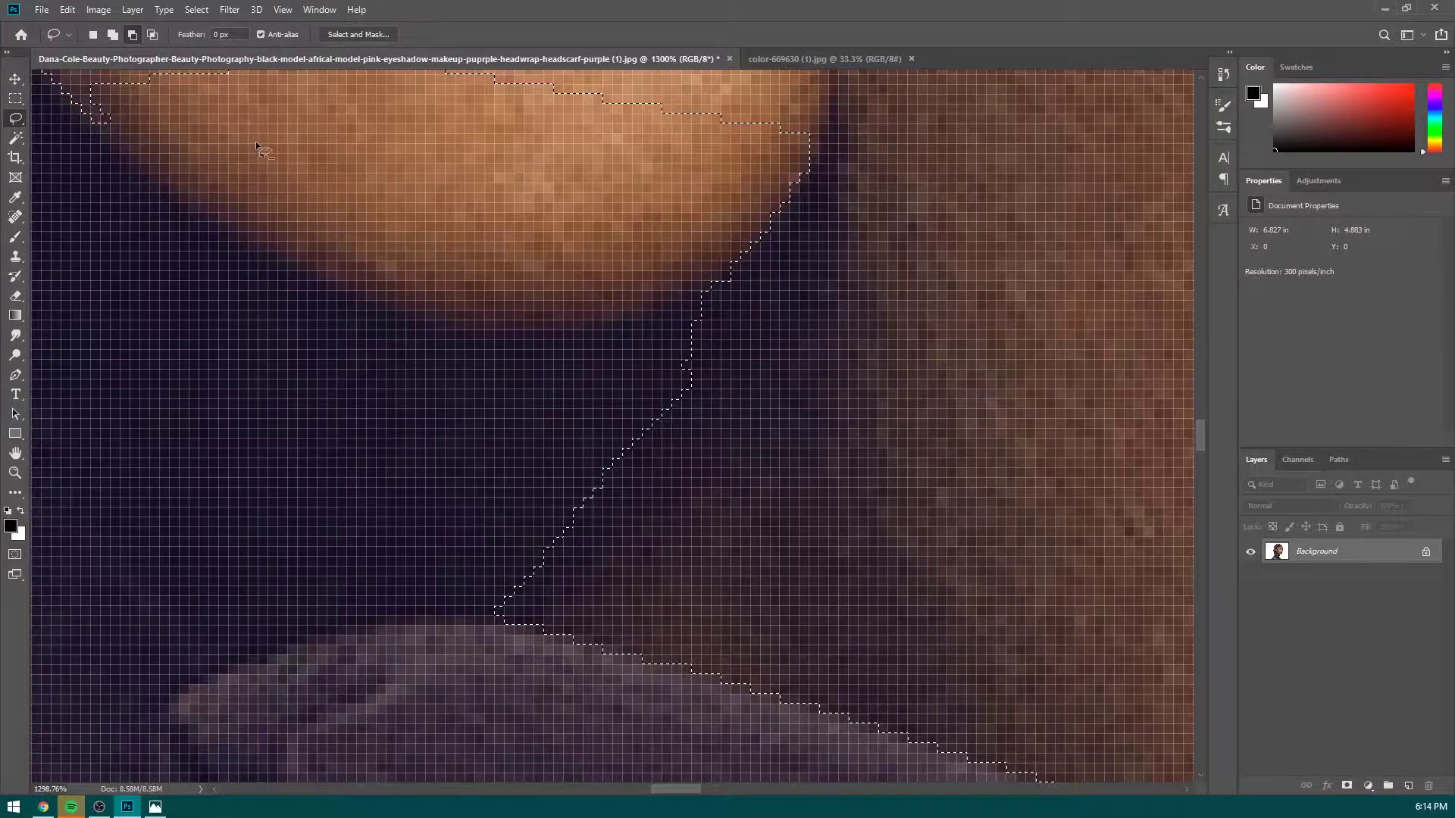
scroll(253, 138, "down", 5)
scroll(274, 178, "down", 3)
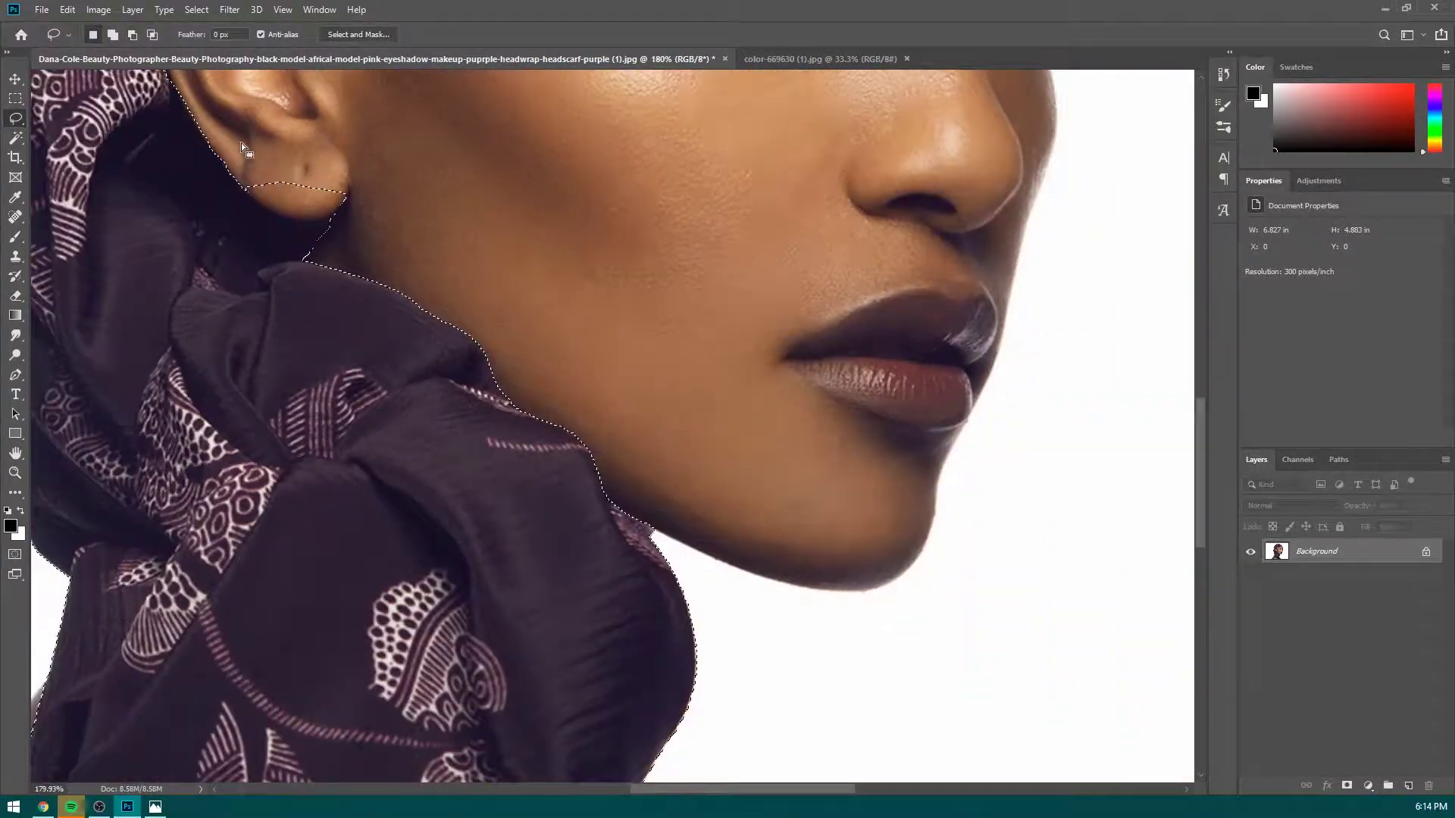
Add the missing lower rim of the earlobe to the selection with the Lasso.
scroll(241, 143, "up", 4)
scroll(374, 249, "up", 1)
scroll(374, 248, "up", 2)
key("shift")
left_click_drag(99, 189, 117, 225)
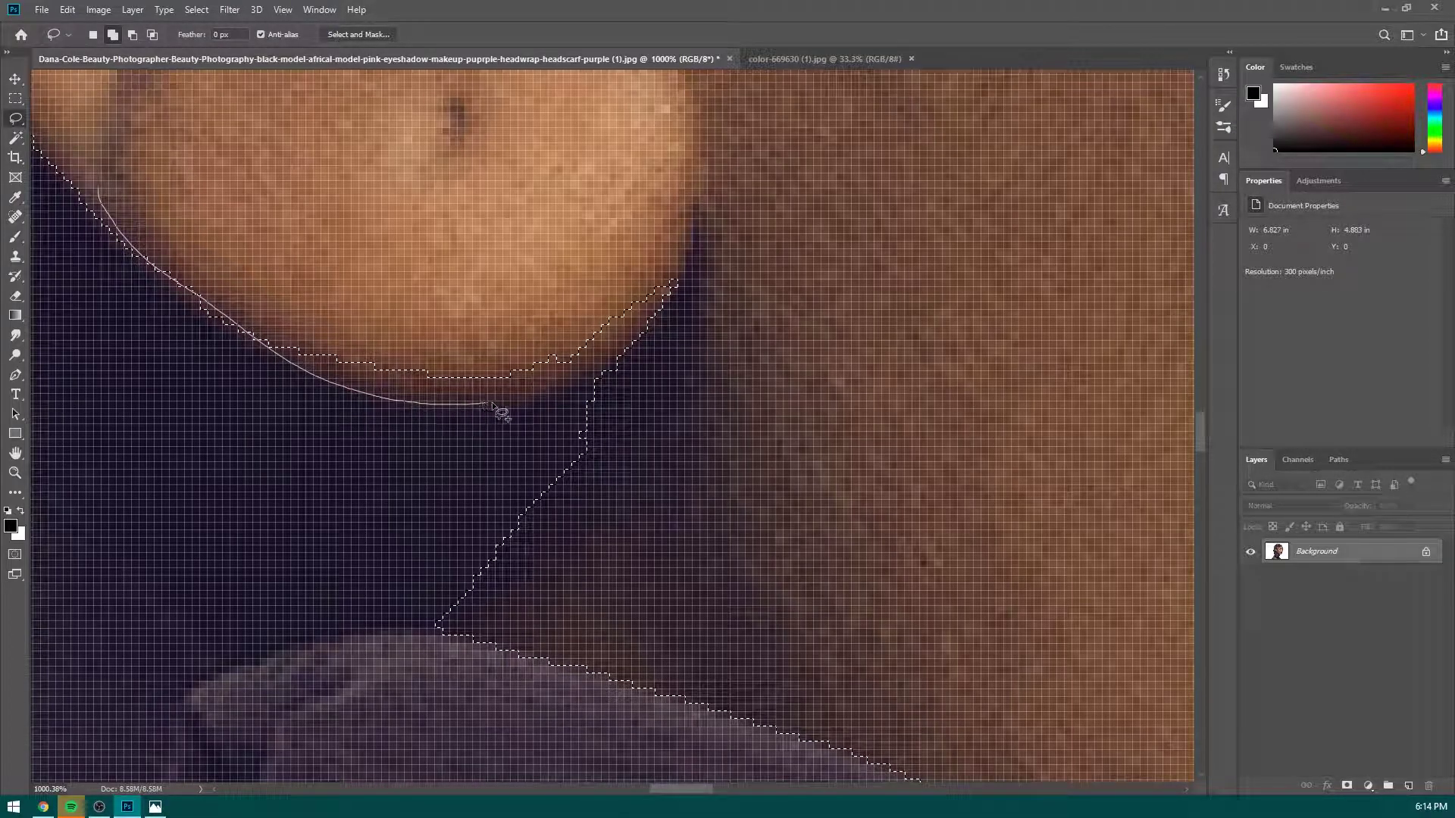
mouse_move(649, 324)
left_mouse_down()
mouse_move(311, 122)
mouse_move(320, 194)
left_mouse_up()
scroll(320, 198, "down", 5)
Subtract the dark scarf gap between the earlobe and the neck from the selection with the Lasso, up to its narrow tip.
scroll(382, 236, "up", 2)
scroll(386, 241, "up", 5)
mouse_move(386, 241)
left_mouse_down()
mouse_move(374, 286)
mouse_move(296, 298)
left_mouse_up()
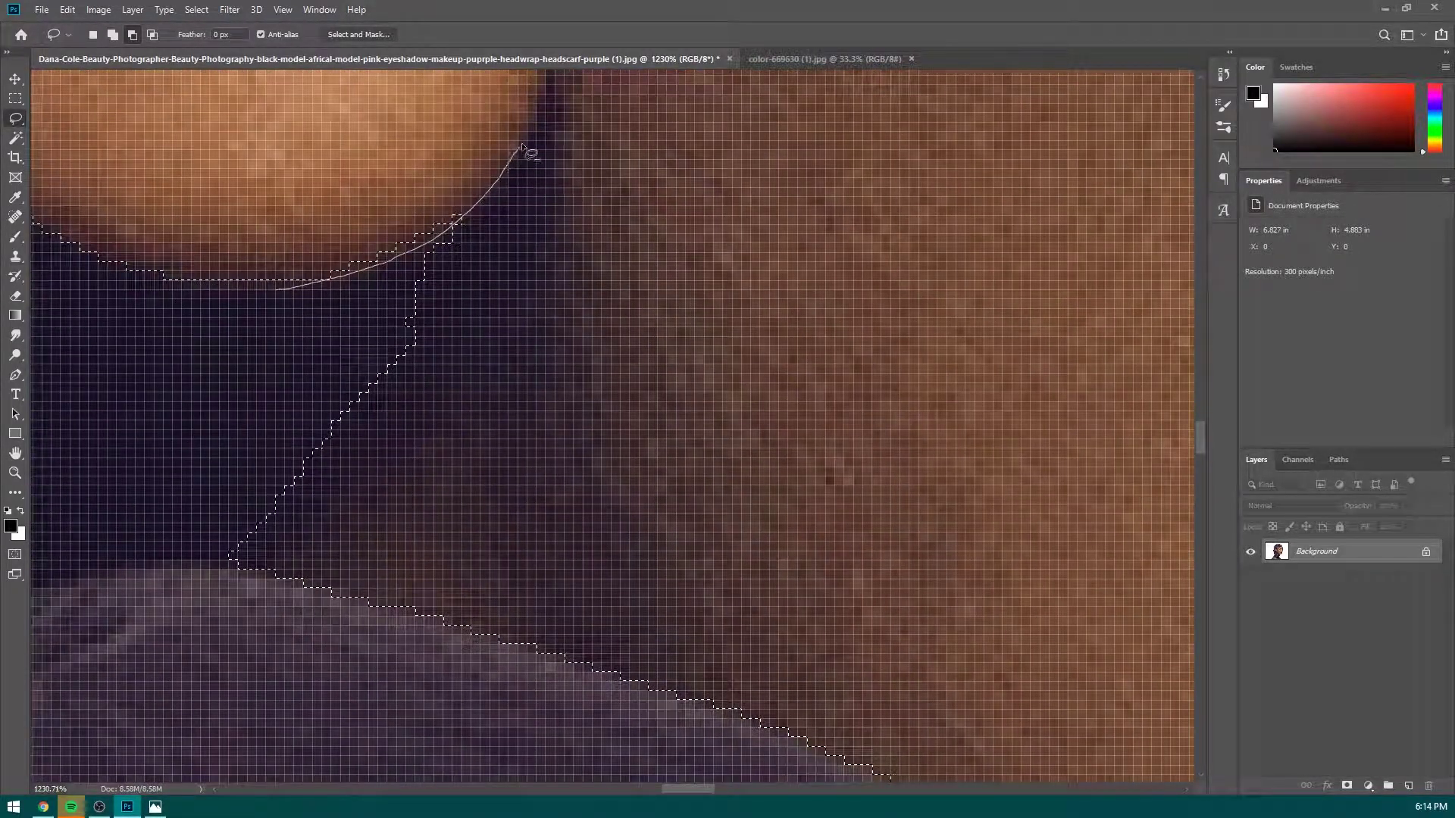
mouse_move(558, 120)
left_mouse_down()
mouse_move(552, 264)
mouse_move(470, 418)
mouse_move(146, 676)
mouse_move(45, 478)
left_mouse_up()
scroll(151, 364, "down", 4)
scroll(228, 341, "up", 8)
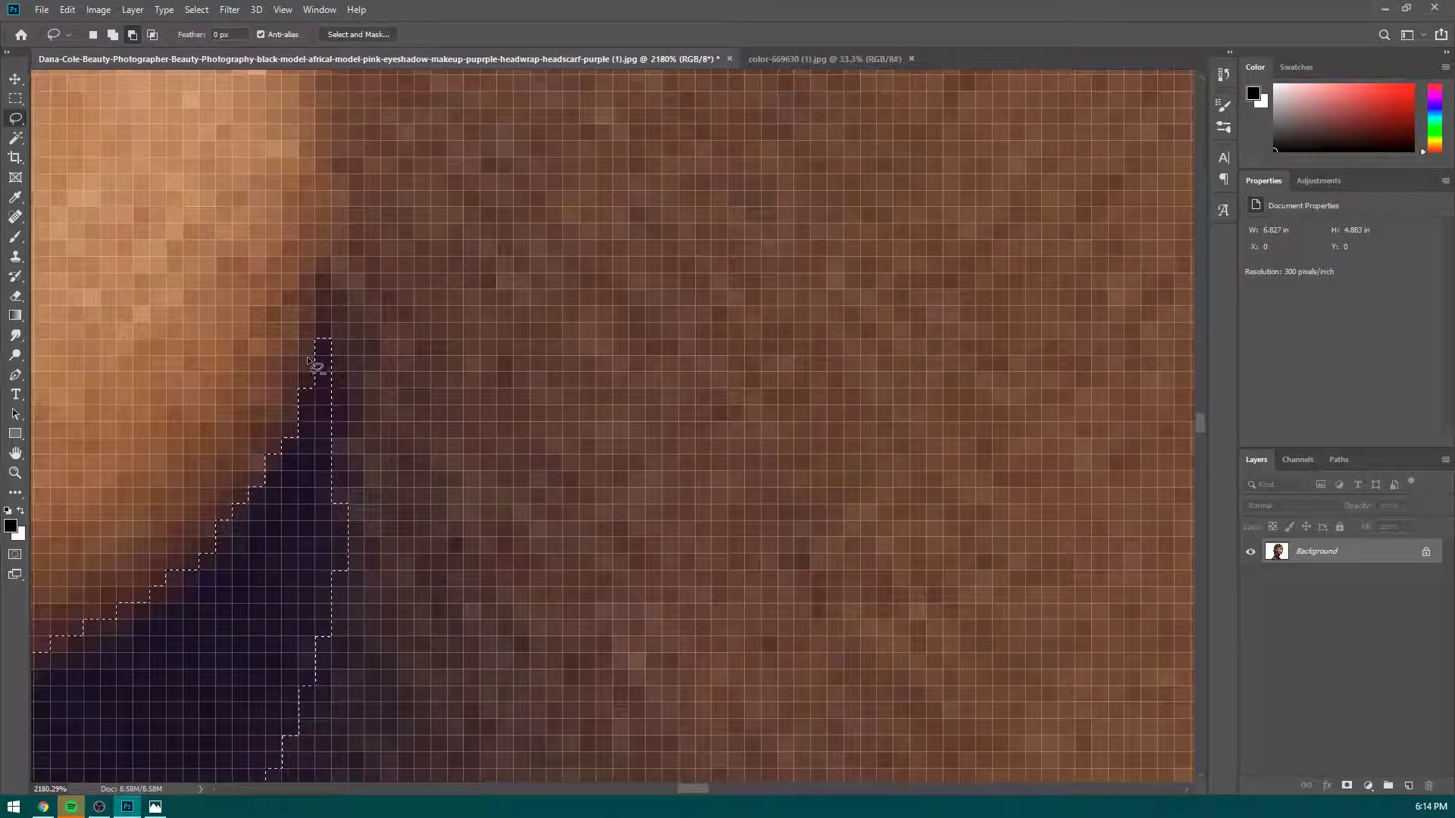
left_click_drag(309, 358, 319, 322)
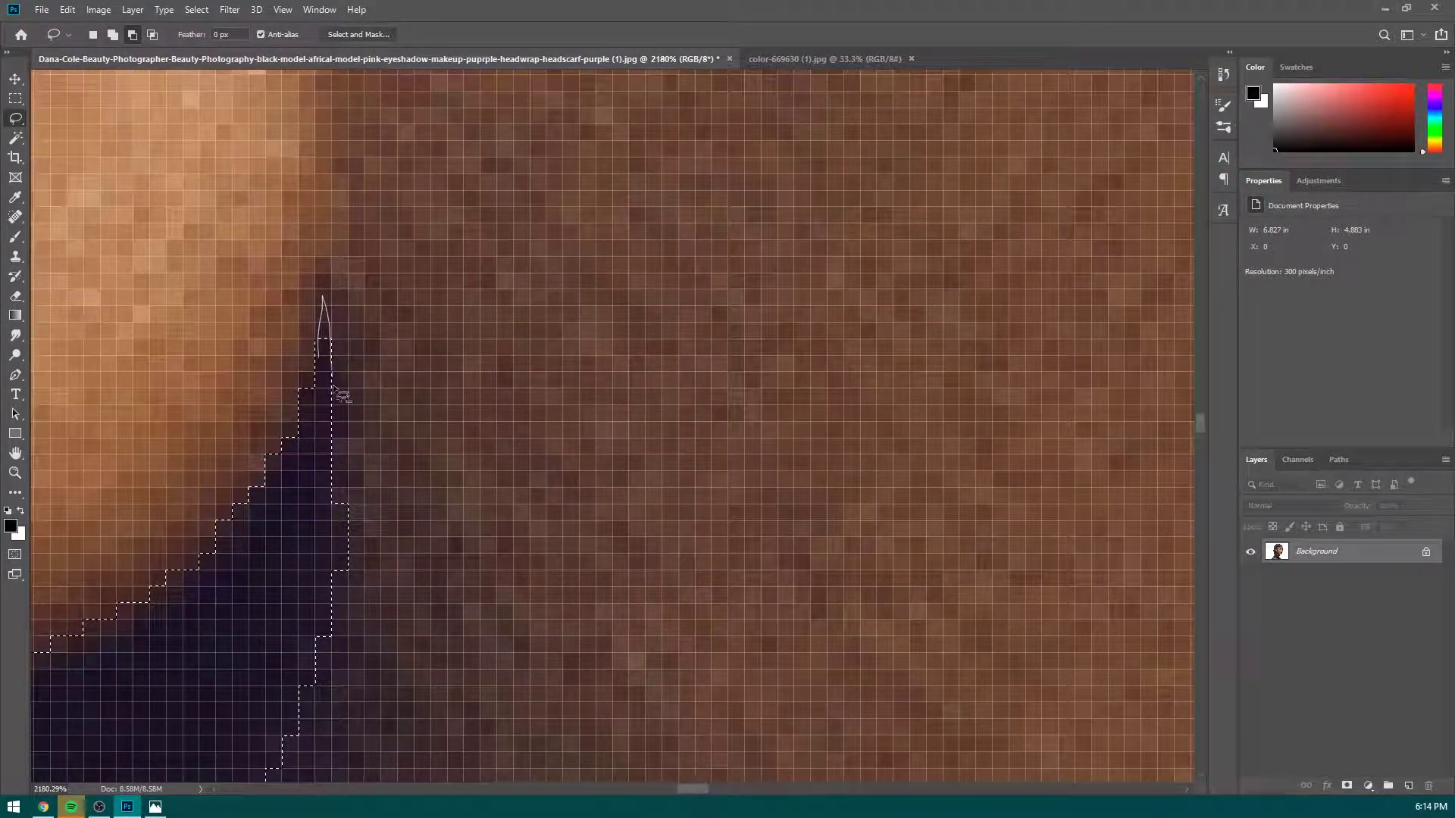
scroll(326, 476, "down", 5)
scroll(138, 291, "up", 3)
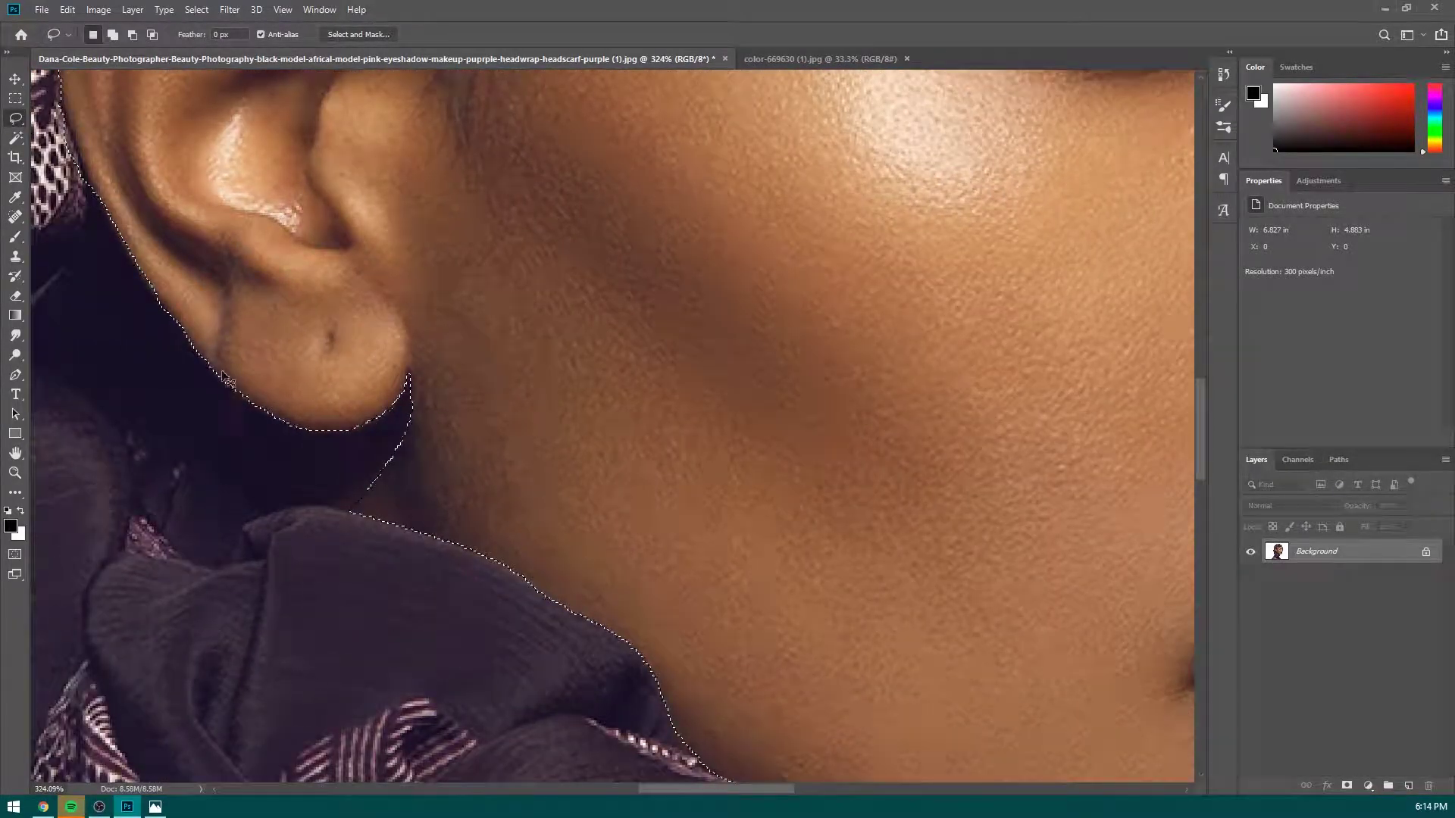
Subtract the patterned scarf fabric touching the middle of the ear's rear edge from the selection with the Lasso.
scroll(138, 292, "down", 5)
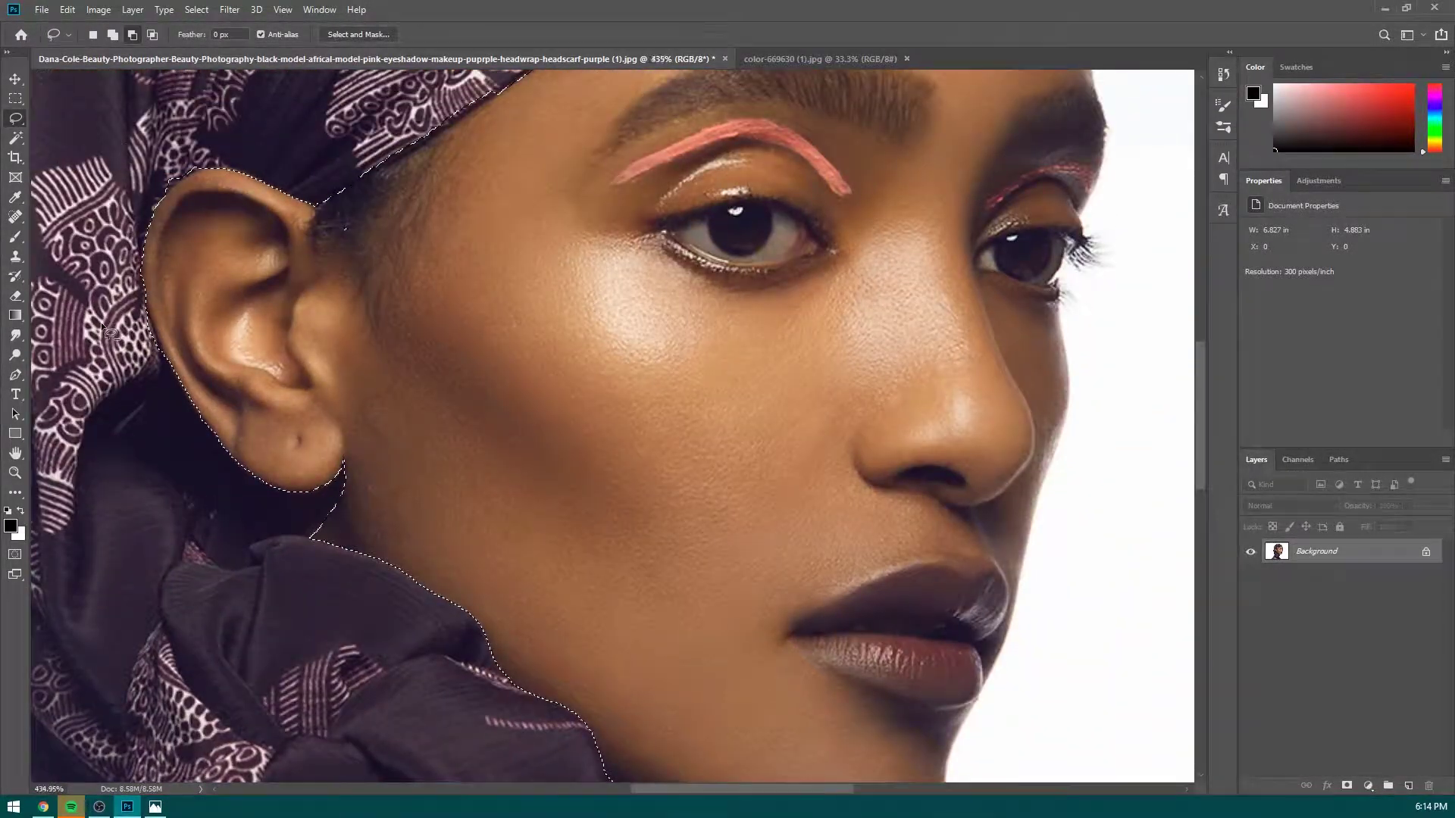
scroll(106, 331, "up", 3)
mouse_move(419, 232)
left_mouse_down()
mouse_move(379, 255)
mouse_move(448, 421)
left_mouse_up()
left_click_drag(316, 237, 327, 247)
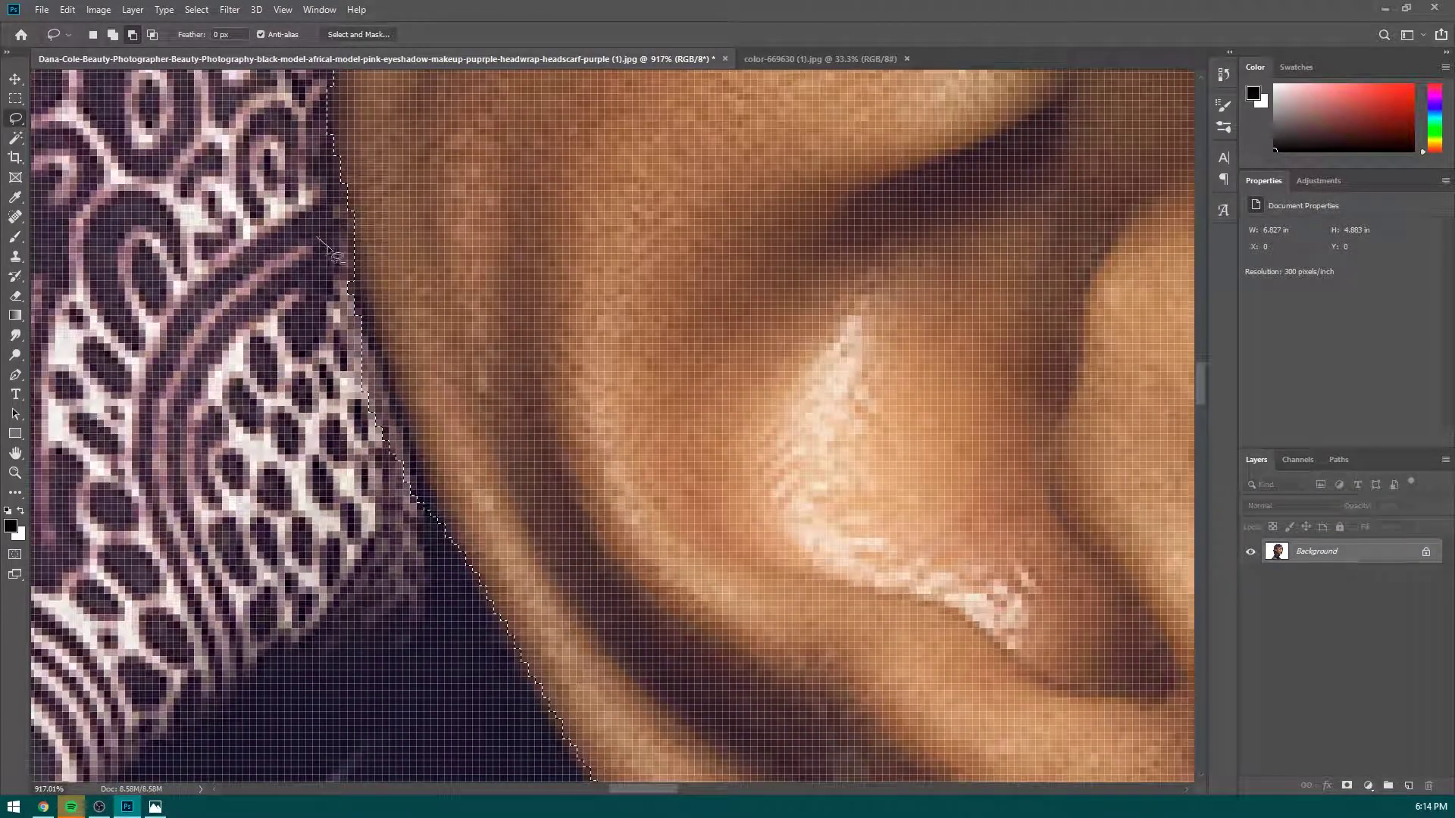
scroll(466, 561, "down", 4)
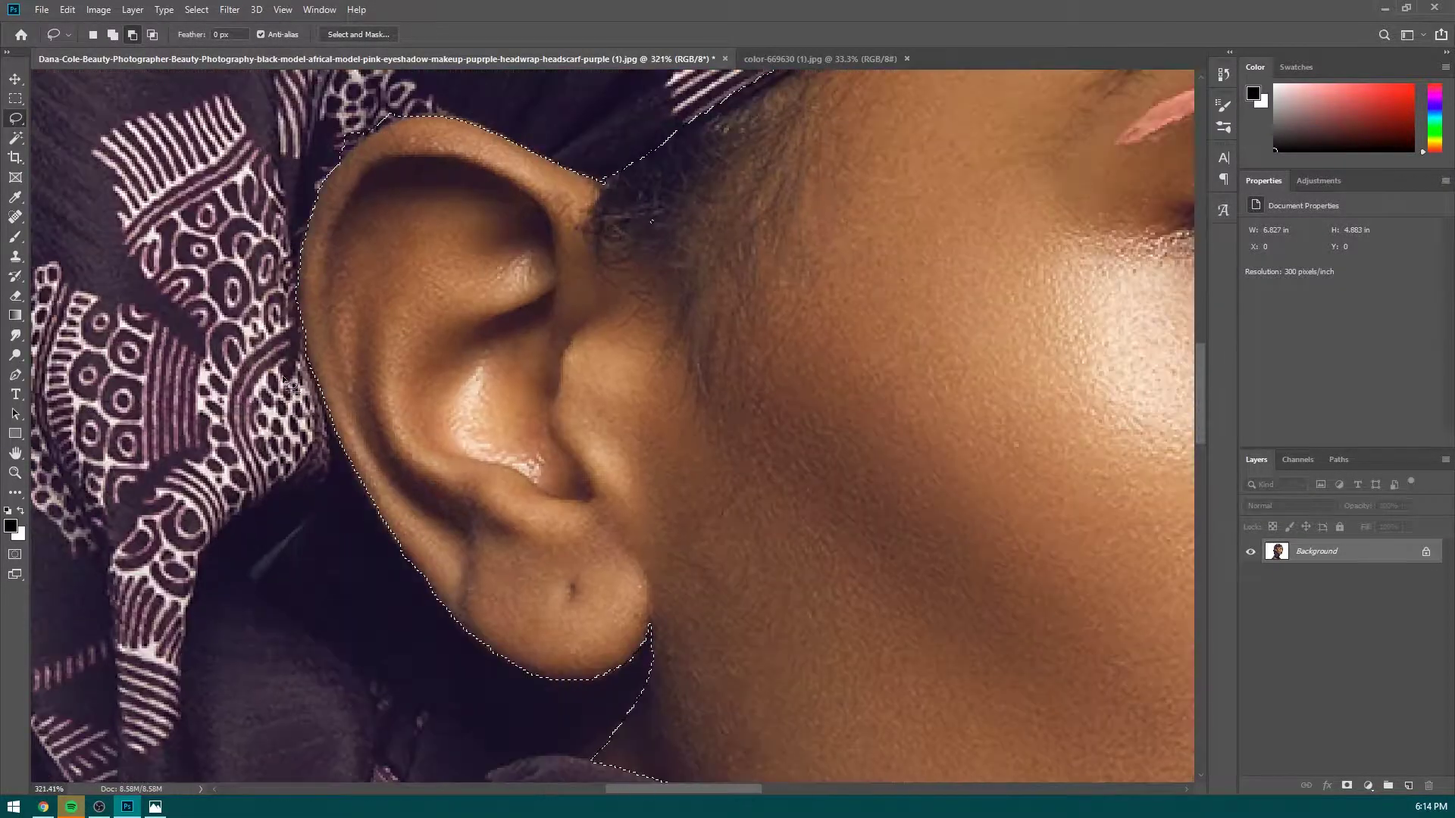
Add the missing sliver of skin along the ear's rear edge to the selection with the Lasso.
scroll(288, 353, "up", 3)
left_click_drag(343, 439, 322, 388)
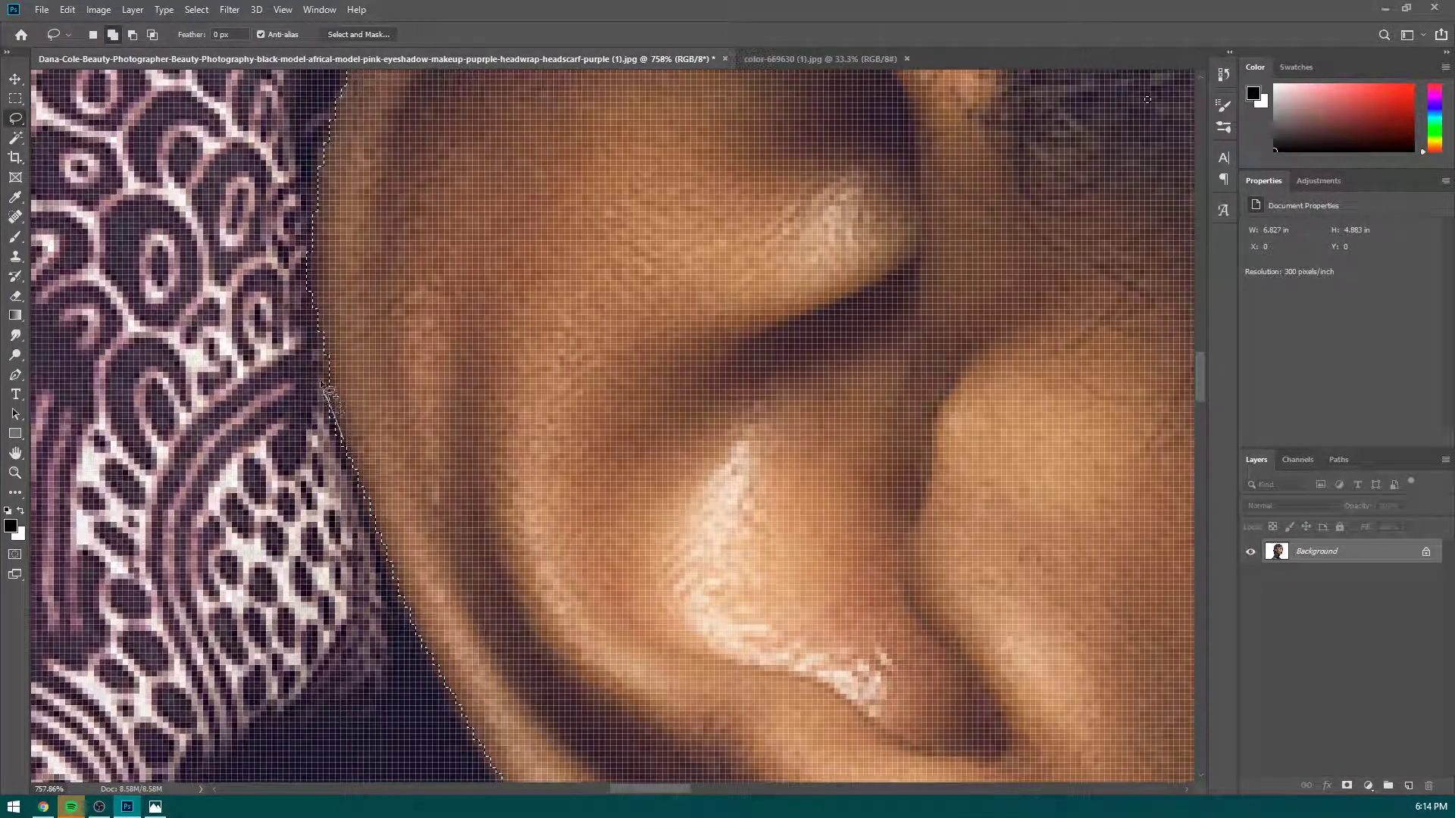
left_click_drag(404, 413, 402, 432)
scroll(424, 379, "up", 2)
scroll(379, 304, "down", 1)
scroll(353, 233, "up", 3)
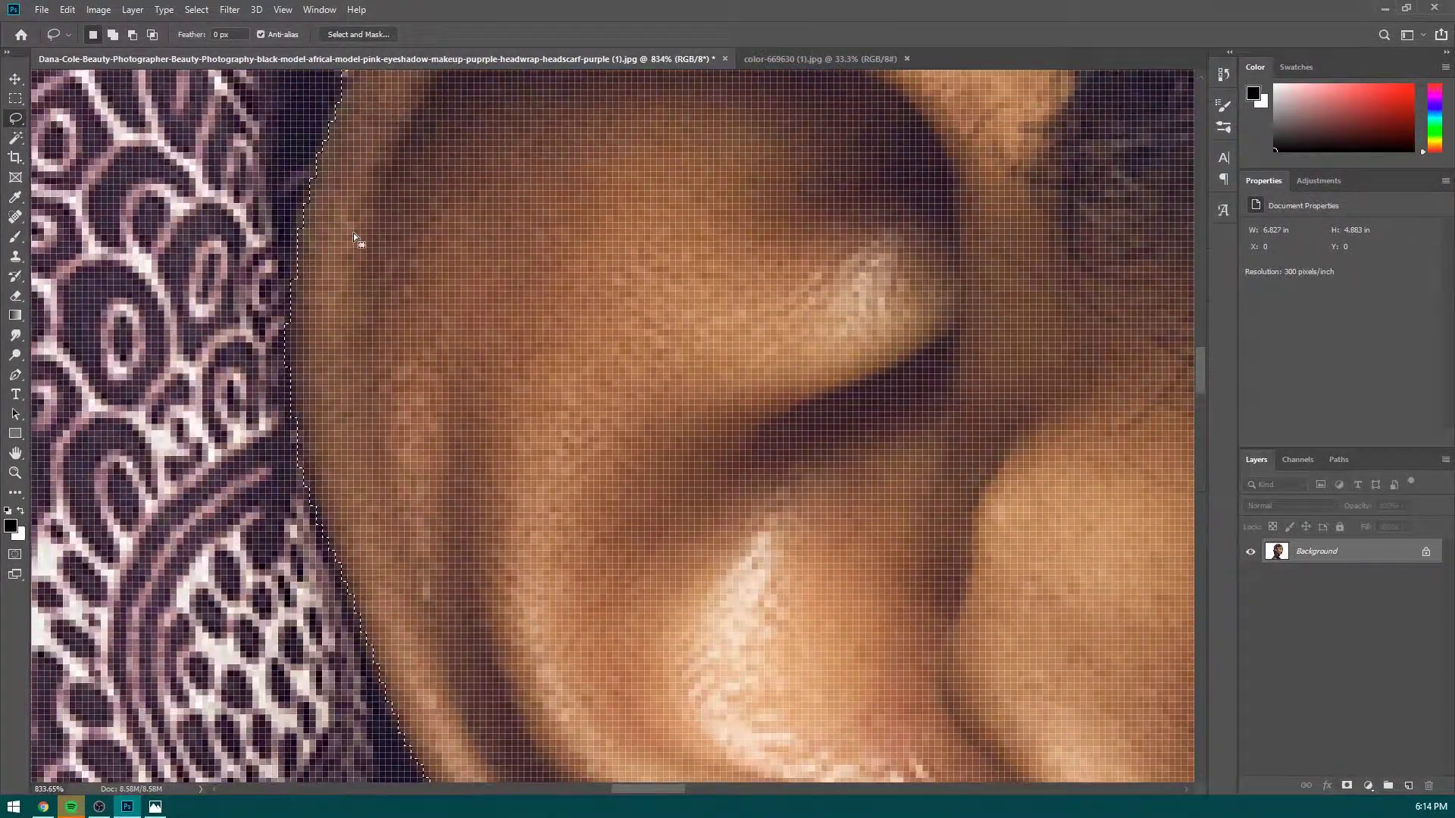
Subtract the scarf fabric along the ear's upper rear curve from the selection with the Lasso, following the rim of the ear.
scroll(349, 243, "down", 3)
scroll(676, 134, "up", 5)
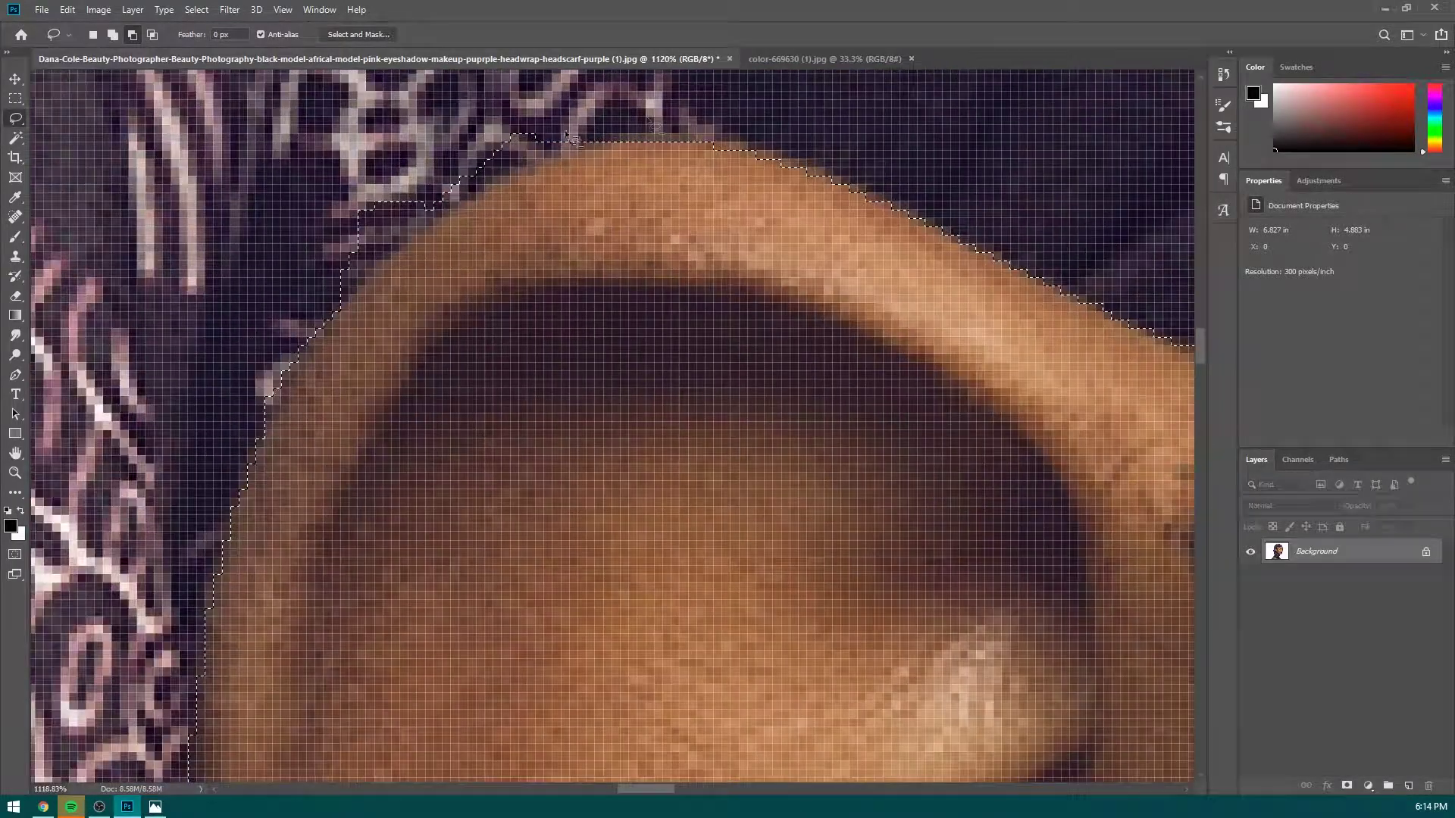
mouse_move(535, 144)
left_mouse_down()
mouse_move(485, 132)
mouse_move(562, 108)
mouse_move(590, 149)
left_mouse_up()
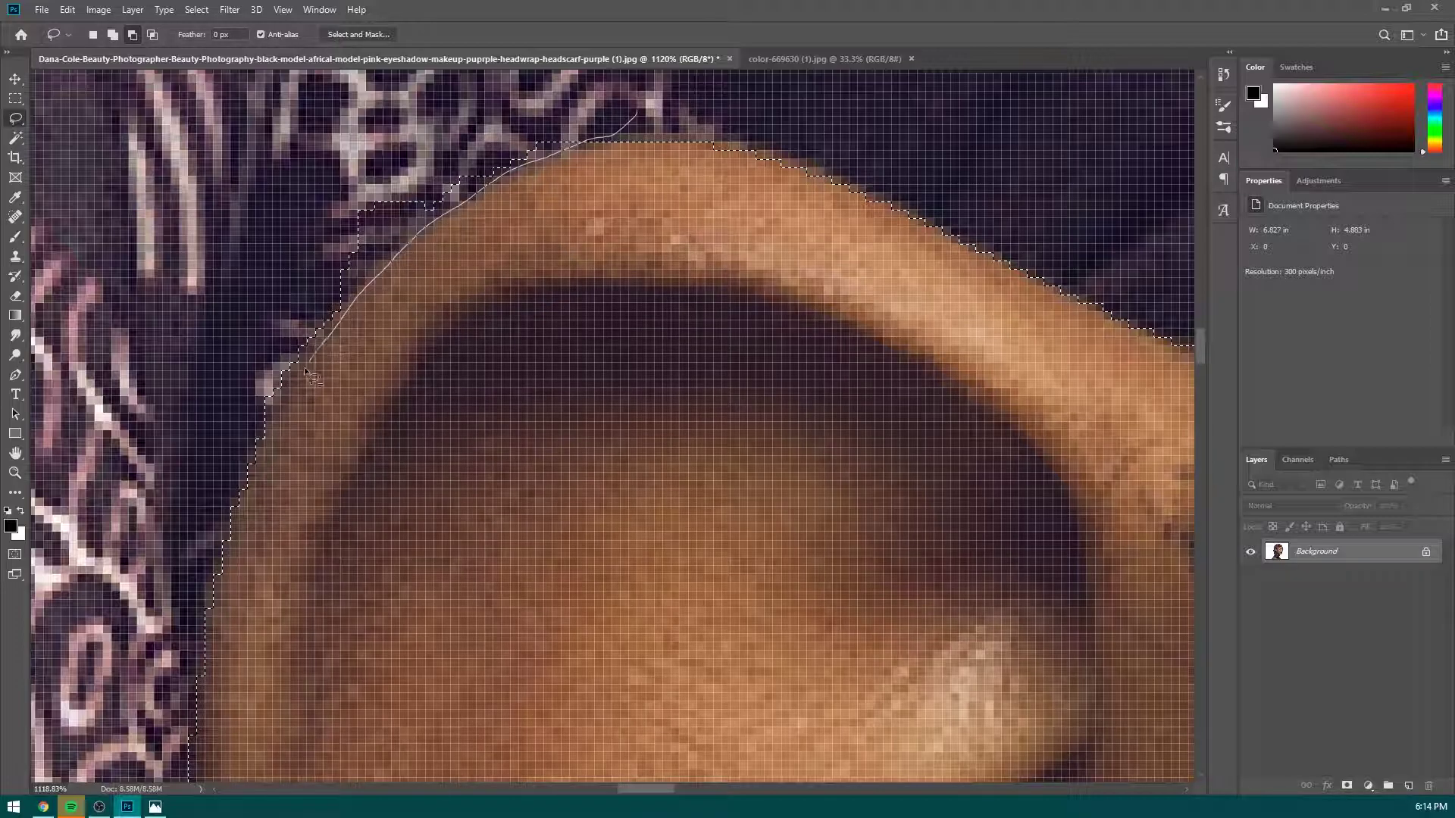
mouse_move(215, 588)
left_mouse_down()
mouse_move(304, 398)
mouse_move(291, 673)
left_mouse_up()
scroll(462, 343, "down", 3)
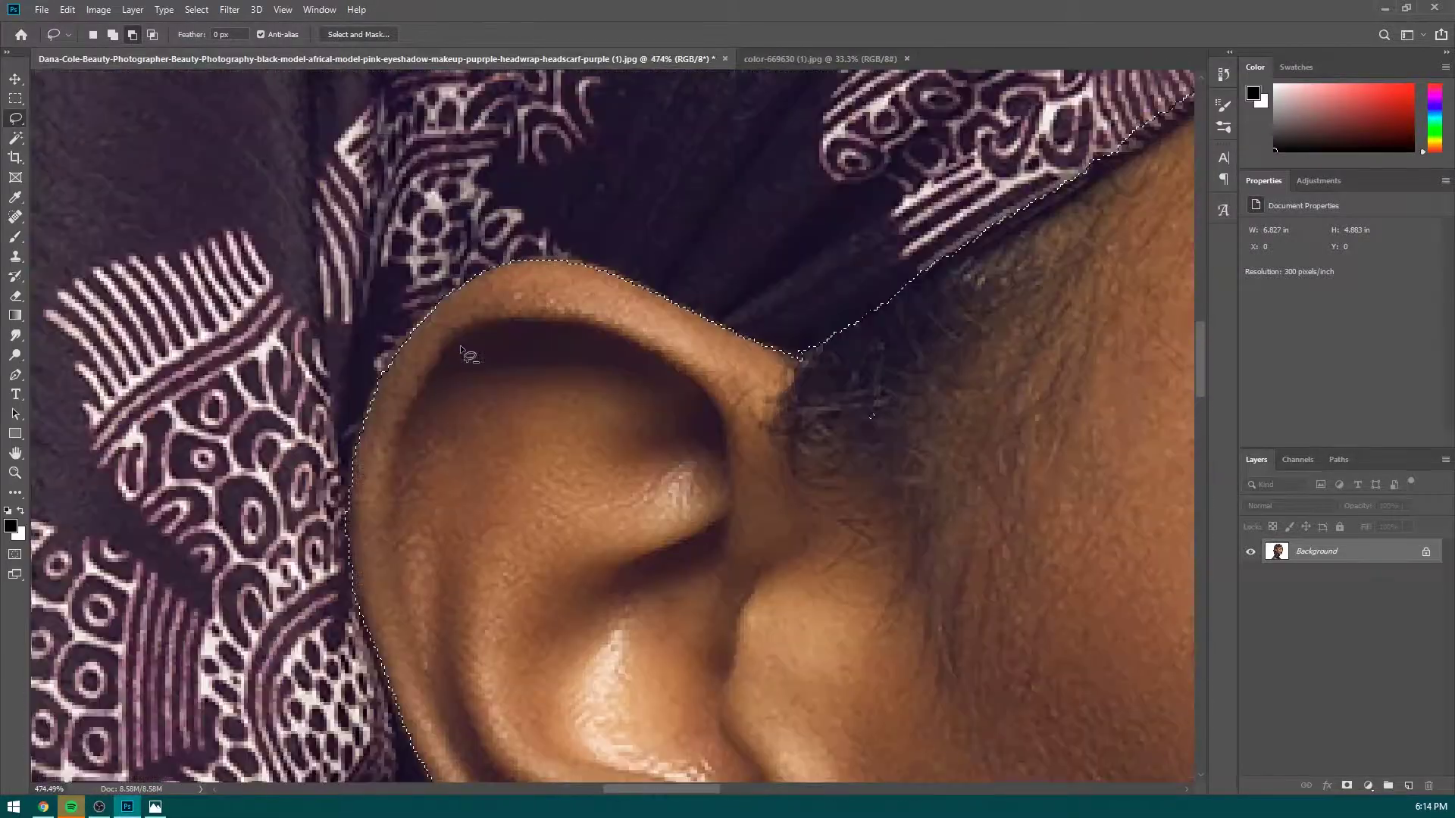
Refine the selection with the Lasso at the corner where the top of the ear meets the hairline and scarf.
scroll(833, 335, "down", 2)
scroll(832, 334, "down", 1)
scroll(859, 378, "up", 3)
mouse_move(834, 332)
left_mouse_down()
mouse_move(768, 397)
mouse_move(888, 291)
mouse_move(802, 399)
mouse_move(884, 385)
left_mouse_up()
mouse_move(877, 313)
left_mouse_down()
mouse_move(793, 301)
mouse_move(894, 325)
left_mouse_up()
scroll(889, 327, "down", 5)
Subtract the scarf's lower band along the temple hairline from the selection with the Lasso, tracing from above the ear to the forehead.
scroll(1097, 208, "up", 5)
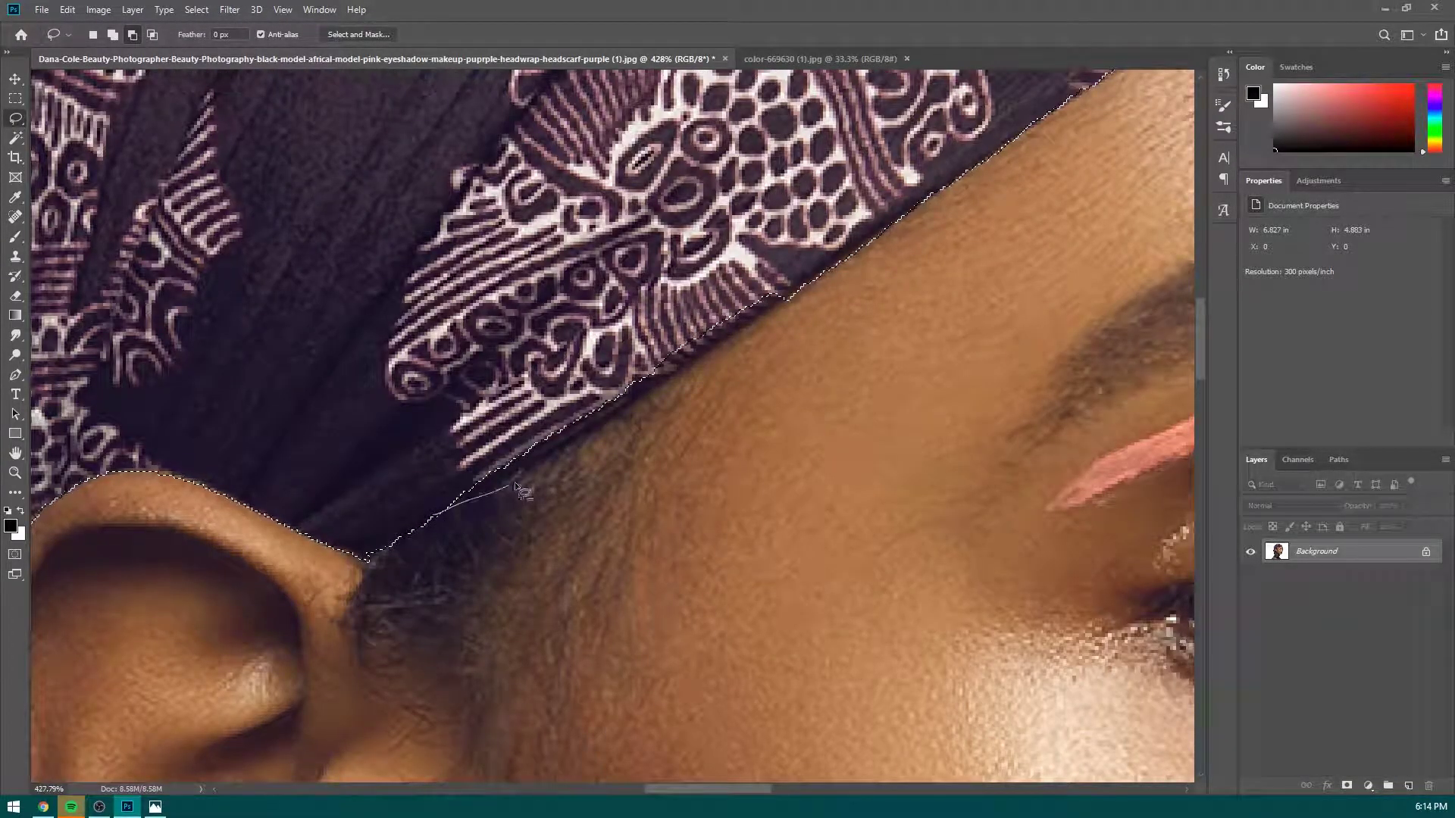
left_click_drag(452, 503, 497, 493)
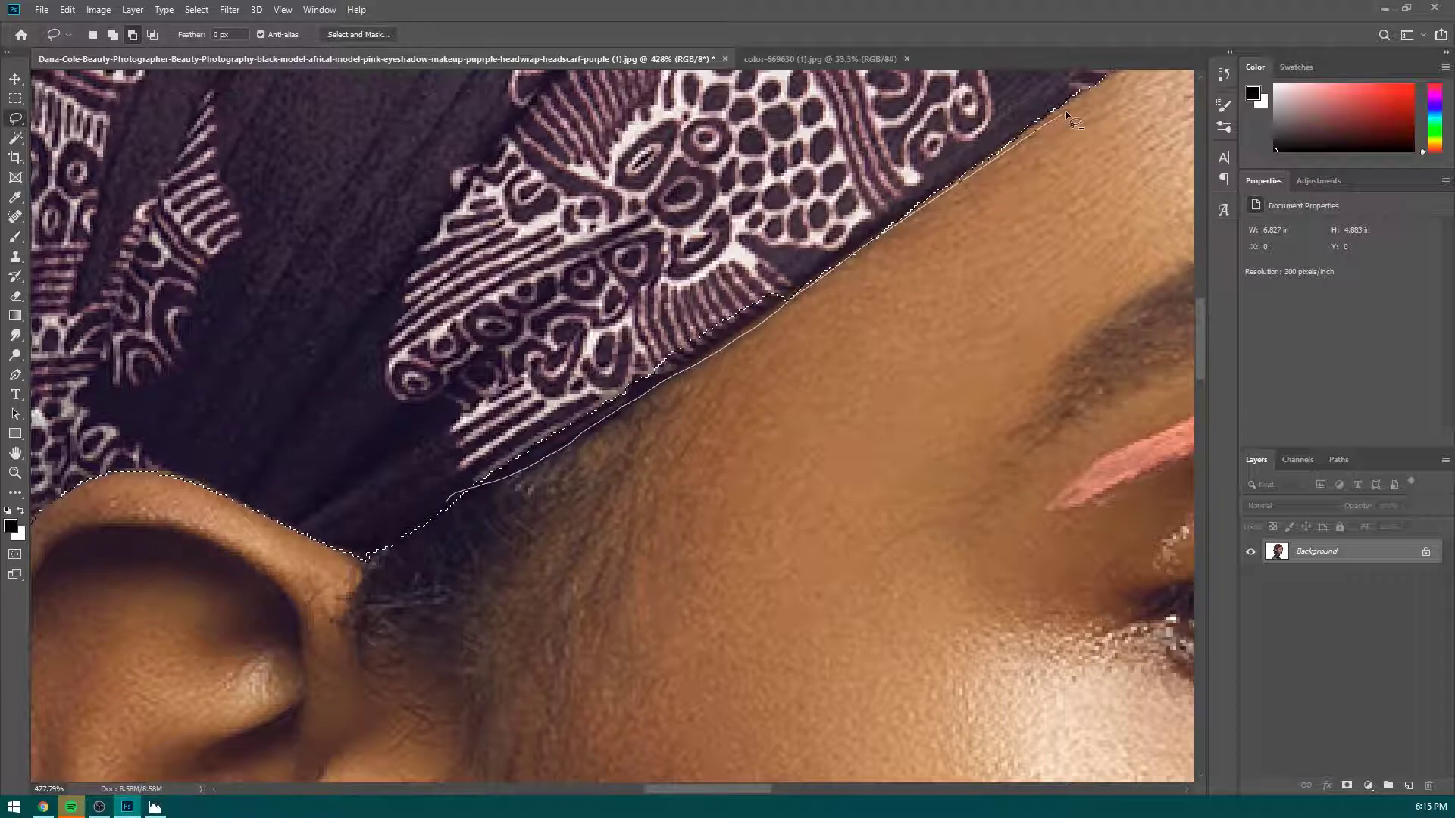
mouse_move(840, 165)
left_mouse_down()
mouse_move(576, 290)
mouse_move(447, 409)
left_mouse_up()
scroll(479, 303, "down", 8)
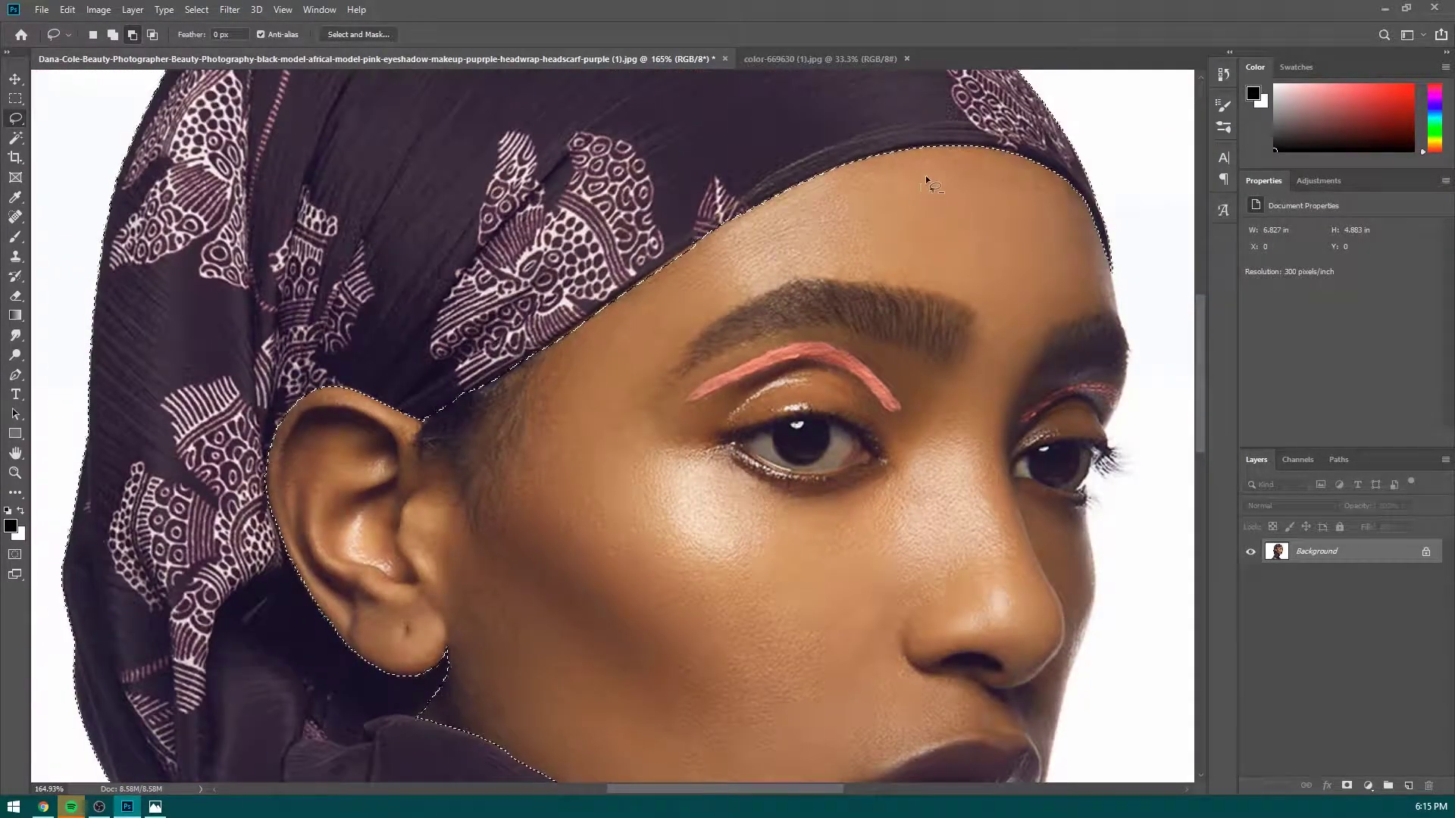
Subtract the thin strip of scarf along the forehead above the eyebrow from the selection with the Lasso.
scroll(923, 189, "up", 6)
scroll(522, 275, "down", 3)
scroll(522, 276, "up", 3)
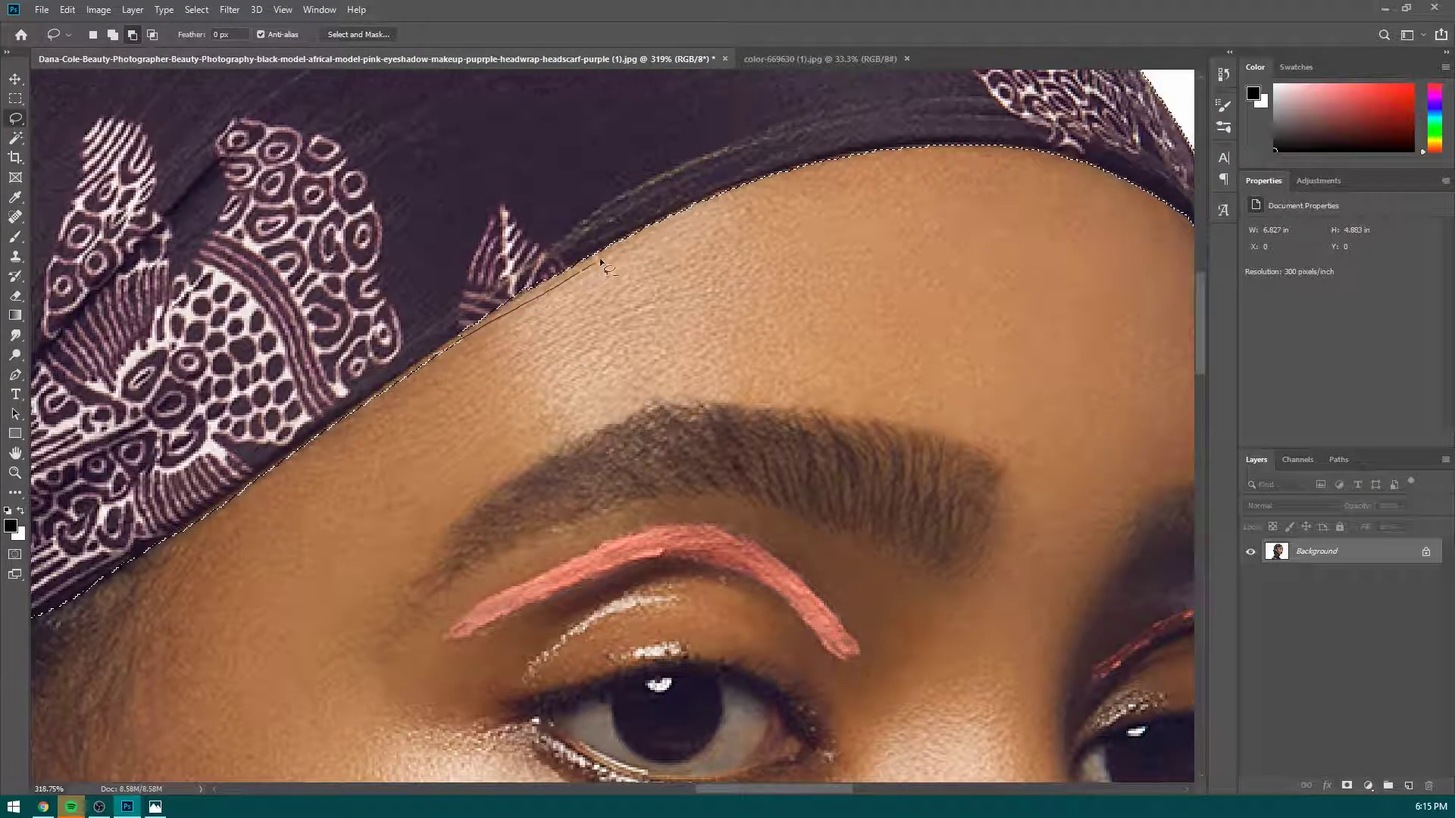
left_click_drag(915, 138, 914, 139)
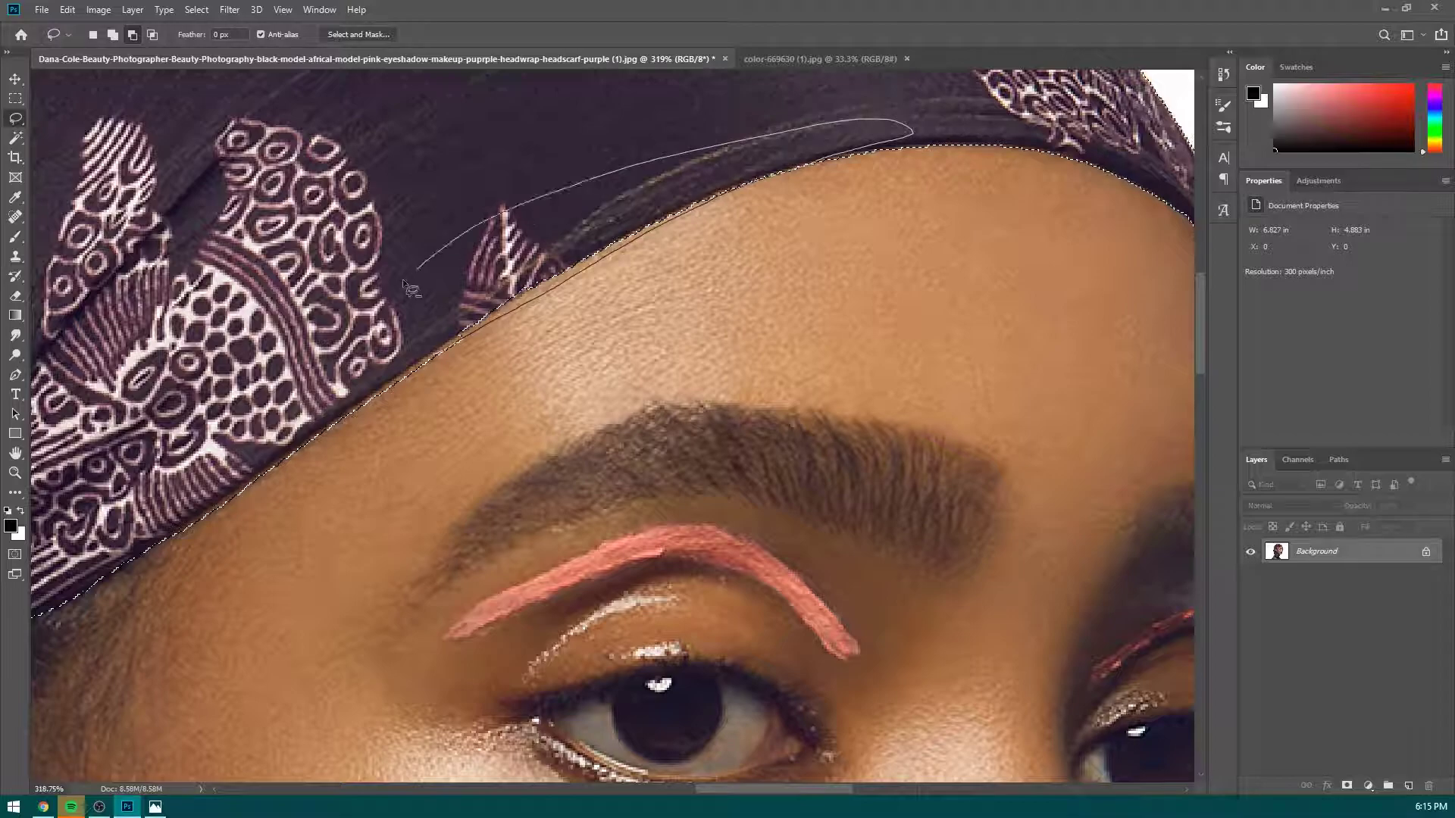
scroll(861, 194, "down", 4)
scroll(685, 225, "up", 3)
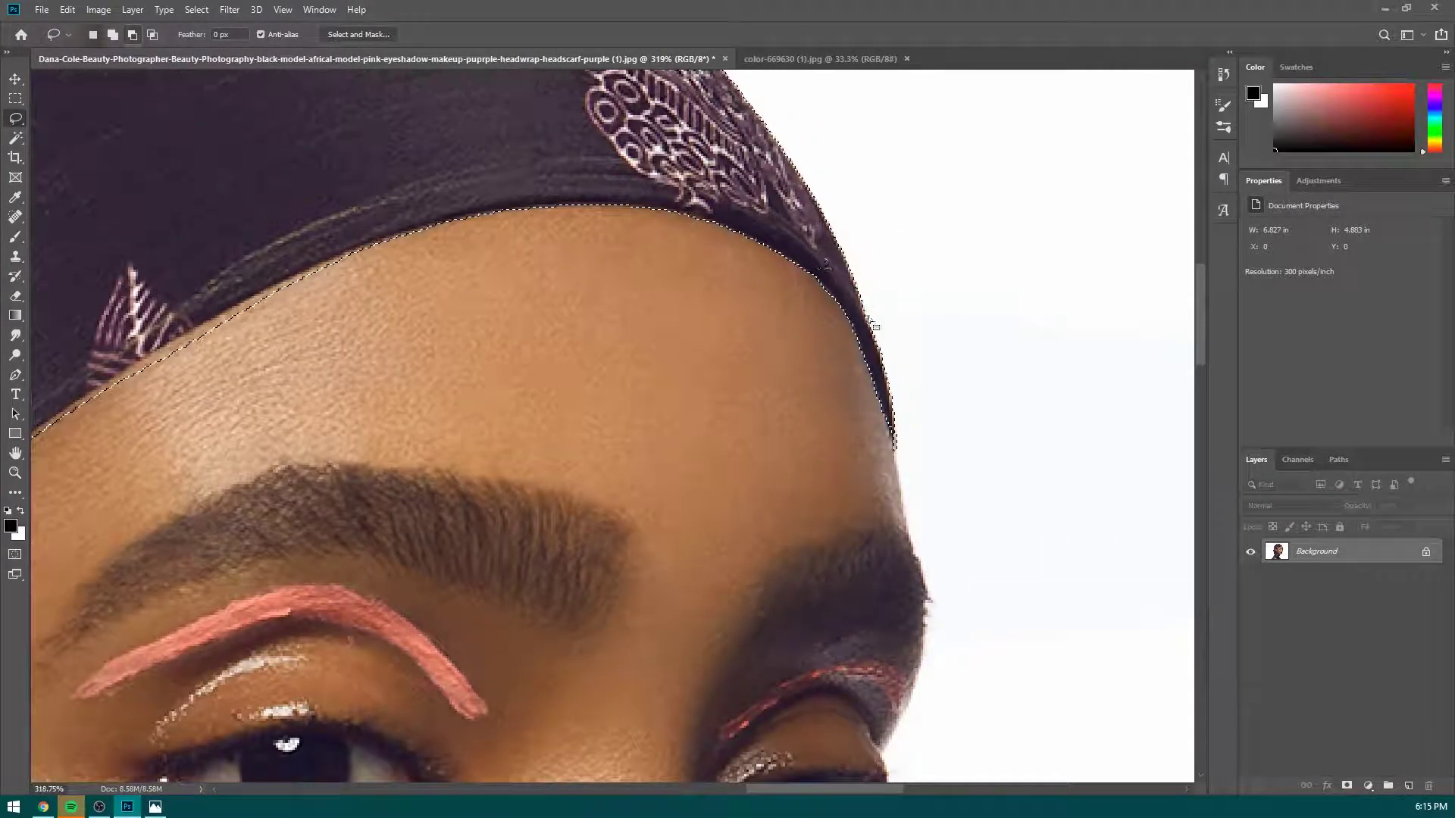
scroll(580, 306, "down", 6)
scroll(518, 277, "down", 2)
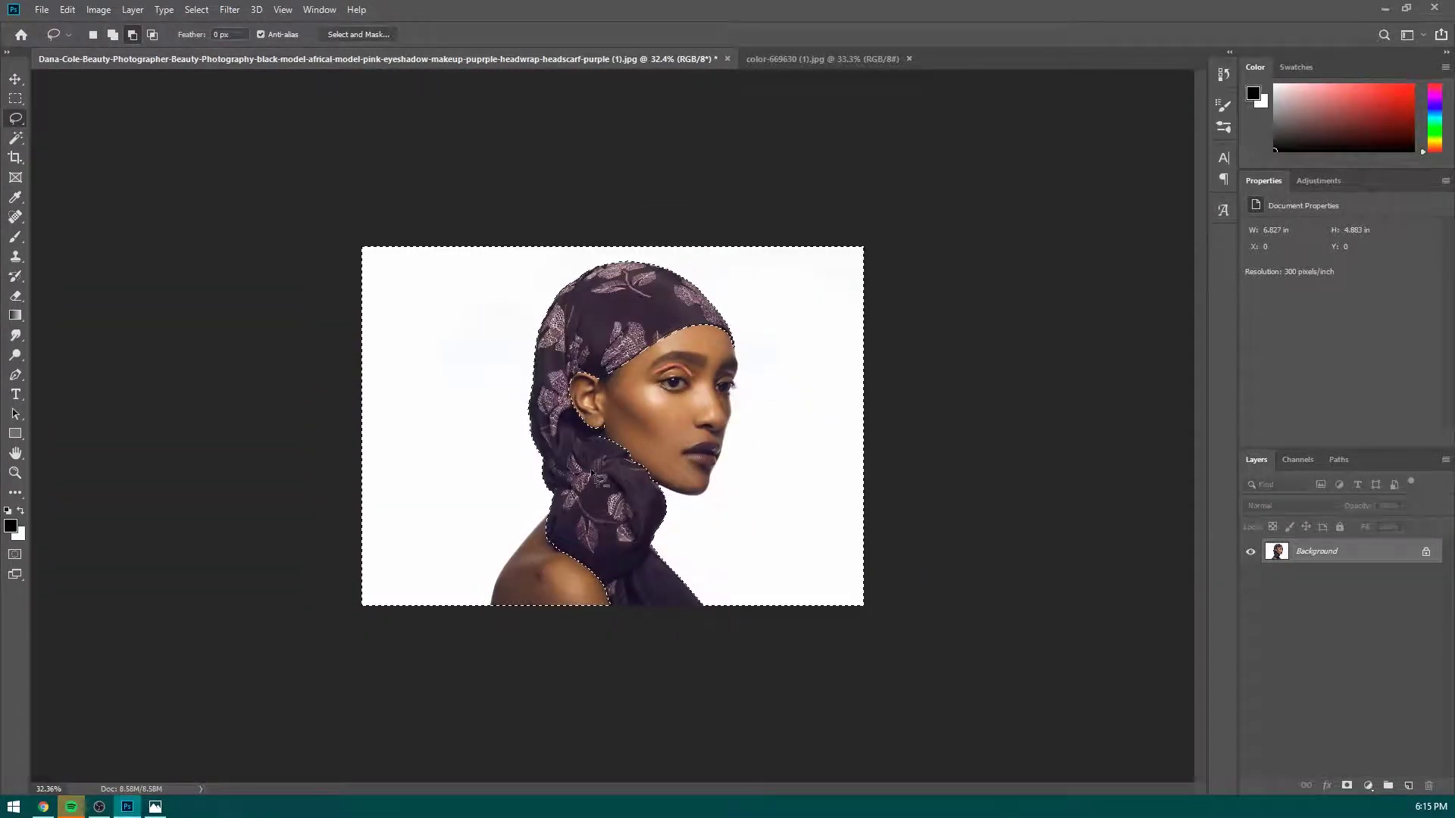
Paint black test strokes across the selected background, face and shoulder with a soft 100 px brush.
scroll(438, 432, "up", 1)
key("b")
right_click(315, 261)
left_click(338, 165)
left_click_drag(288, 39, 466, 34)
mouse_move(296, 266)
left_mouse_down()
mouse_move(854, 481)
mouse_move(919, 474)
mouse_move(598, 398)
left_mouse_up()
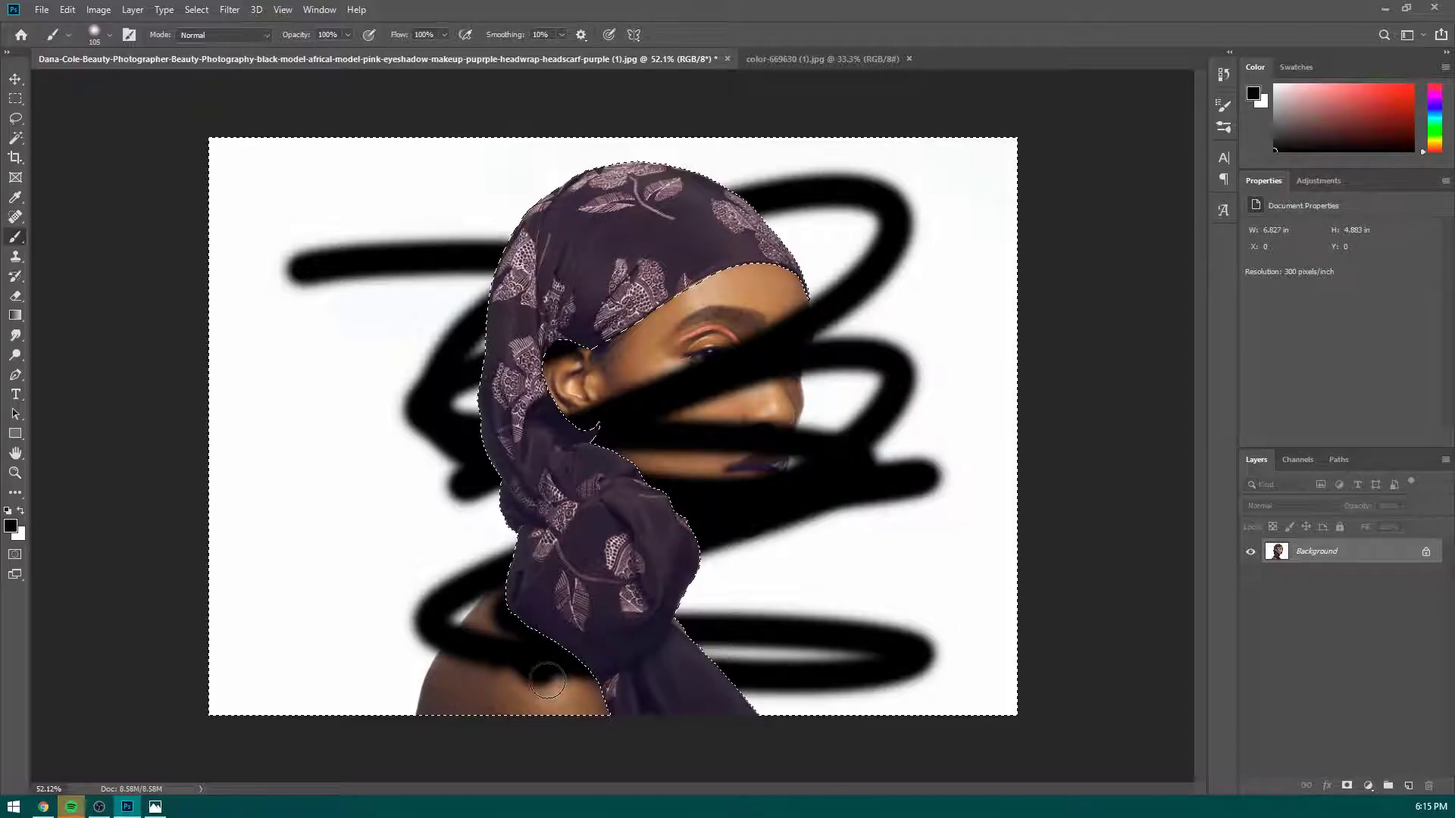
Undo the black brush test strokes and duplicate the Background portrait layer twice.
key("ctrl+z")
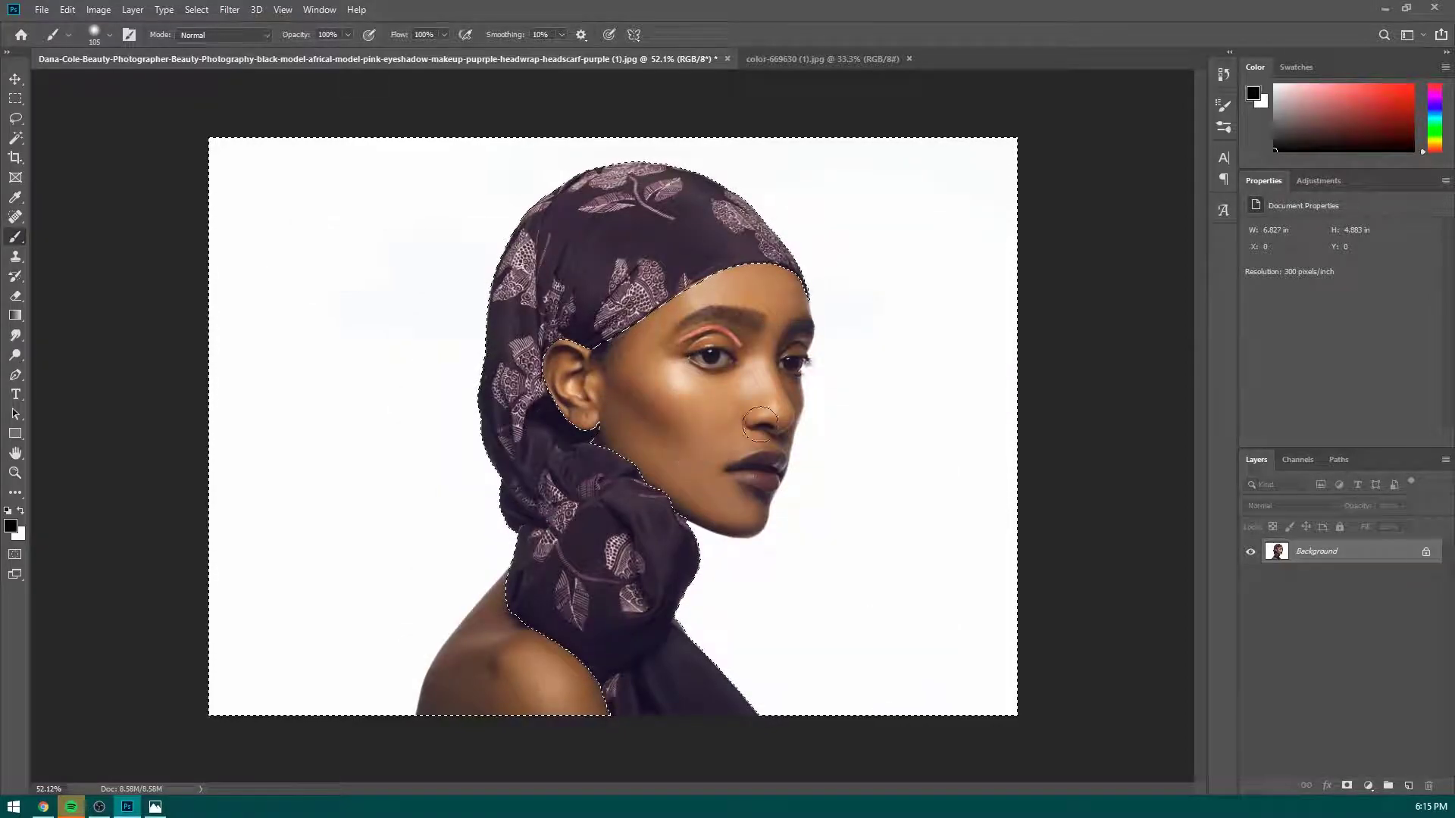
right_click(1354, 550)
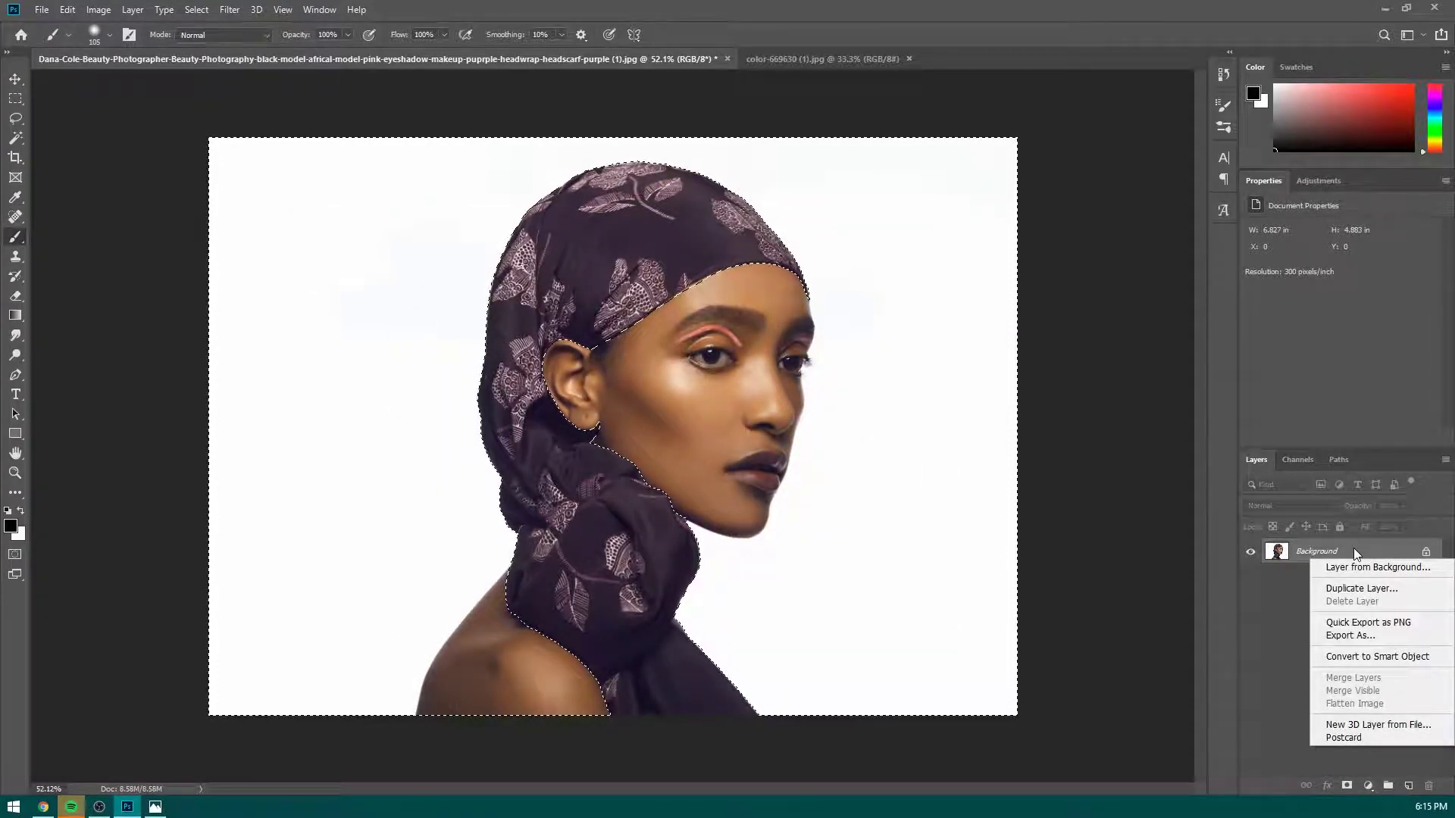
left_click(1361, 588)
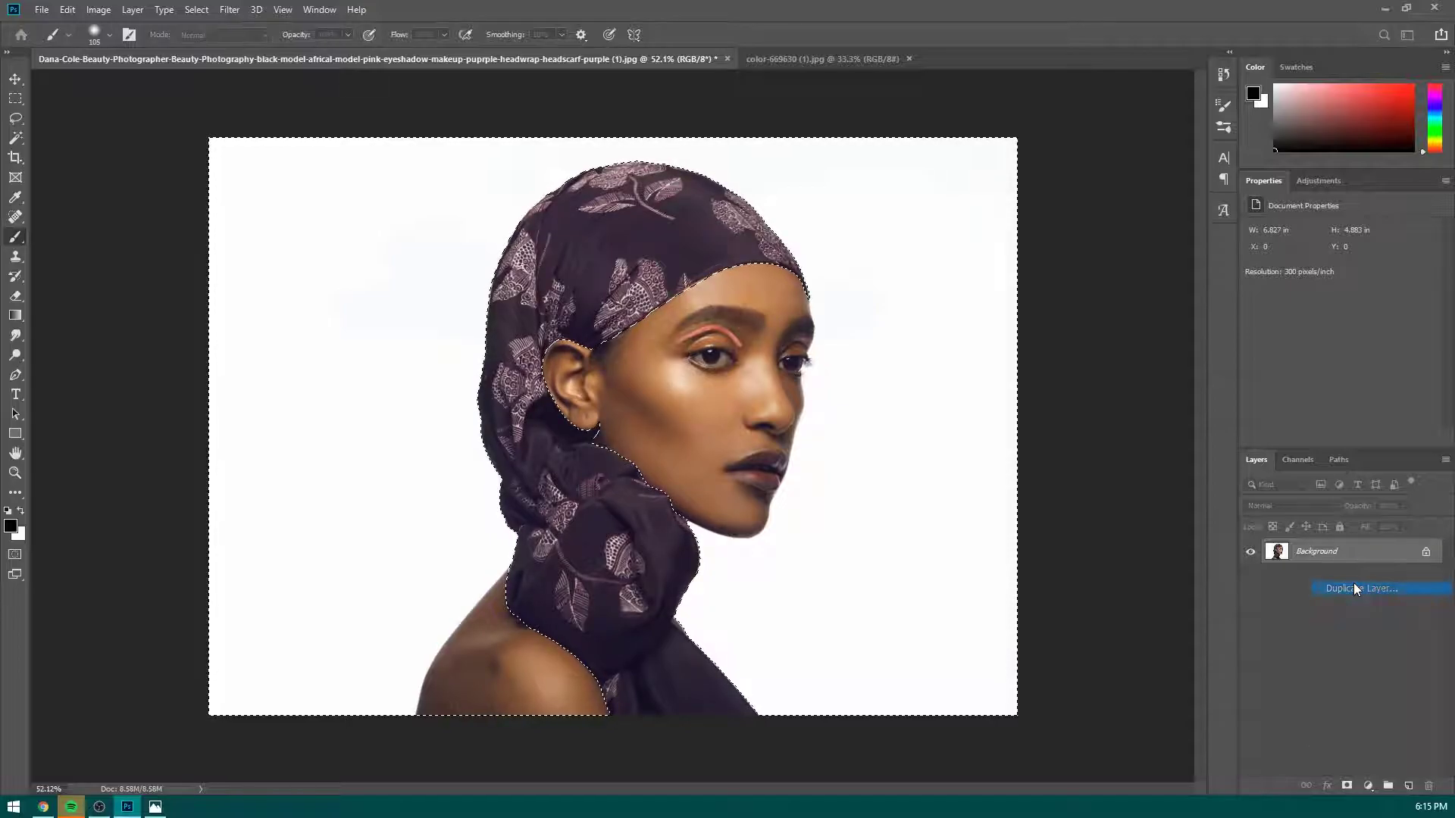
key("Return")
right_click(1352, 570)
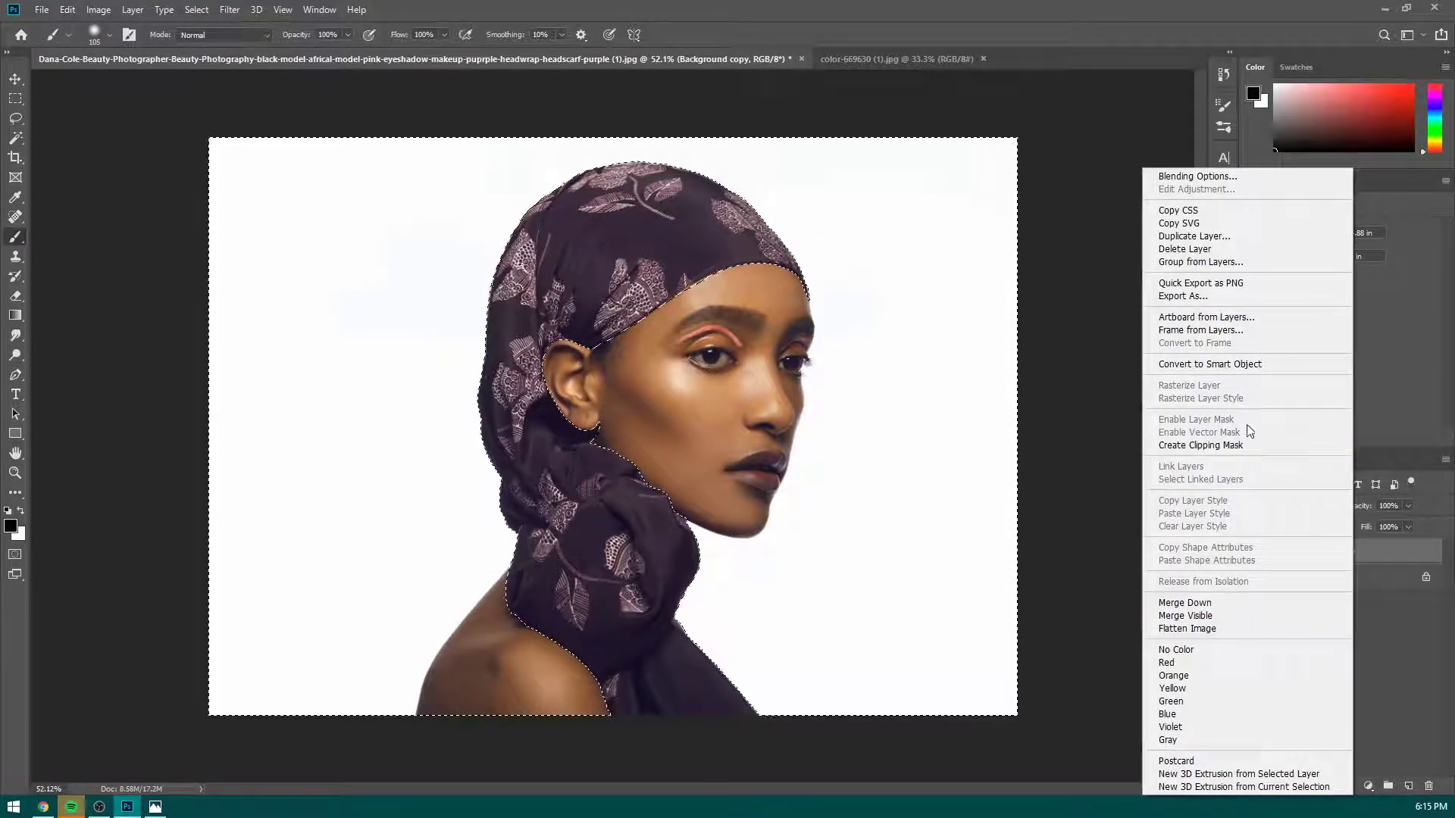
left_click(1212, 236)
key("Return")
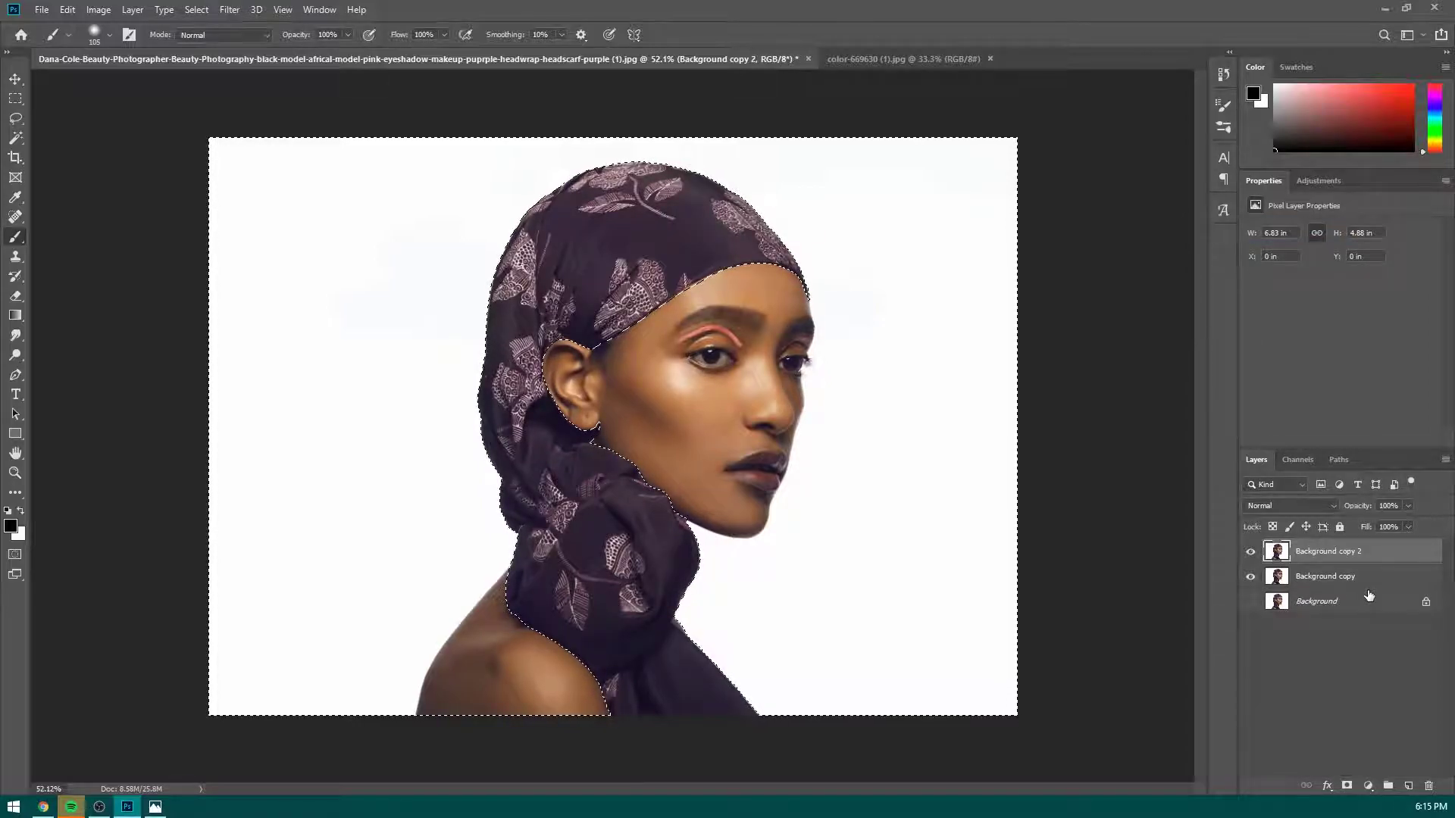
Convert the locked Background into a regular layer and hide every layer except Background copy.
double_click(1369, 613)
key("Return")
left_click(1254, 606)
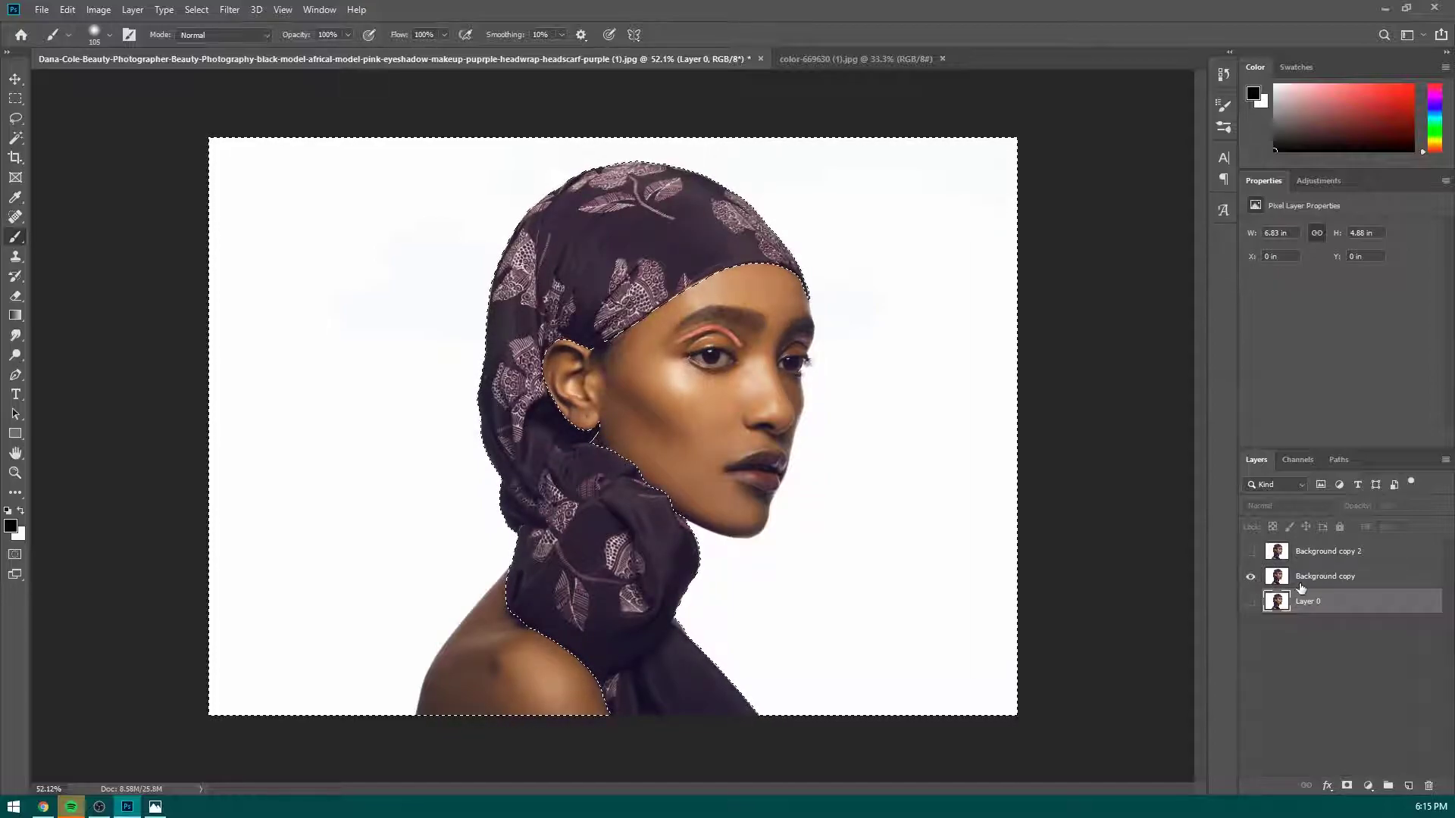
Delete the selected background, face and shoulder from Background copy so only the headscarf is left, and deselect.
left_click(1370, 578)
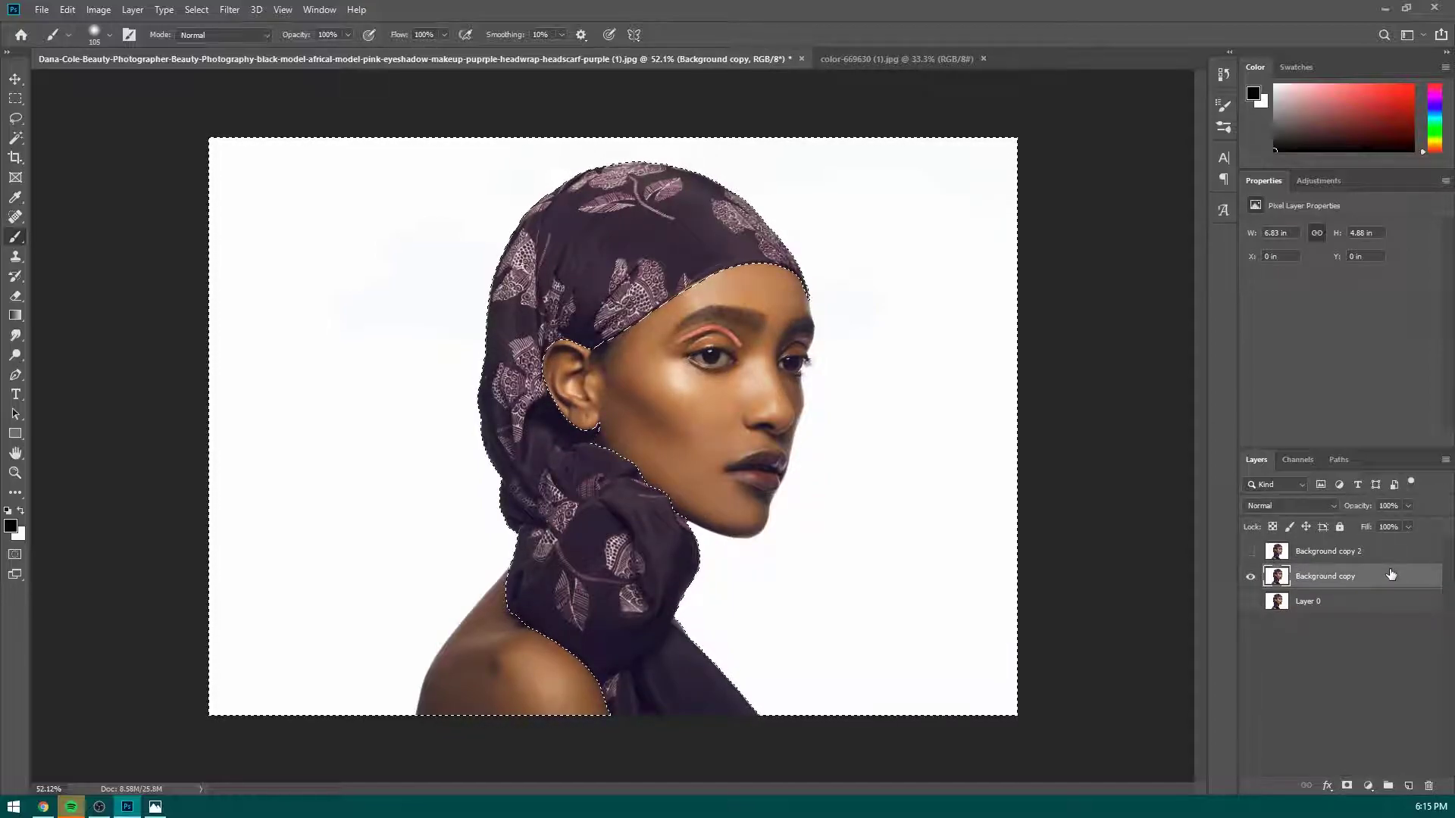
key("Delete")
key("ctrl+d")
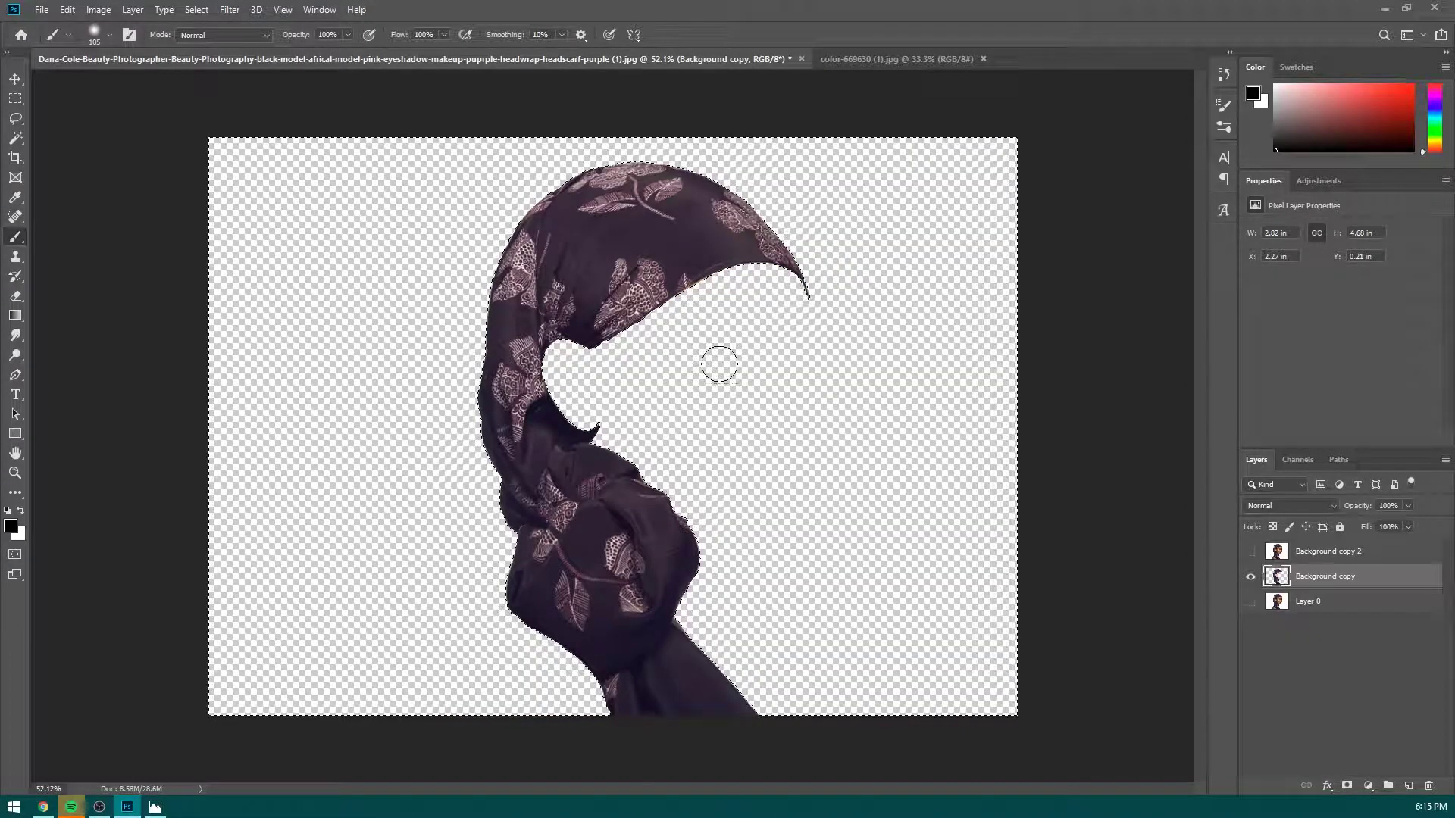
scroll(709, 293, "up", 2)
scroll(685, 289, "down", 4)
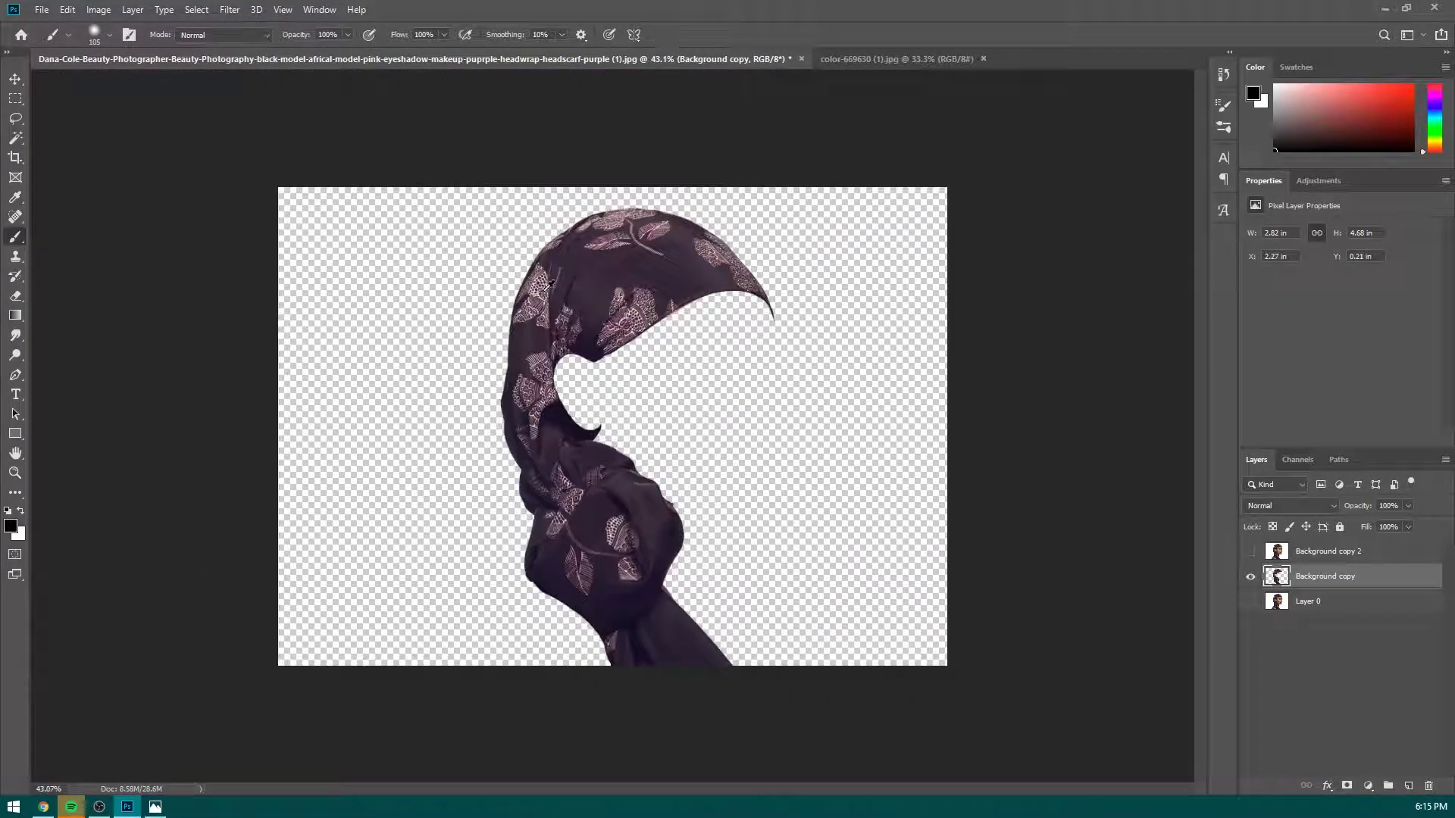
Move Background copy 2 beneath the headscarf cutout layer, make it visible and clear the selection.
left_click_drag(1304, 555, 1278, 585)
left_click(1278, 579, "ctrl")
left_click_drag(1304, 551, 1307, 585)
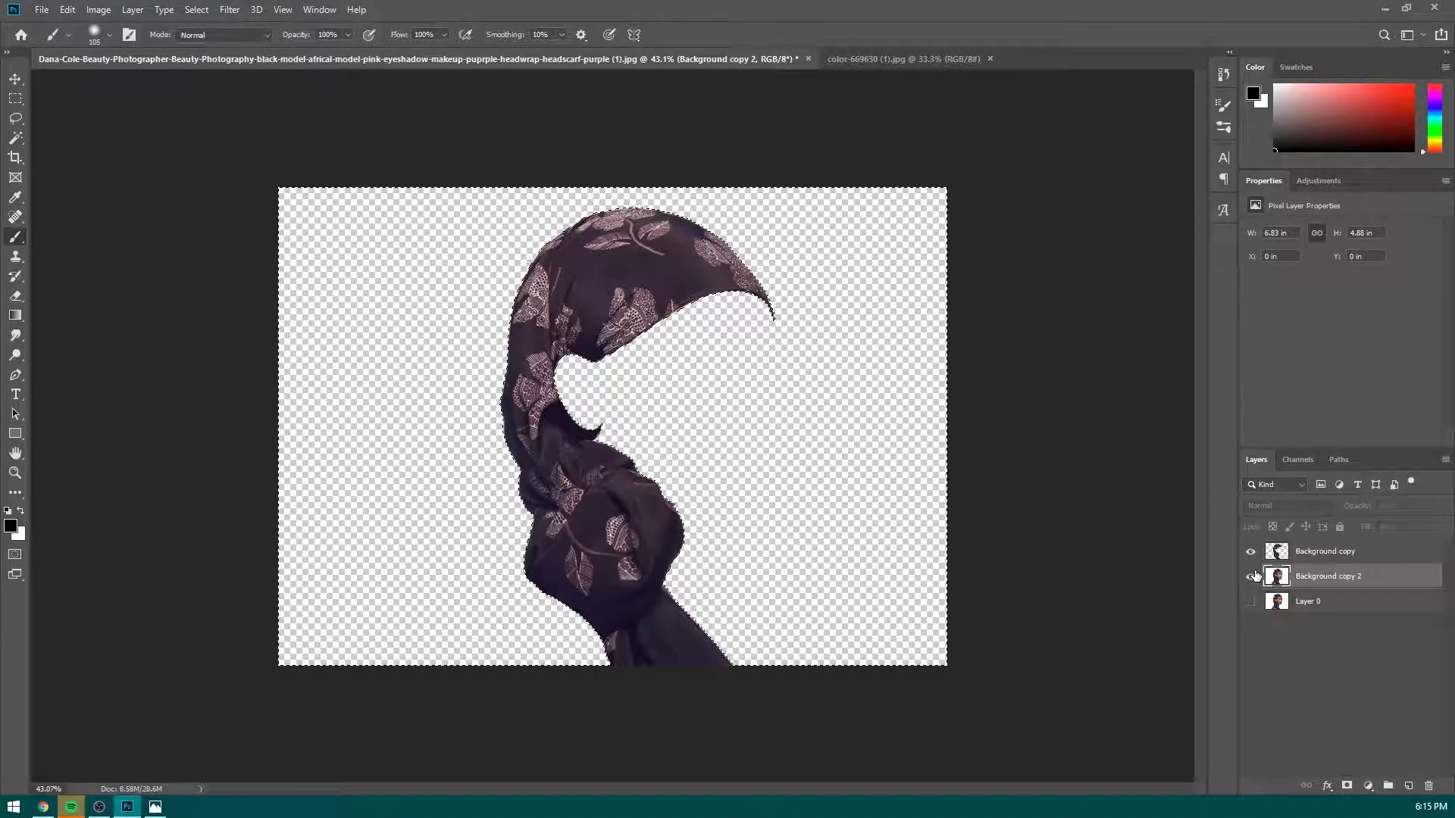
left_click(1251, 576)
key("ctrl+d")
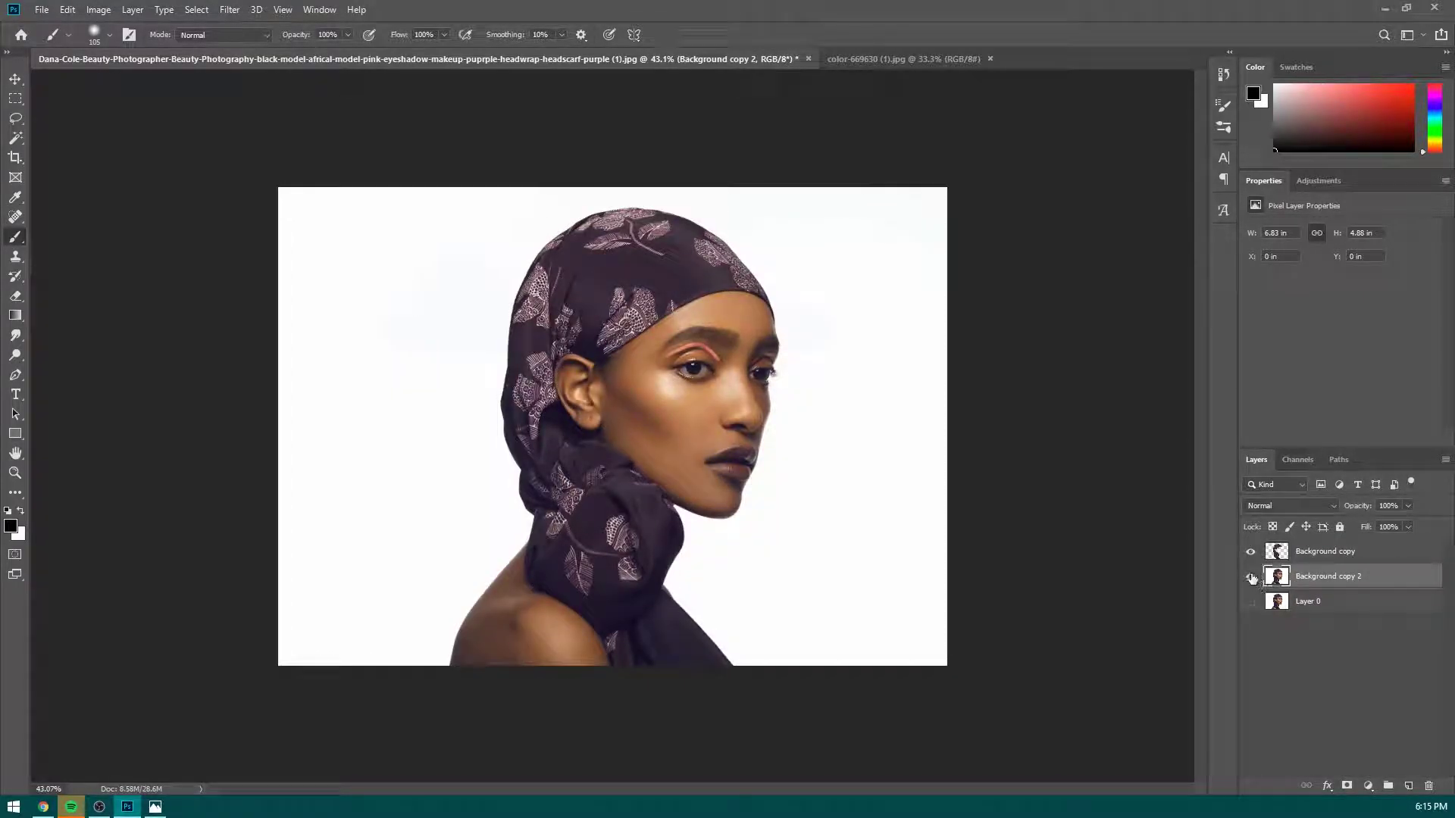
left_click(1251, 578)
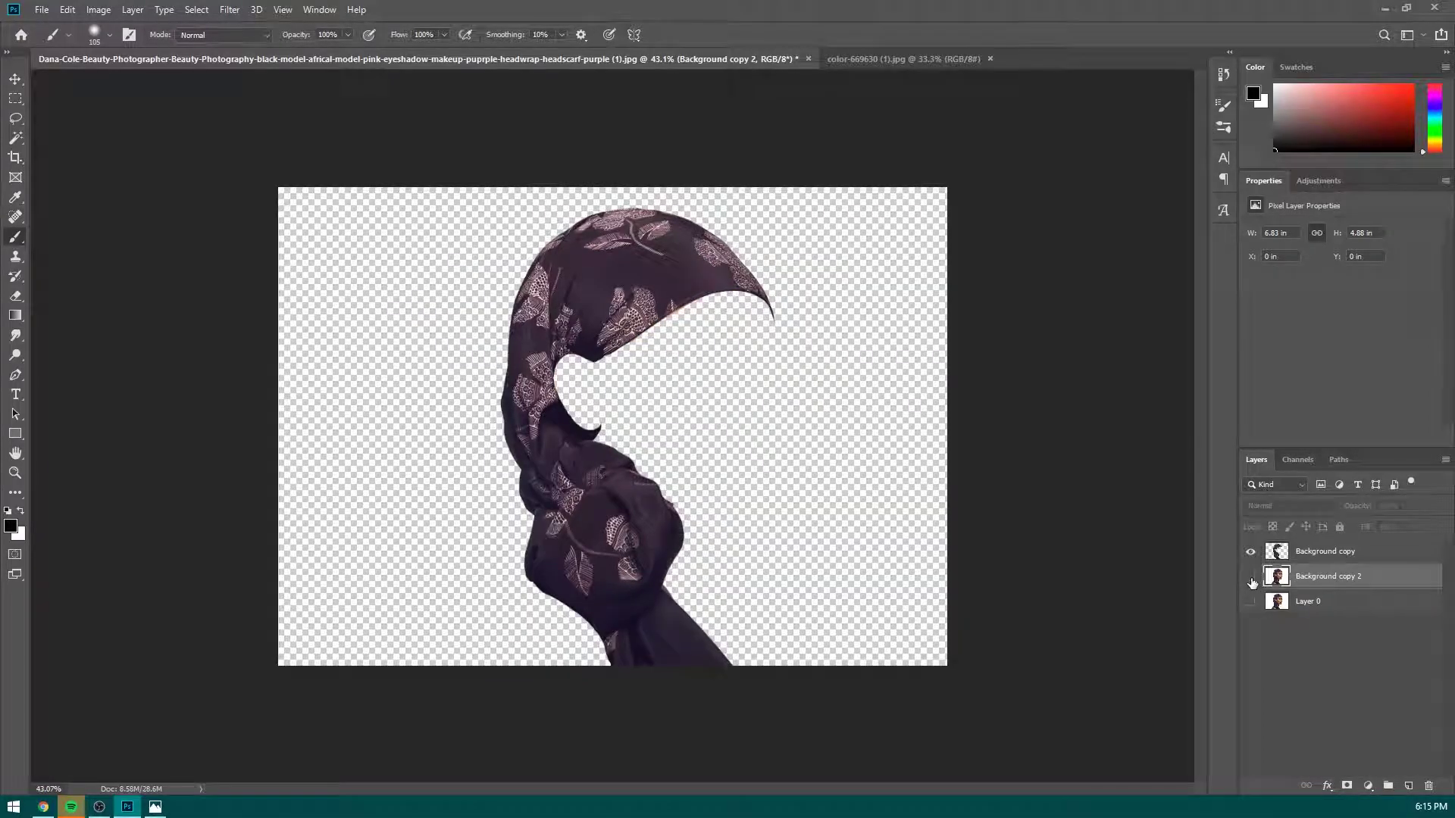
left_click(1251, 577)
Copy the whole blue-purple paint texture from color-669630 (1).jpg and paste it into the portrait document.
left_click(871, 60)
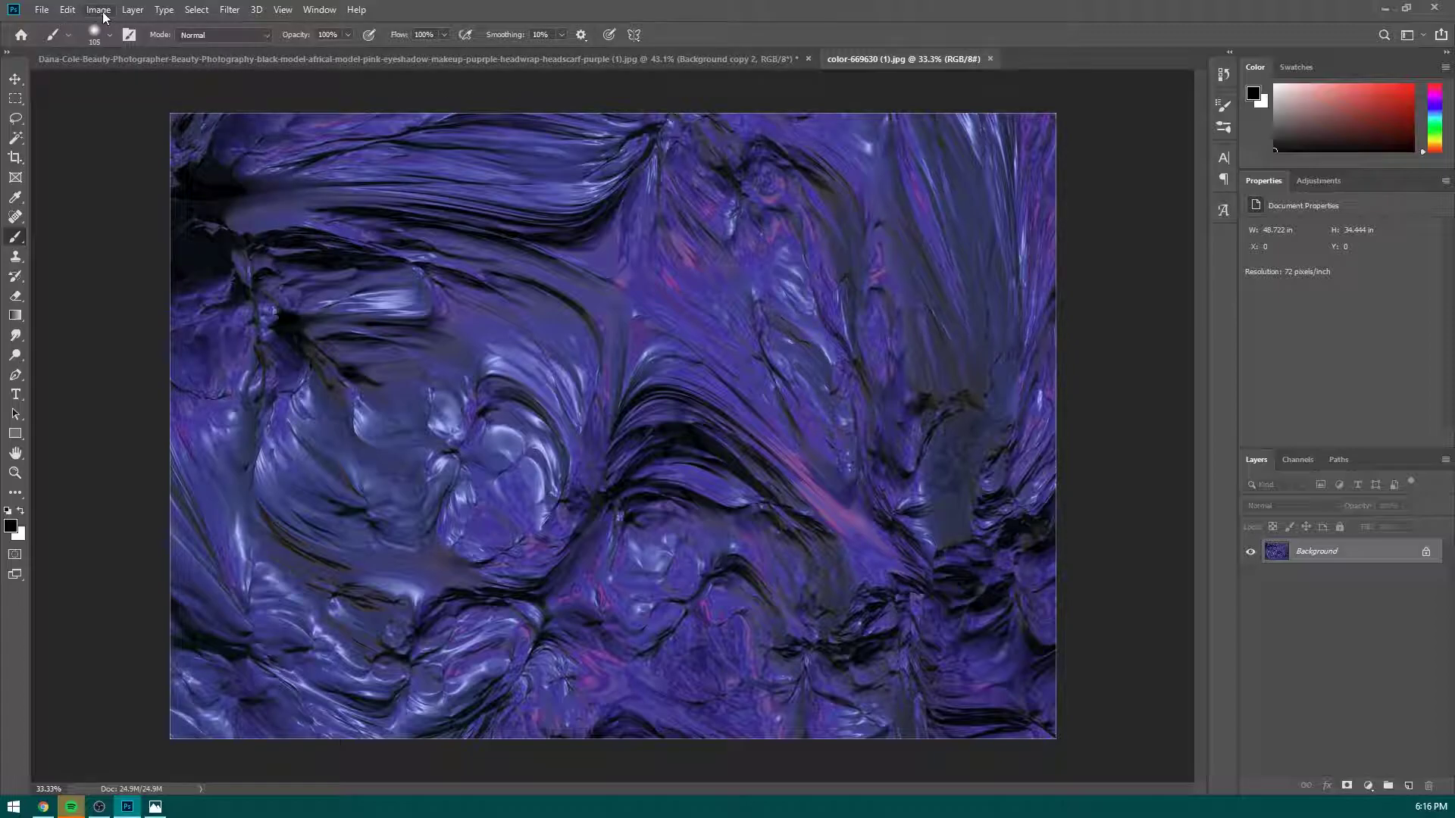
key("ctrl+a")
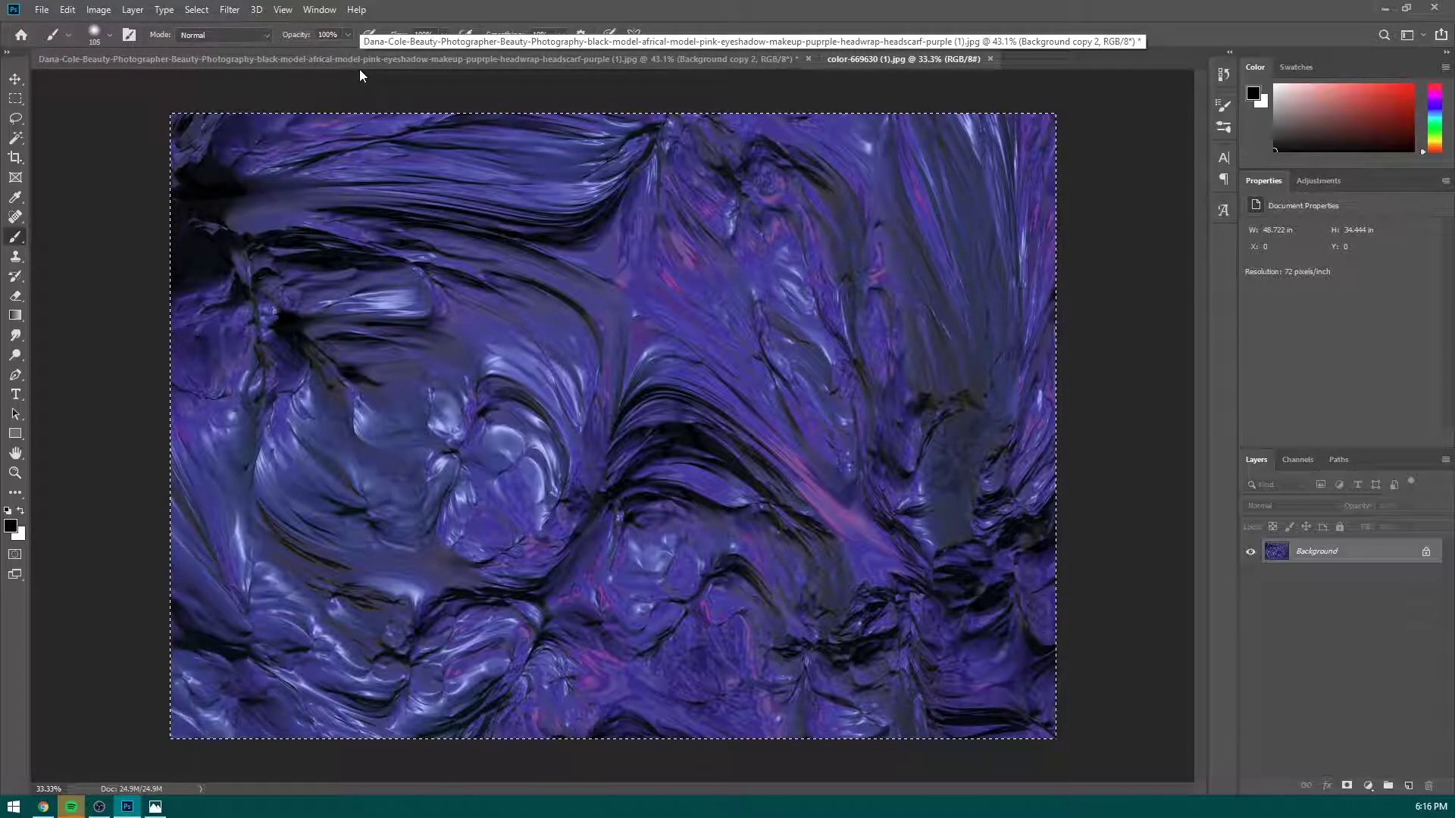
left_click(340, 61)
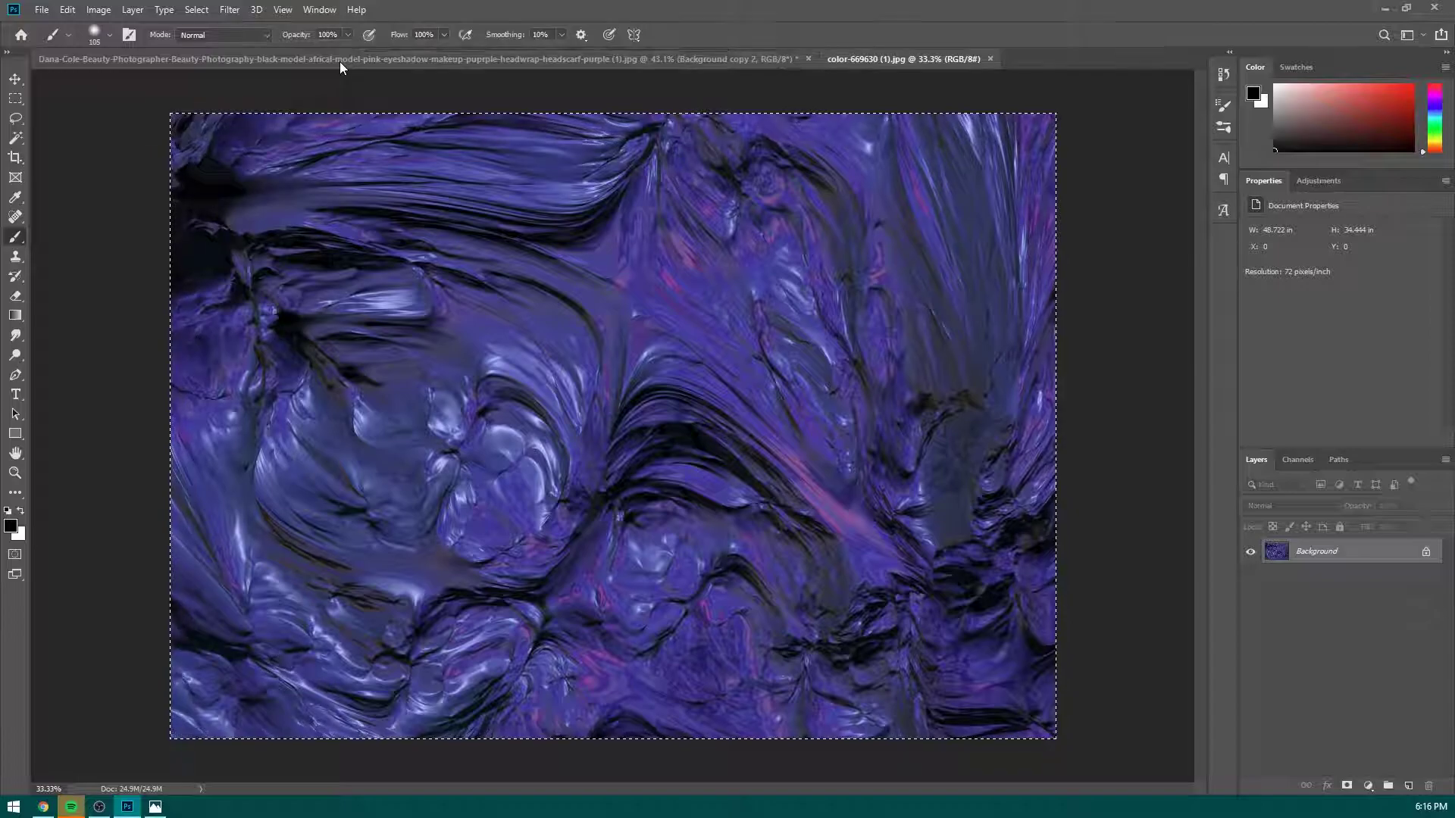
key("ctrl+v")
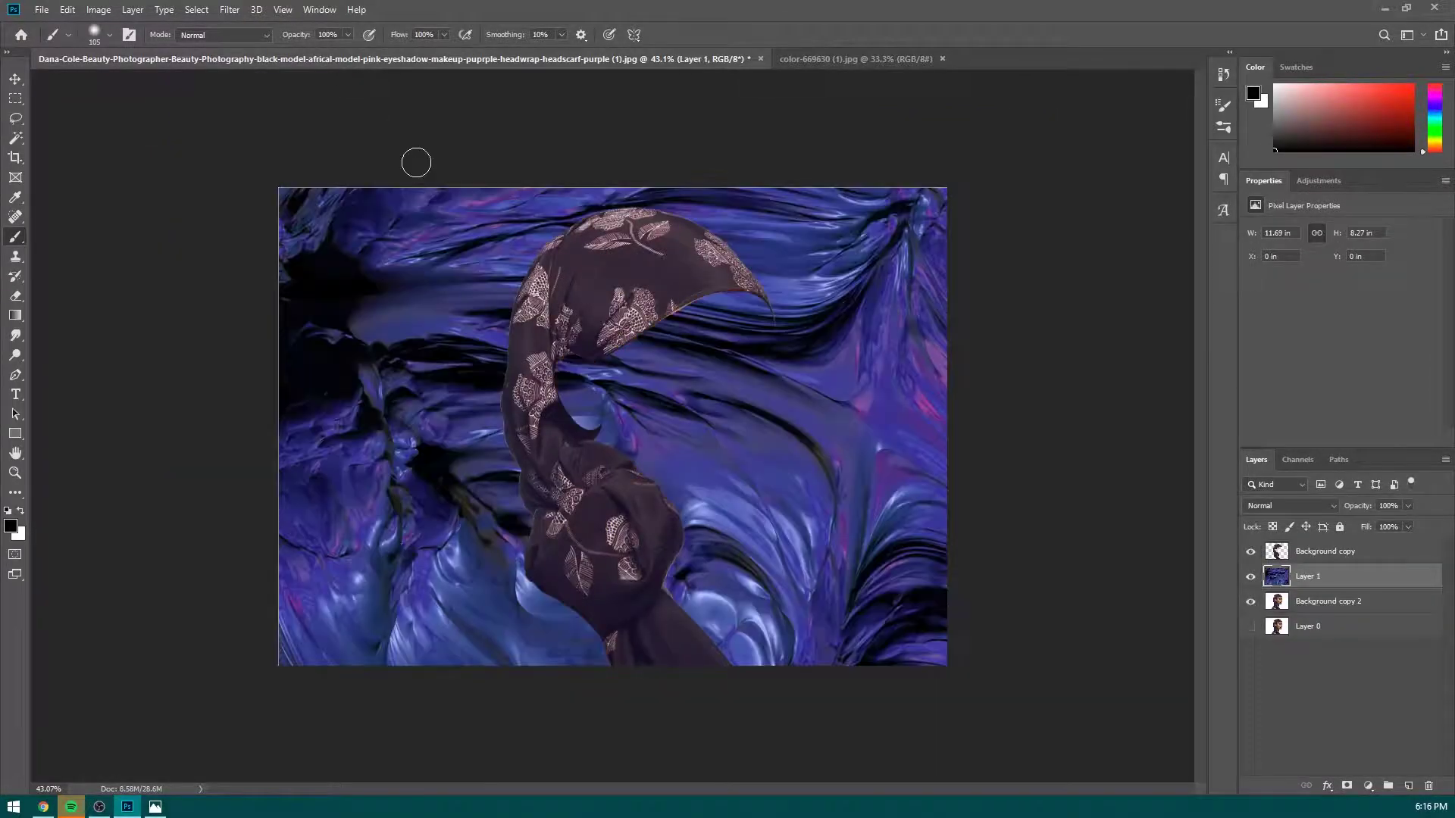
Scale the pasted texture layer to about 62% and position it so it covers the whole canvas.
scroll(648, 316, "down", 3)
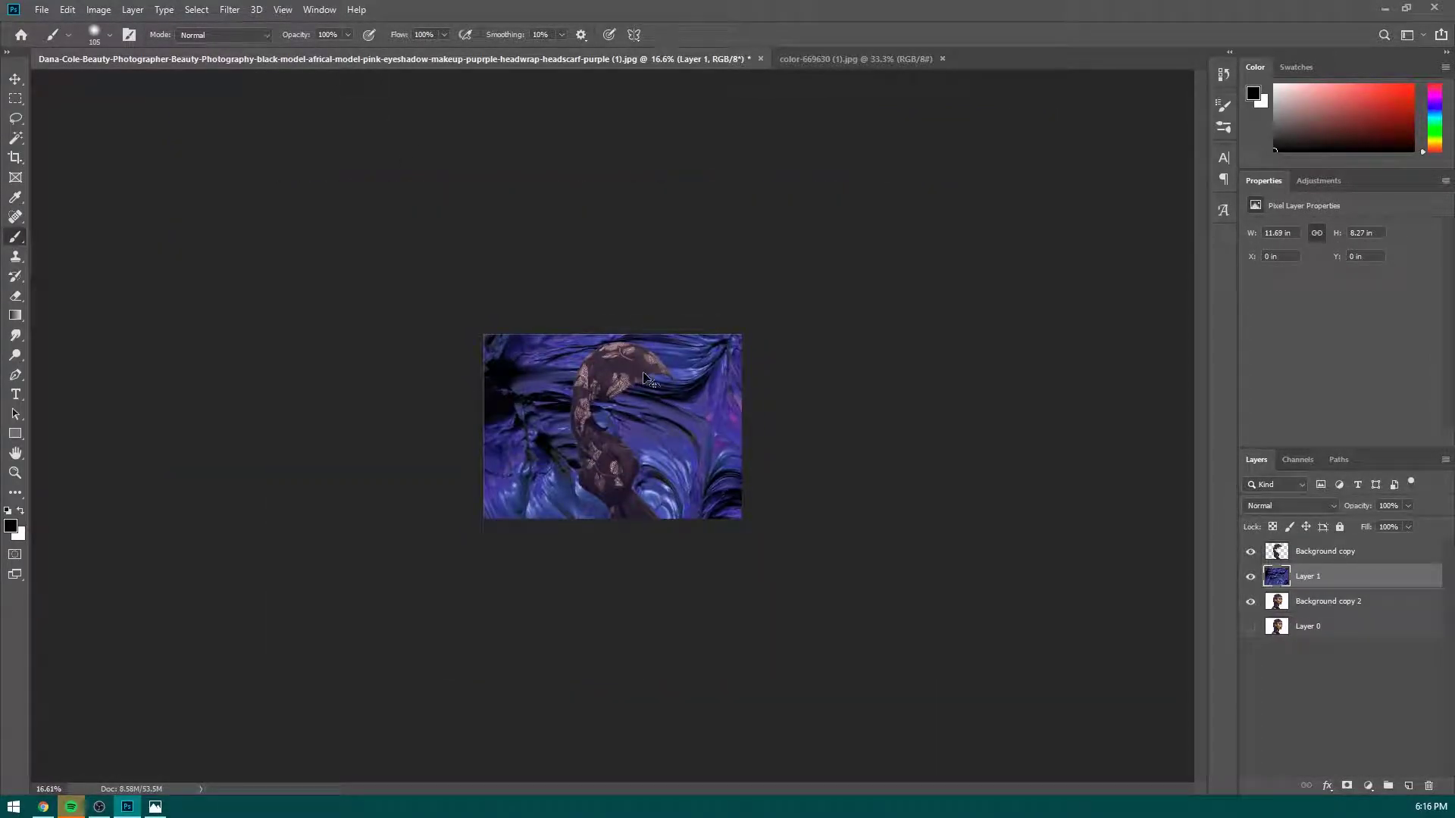
key("ctrl+t")
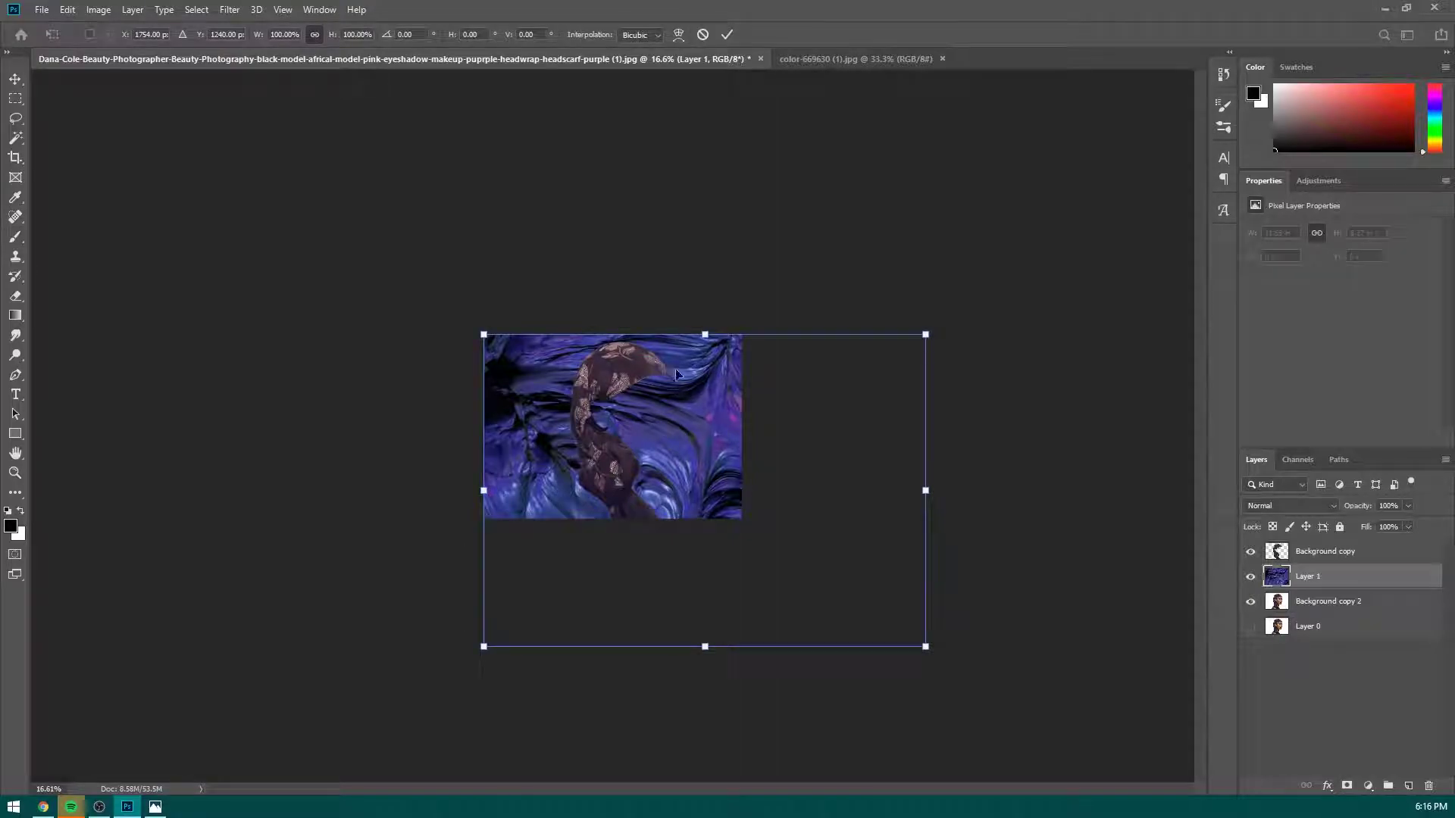
left_click_drag(939, 664, 727, 468)
key("ctrl+0")
scroll(544, 341, "up", 5)
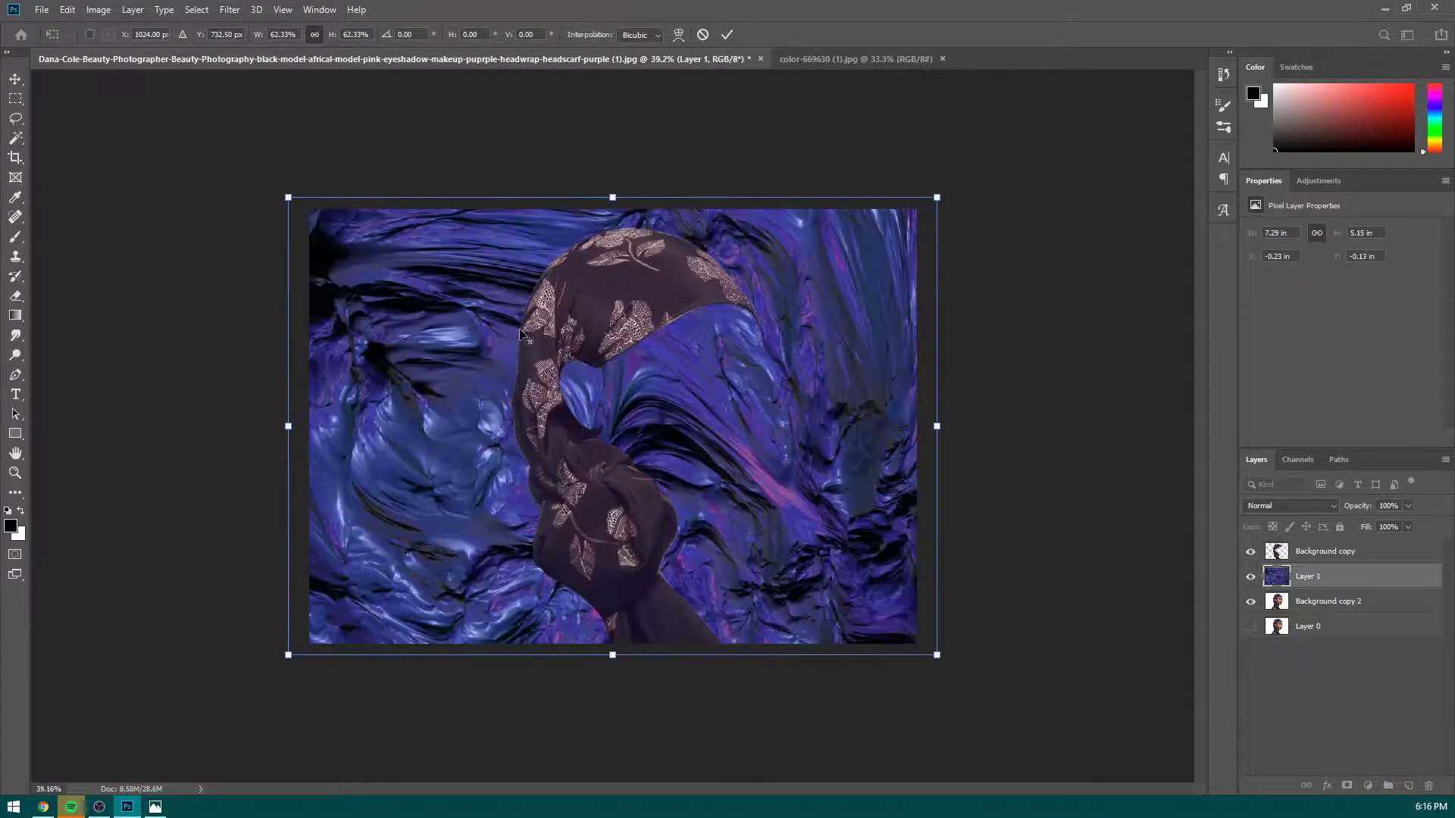
mouse_move(378, 242)
left_mouse_down()
mouse_move(399, 265)
mouse_move(384, 256)
left_mouse_up()
scroll(339, 194, "up", 1)
scroll(333, 198, "down", 2)
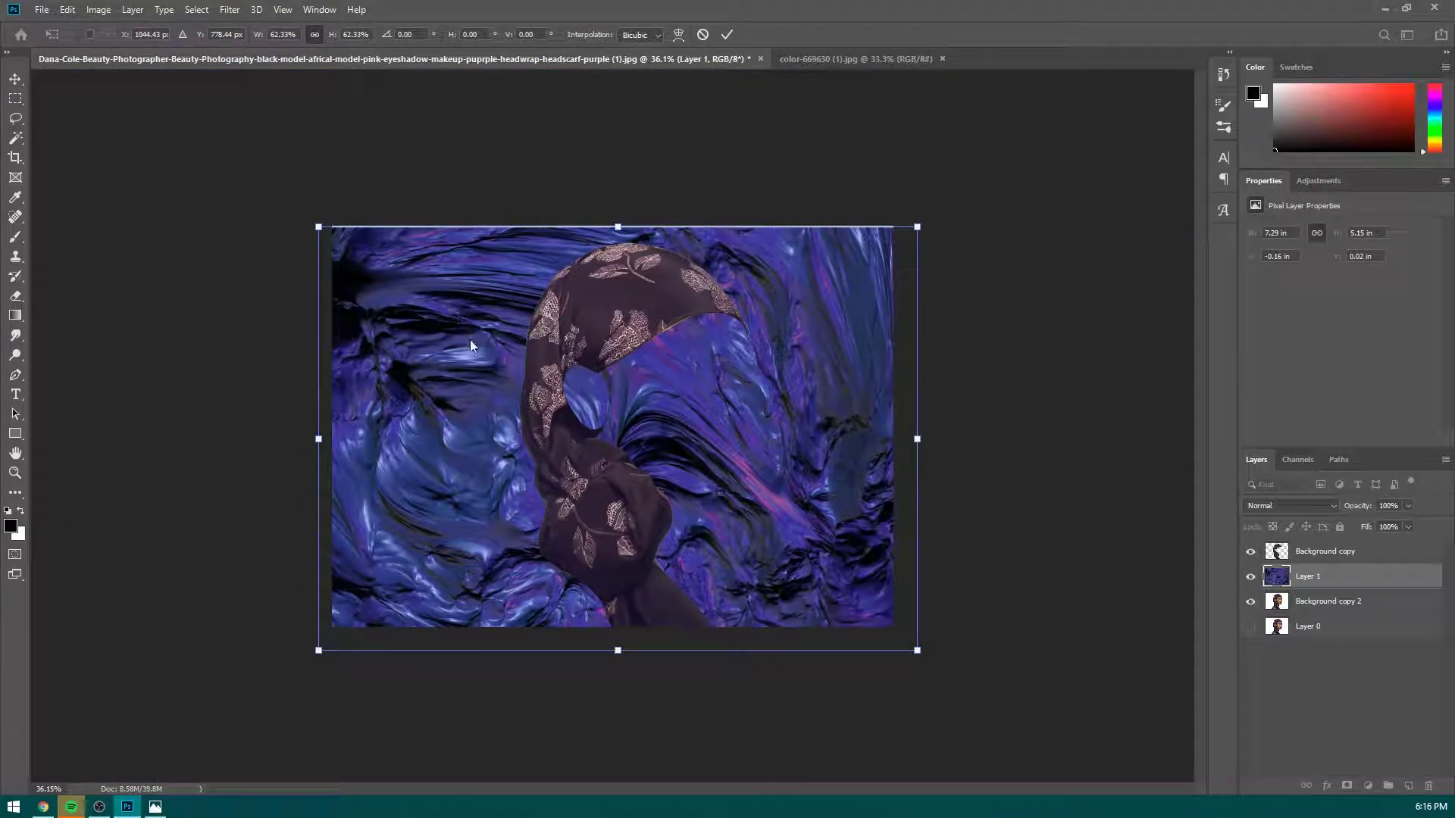
mouse_move(466, 341)
left_mouse_down()
mouse_move(481, 302)
mouse_move(493, 307)
left_mouse_up()
key("Return")
key("b")
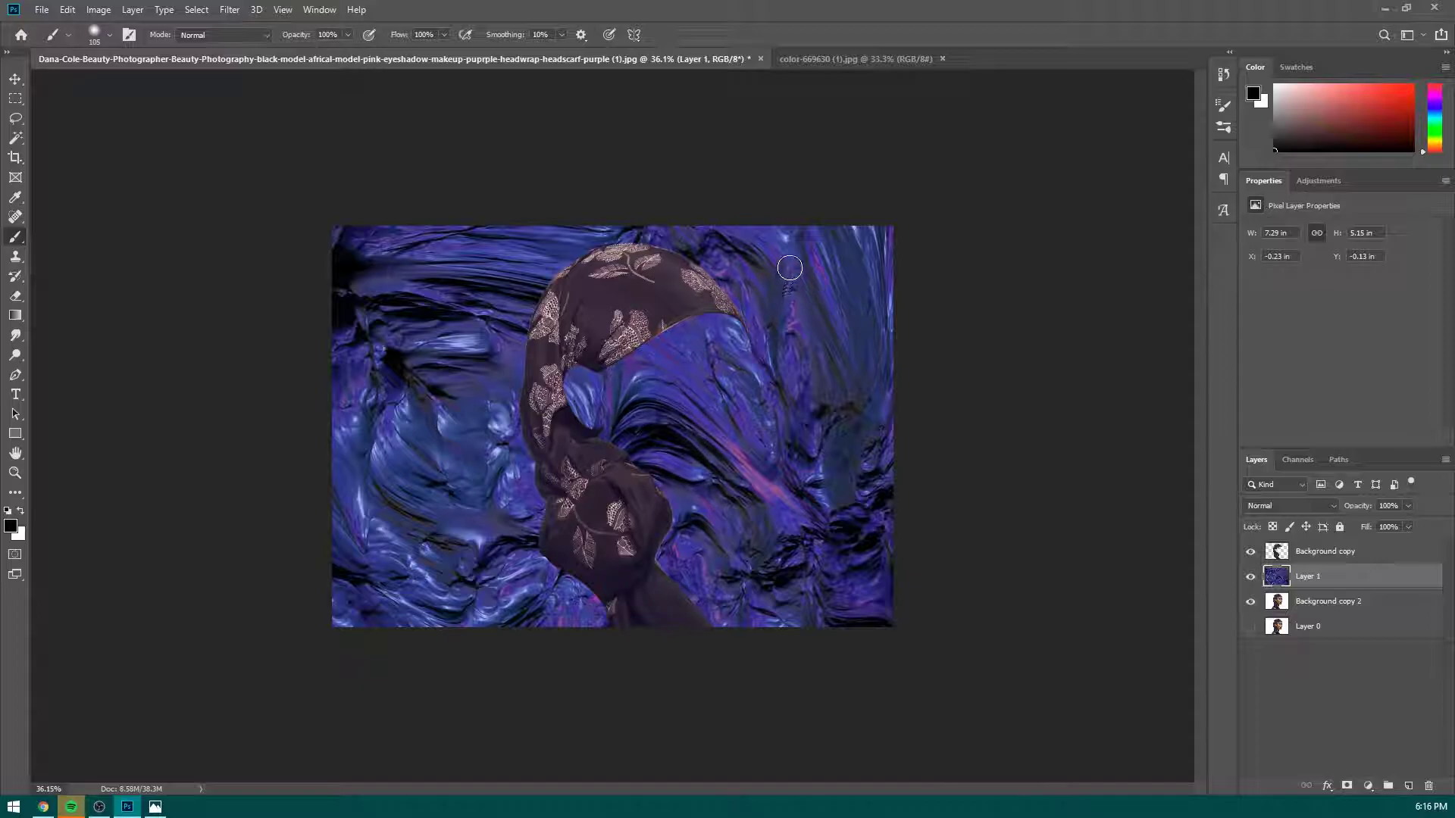
key("ctrl+t")
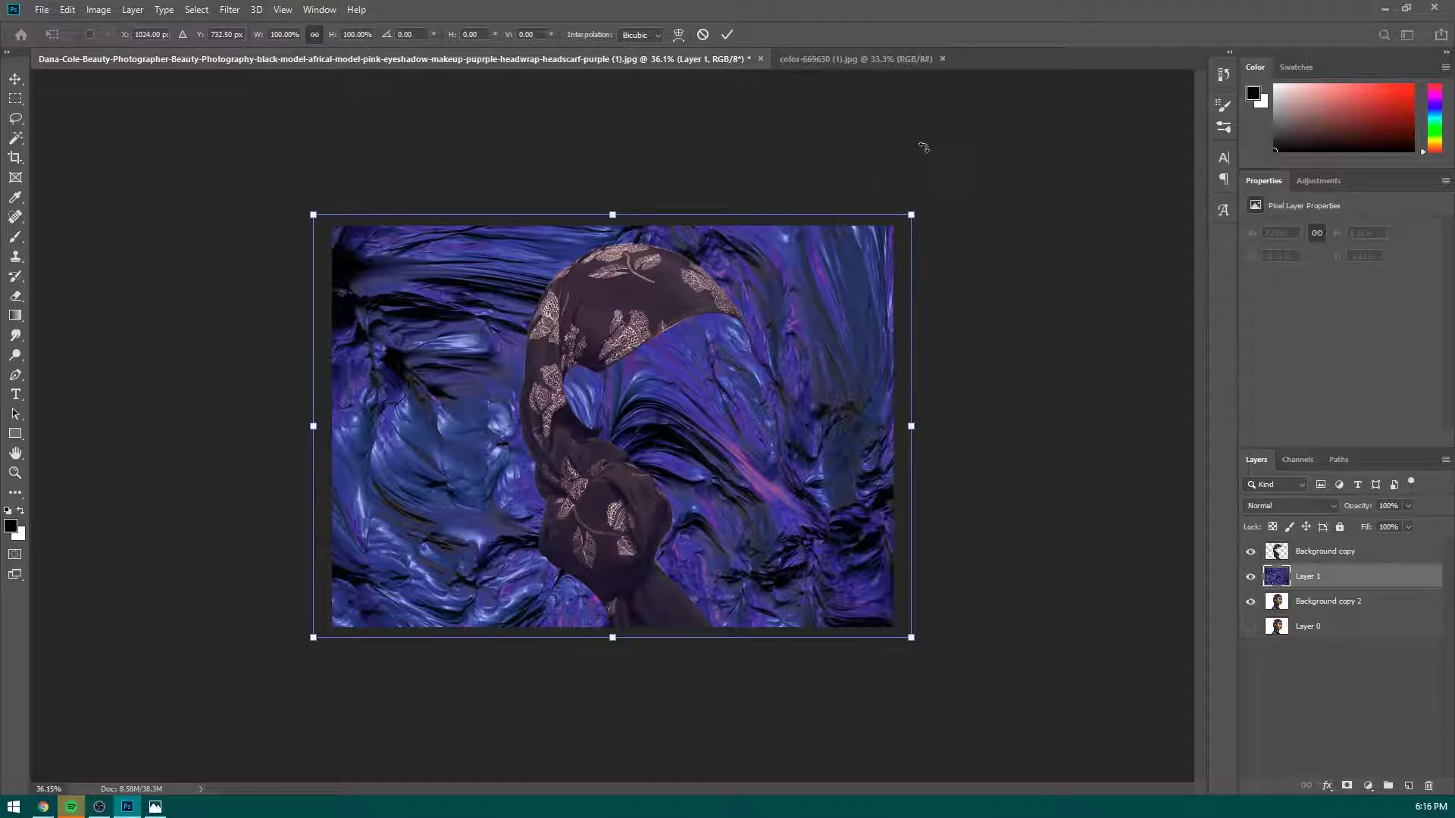
mouse_move(943, 176)
left_mouse_down()
mouse_move(928, 530)
mouse_move(375, 557)
mouse_move(409, 620)
mouse_move(396, 595)
mouse_move(530, 234)
mouse_move(402, 234)
mouse_move(915, 406)
mouse_move(909, 215)
left_mouse_up()
key("Return")
key("b")
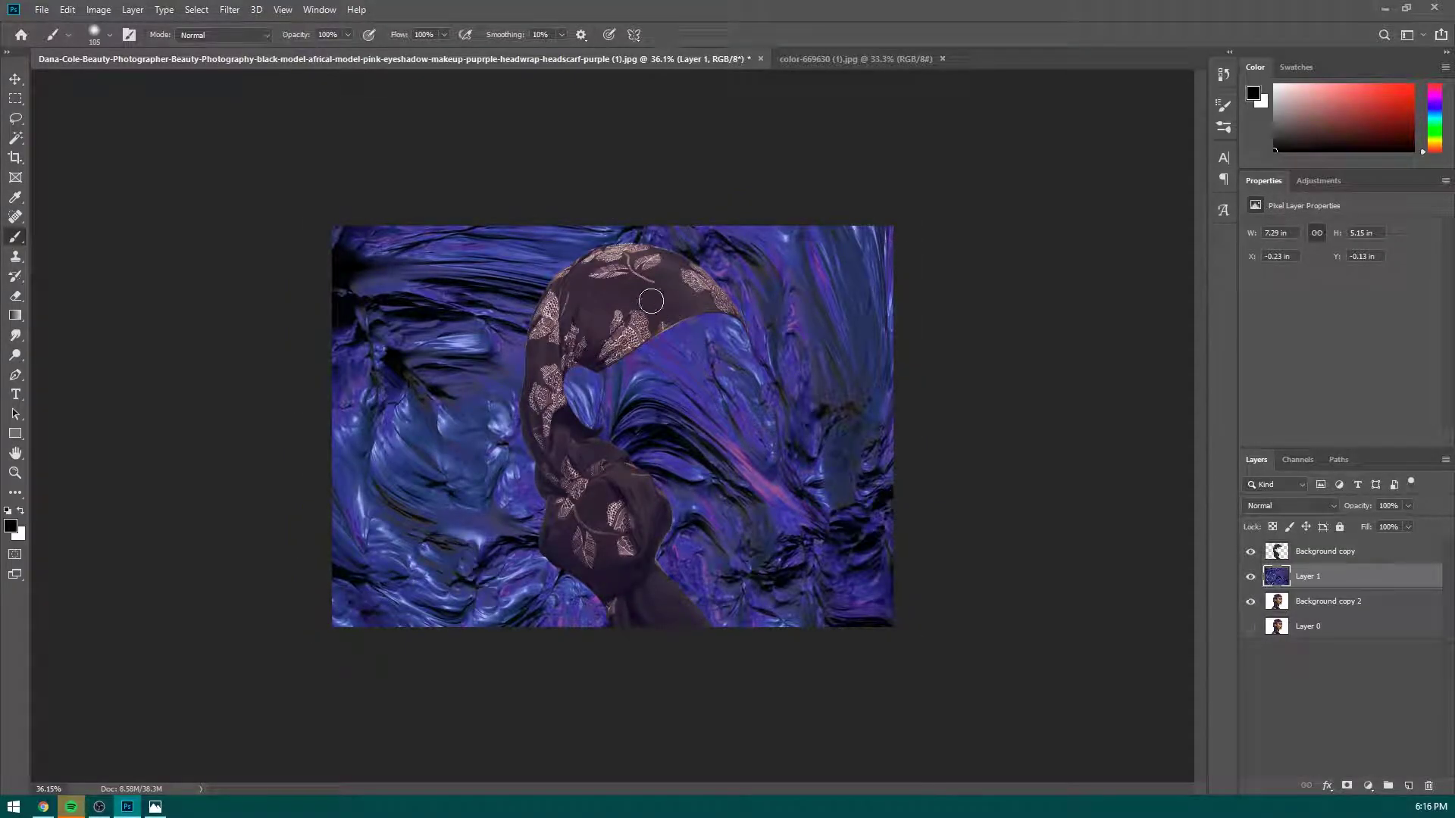
Duplicate the texture layer and move the headscarf cutout layer beneath both texture layers.
right_click(1330, 583)
left_click(1160, 249)
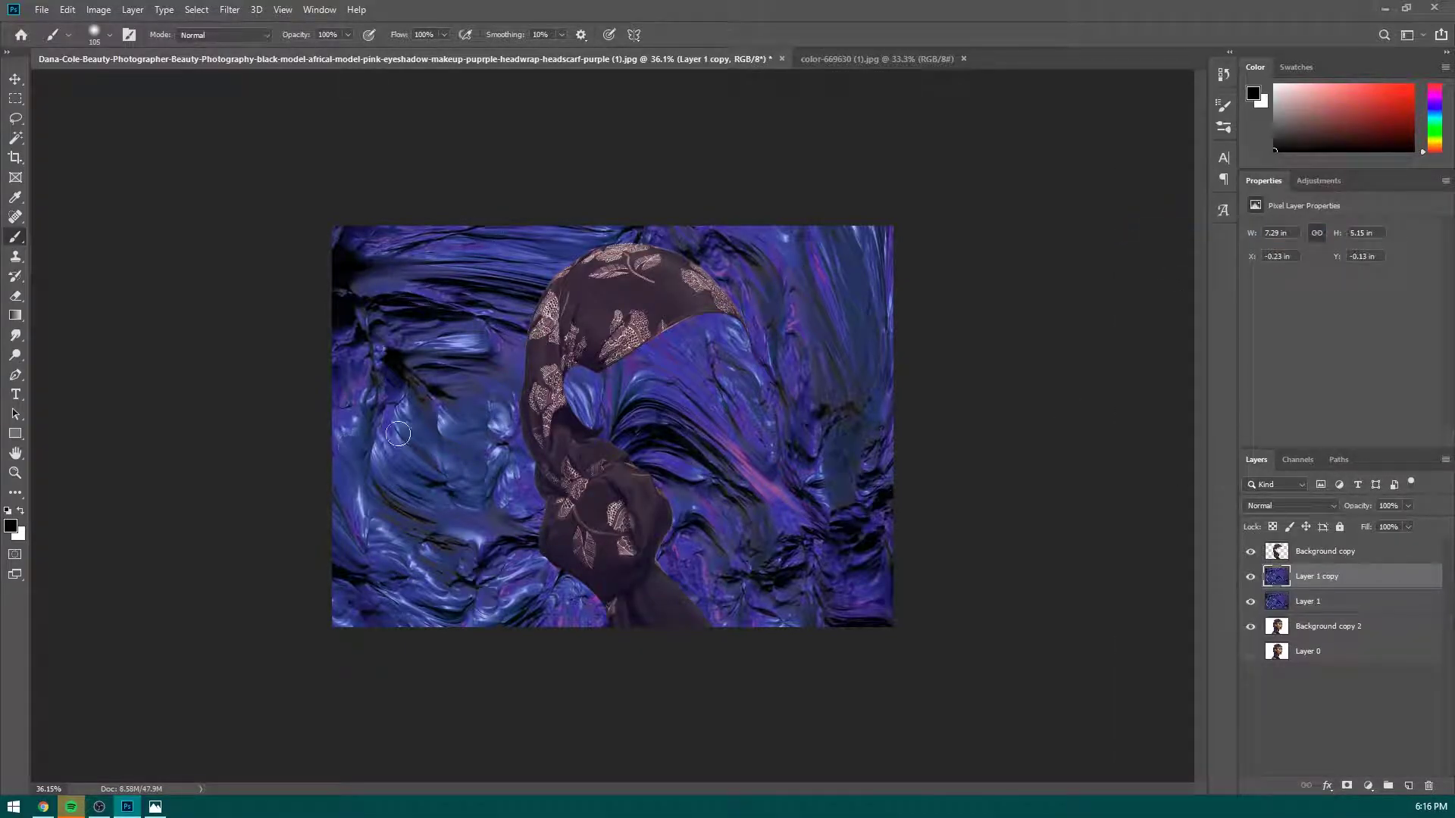
left_click_drag(1319, 556, 1334, 612)
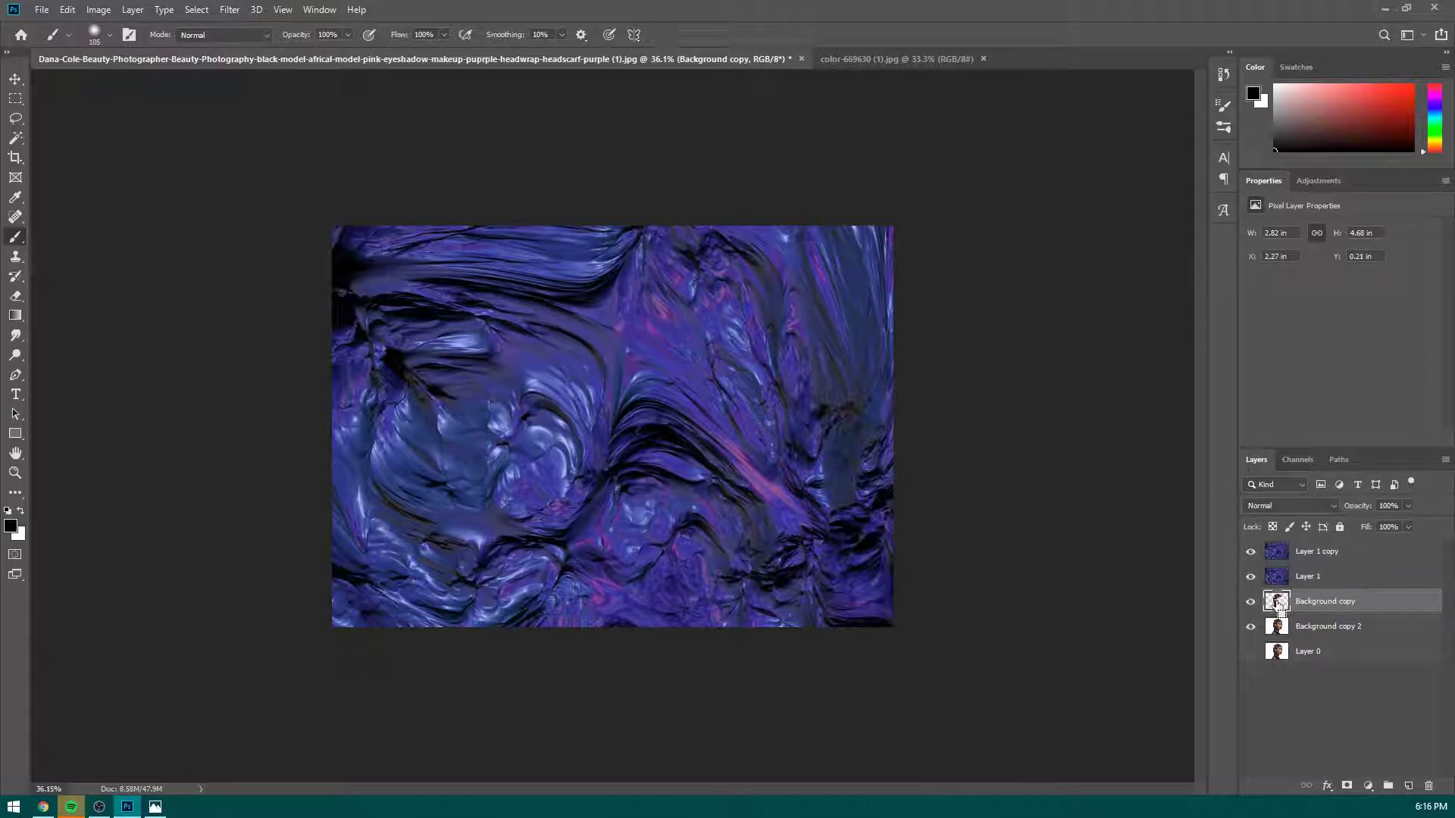
Load the headscarf cutout's outline as a selection, invert it and delete everything outside the scarf shape from Layer 1.
scroll(605, 406, "up", 3)
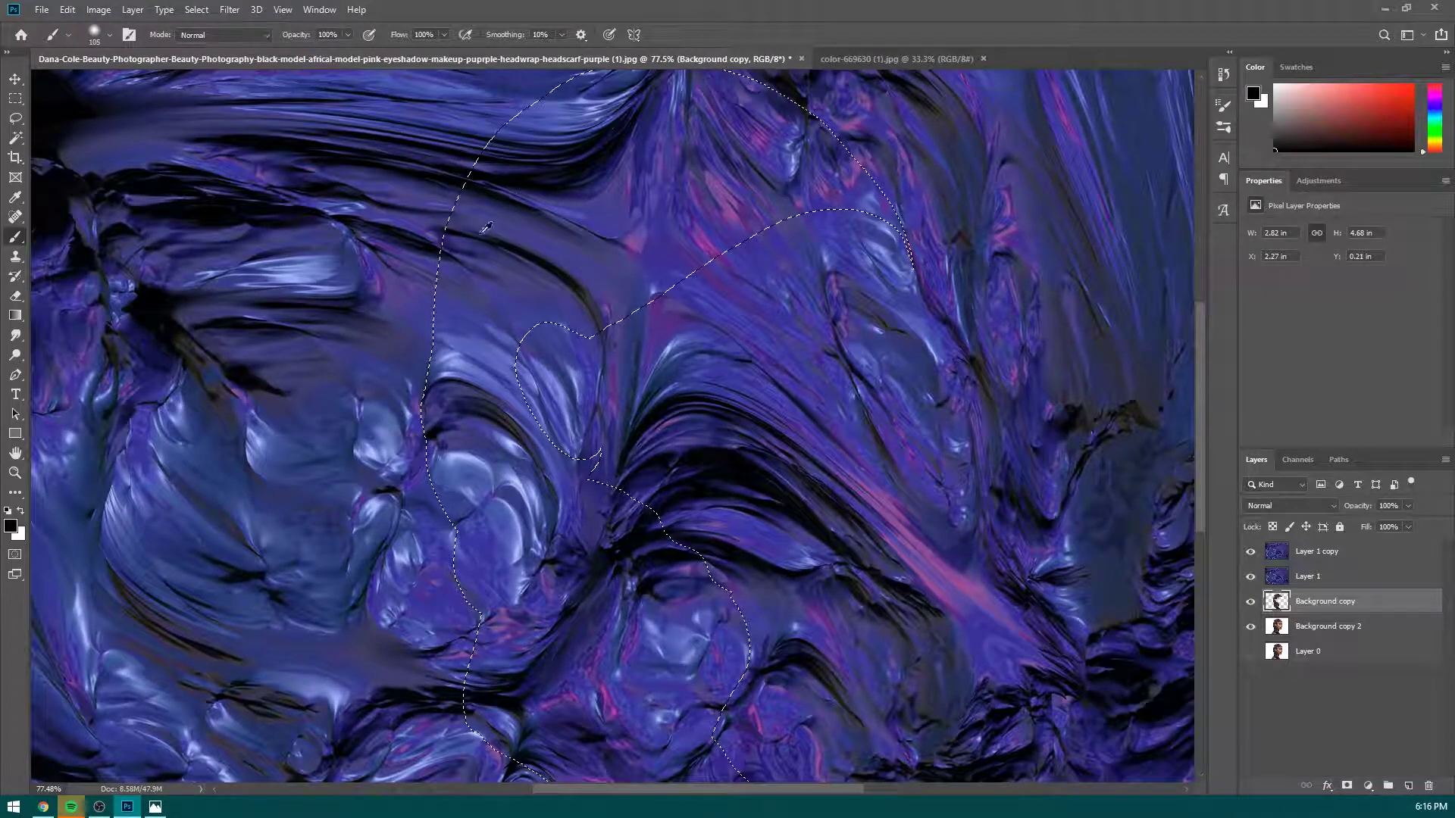
scroll(685, 366, "down", 3)
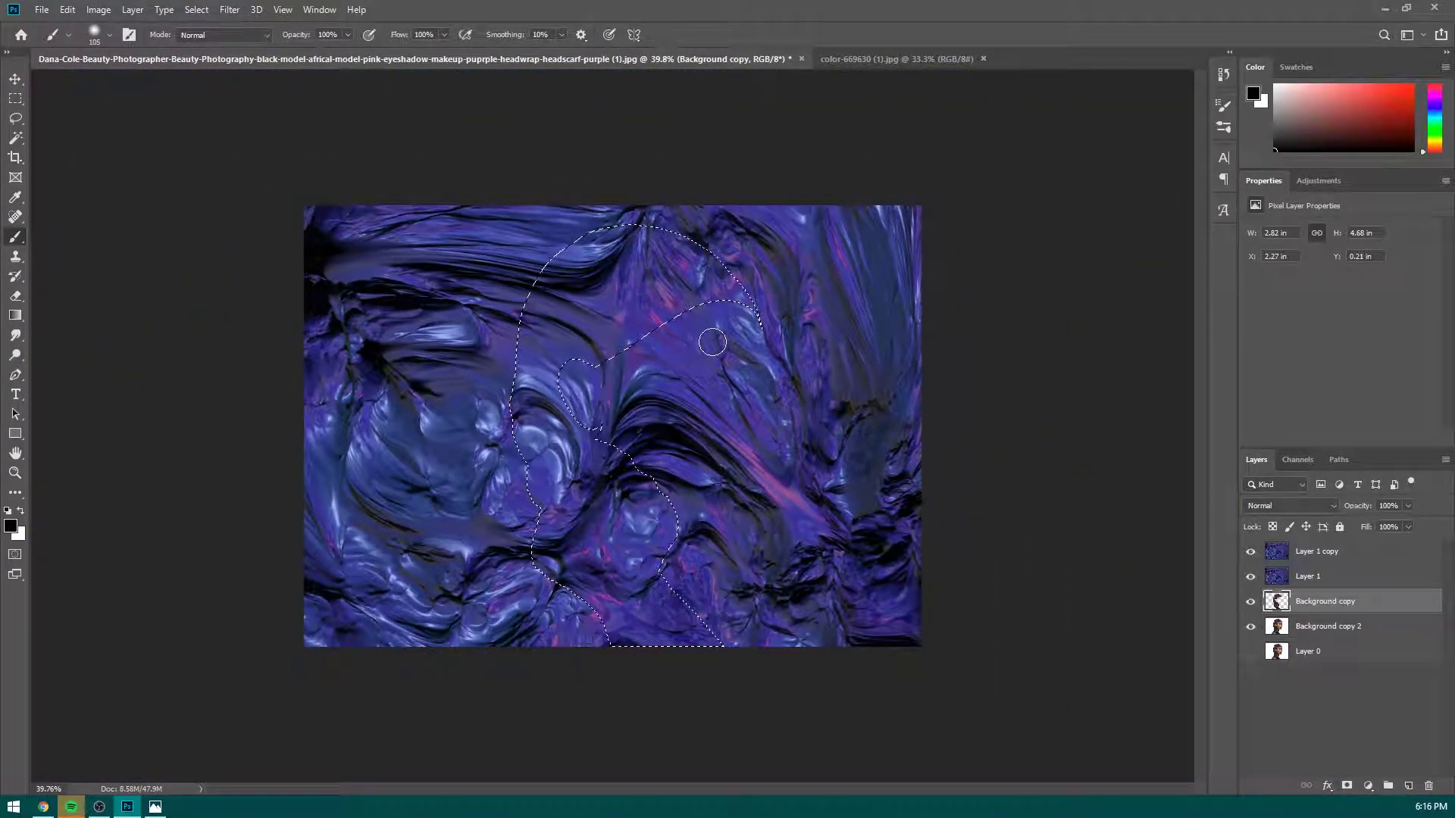
left_click(1337, 578)
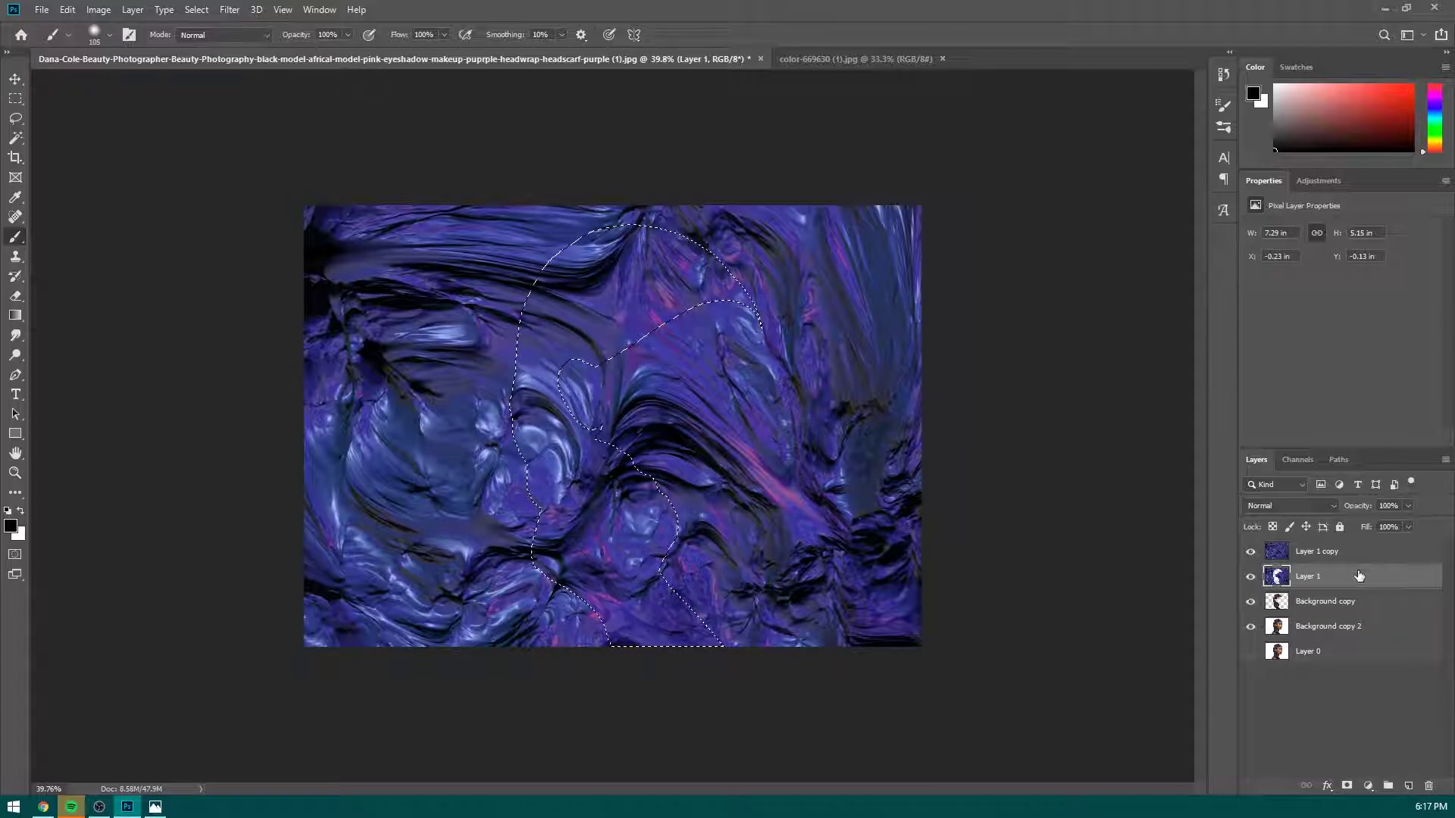
key("ctrl+shift+i")
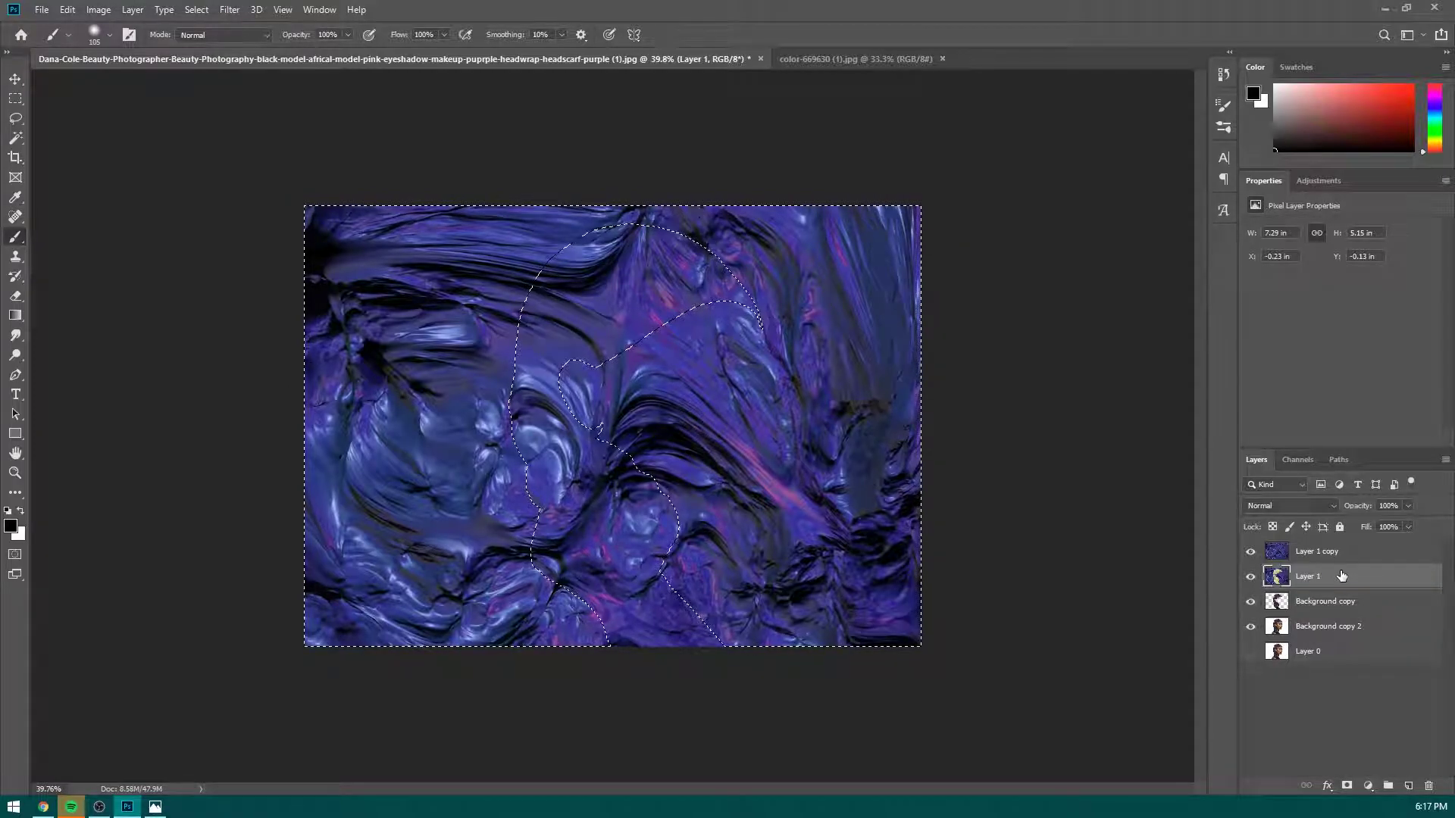
key("ctrl+shift+i")
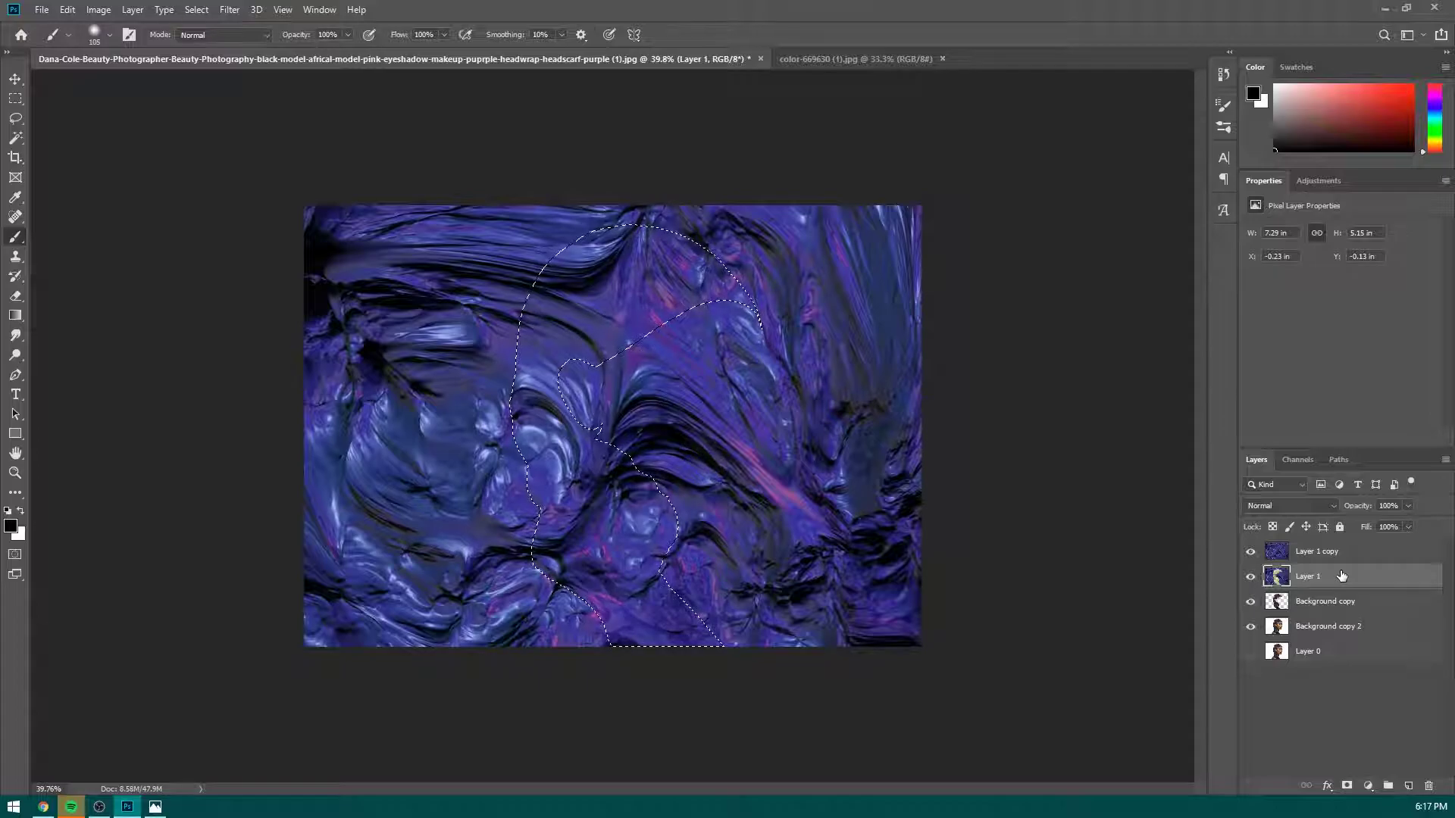
key("ctrl+shift+i")
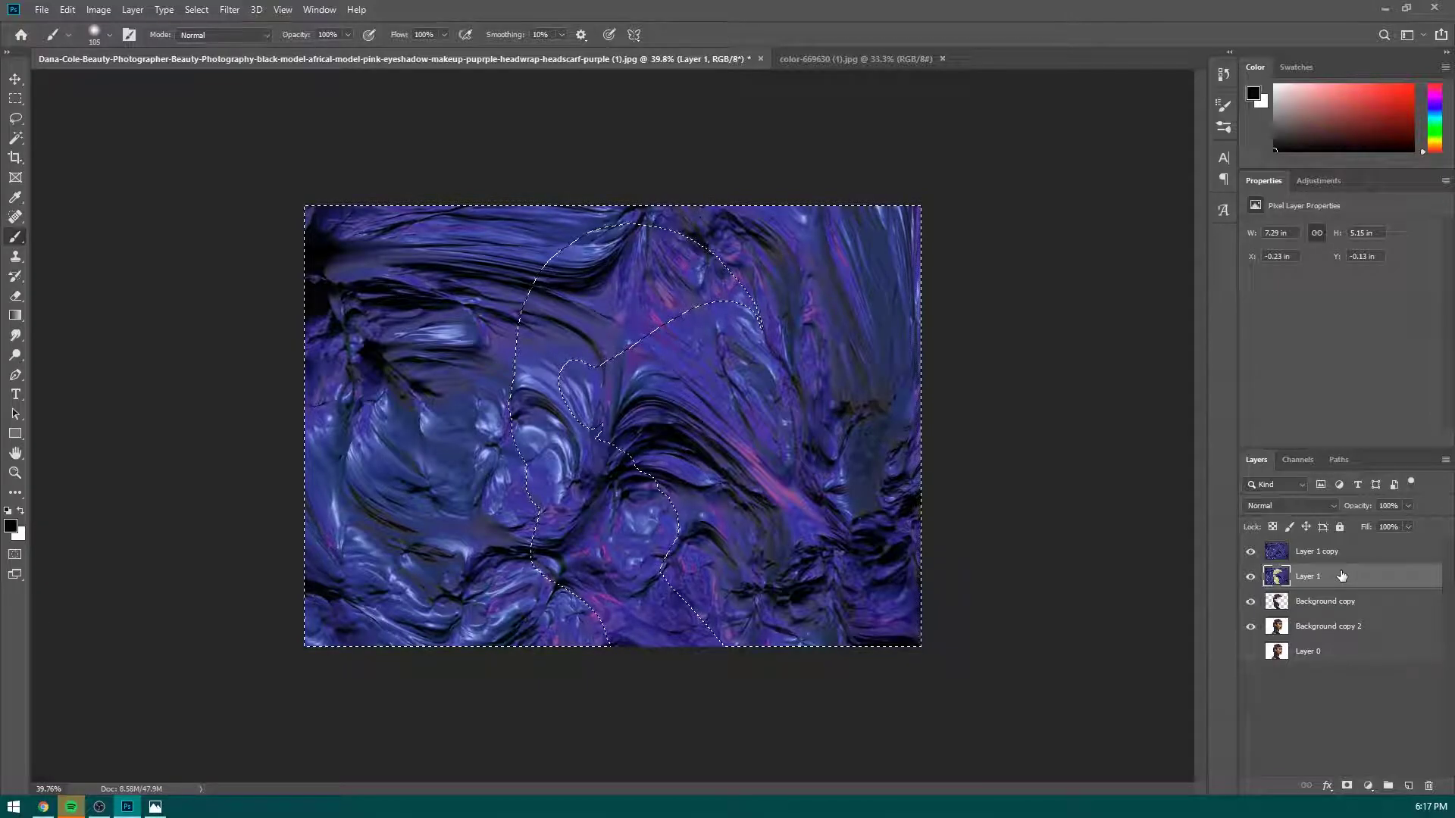
key("Delete")
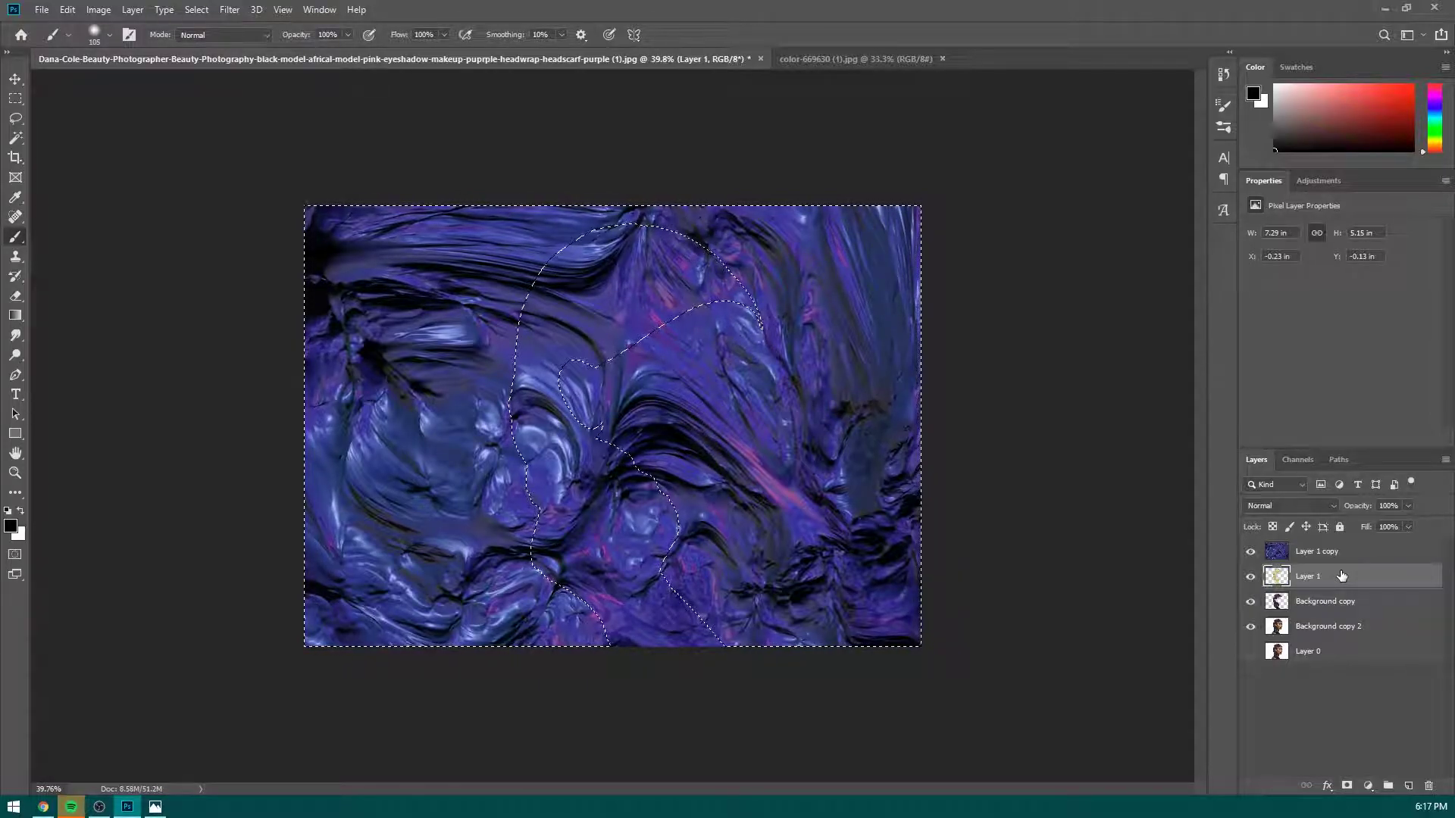
Hide all layers except the scarf-shaped texture on Layer 1, deselect, and invert its colours back to blue-purple.
left_click(1250, 552)
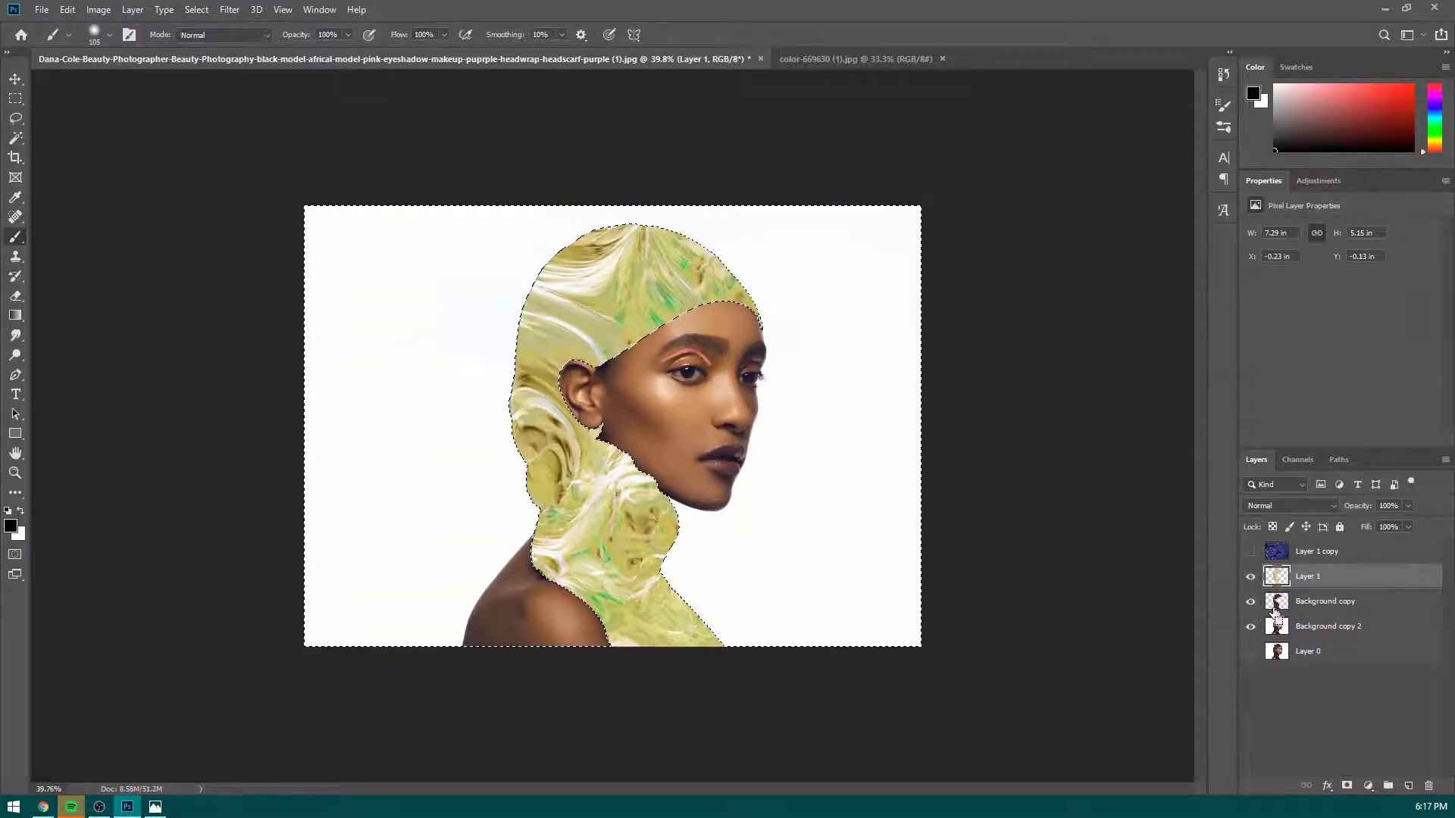
left_click_drag(1251, 624, 1251, 601)
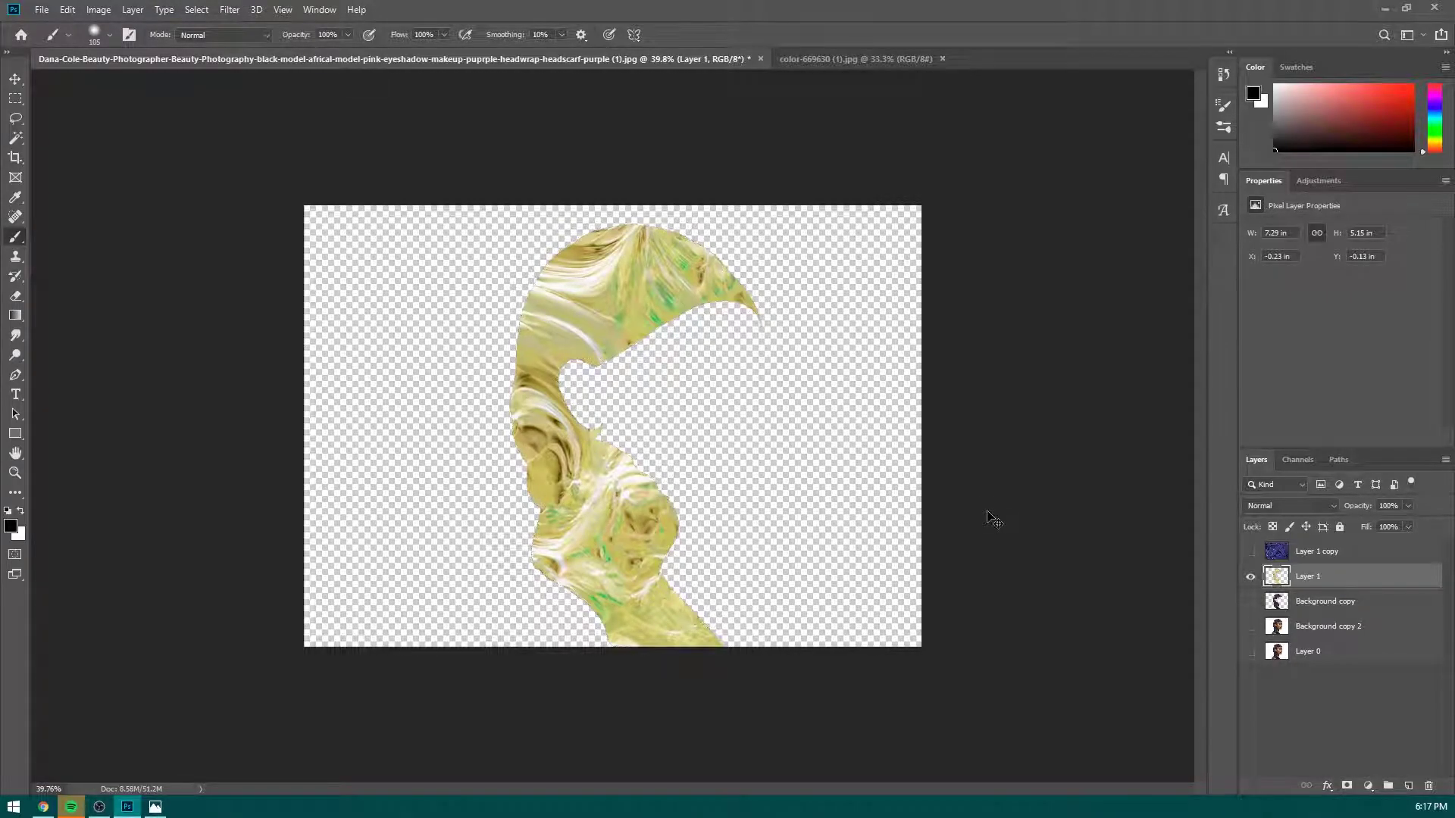
key("ctrl+i")
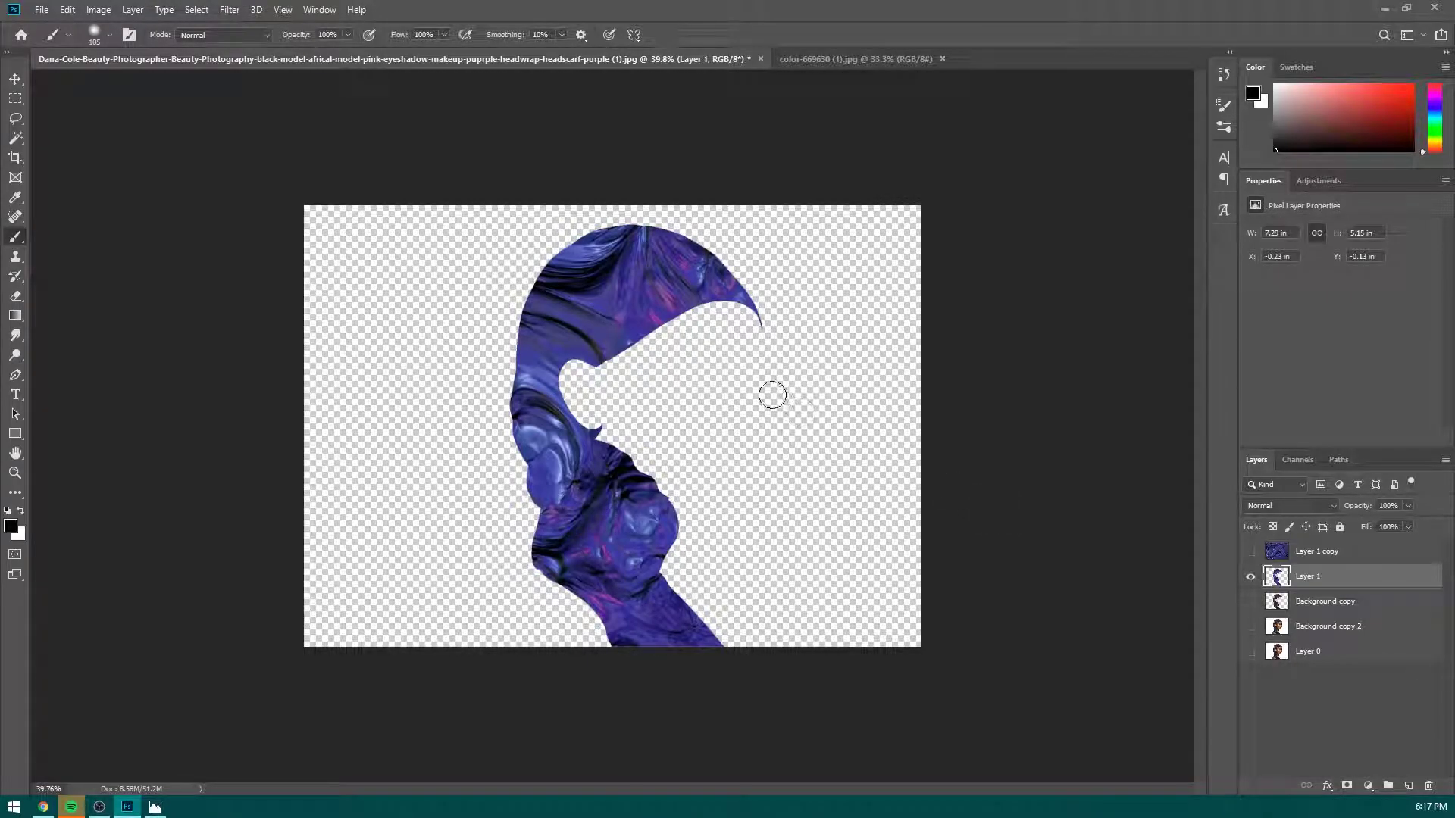
Show Layer 1 copy, select the whole canvas and contract the selection by 40 pixels with the effect applied at canvas bounds.
scroll(657, 496, "up", 5)
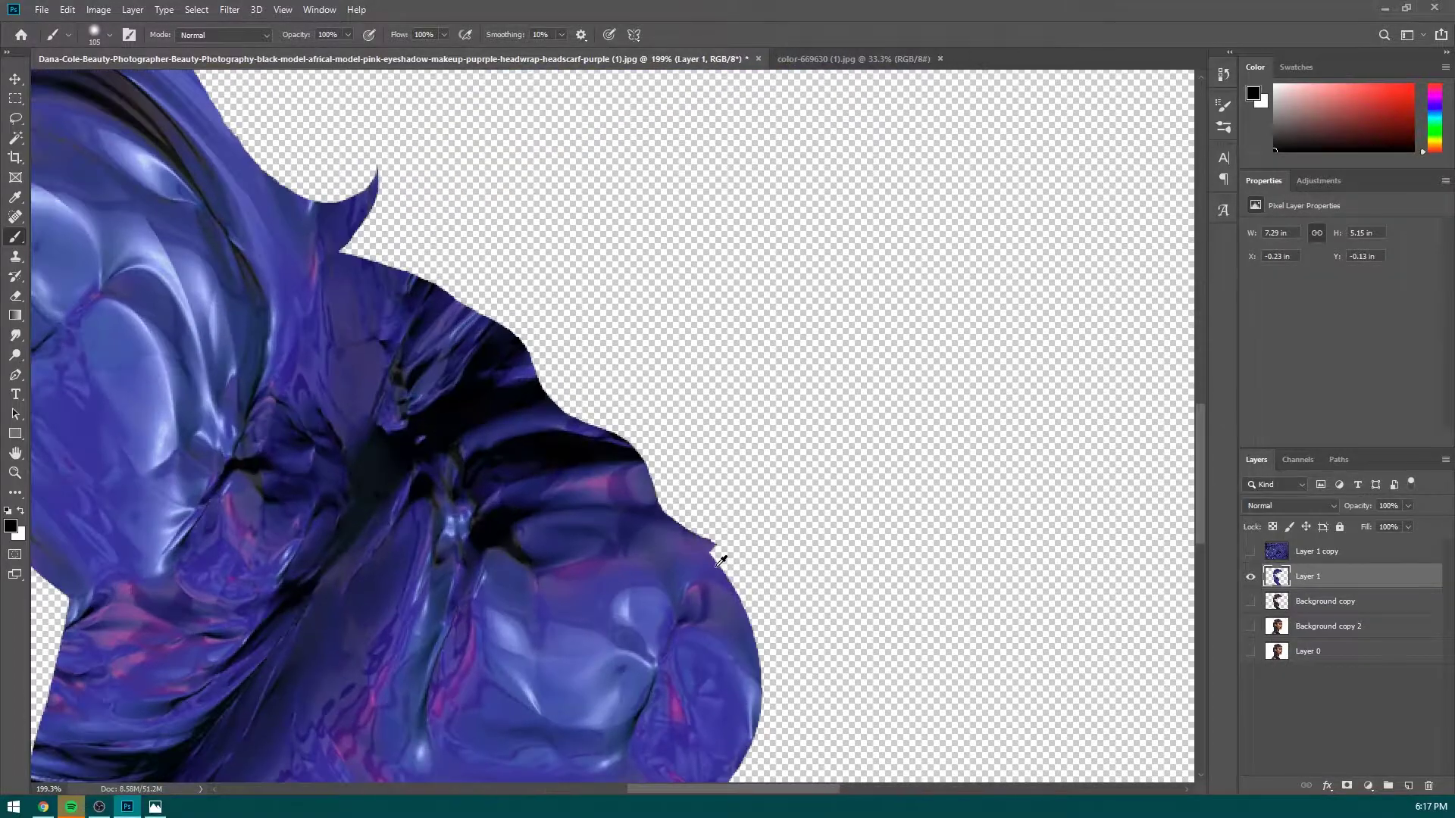
scroll(670, 563, "down", 5)
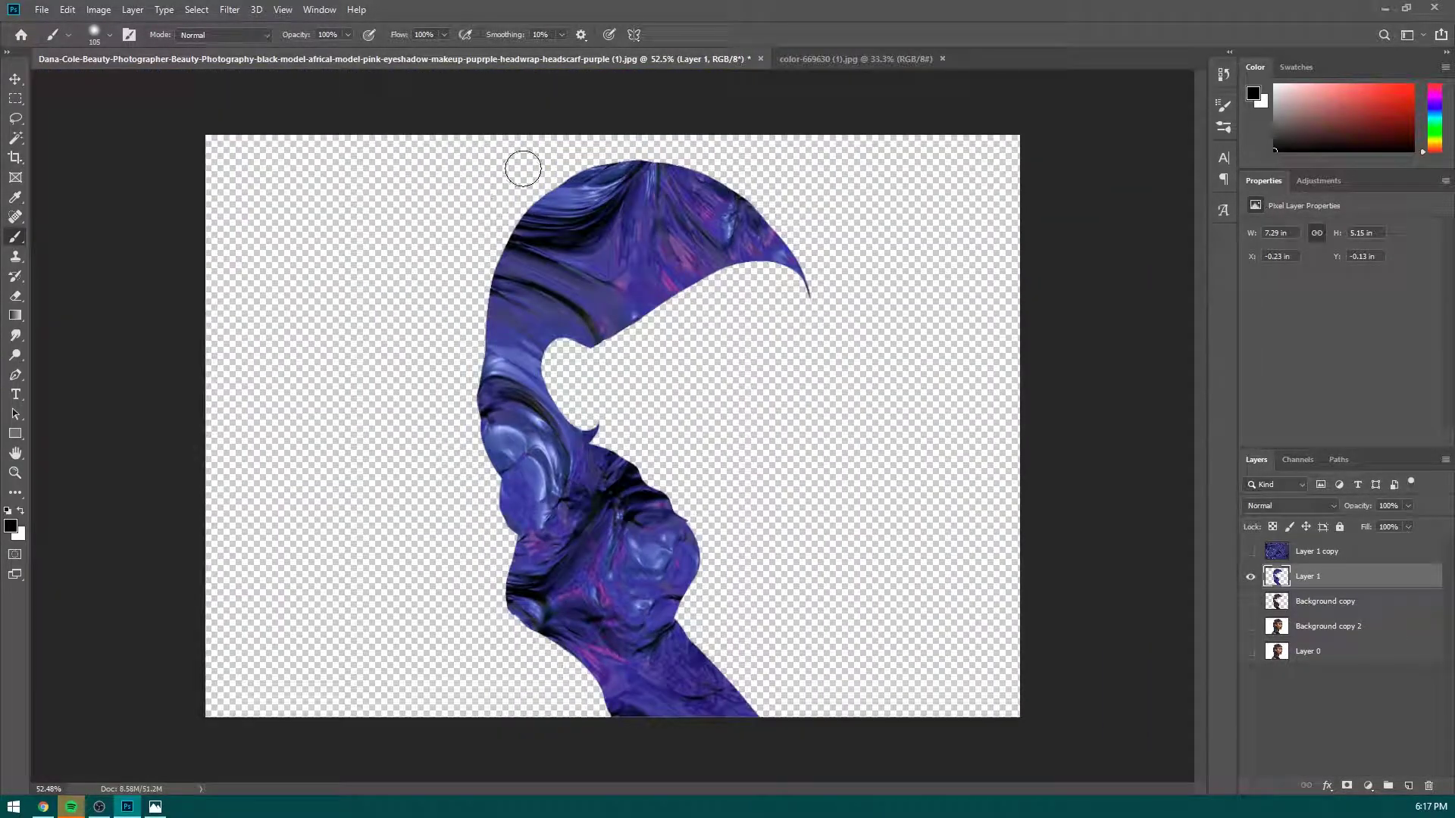
left_click(1251, 553)
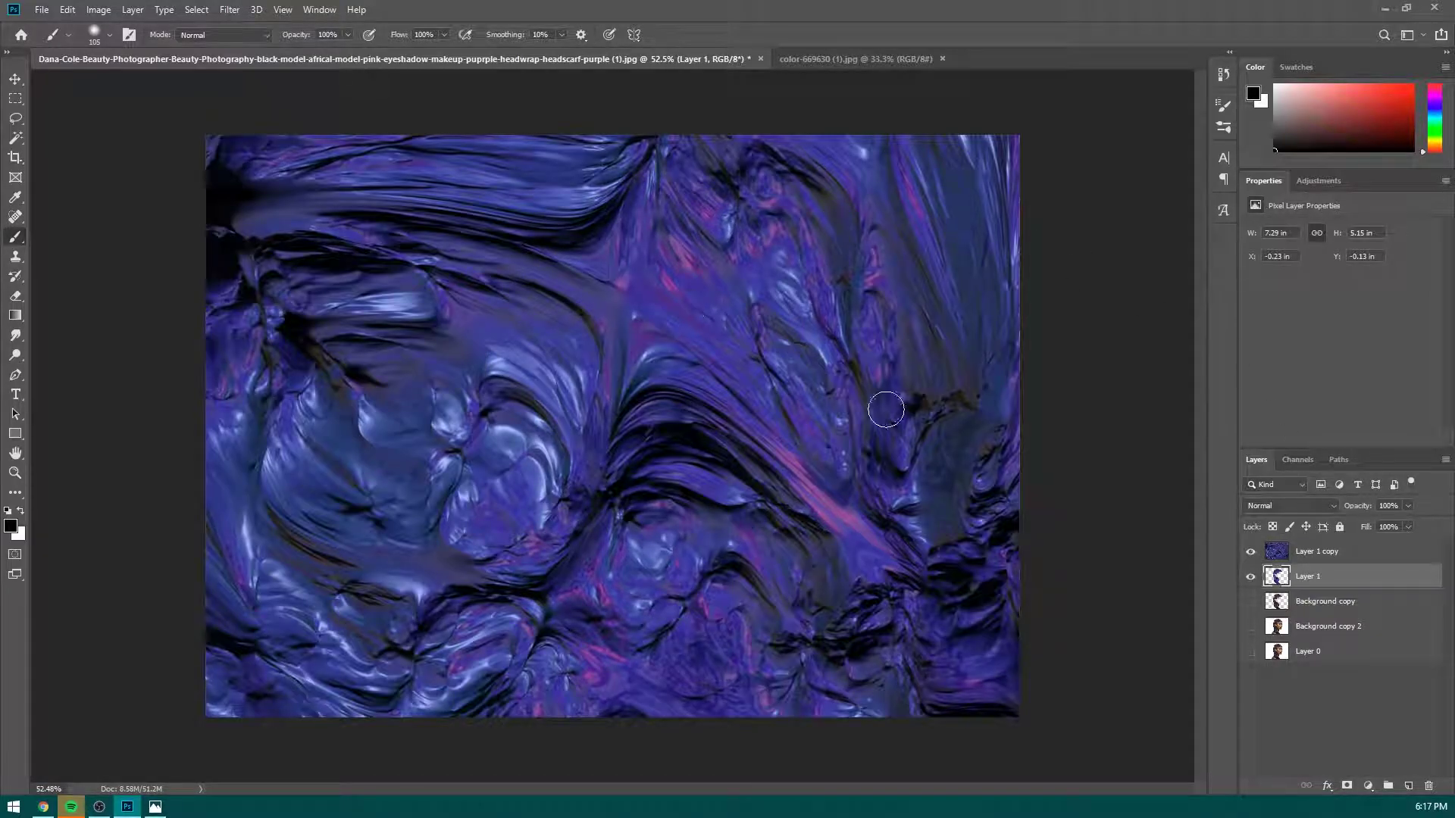
key("ctrl+a")
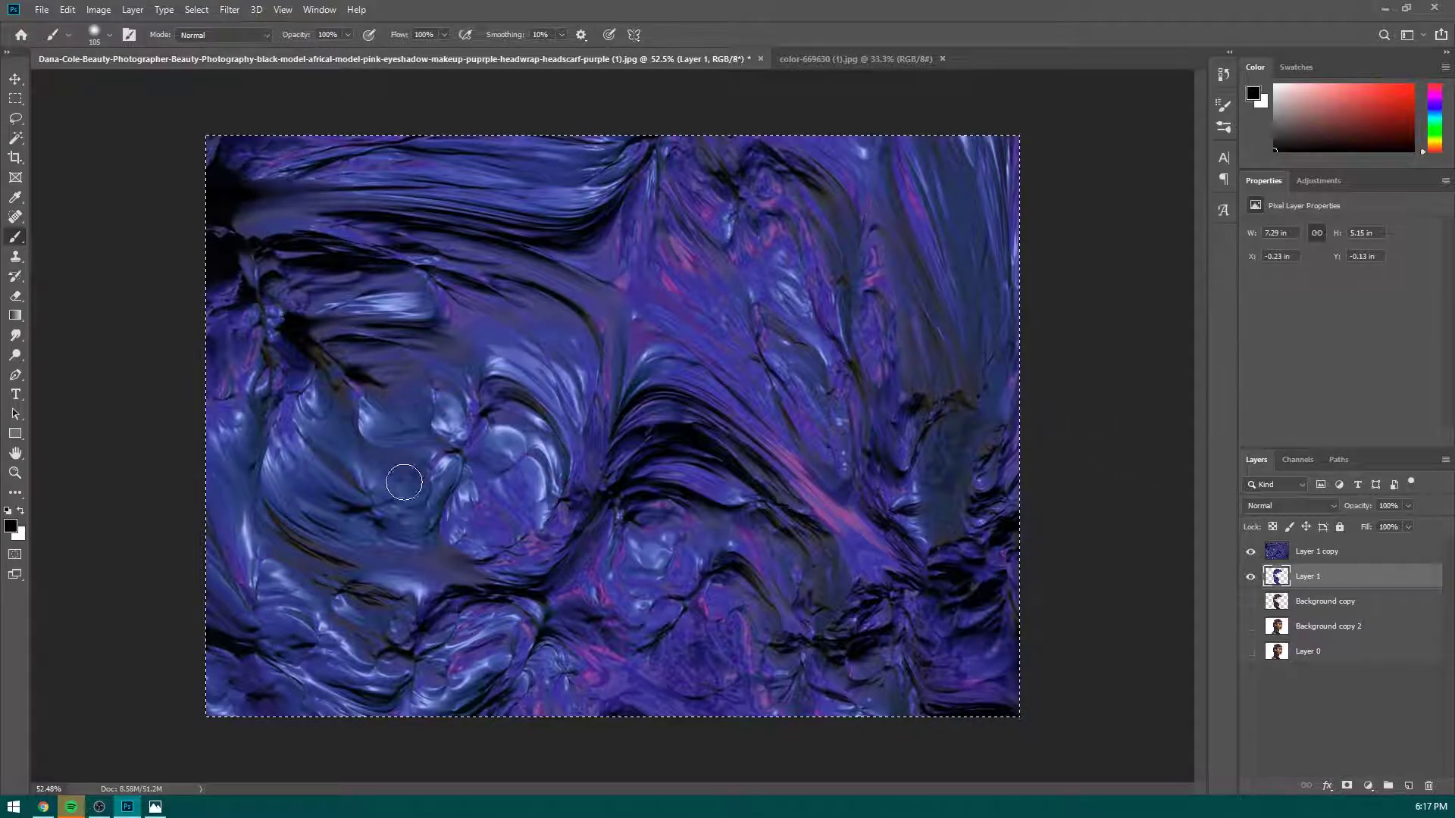
left_click(197, 10)
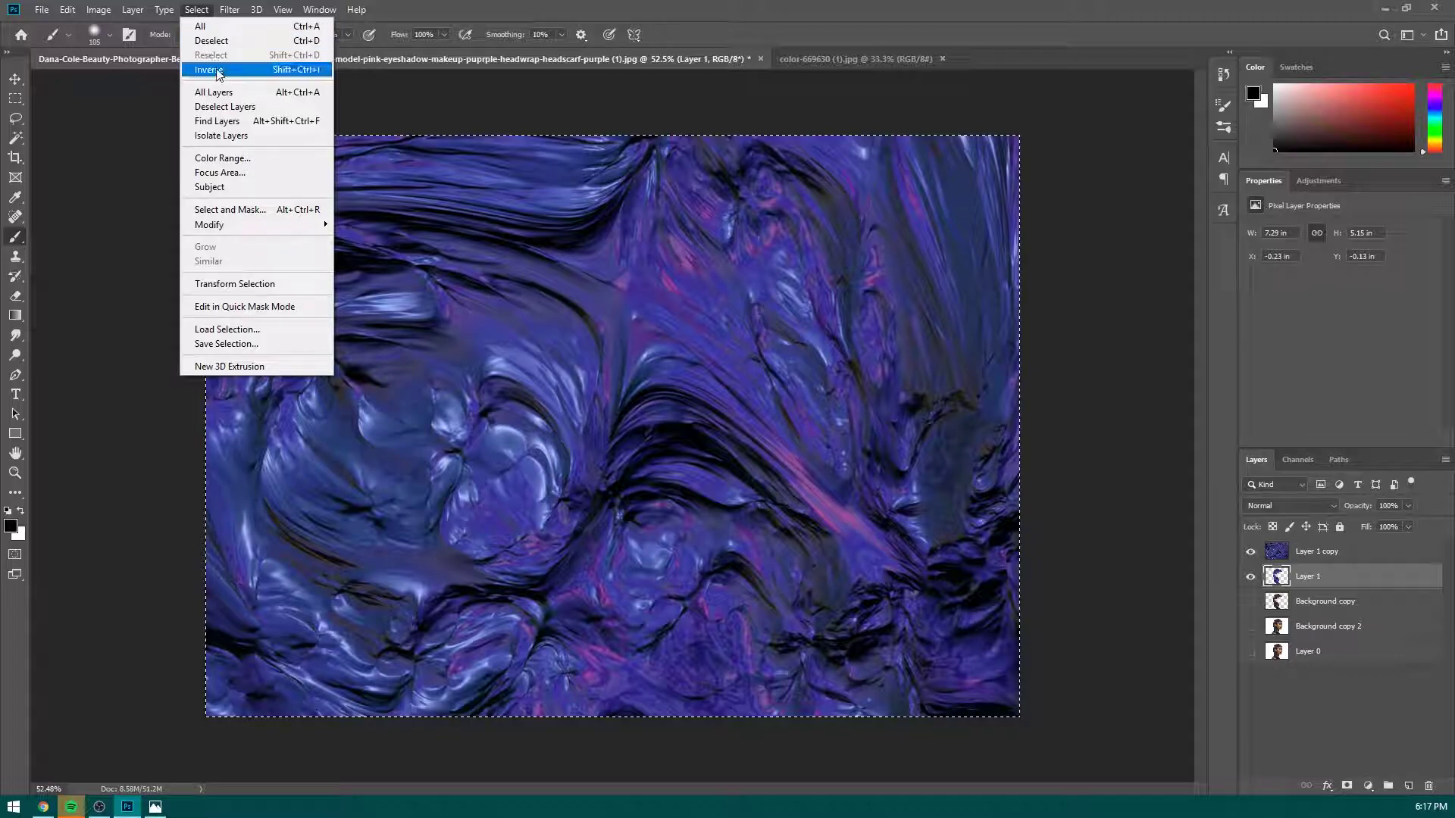
mouse_move(230, 229)
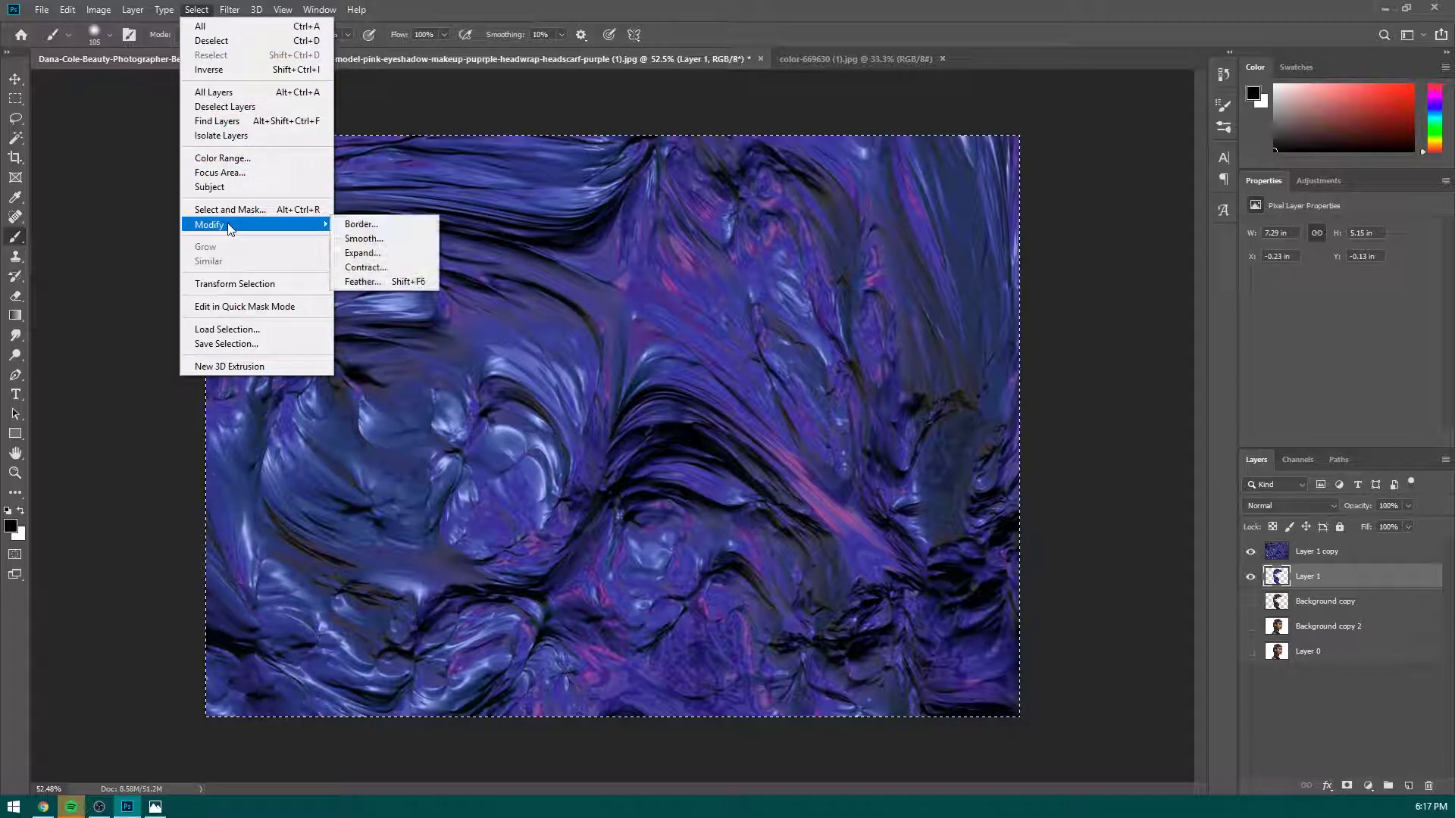
left_click(375, 270)
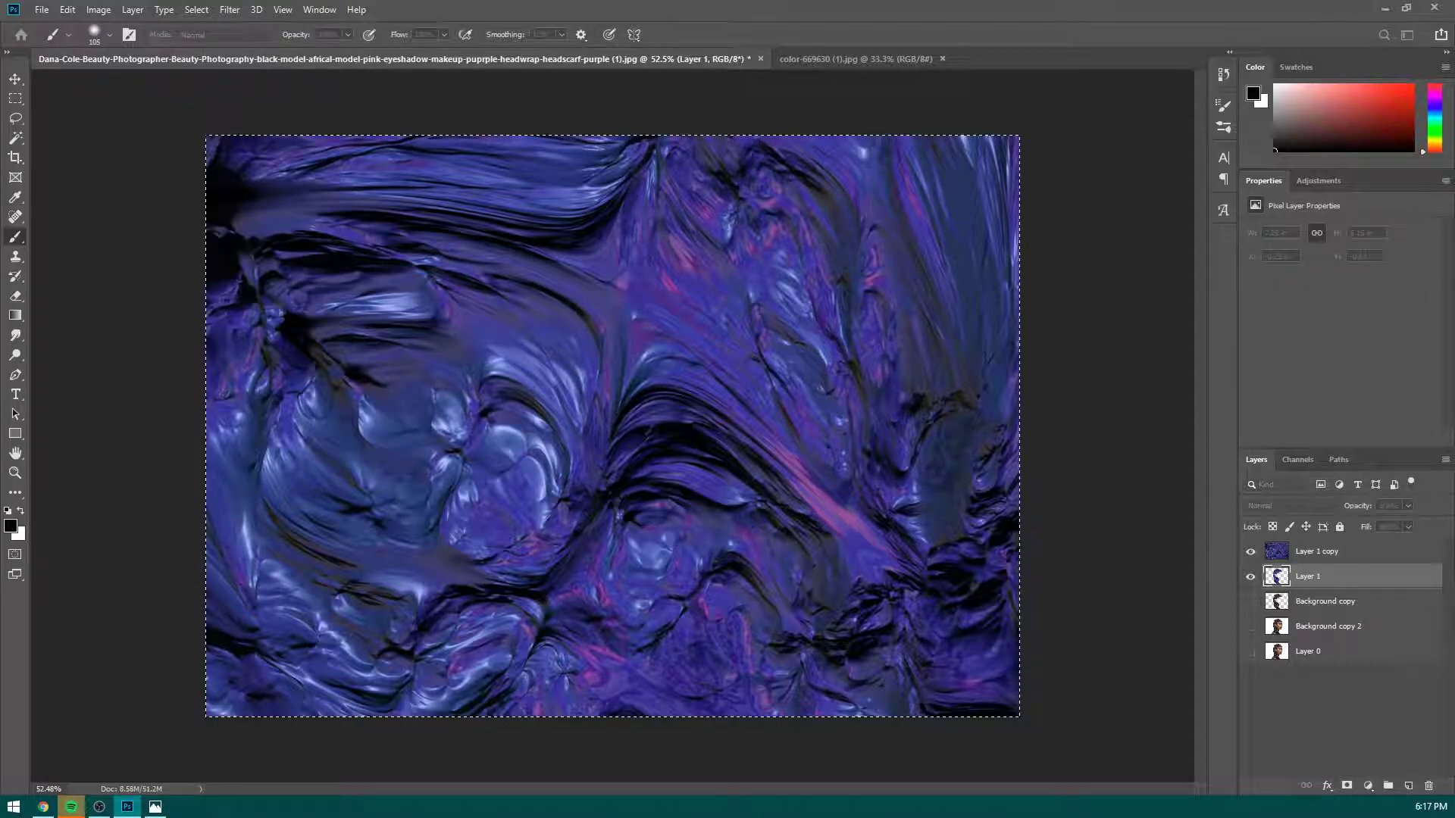
left_click_drag(315, 293, 278, 309)
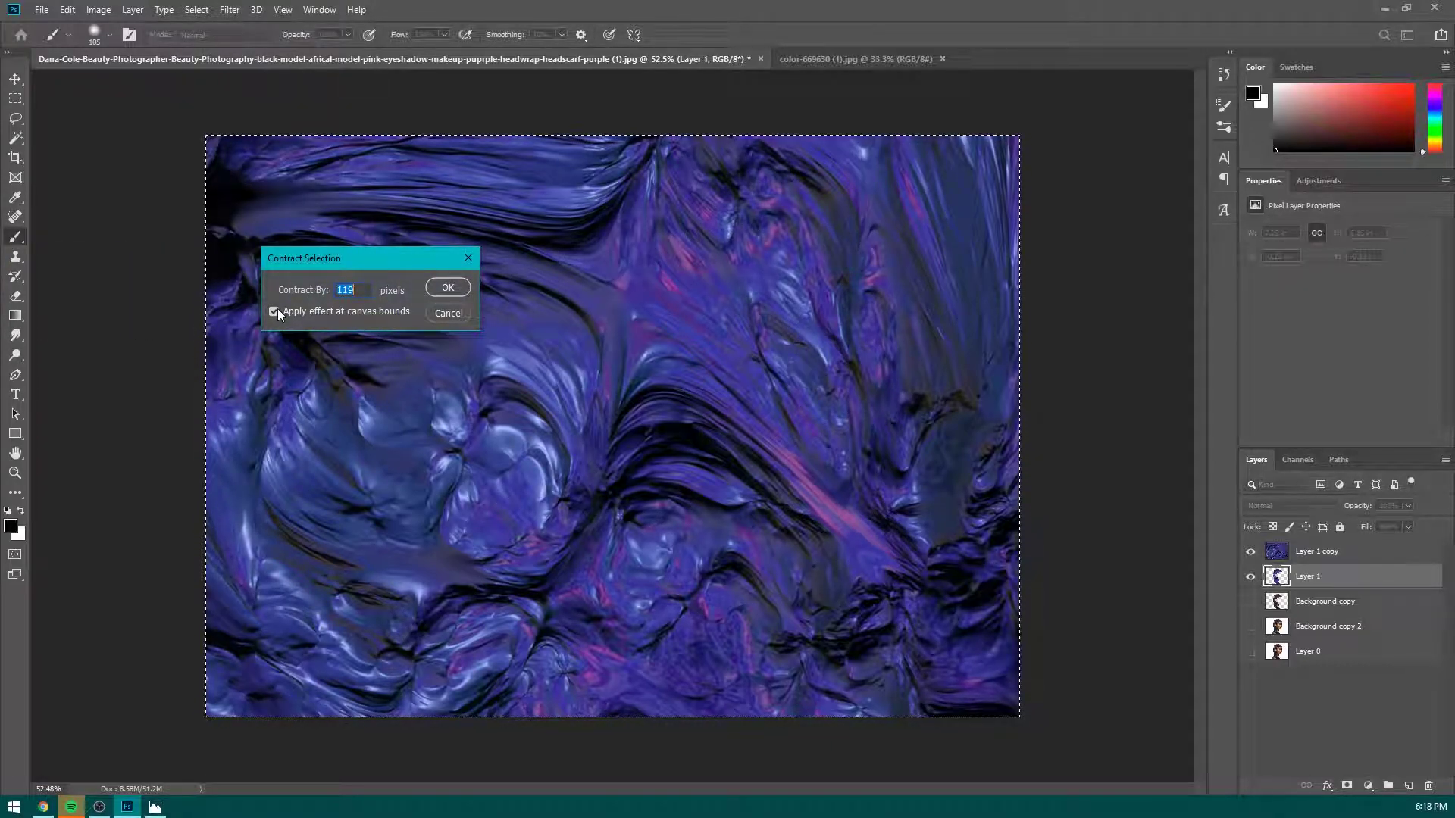
type("40")
left_click(451, 287)
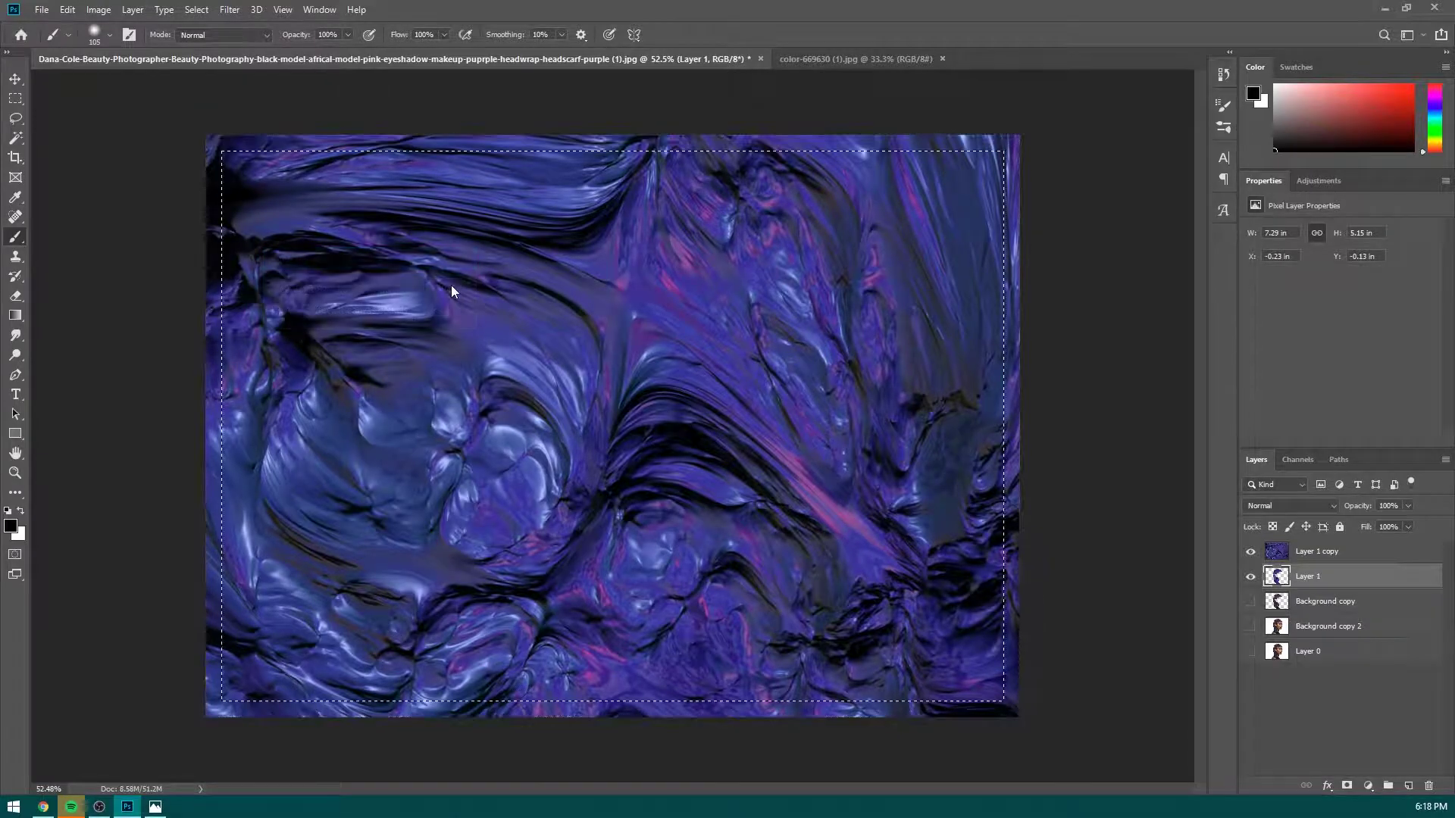
Delete the selected central area from Layer 1 copy to leave a texture frame along the canvas edges, and deselect.
left_click(1332, 559)
mouse_move(507, 283)
left_mouse_down()
mouse_move(594, 156)
mouse_move(461, 130)
mouse_move(991, 234)
mouse_move(1010, 698)
left_mouse_up()
key("ctrl+z")
key("ctrl+z")
key("ctrl+z")
key("ctrl+z")
key("ctrl+shift+z")
key("ctrl+shift+z")
key("Delete")
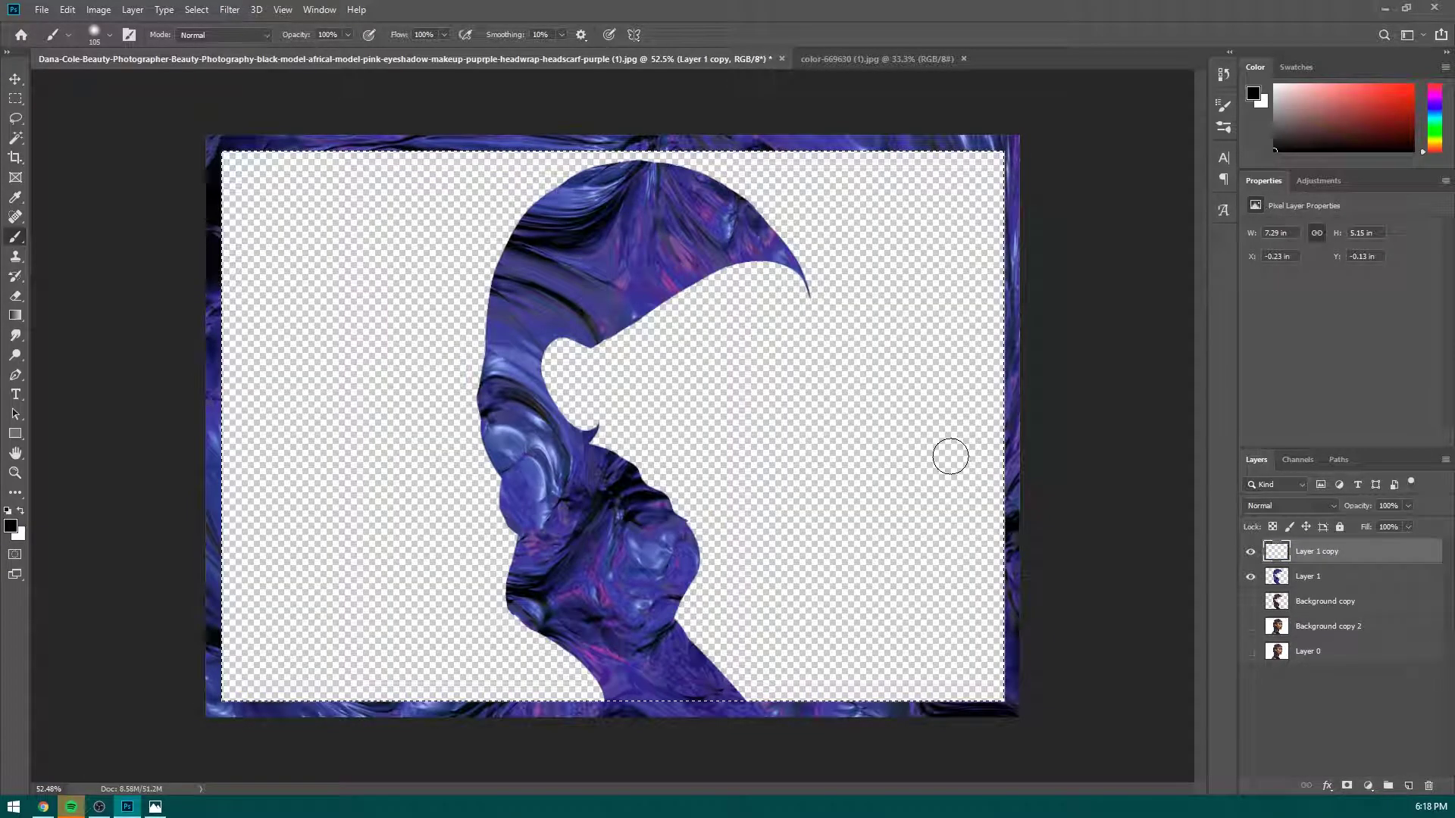
key("ctrl+d")
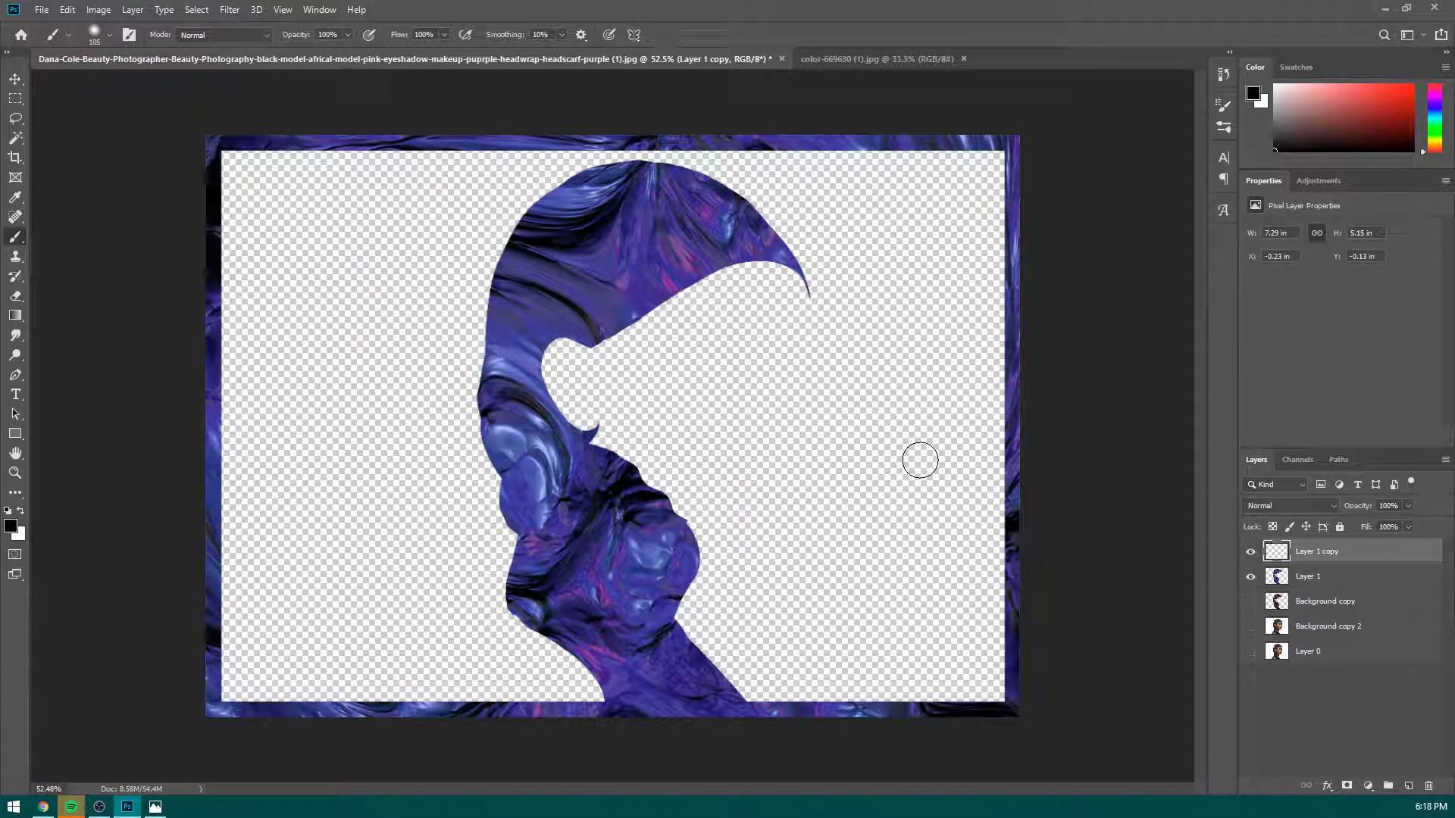
Show Background copy, Background copy 2 and Layer 0 beneath the texture frame and the textured scarf.
scroll(169, 150, "up", 8)
scroll(195, 142, "up", 3)
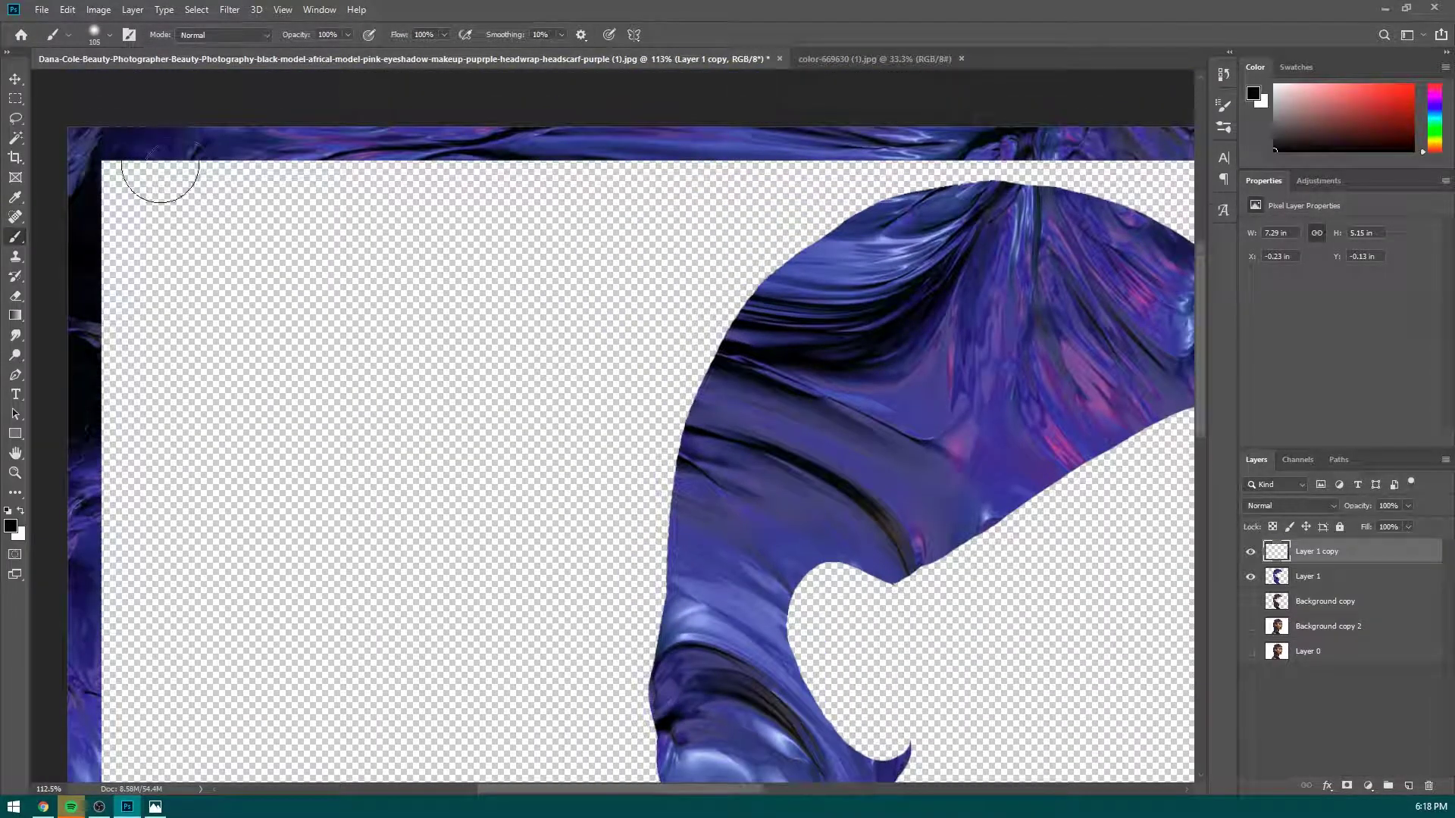
scroll(865, 238, "down", 4)
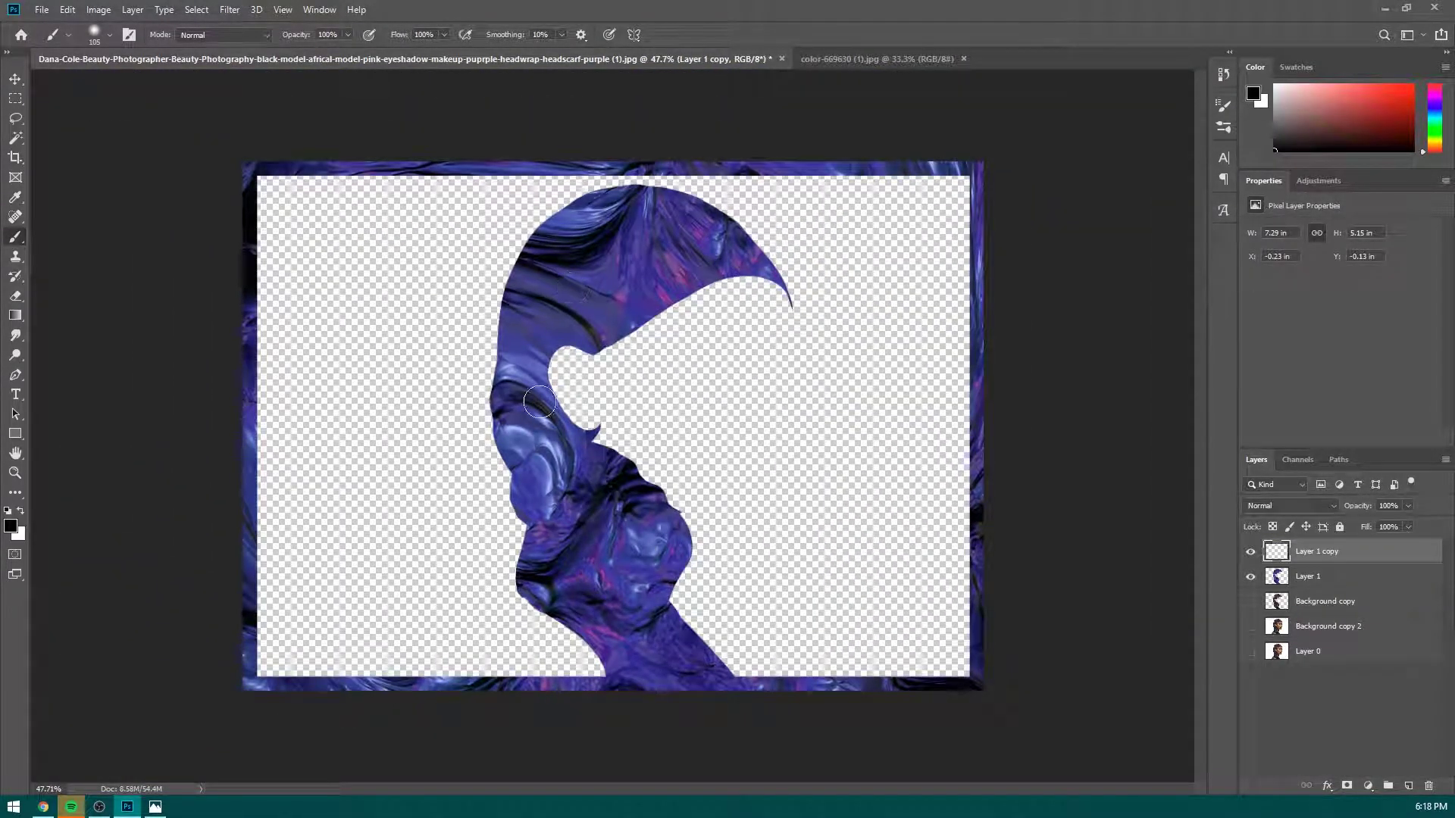
scroll(539, 391, "up", 8)
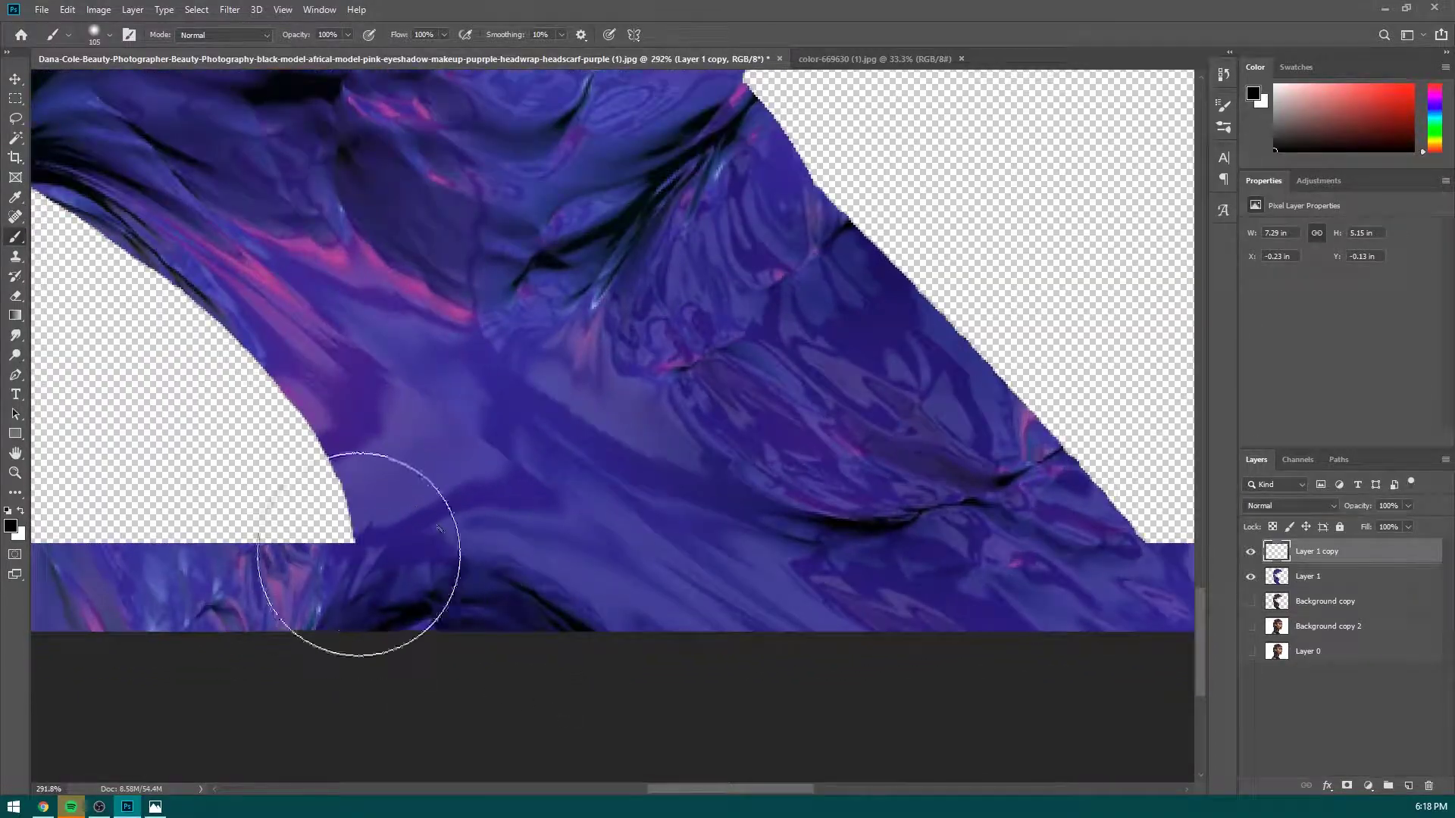
scroll(1054, 570, "down", 6)
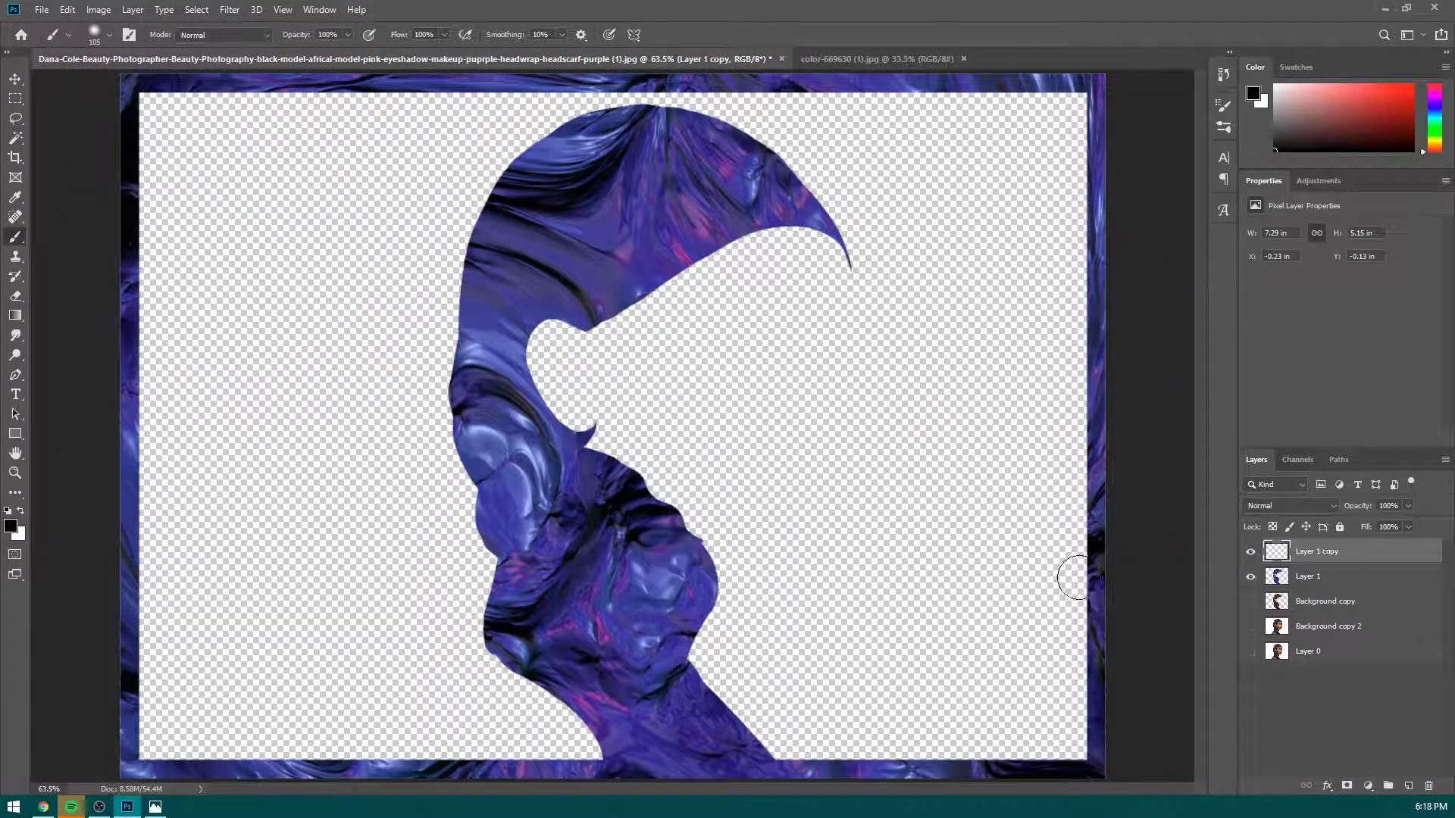
left_click(1251, 602)
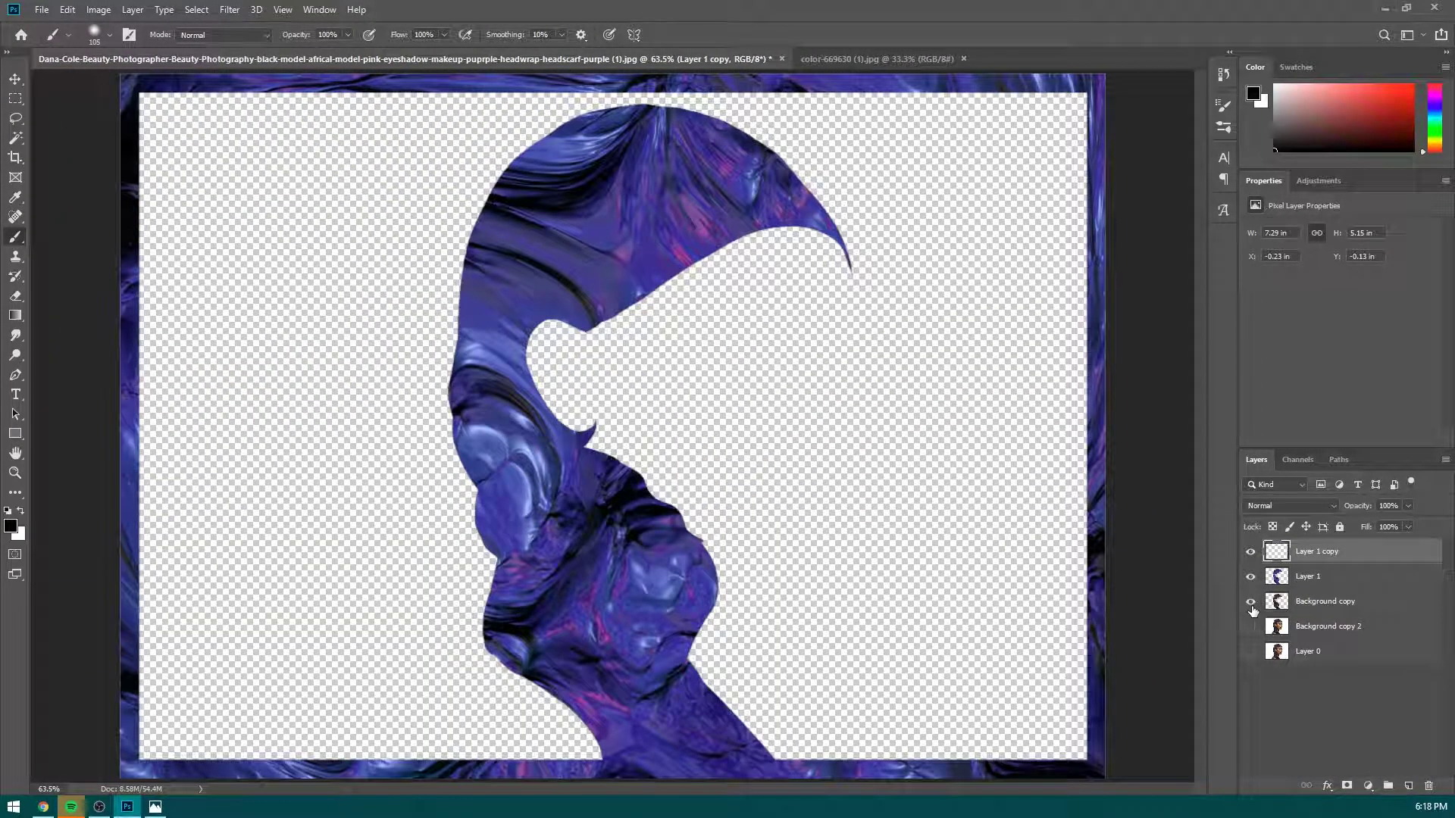
left_click(1254, 625)
left_click(1250, 653)
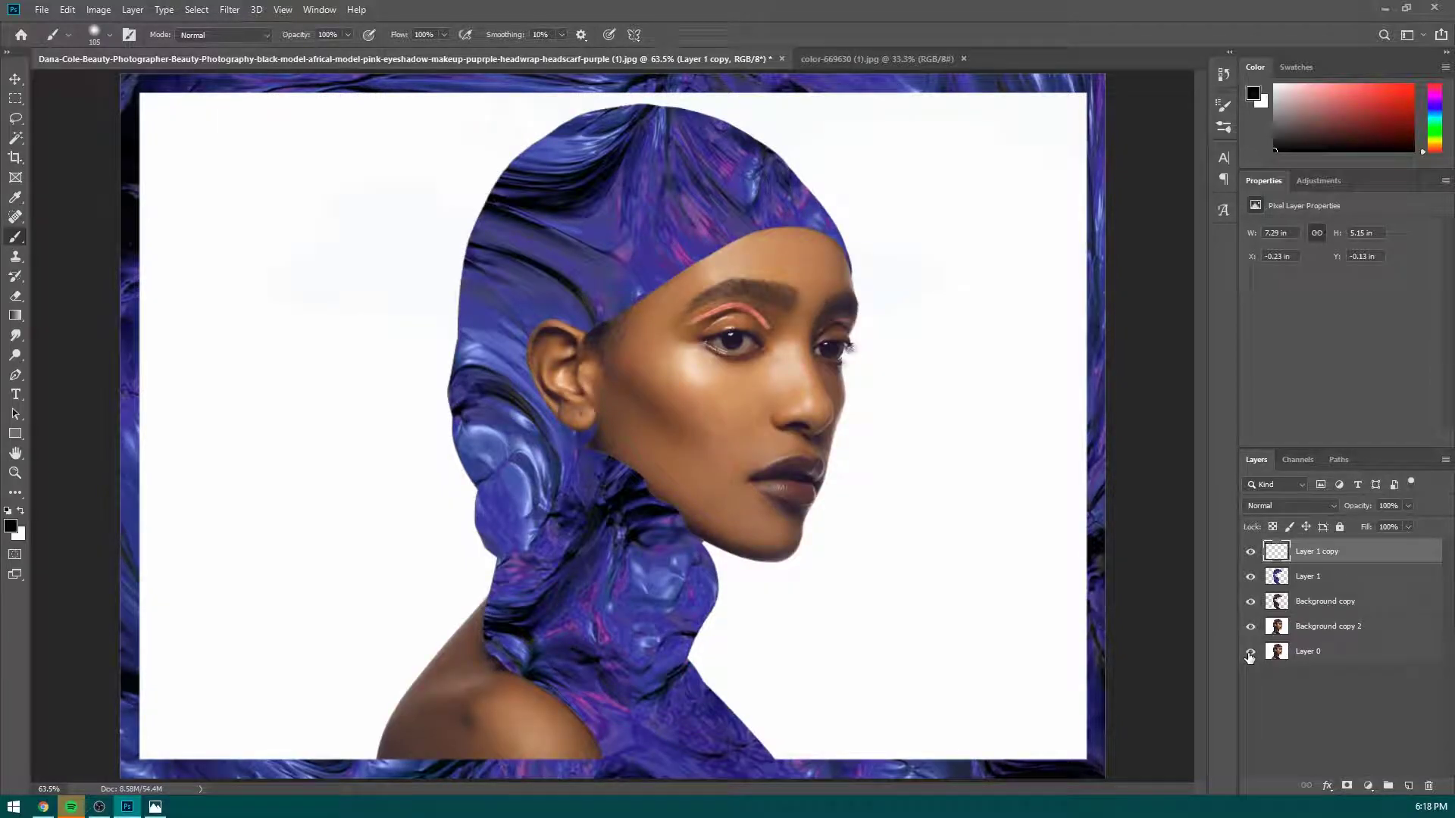
Examine at close range the boundary where the textured scarf meets the jawline and neck.
scroll(667, 413, "up", 2)
scroll(657, 406, "down", 4)
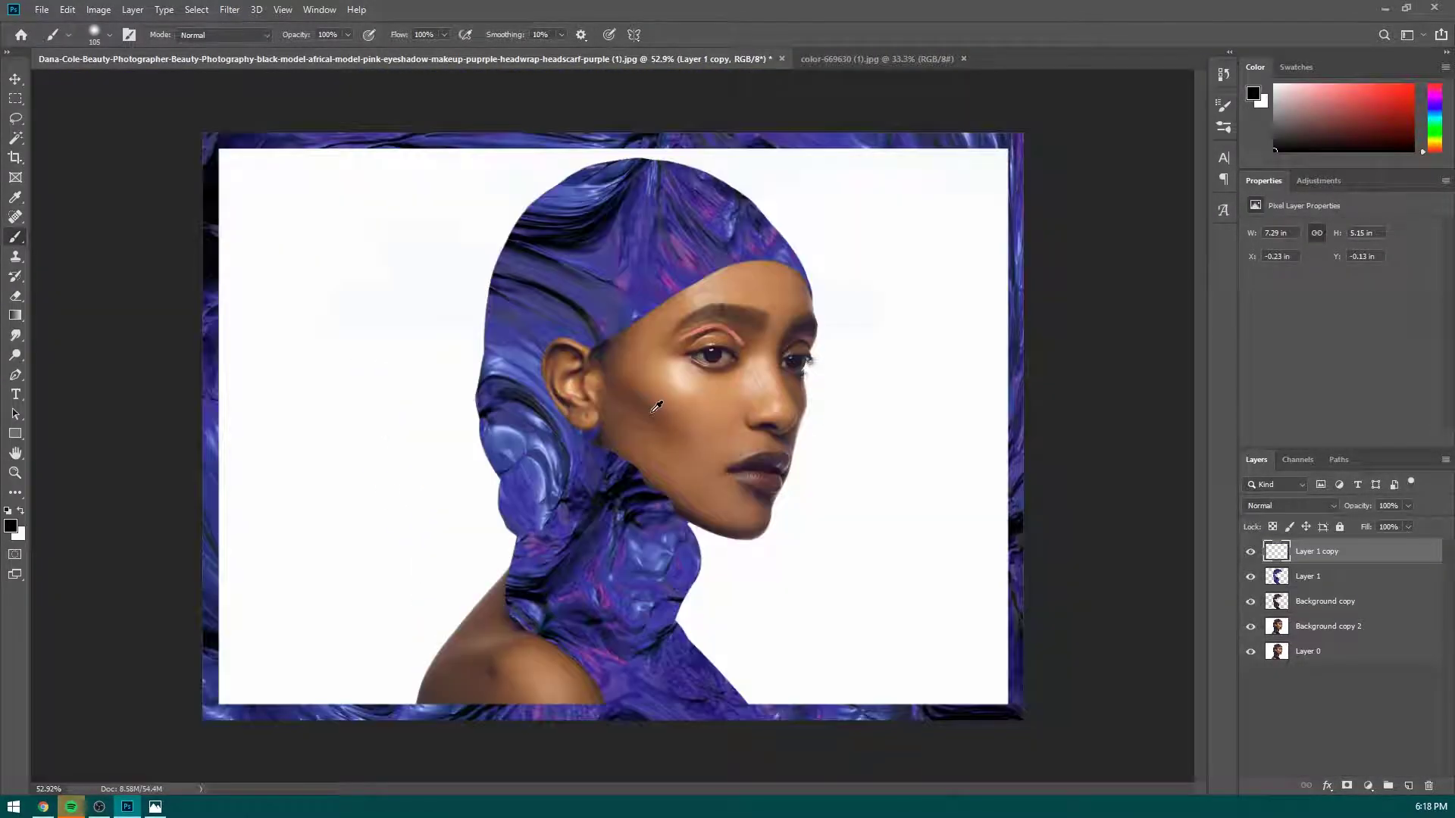
scroll(657, 407, "down", 2)
scroll(656, 438, "up", 10)
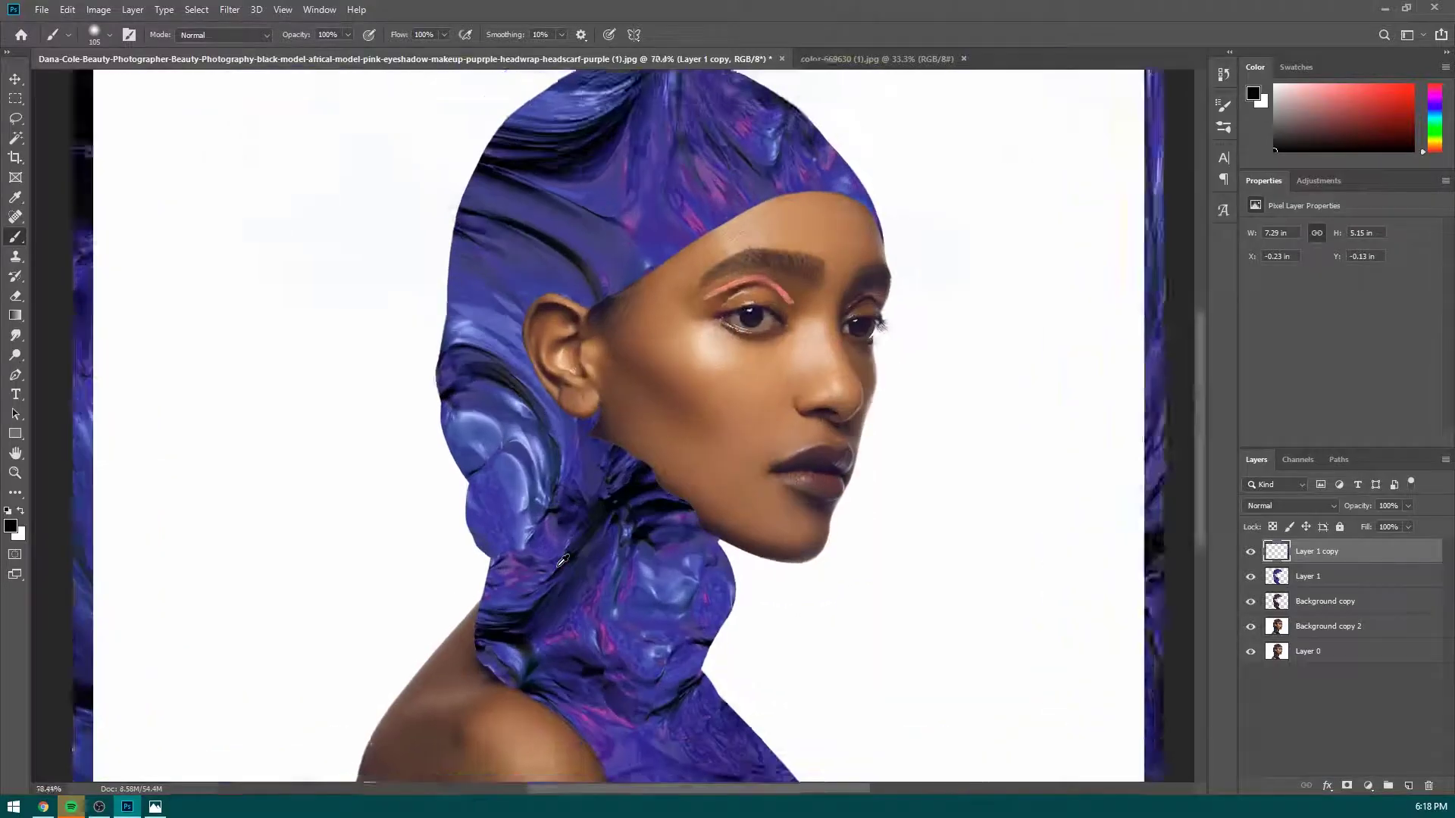
scroll(691, 434, "up", 8)
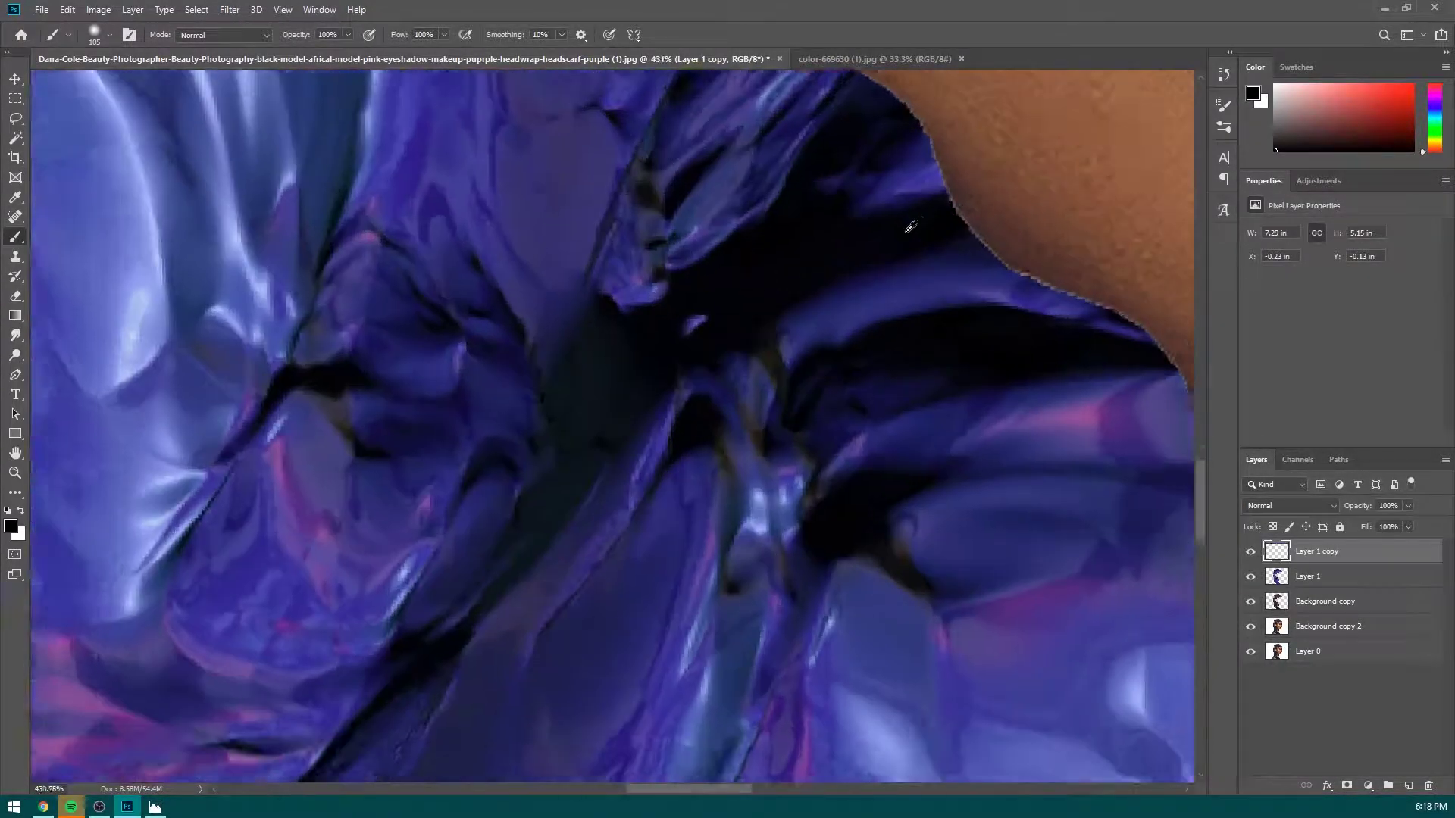
scroll(739, 387, "up", 3)
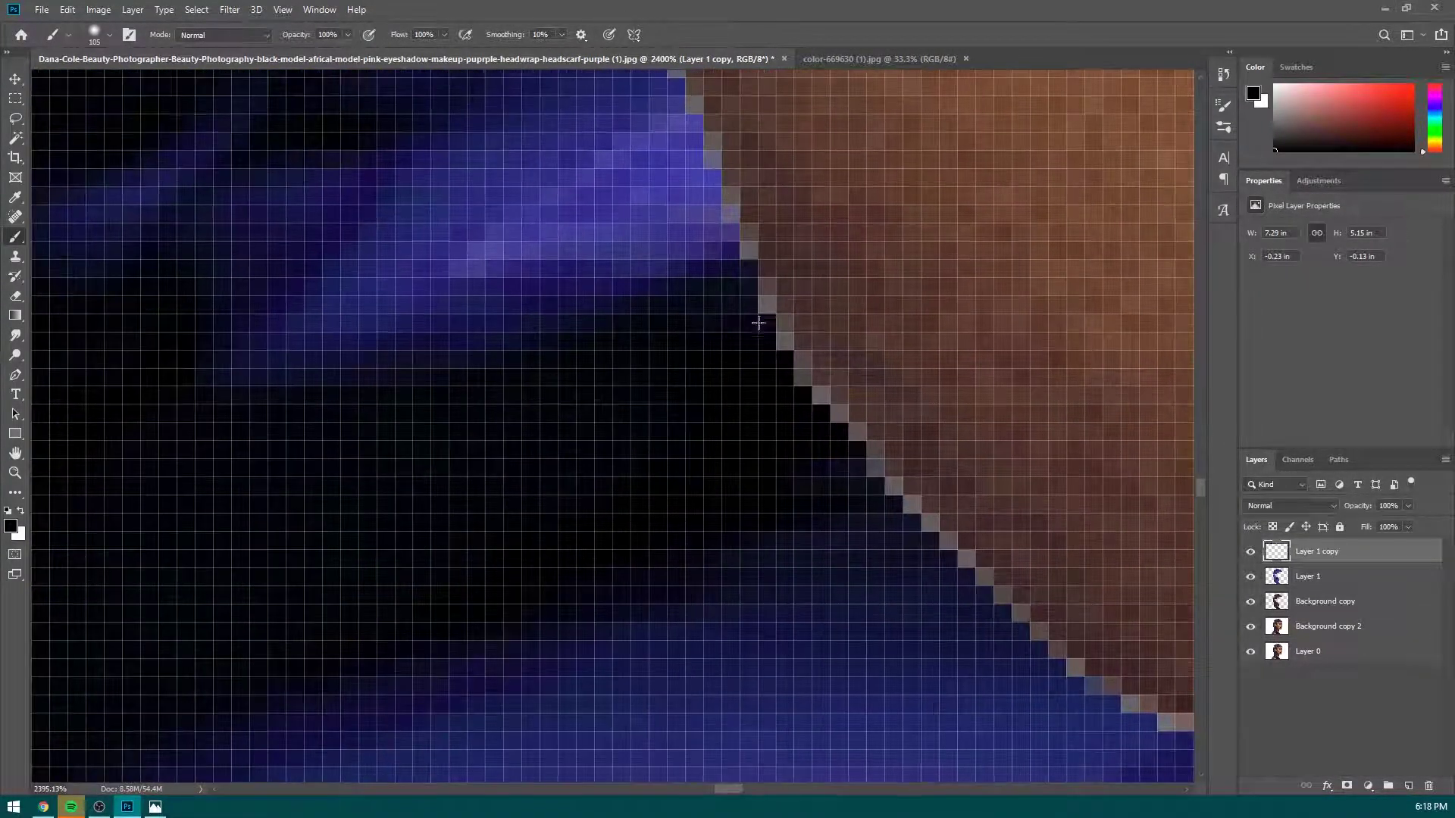
scroll(799, 390, "down", 12)
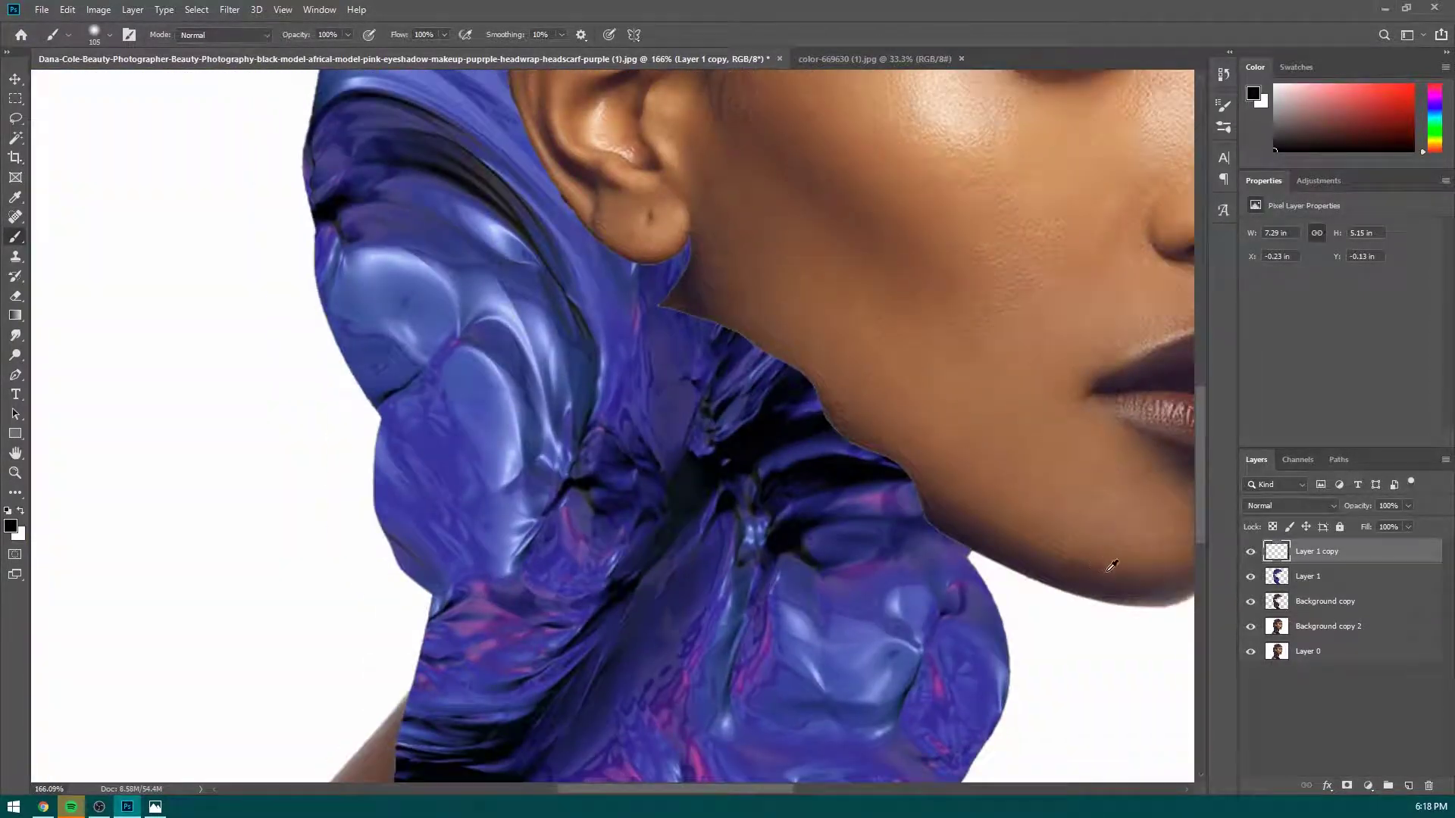
scroll(796, 451, "down", 2)
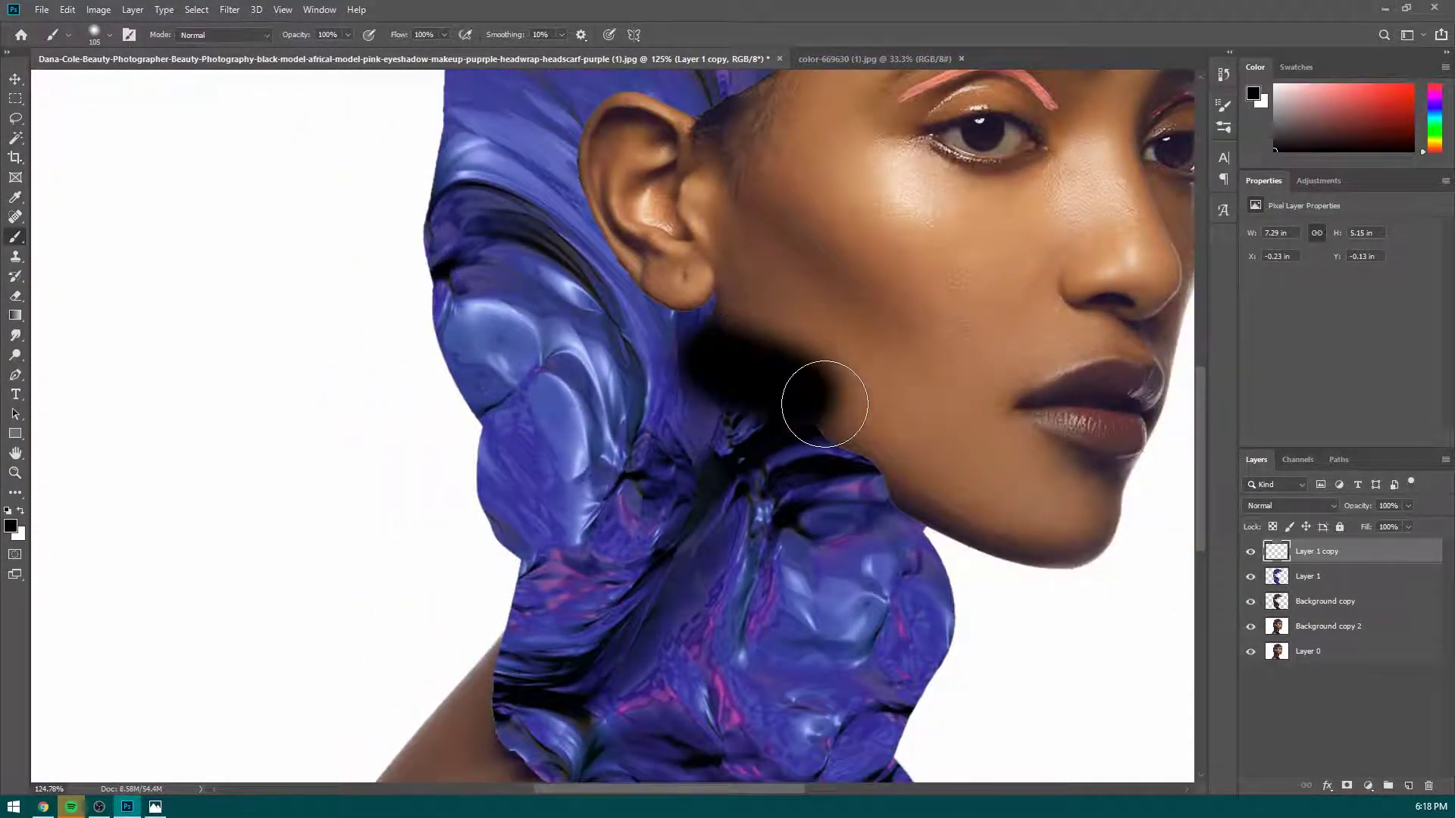
Isolate the two texture layers by hiding the portrait layers and inspect the edge pixels of the scarf shape.
left_click(1249, 577)
left_click(1249, 577)
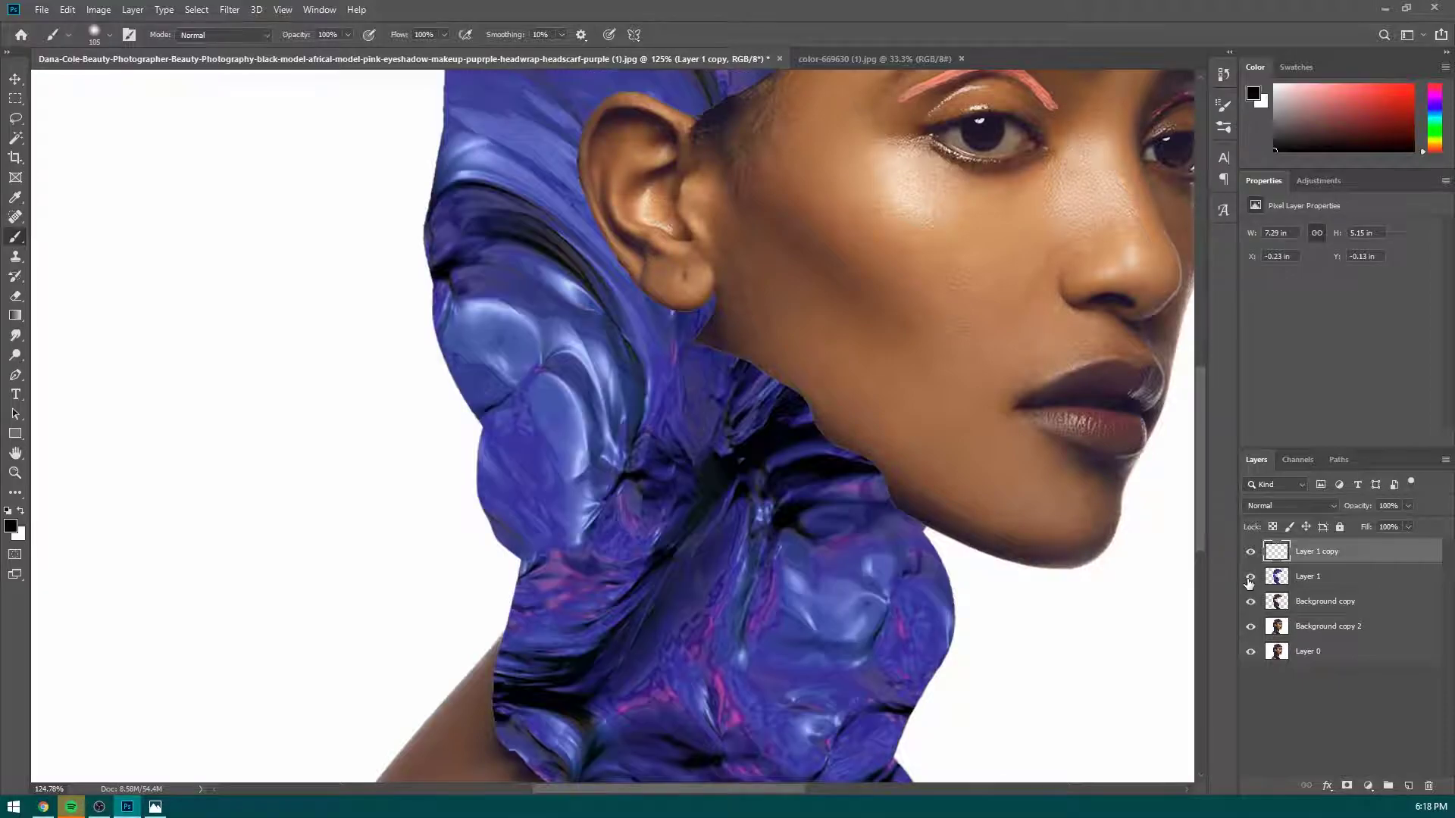
left_click(1250, 578)
left_click_drag(1249, 627, 1250, 641)
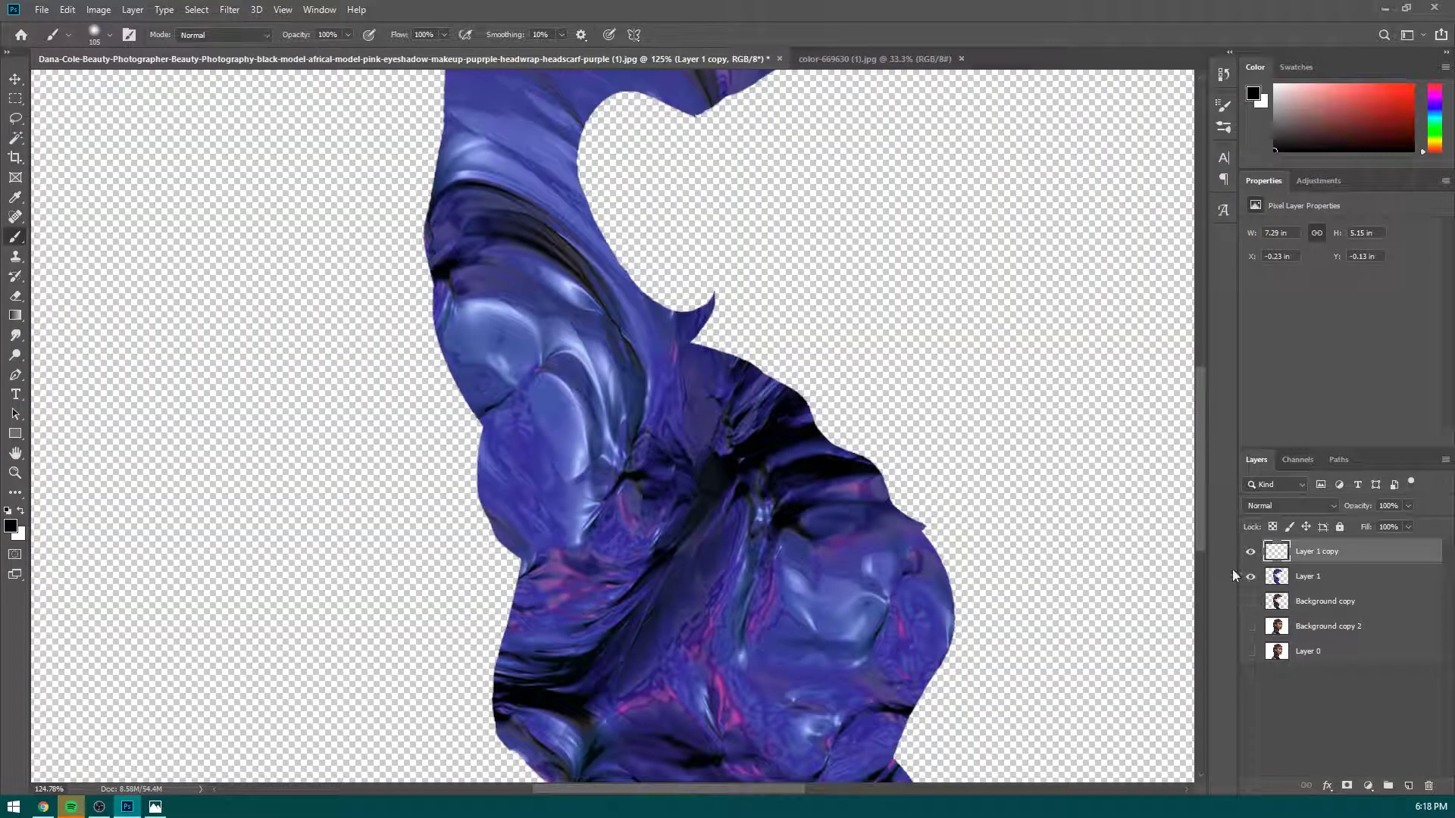
scroll(796, 379, "up", 10)
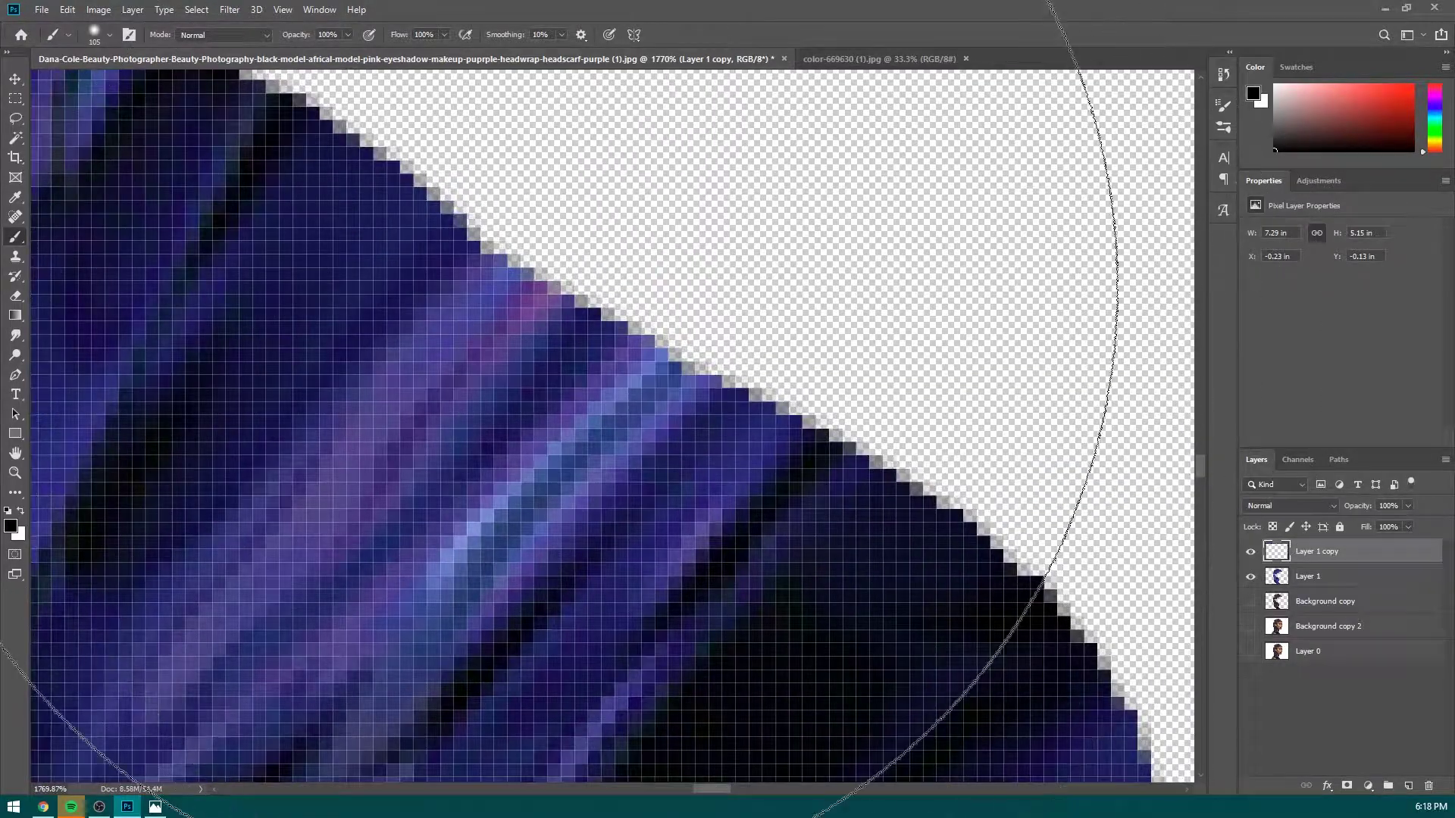
scroll(682, 363, "down", 10)
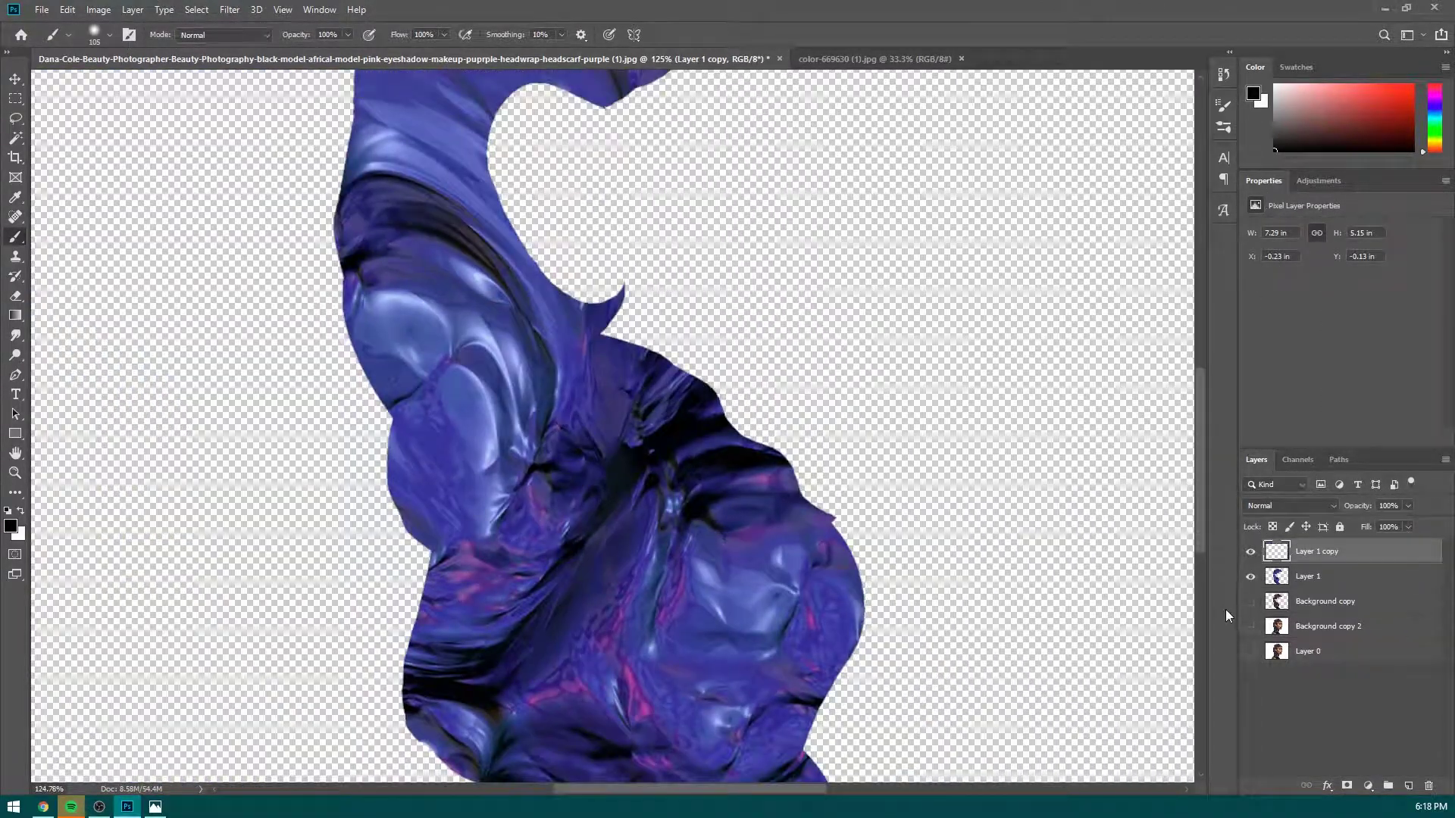
Show Background copy and Background copy 2 again and examine the scarf's edge around the ear and hairline.
left_click(1250, 602)
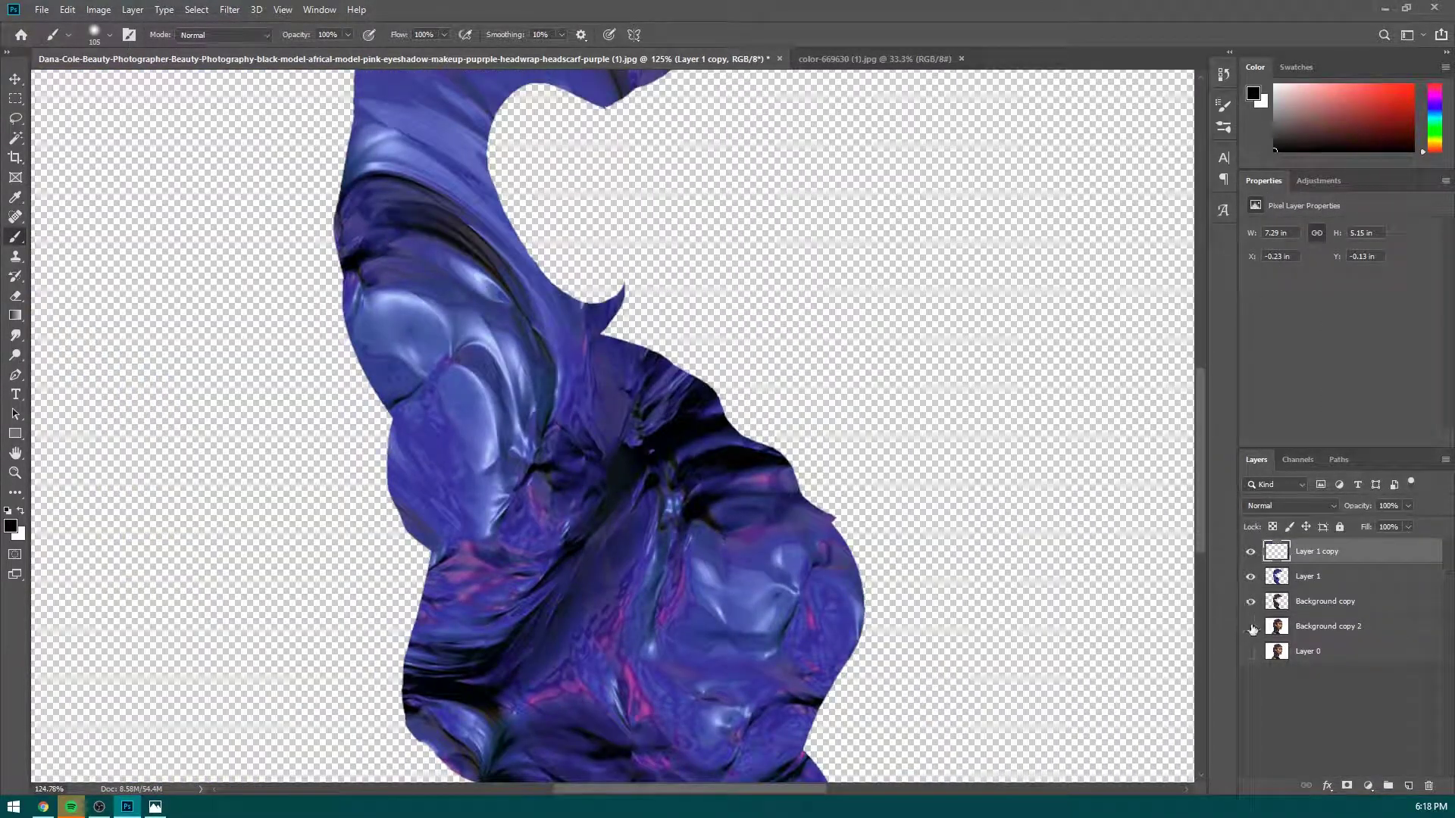
left_click(1251, 627)
scroll(805, 435, "down", 5)
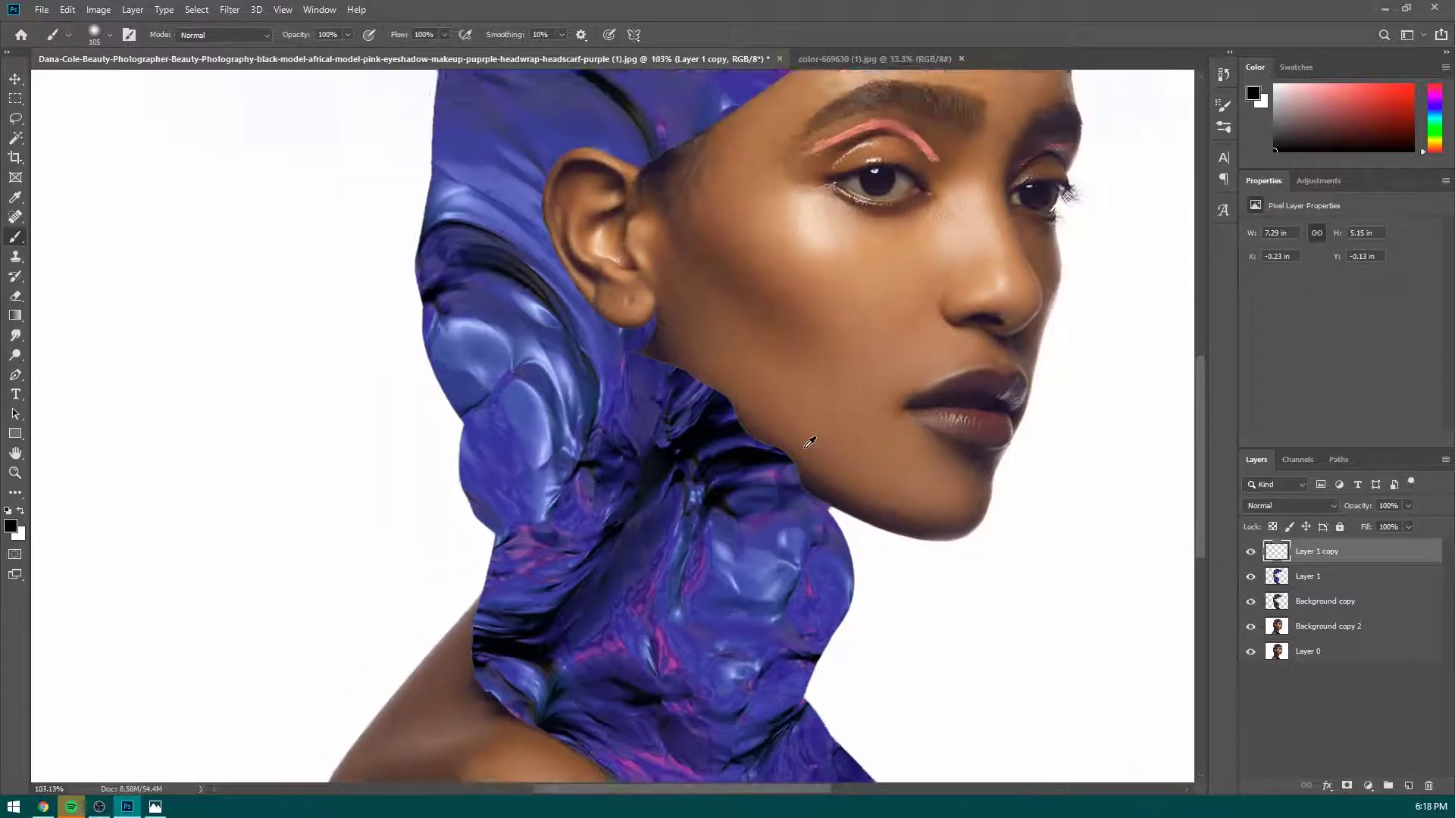
scroll(682, 246, "up", 10)
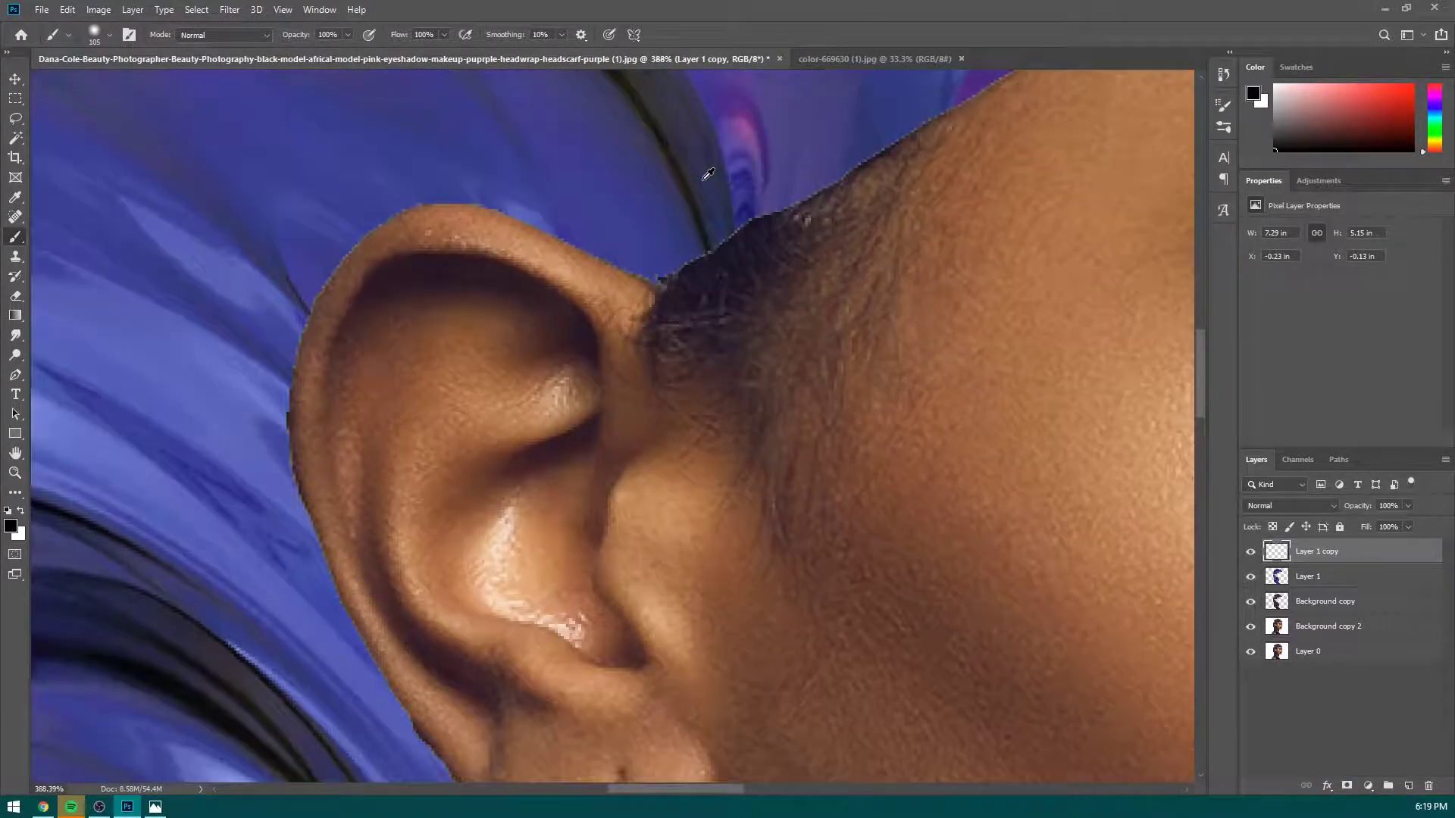
left_click(1251, 627)
left_click(1251, 626)
Try to scale Background copy 2 to 100.89% and shift it slightly beneath the scarf to close the edge along the face.
left_click(1299, 629)
key("ctrl+t")
scroll(1072, 489, "down", 12)
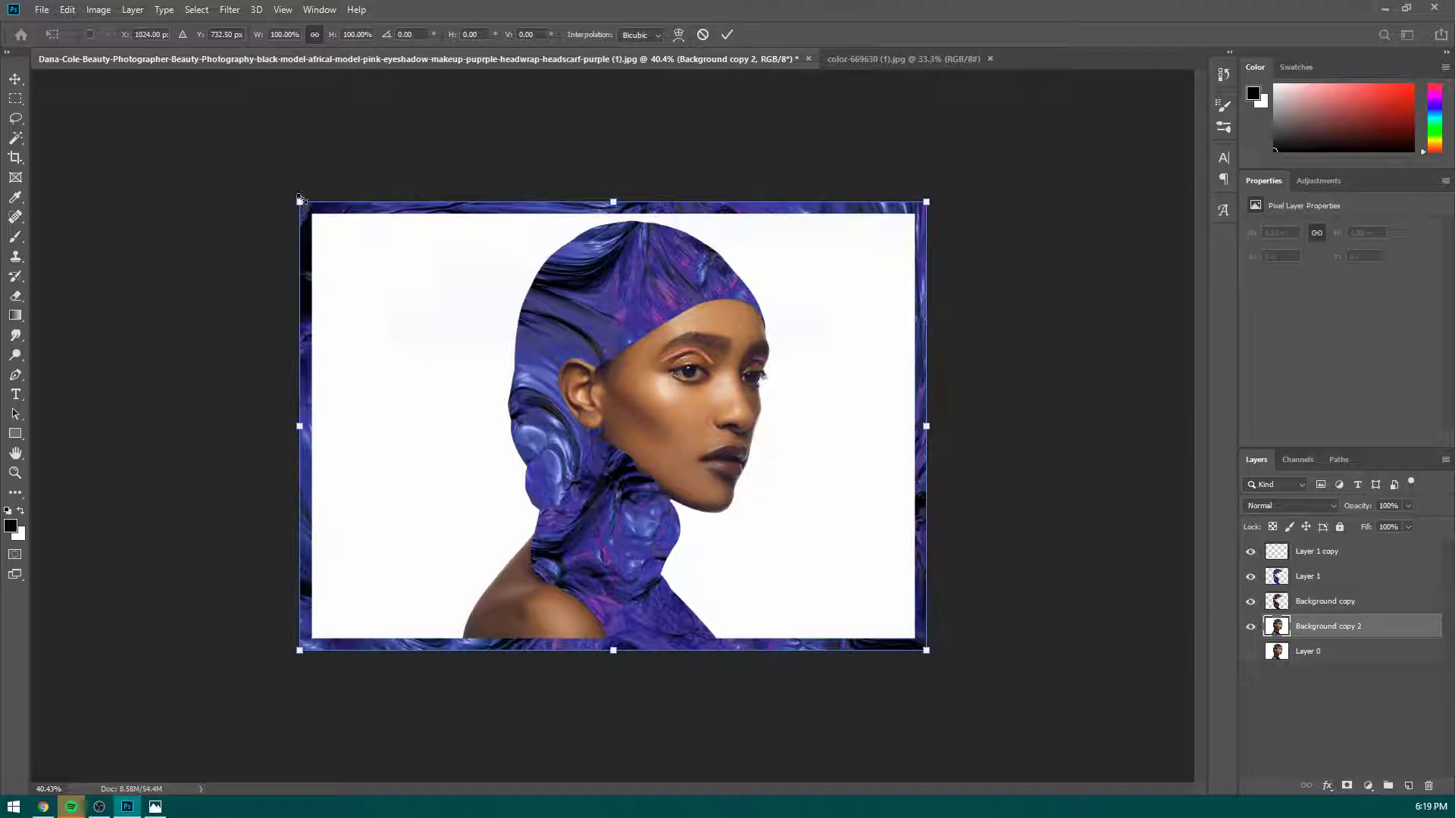
left_click_drag(300, 199, 299, 199)
left_click_drag(297, 651, 293, 654)
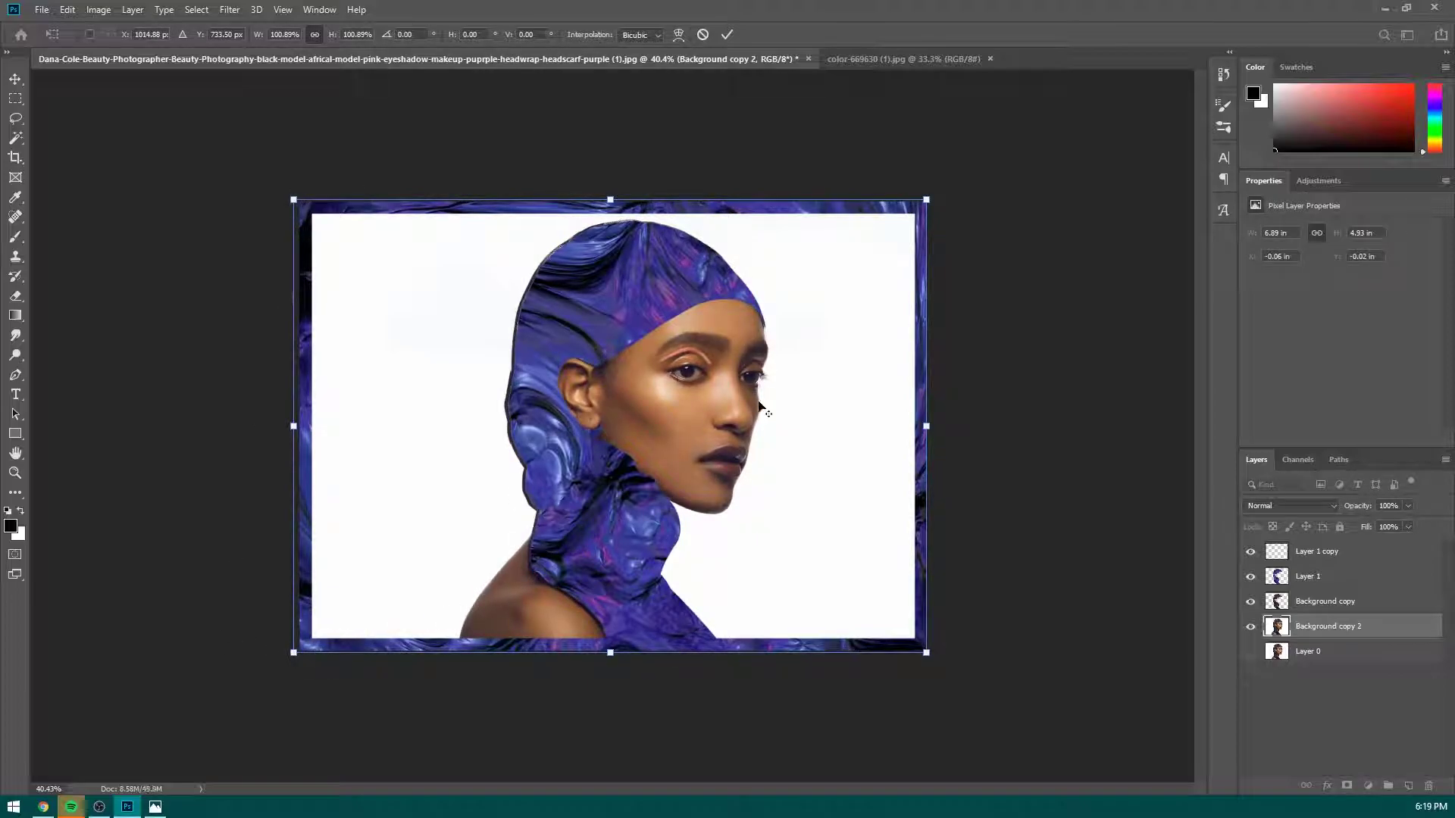
scroll(748, 374, "up", 17)
left_click_drag(716, 367, 719, 366)
scroll(685, 353, "down", 4)
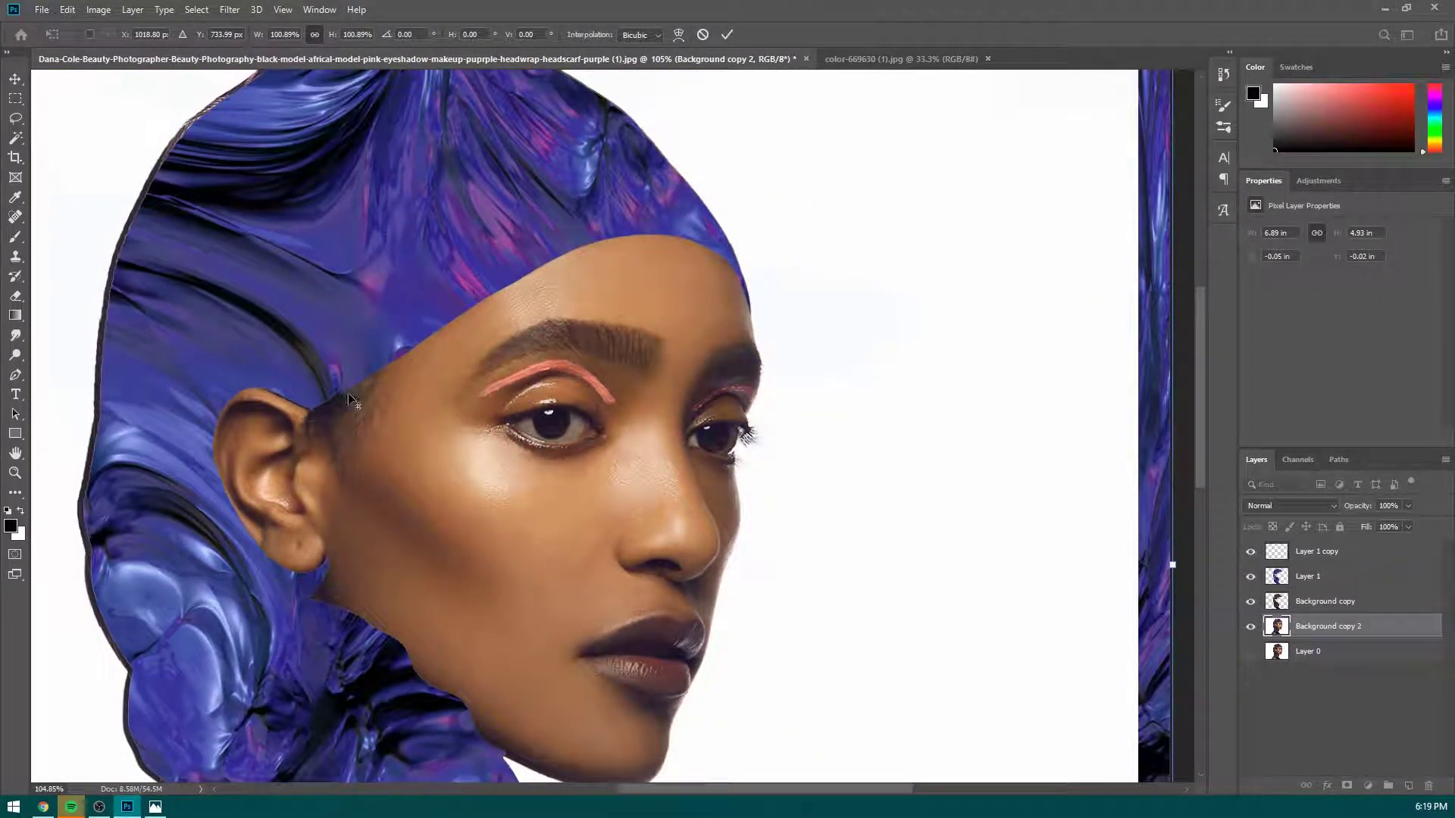
scroll(340, 391, "up", 7)
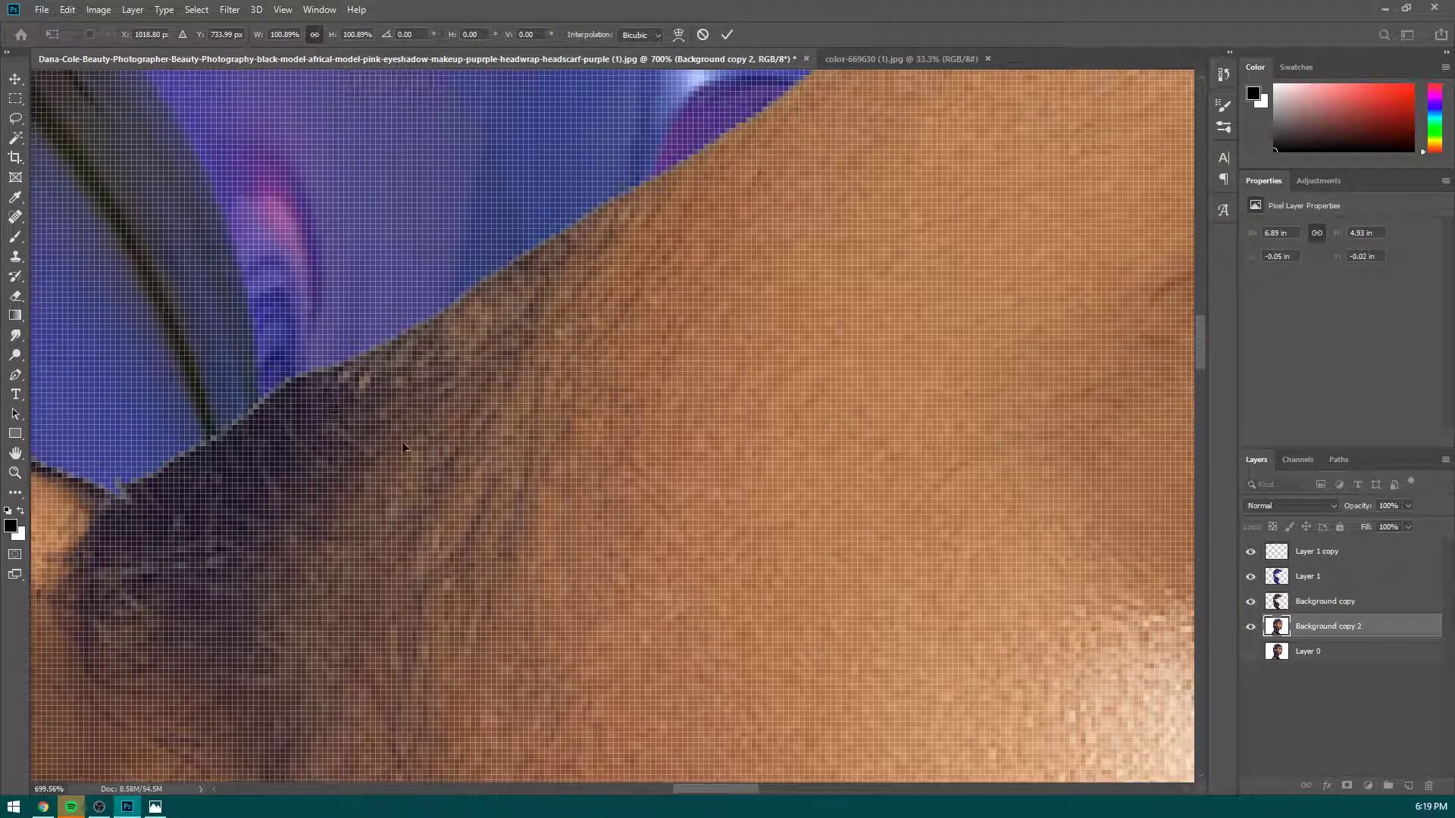
key("Return")
key("b")
scroll(401, 440, "down", 4)
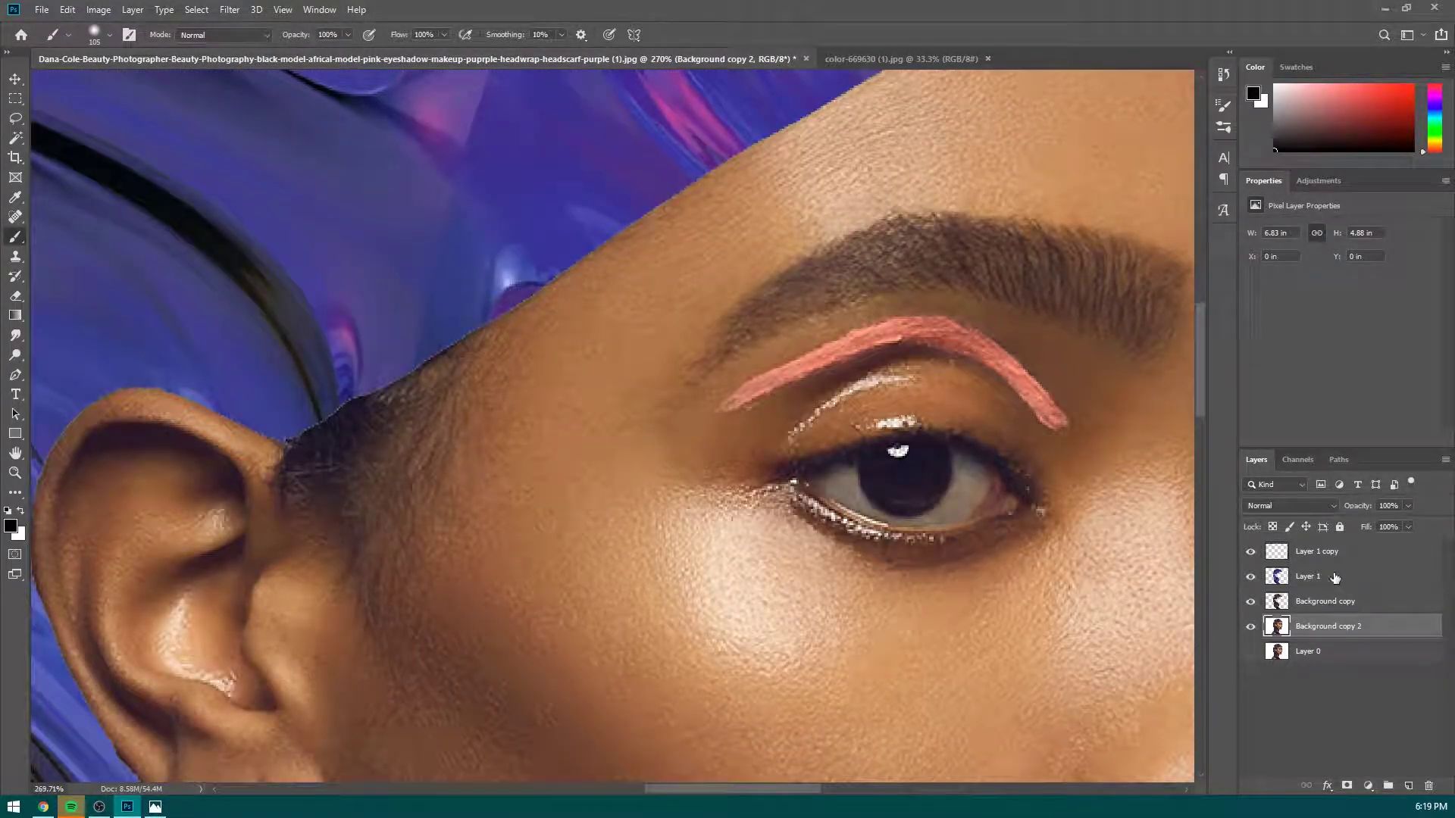
Load the outline of Layer 1 as a selection and contract it to pull in the textured scarf's edge.
left_click(1279, 578)
left_click(1280, 581, "ctrl")
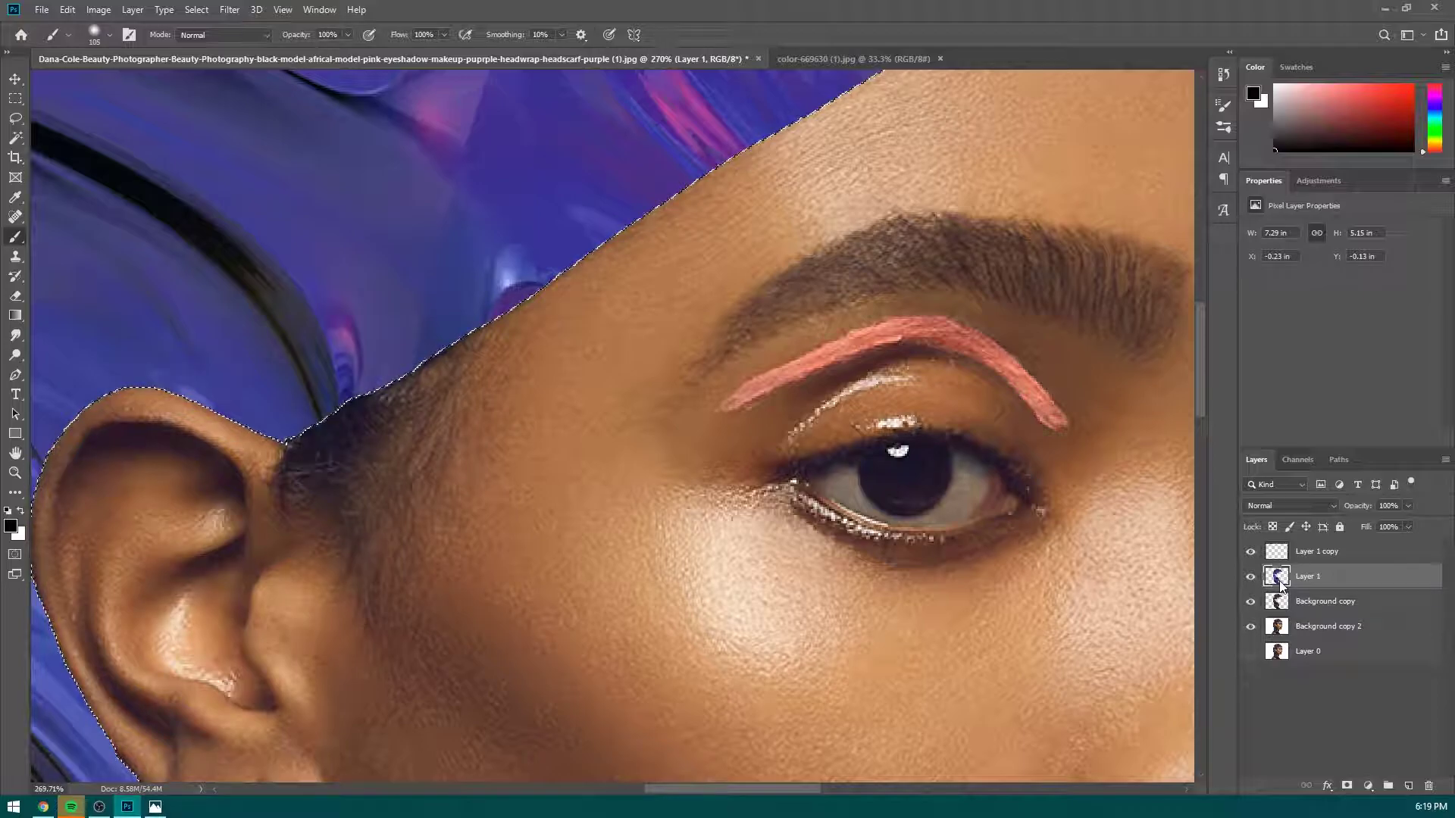
scroll(905, 433, "down", 5)
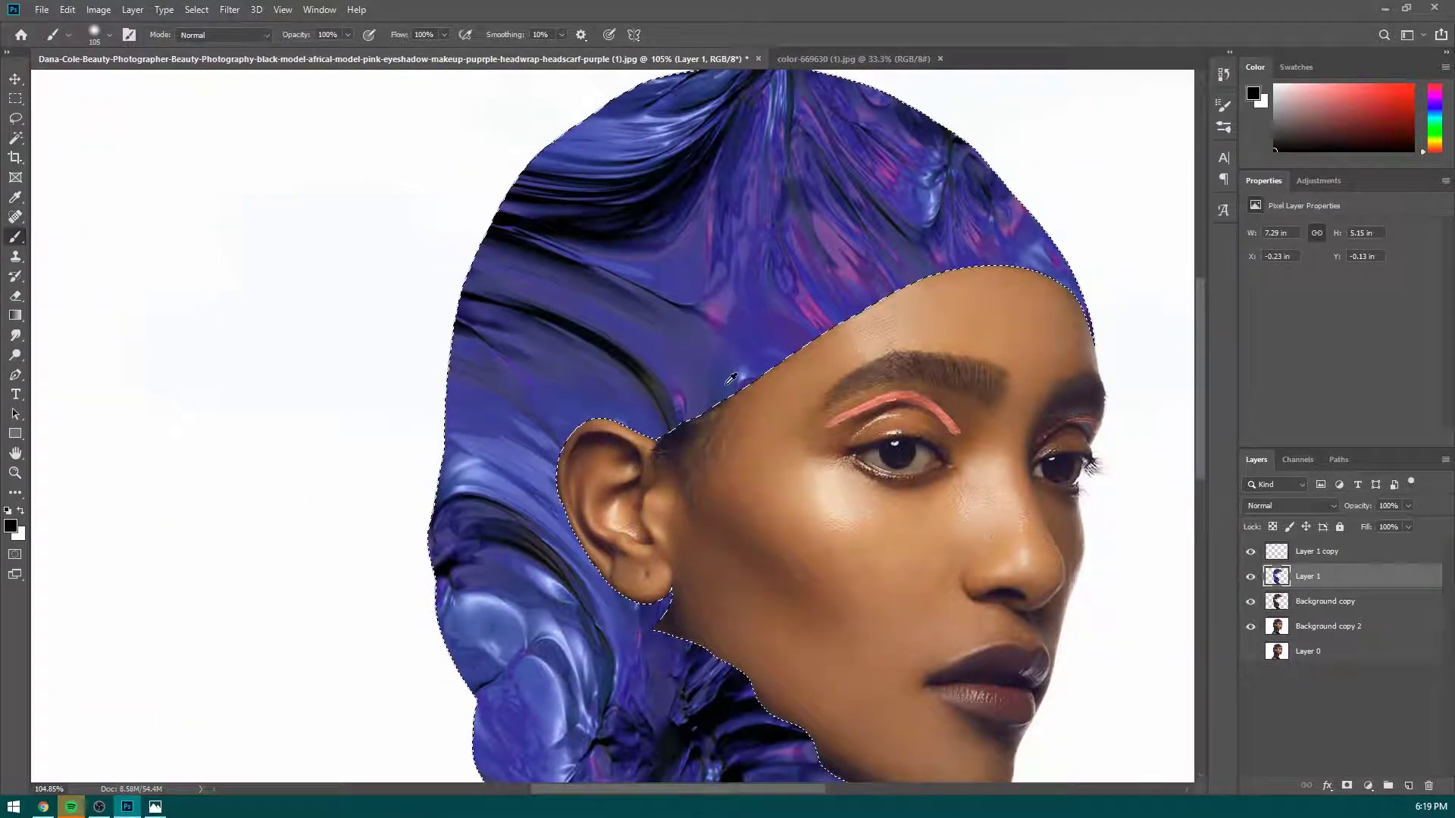
left_click(196, 9)
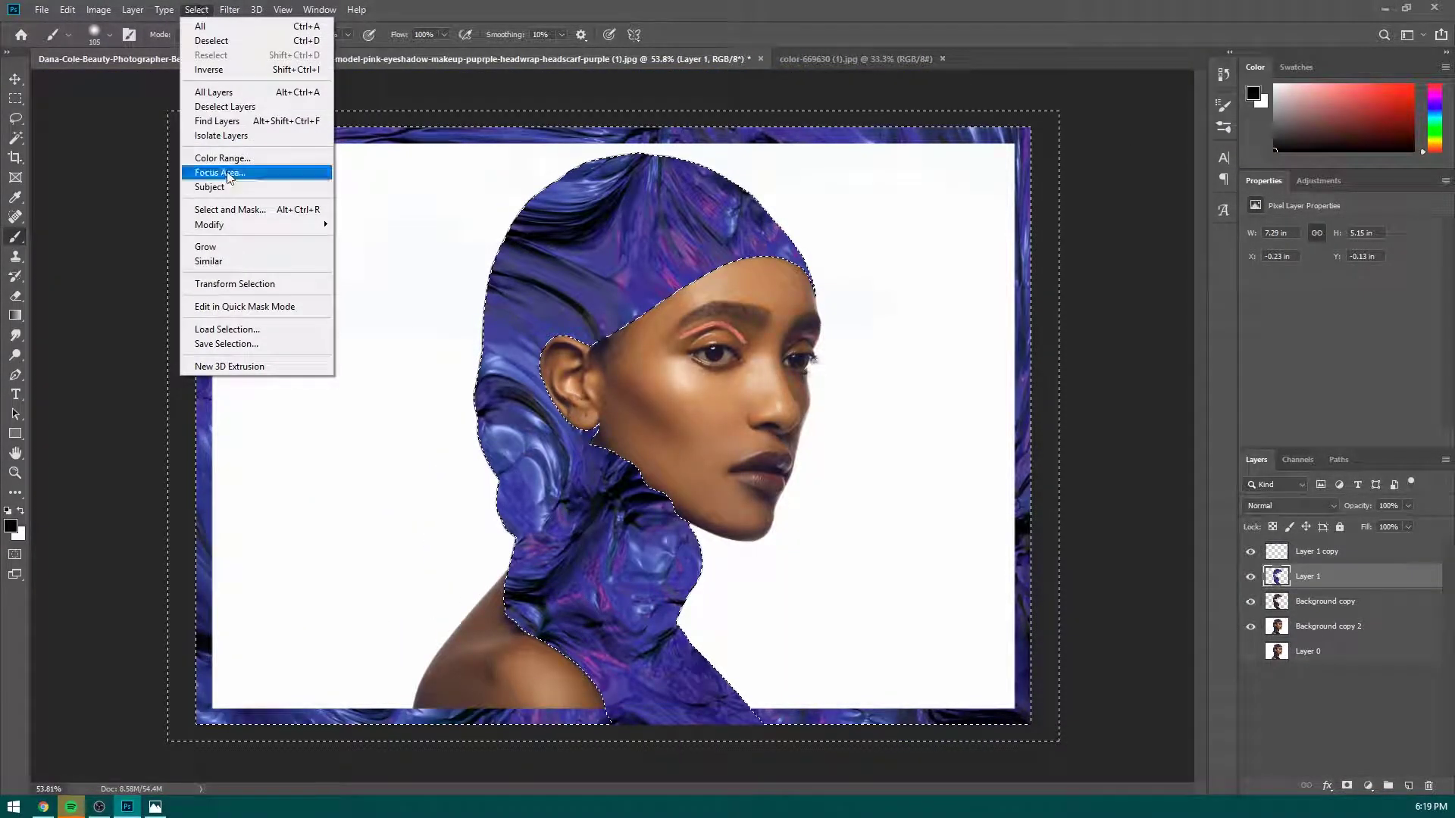
mouse_move(235, 225)
left_click(379, 269)
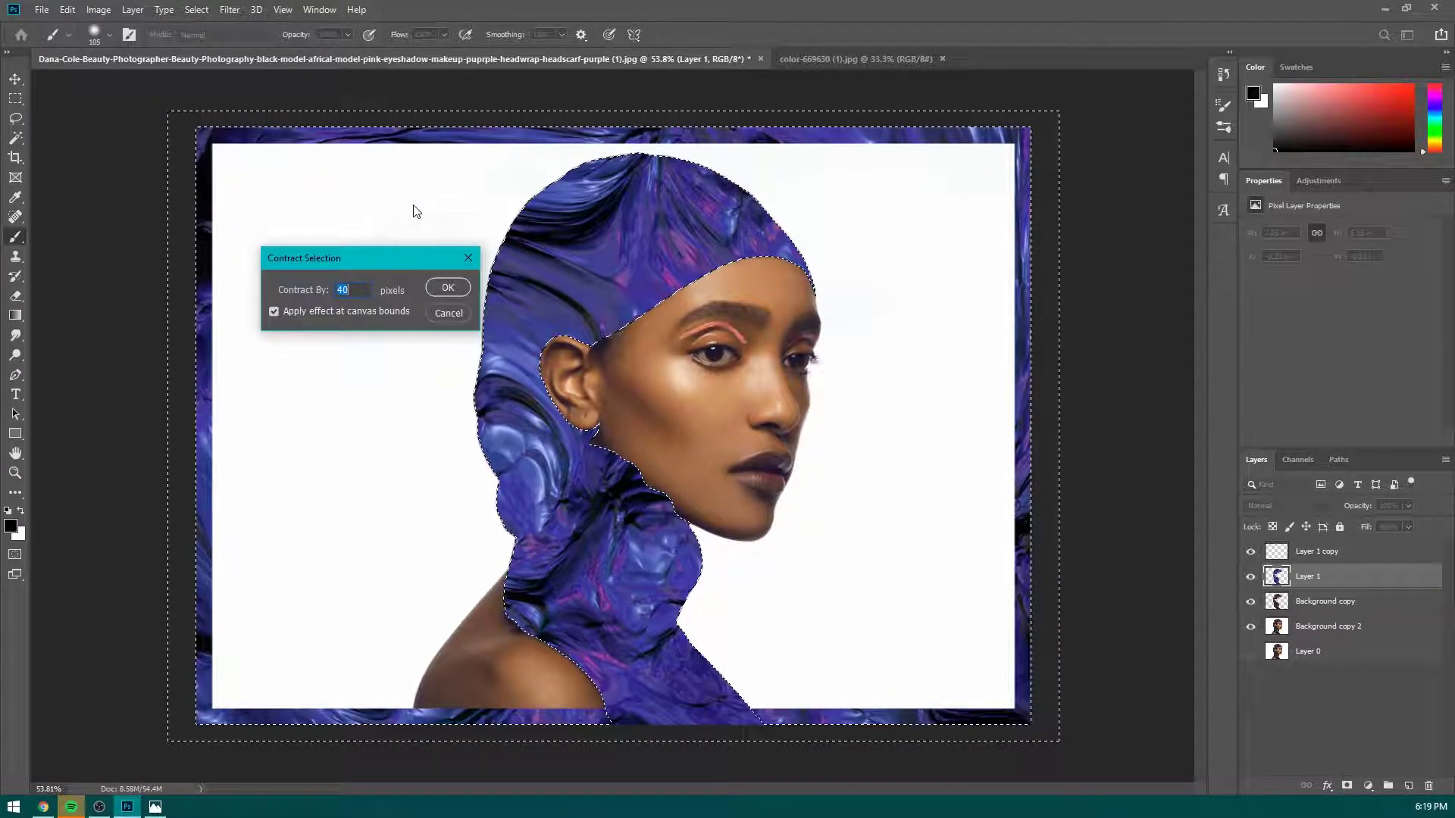
left_click(448, 288)
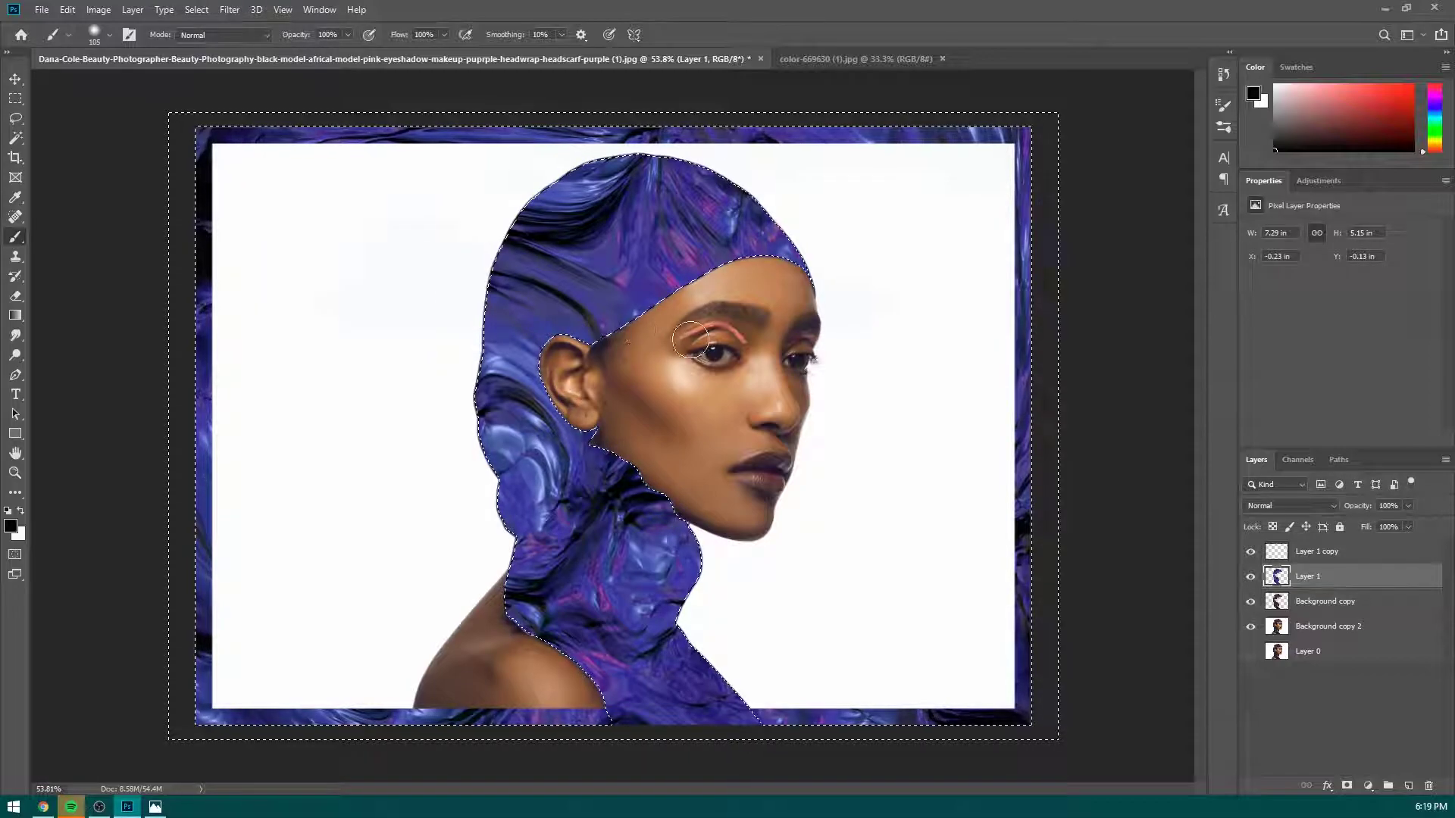
scroll(682, 338, "up", 8)
scroll(716, 320, "down", 6)
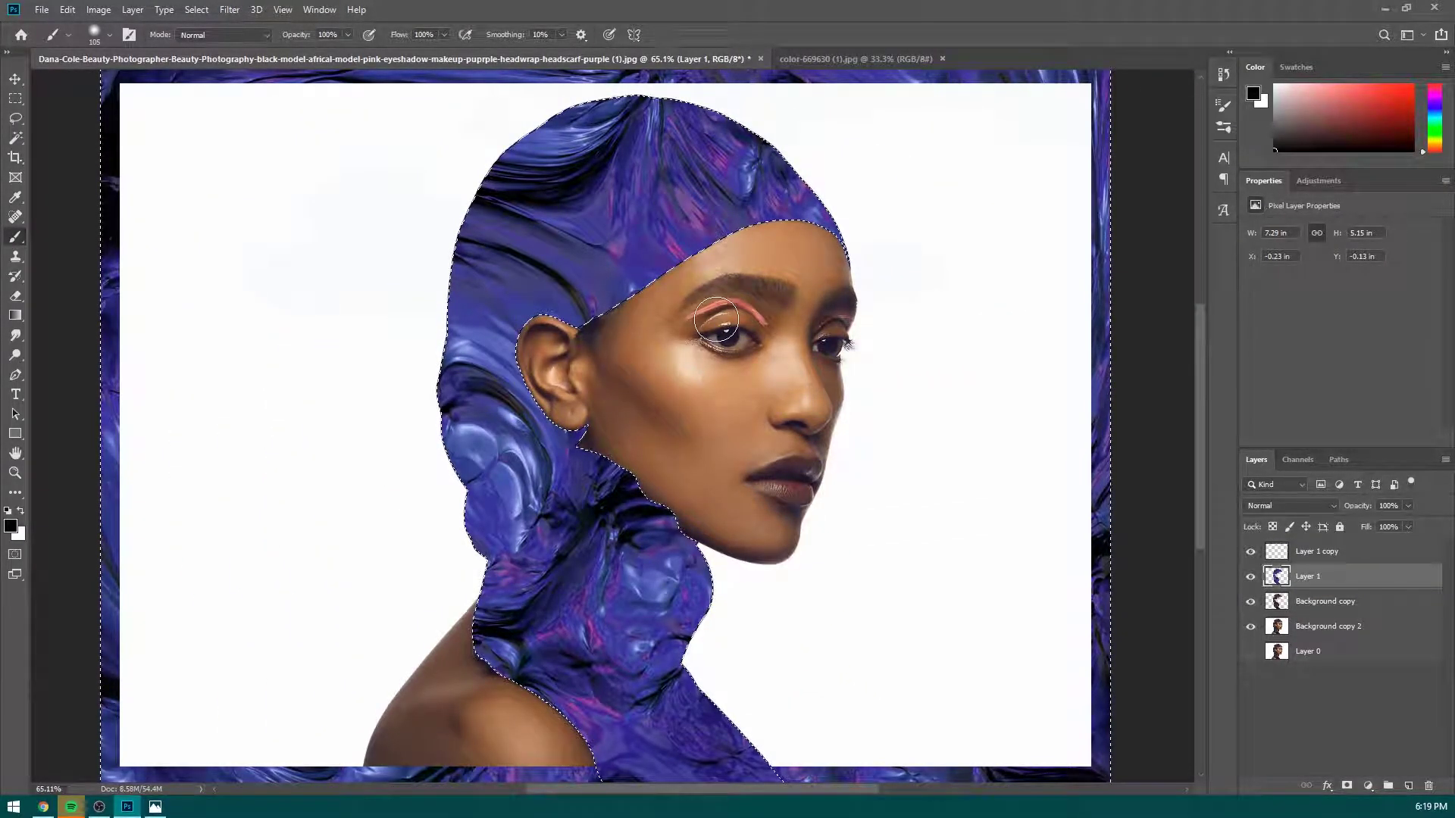
scroll(552, 315, "up", 6)
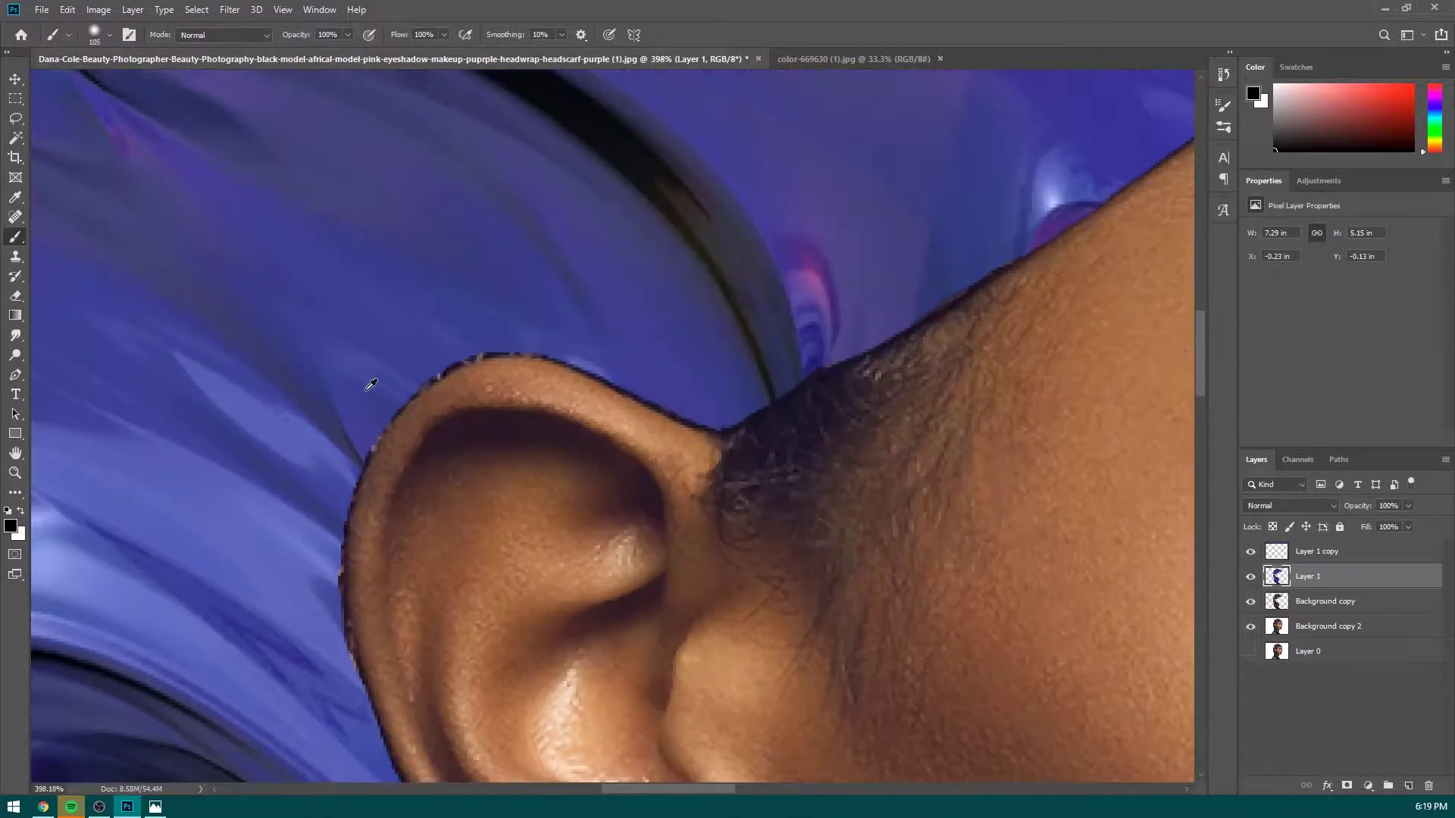
scroll(497, 371, "down", 7)
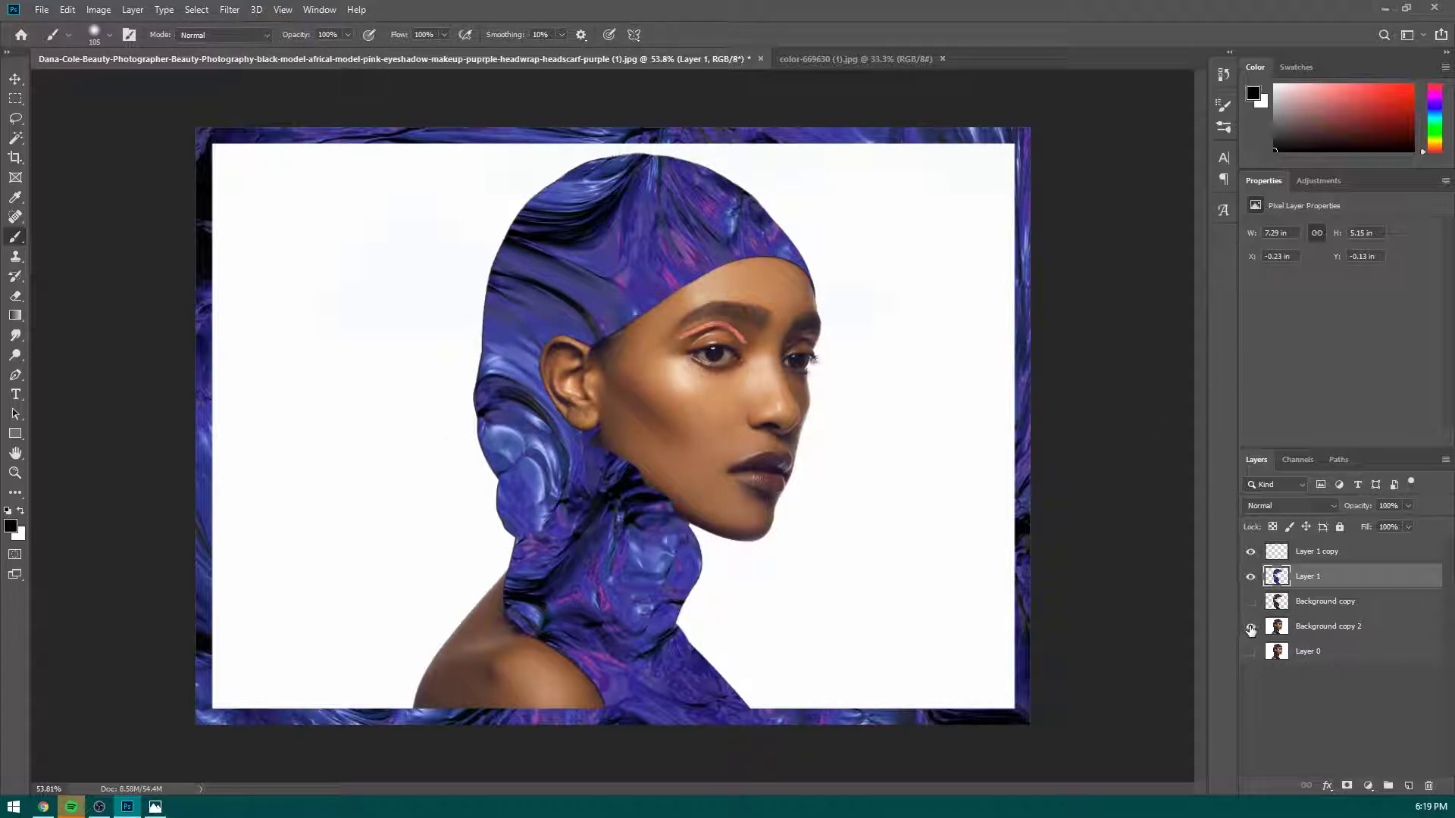
Hide Layer 1 so the original patterned scarf on Background copy 2 is exposed.
left_click(1250, 626)
left_click(1250, 626)
left_click(1250, 577)
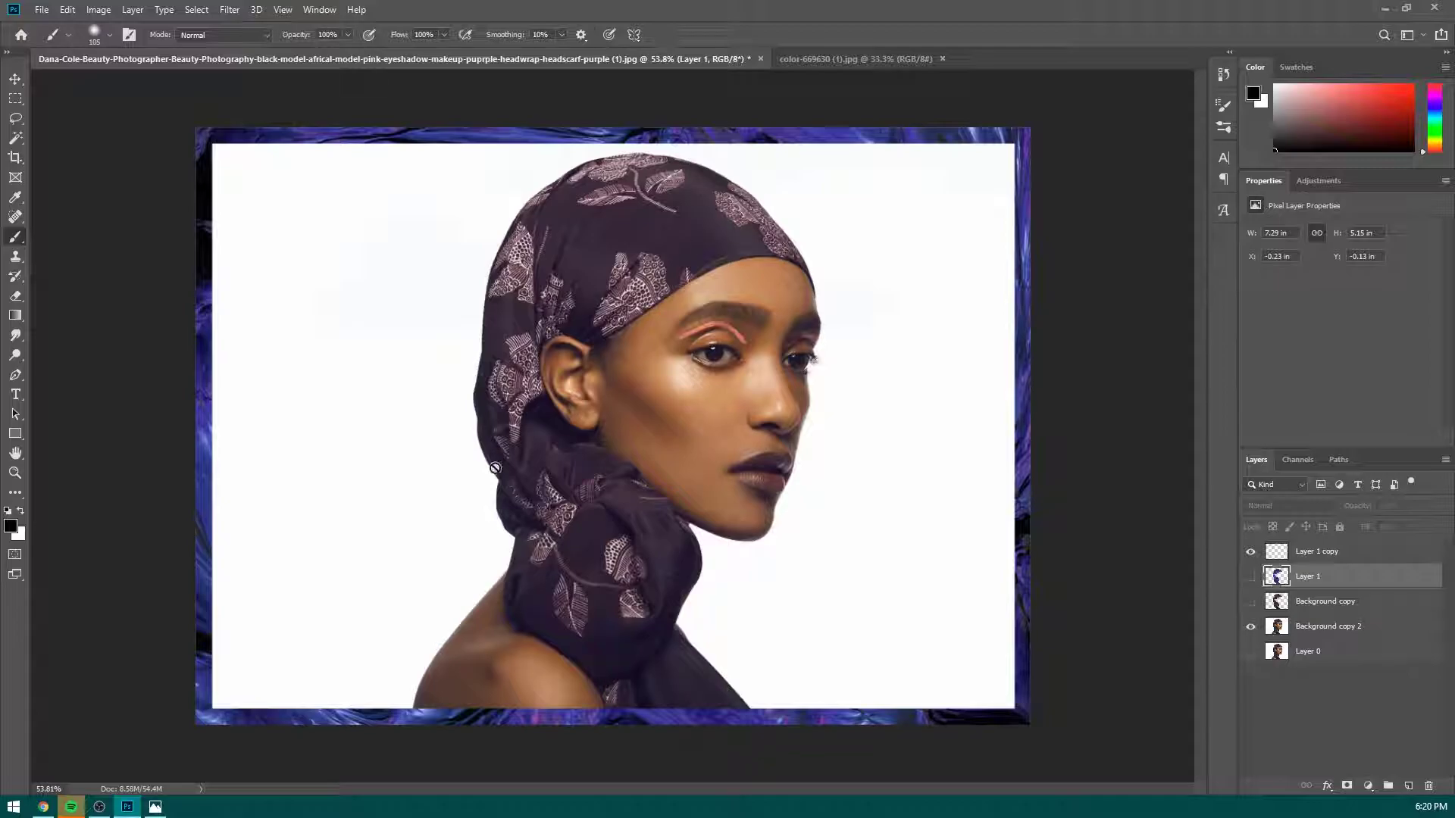
Lasso the outer part of the headwrap and the scarf's tail below the chin, and make Background copy 2 the active layer.
left_click(16, 119)
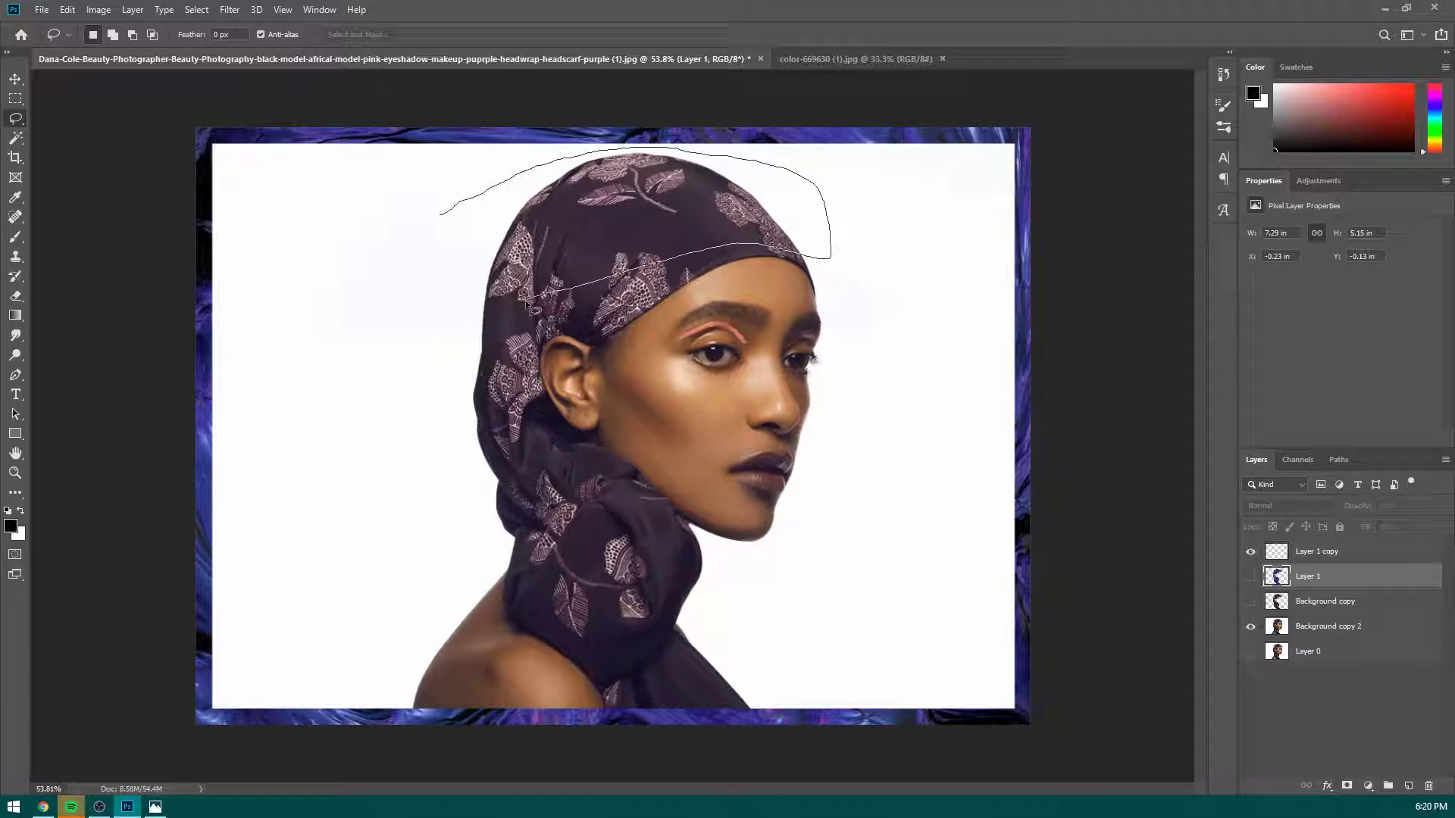
left_click_drag(455, 535, 410, 383)
key("shift")
left_click_drag(753, 570, 643, 558)
mouse_move(671, 750)
left_mouse_down()
mouse_move(837, 650)
mouse_move(757, 574)
left_mouse_up()
left_click(68, 10)
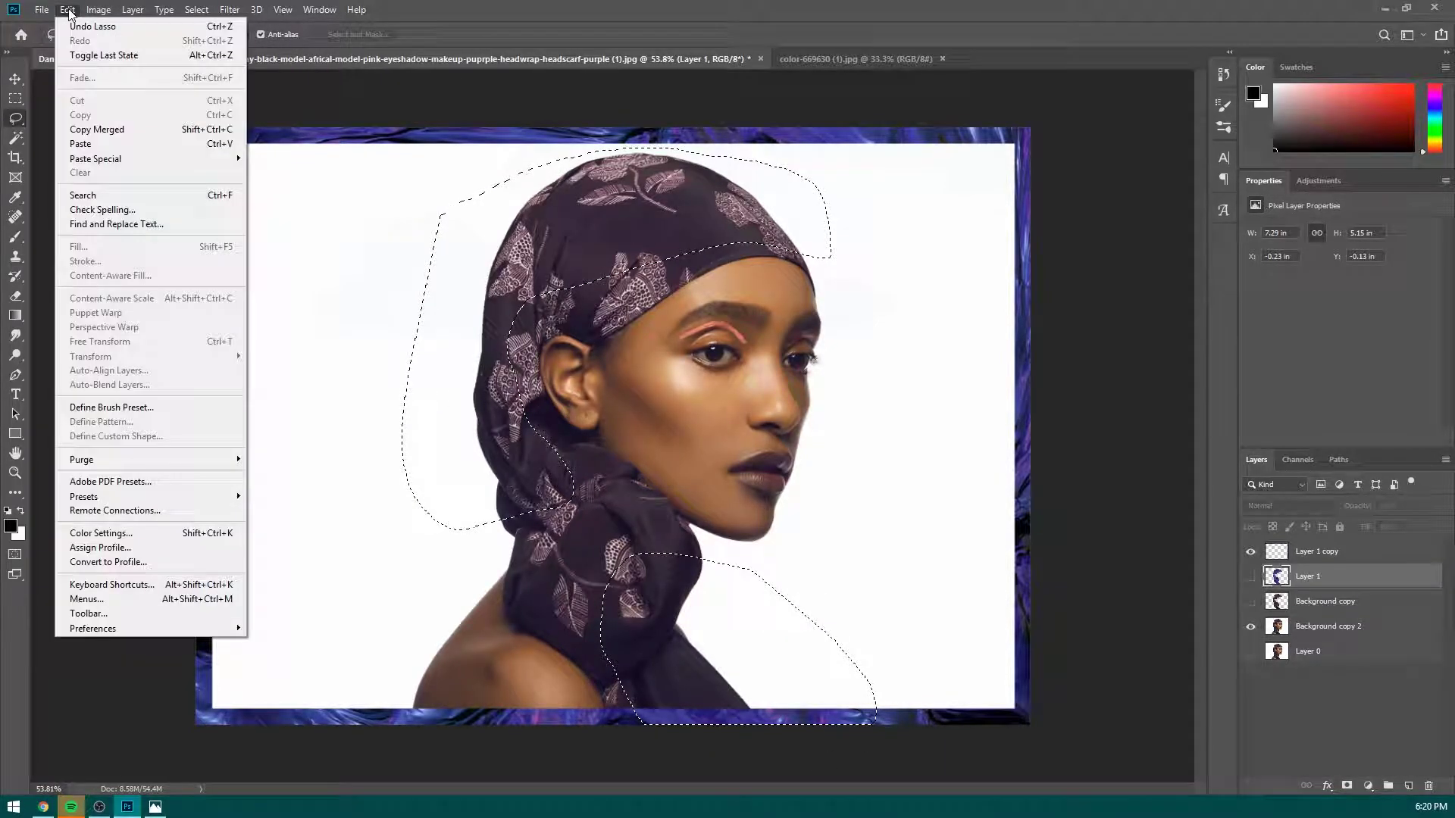
left_click(1345, 626)
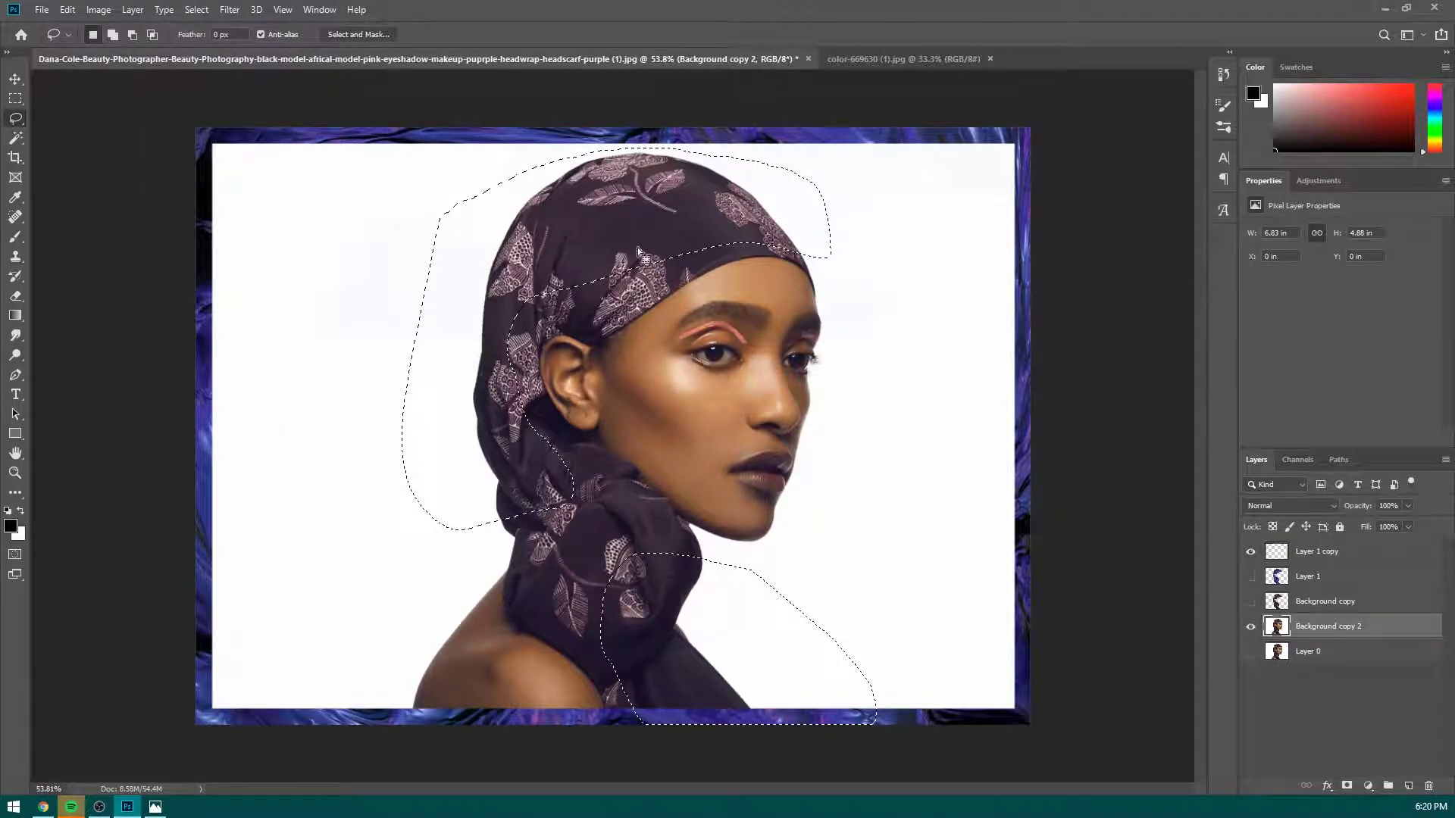
Try to remove the lassoed scarf areas on Background copy 2 with a Content-Aware fill.
left_click(60, 10)
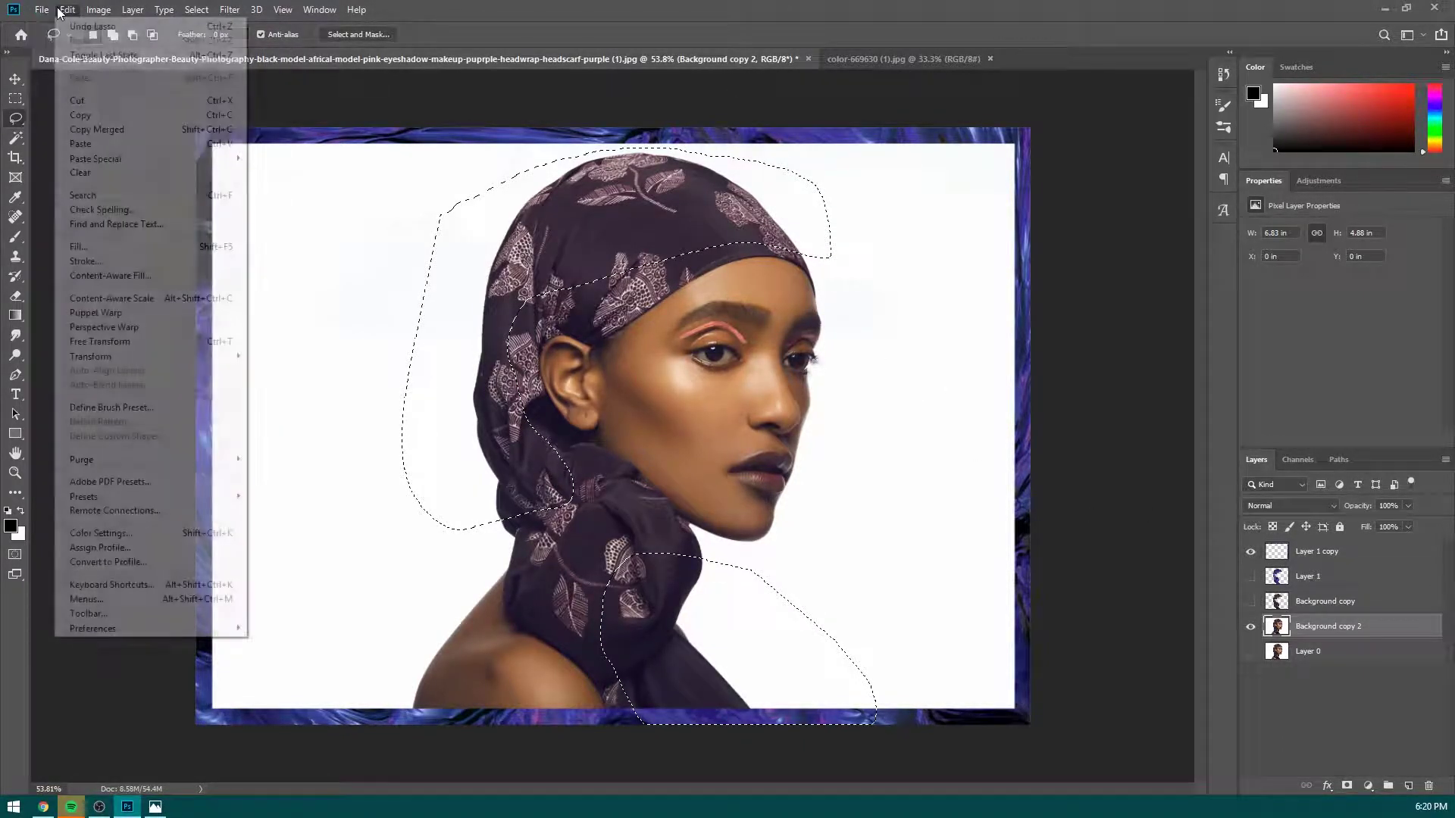
left_click(77, 246)
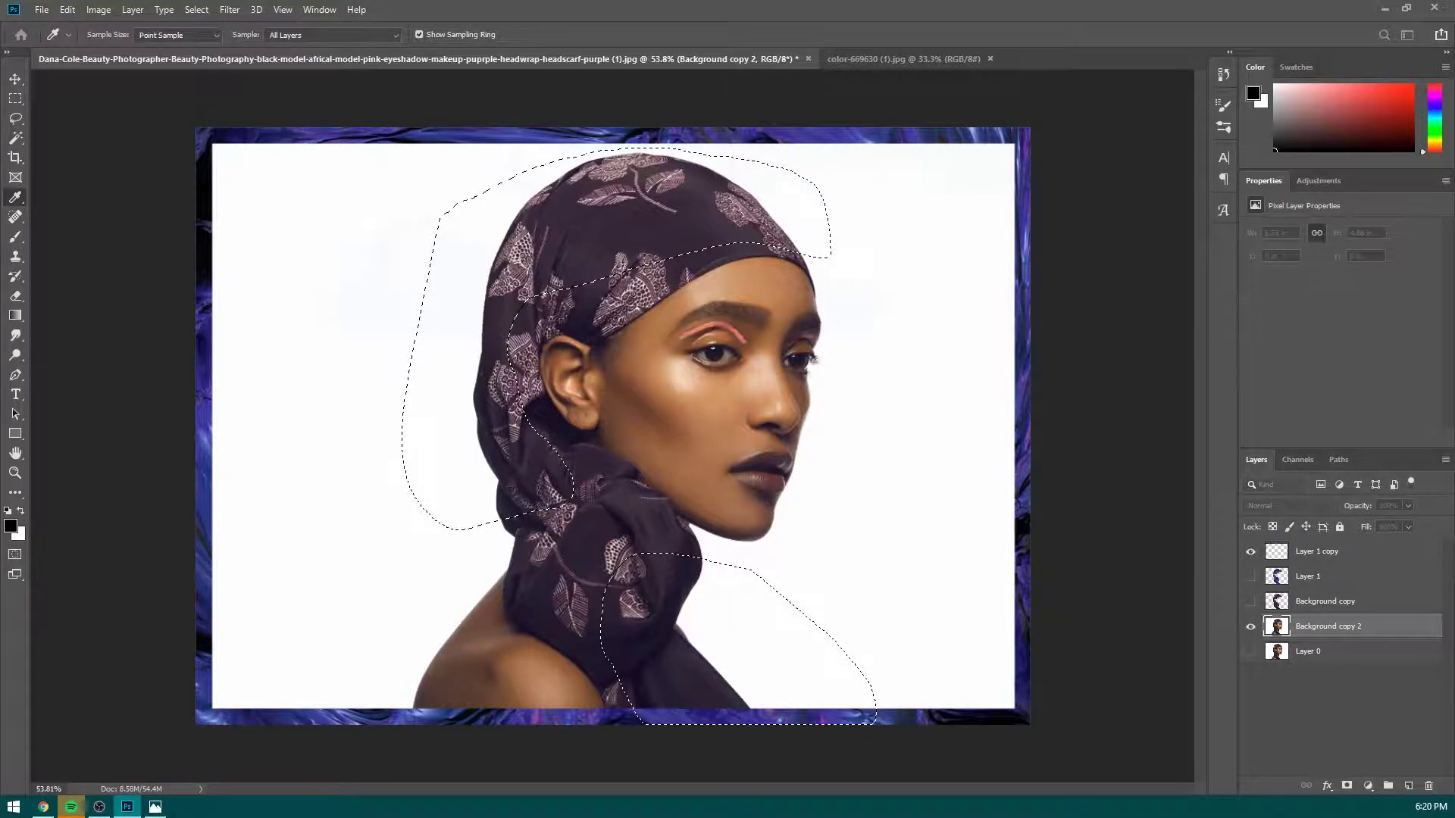
left_click(466, 272)
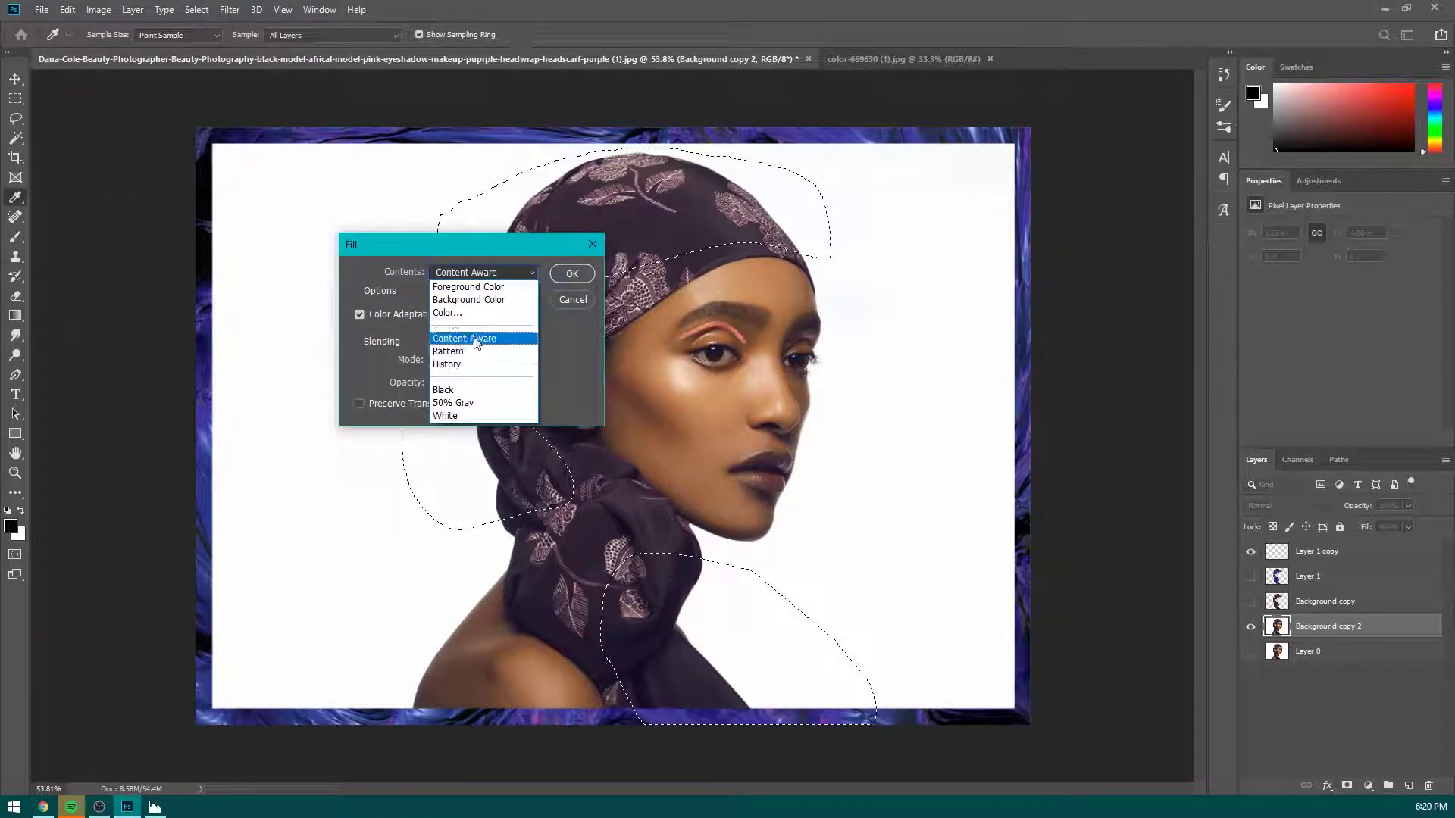
left_click(475, 341)
key("Return")
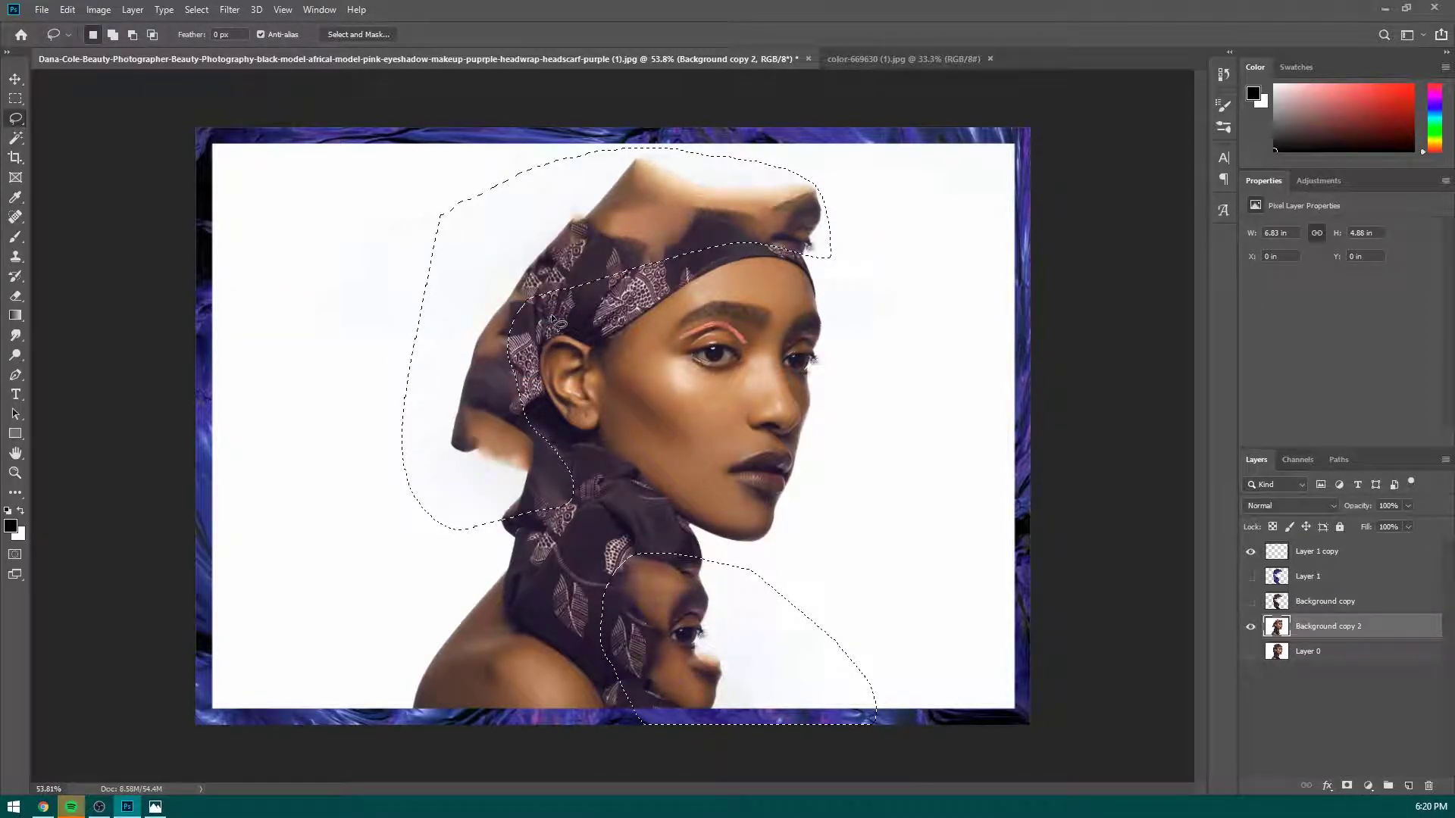
Sample the white backdrop as the brush colour and set the brush to 306 px with 63% hardness.
left_click(17, 238)
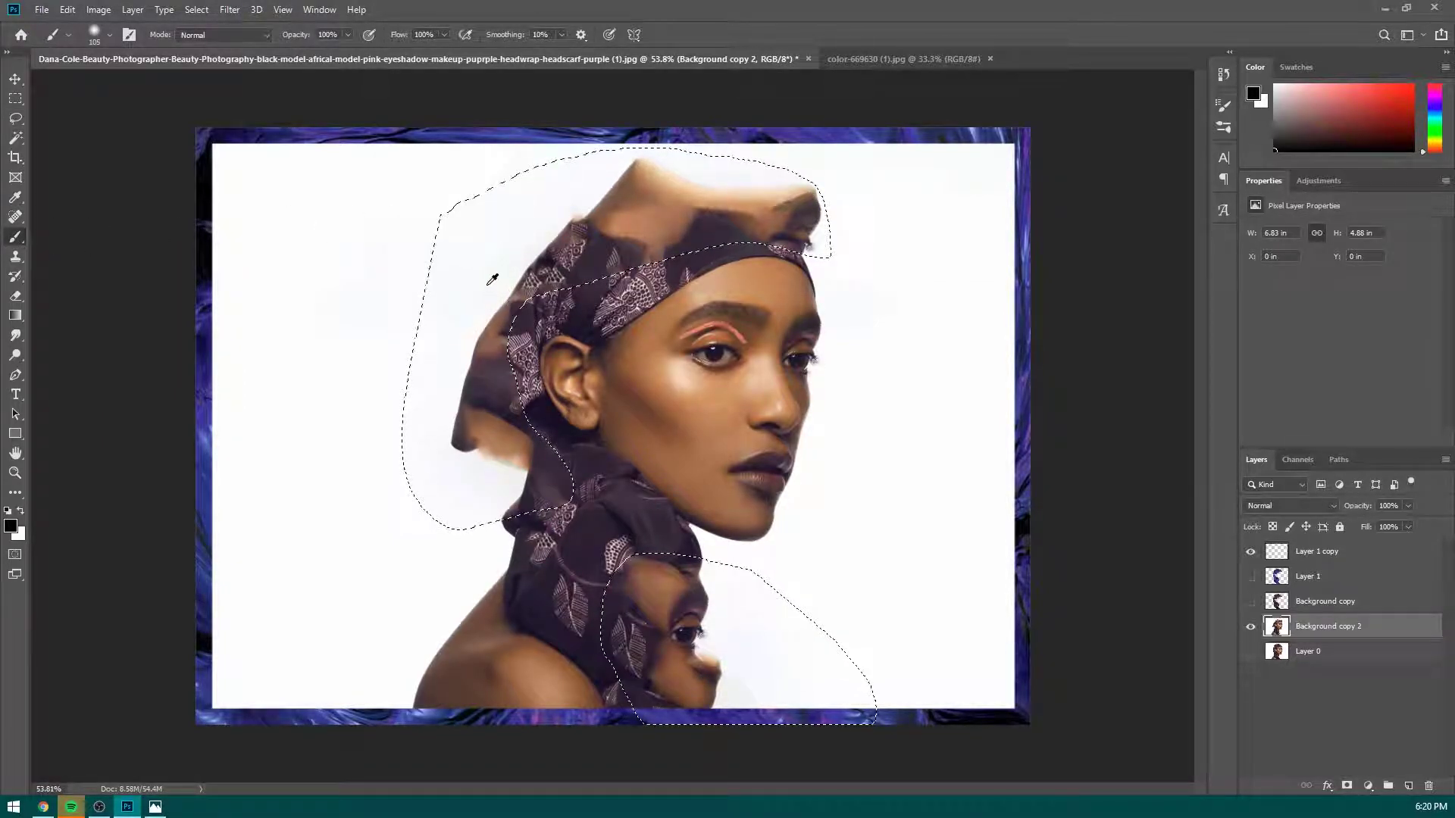
left_click(357, 239, "alt")
right_click(535, 220)
left_click_drag(660, 258, 685, 253)
left_click_drag(630, 292, 667, 294)
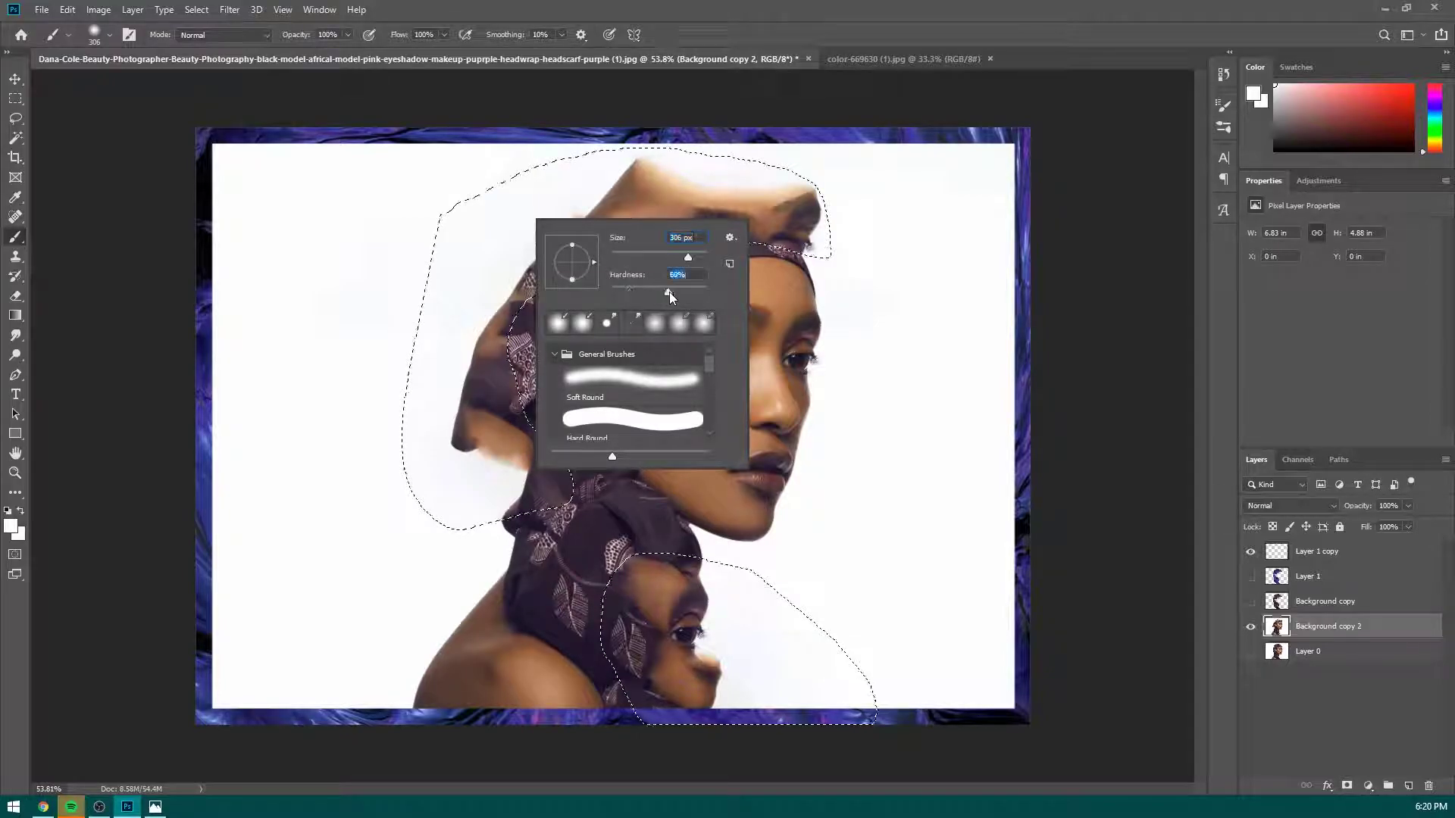
Paint both lassoed scarf areas on Background copy 2 white and clear the selection.
mouse_move(456, 244)
left_mouse_down()
mouse_move(902, 189)
mouse_move(454, 255)
mouse_move(660, 288)
mouse_move(713, 257)
mouse_move(695, 389)
left_mouse_up()
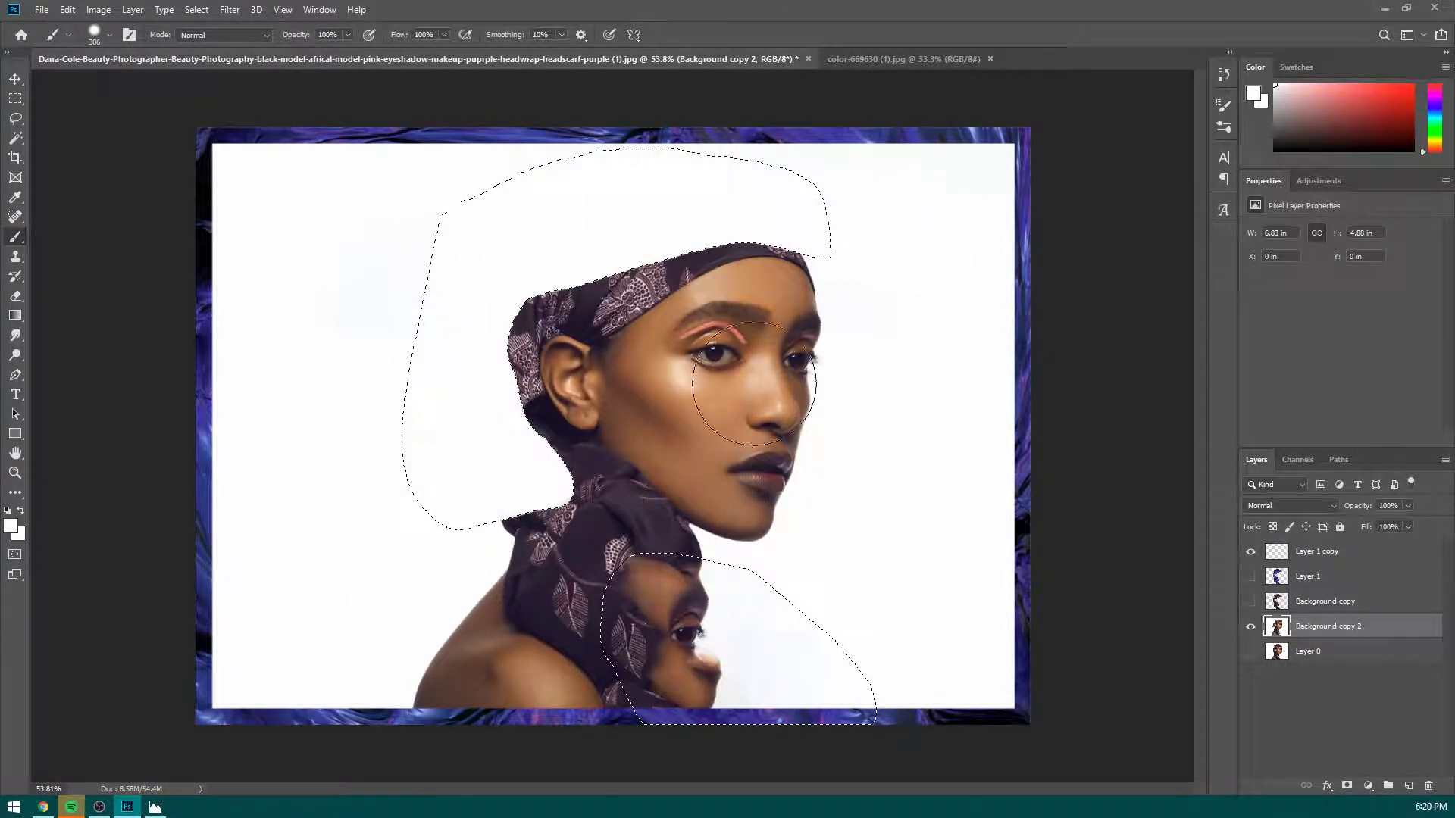
left_click_drag(659, 645, 666, 584)
key("ctrl+d")
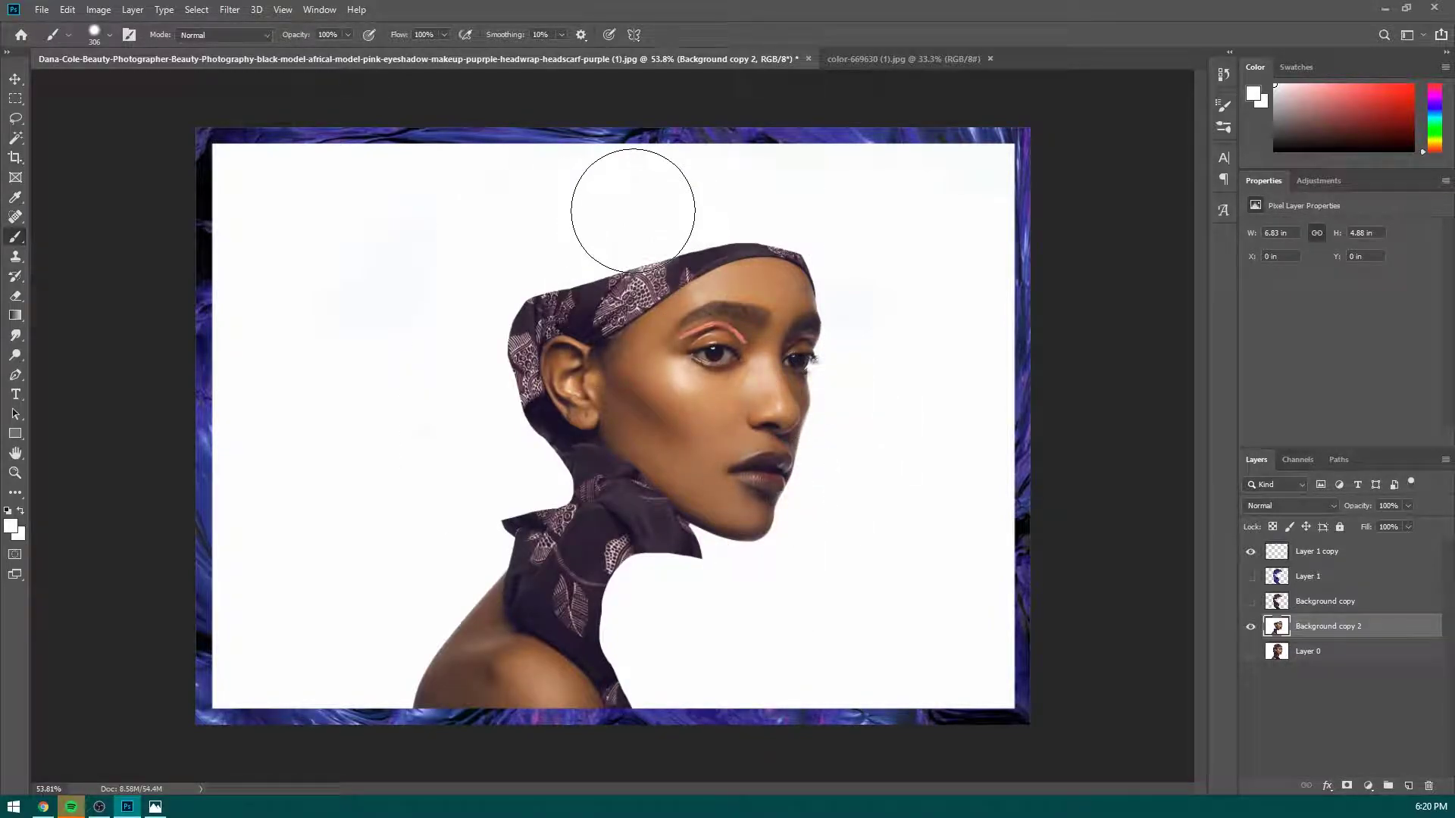
Adjust the brush hardness and paint white over more of the old scarf above the forehead, behind the ear and beside the neck.
right_click(587, 227)
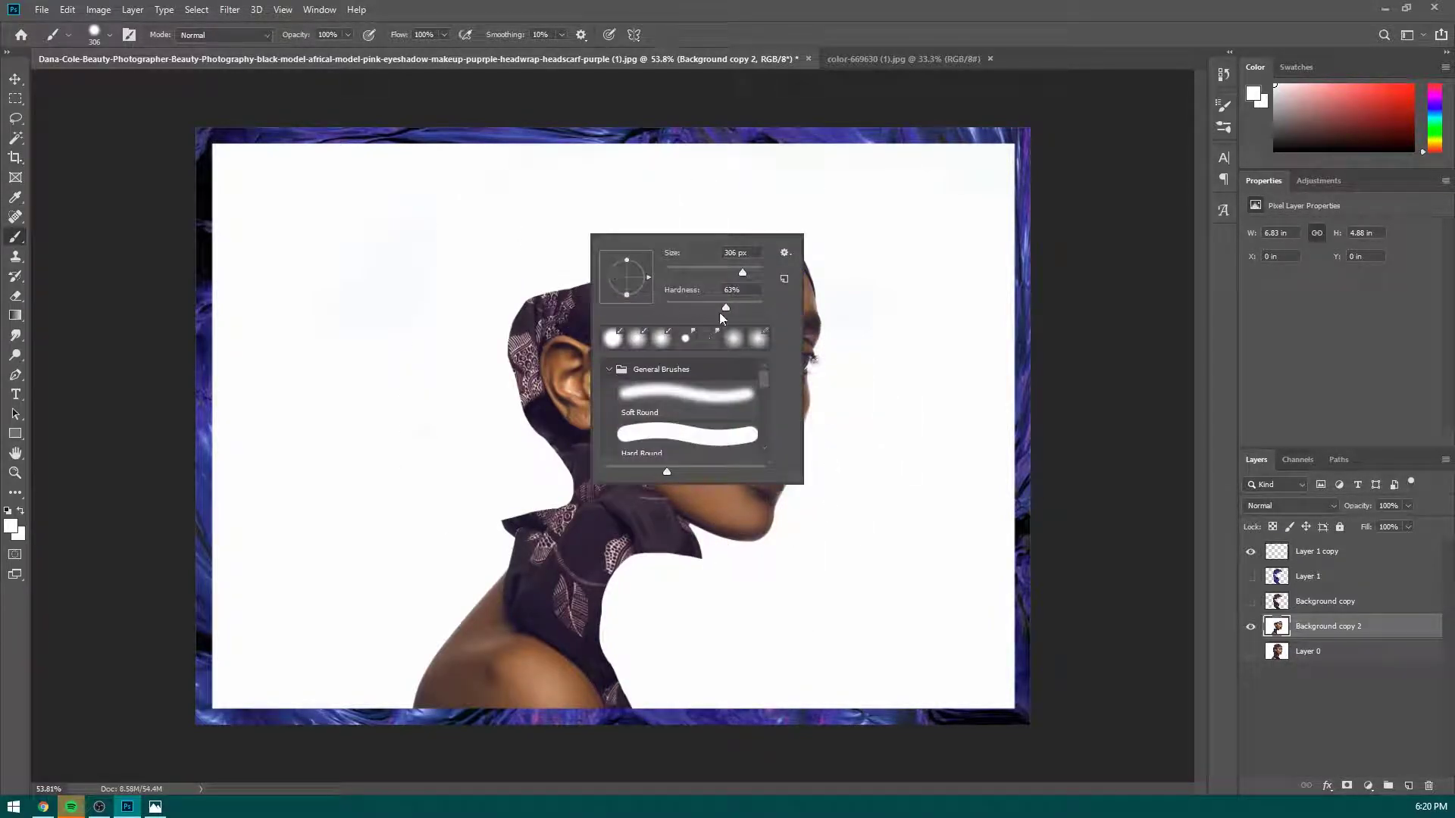
key("Return")
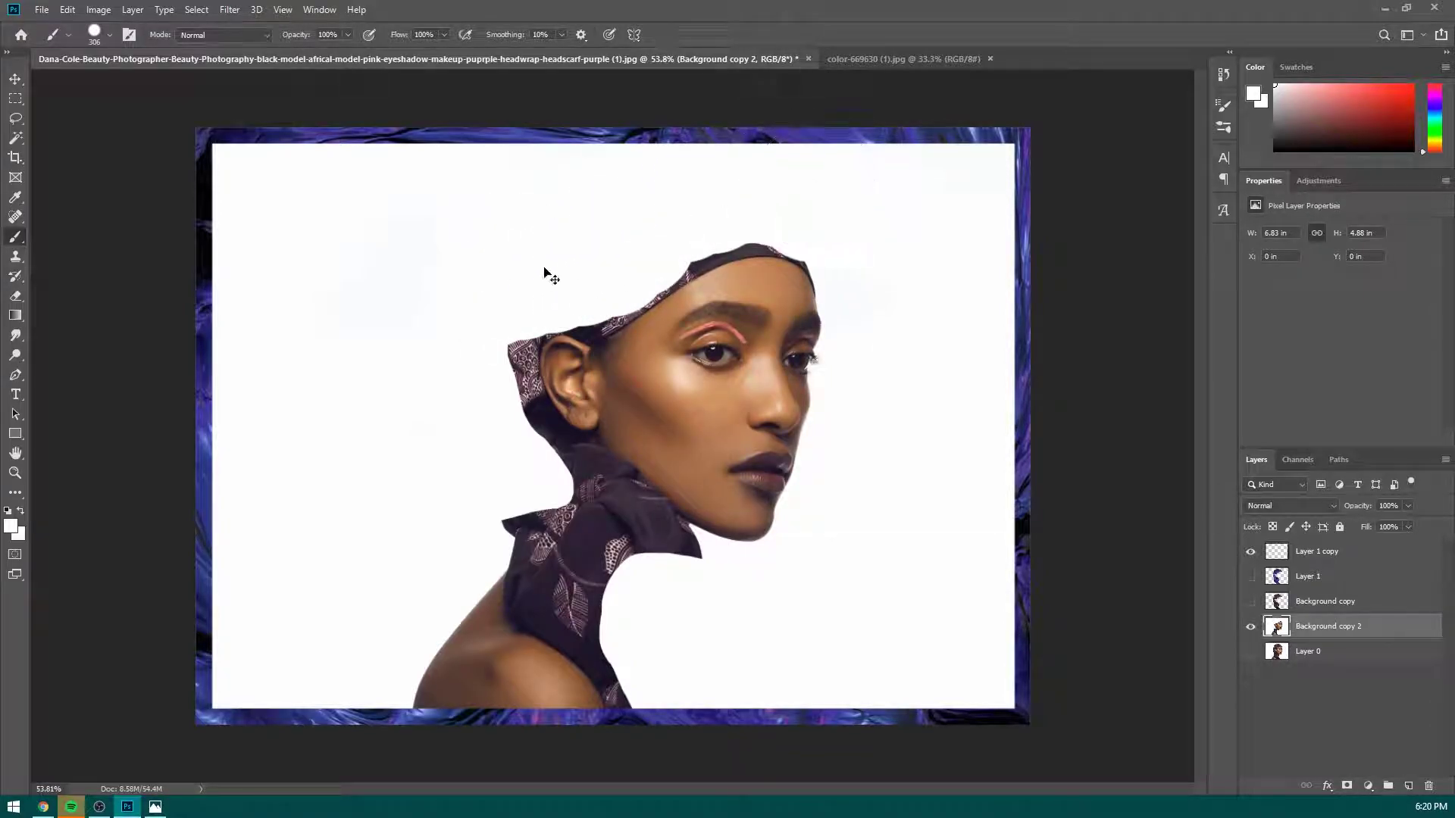
left_click(470, 330)
left_click(484, 481)
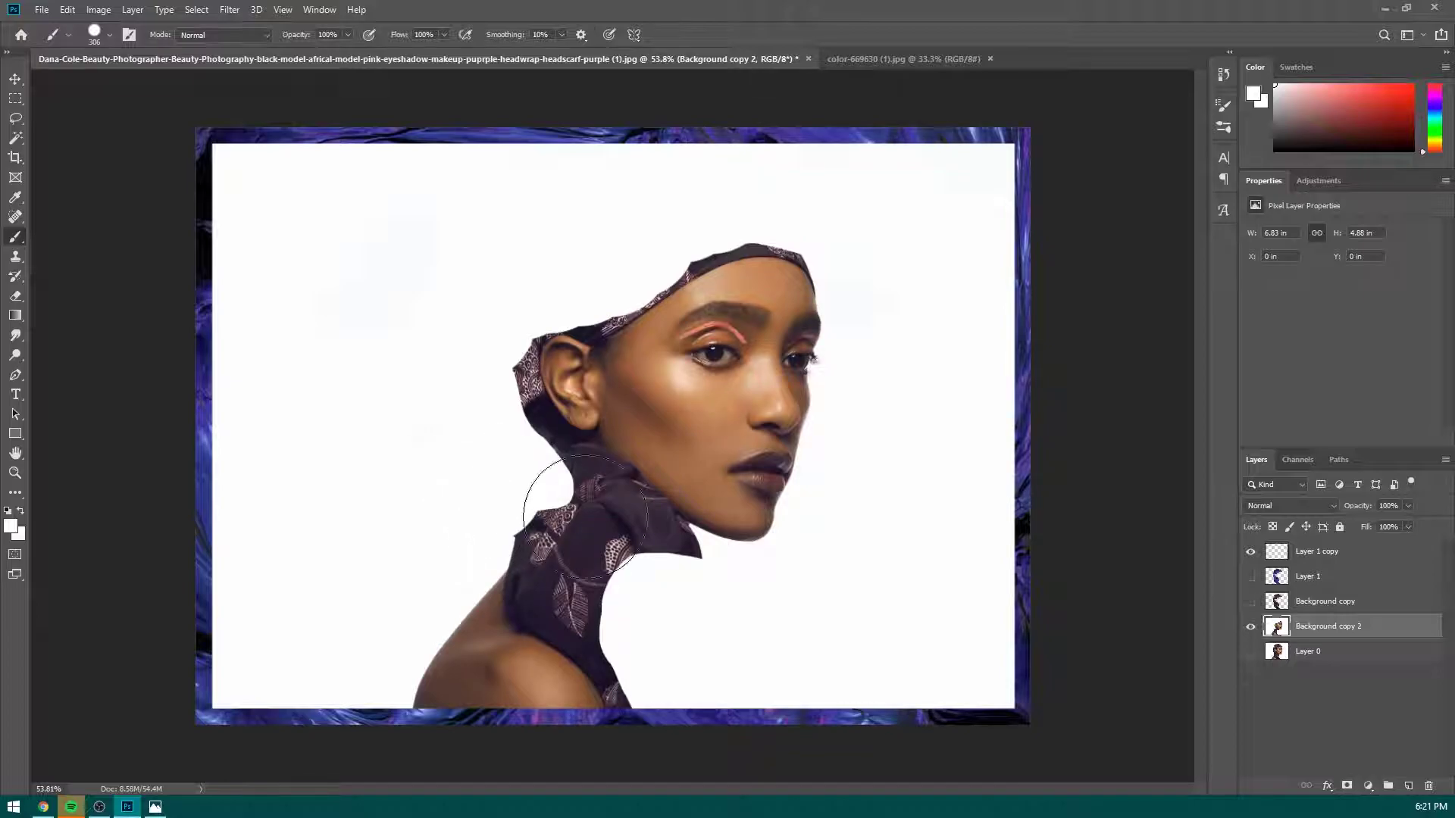
left_click_drag(648, 576, 672, 591)
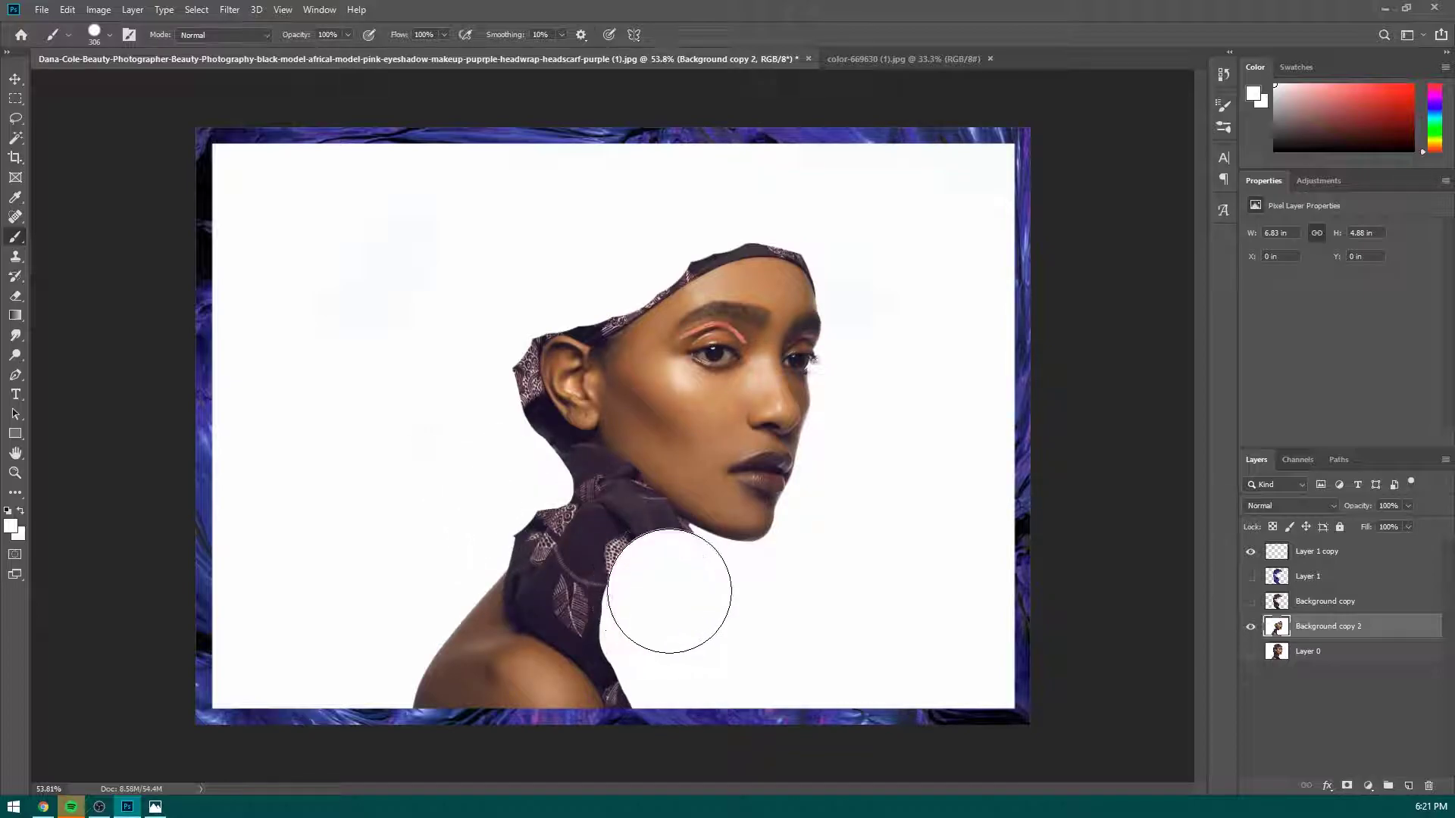
Show Layer 1 again and examine the textured scarf's edge along the forehead, ear and jawline.
left_click(1251, 578)
scroll(673, 276, "up", 16)
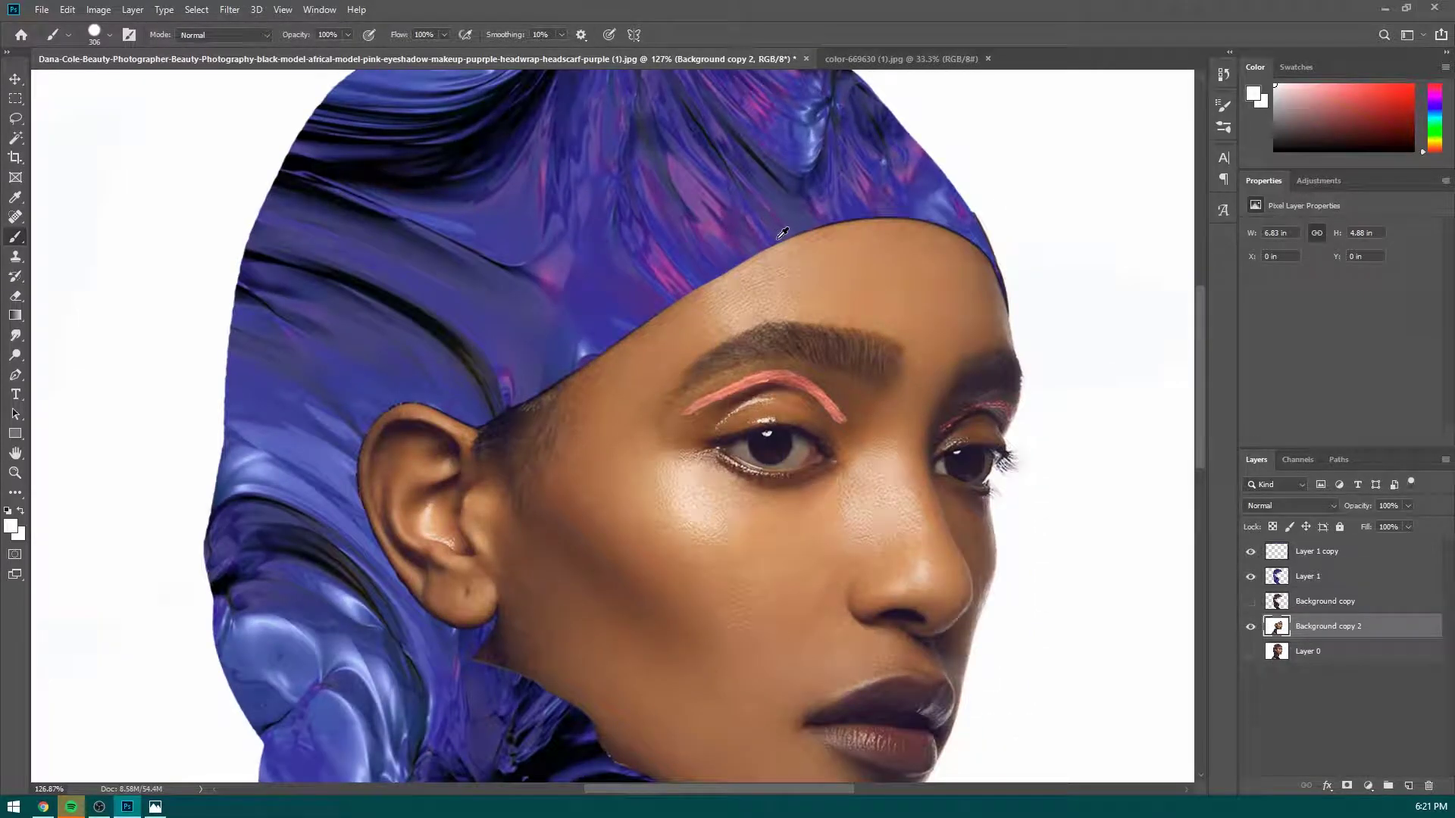
scroll(217, 547, "down", 8)
scroll(220, 543, "up", 4)
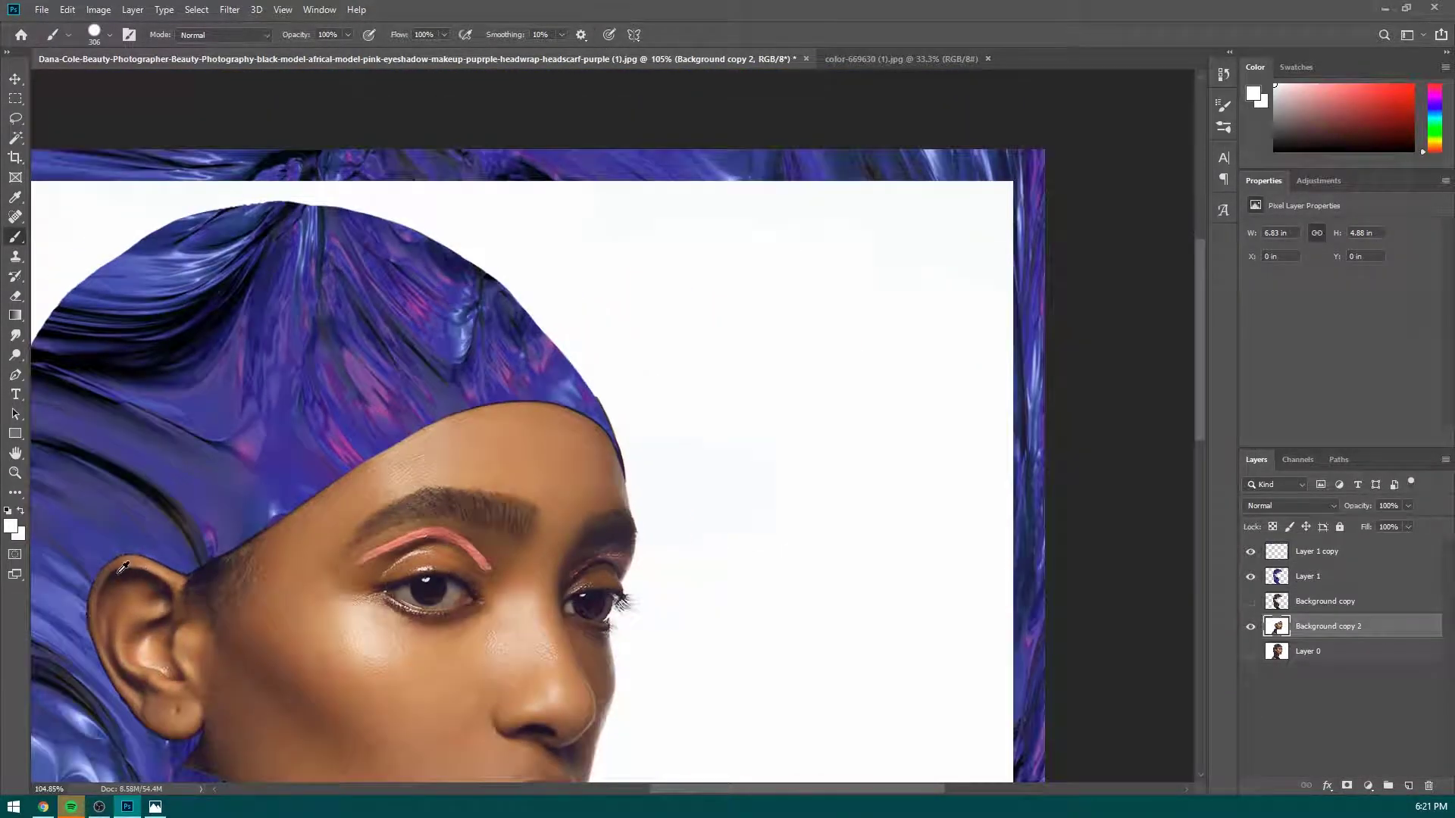
scroll(367, 433, "down", 5)
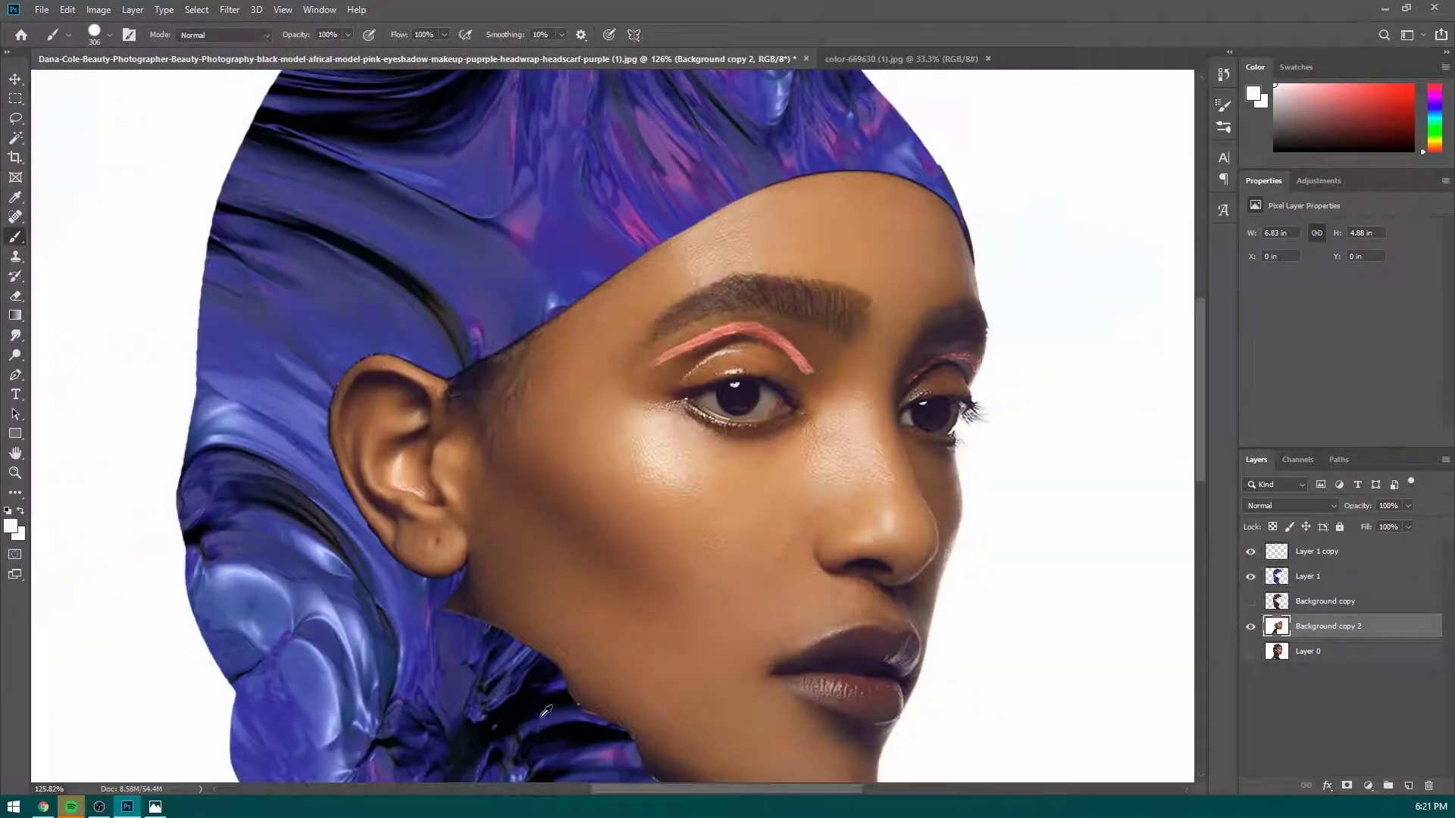
scroll(383, 520, "up", 5)
scroll(465, 512, "down", 2)
scroll(465, 513, "down", 2)
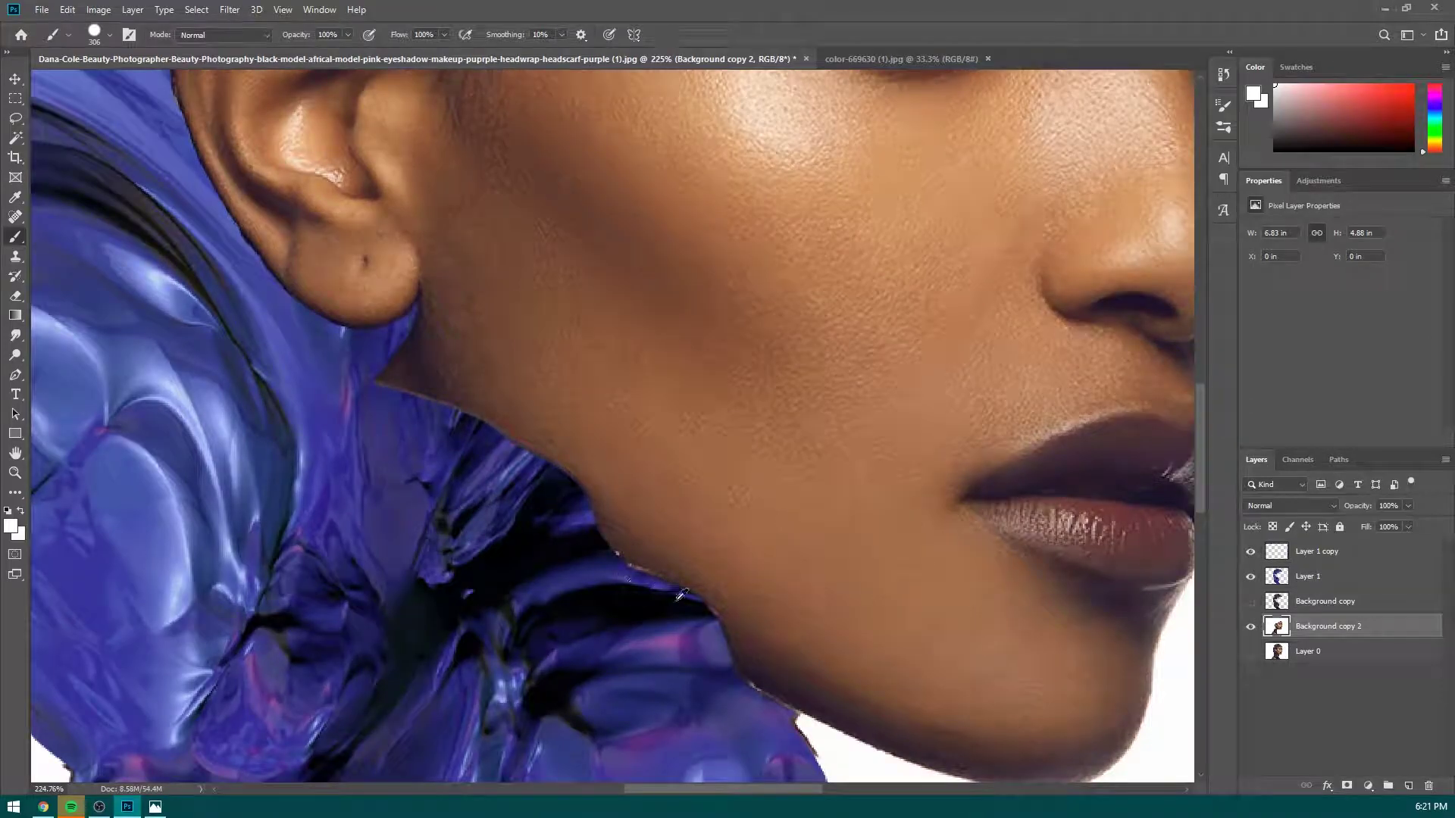
scroll(465, 512, "down", 2)
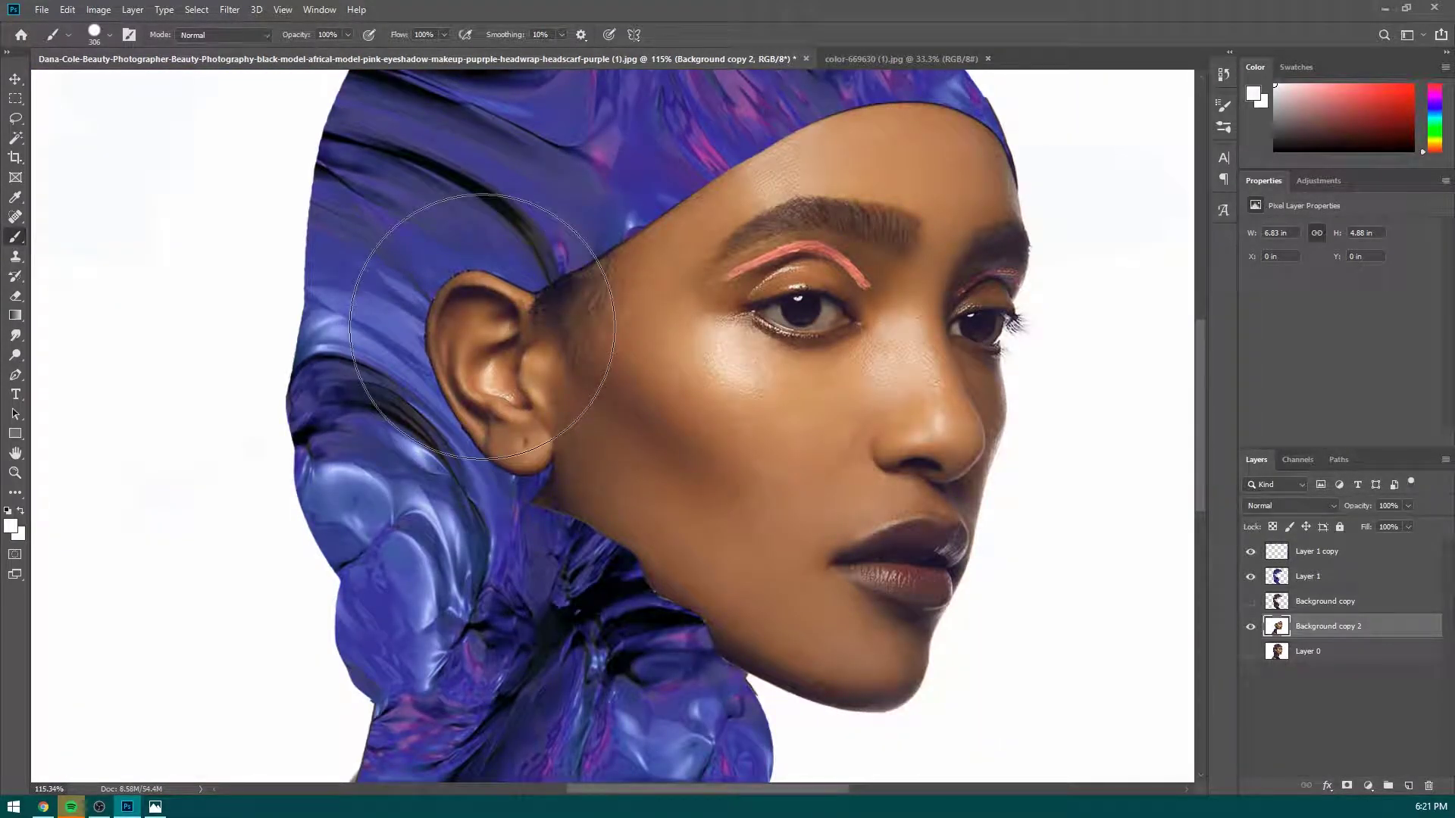
scroll(485, 254, "up", 3)
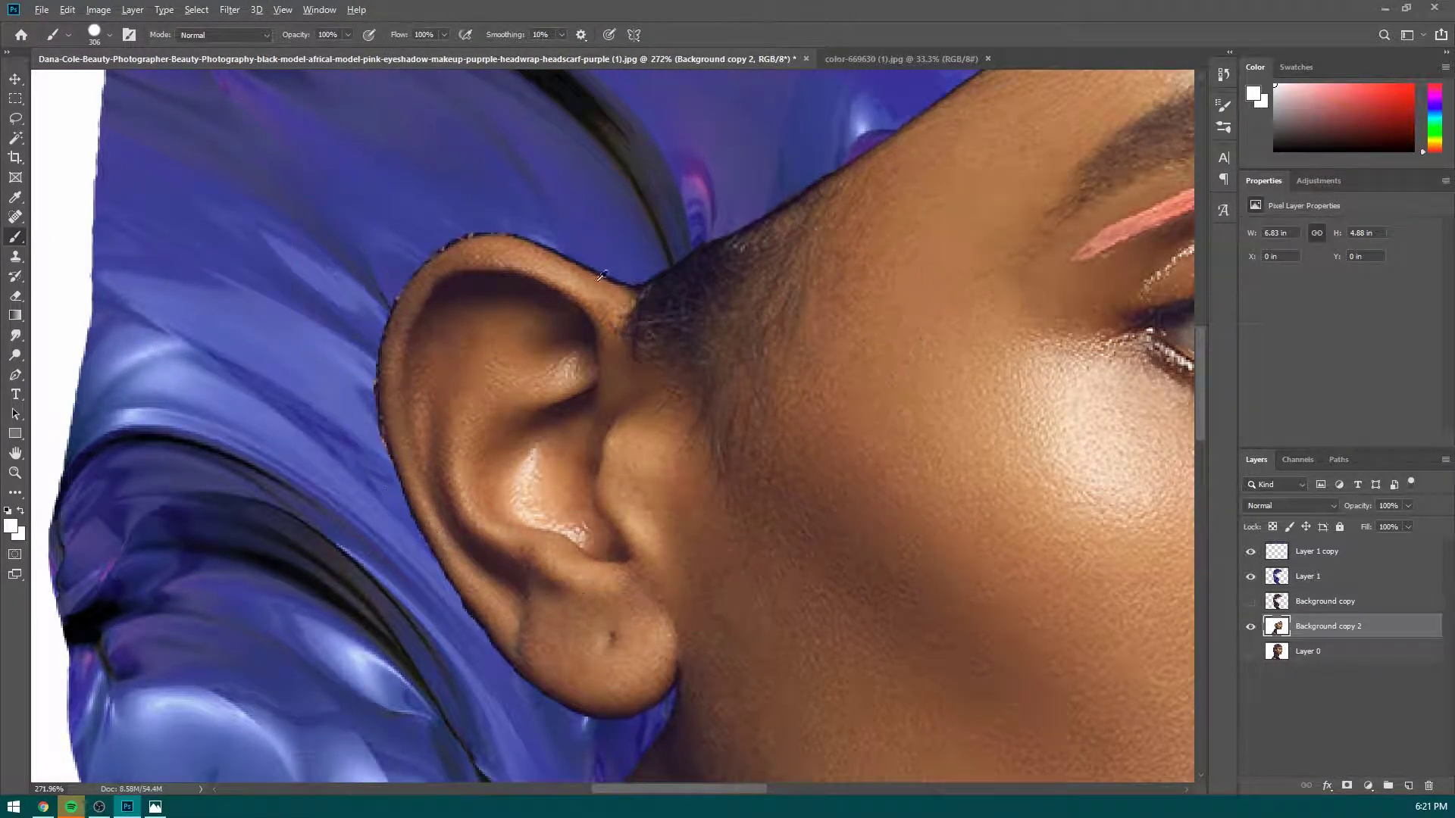
scroll(606, 280, "down", 6)
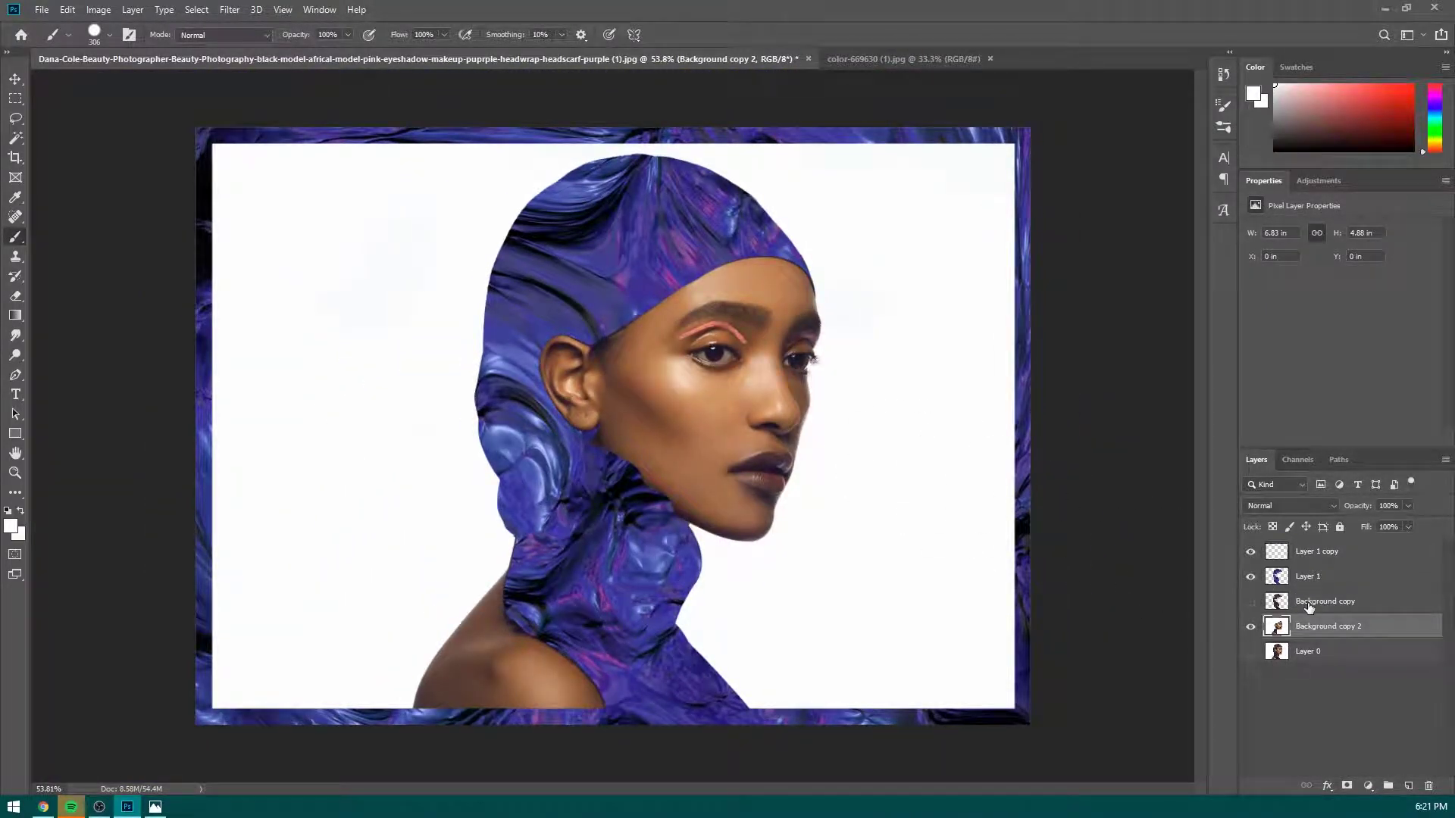
Scale Background copy 2 to 100.35% and shift it slightly up and left beneath the textured scarf.
key("ctrl+t")
left_click_drag(185, 123, 192, 125)
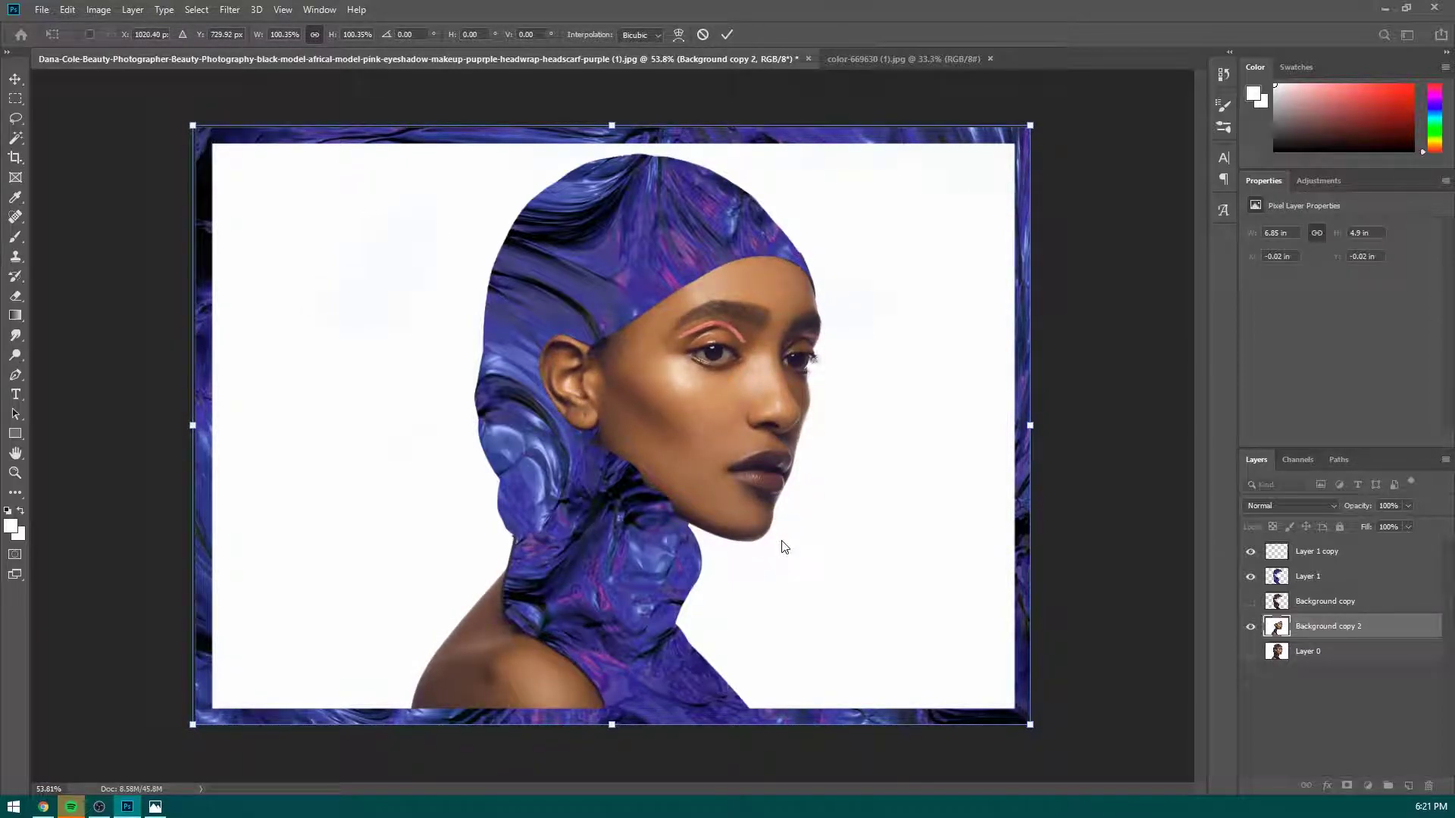
scroll(885, 205, "up", 10)
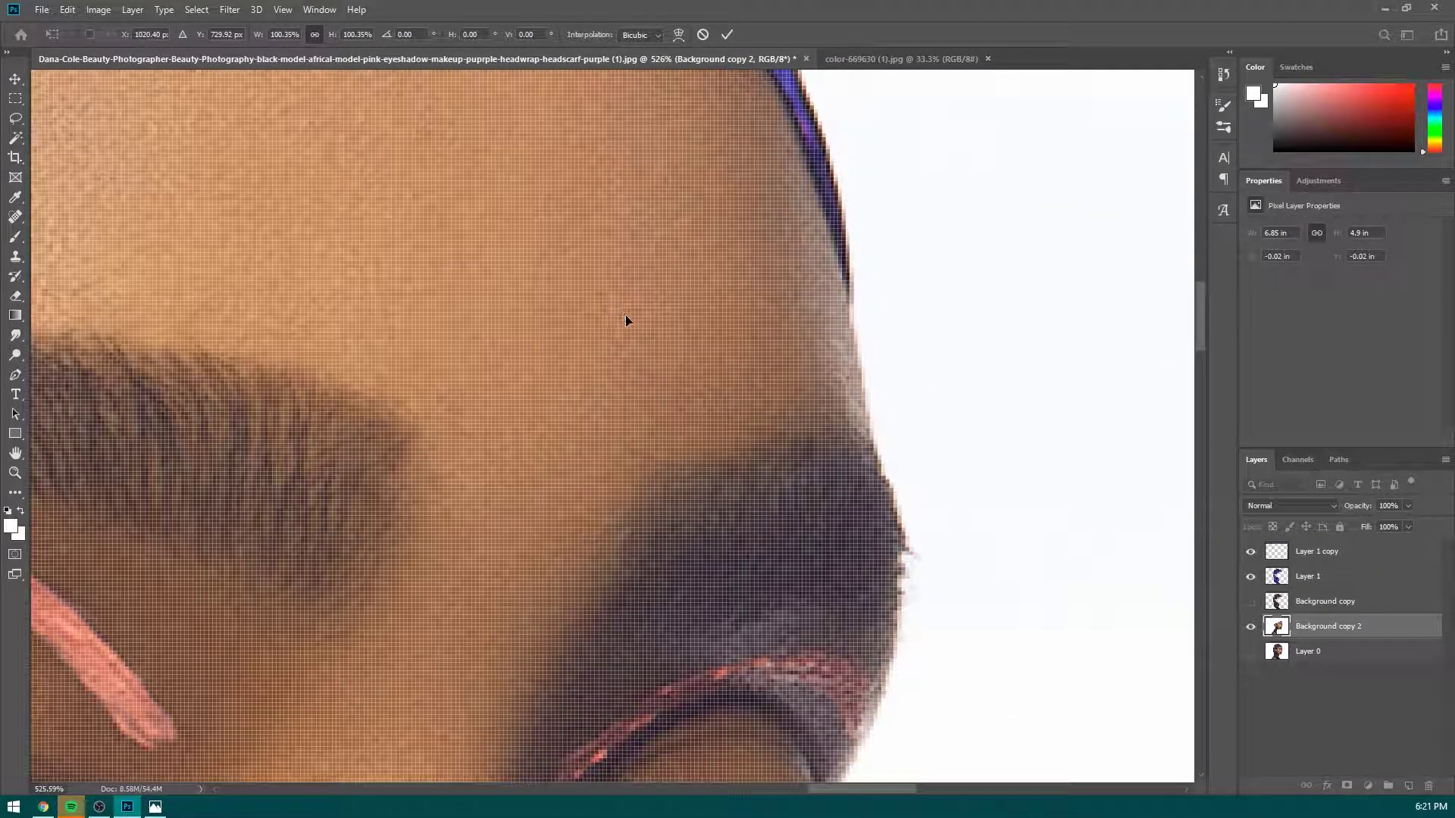
left_click_drag(625, 315, 623, 275)
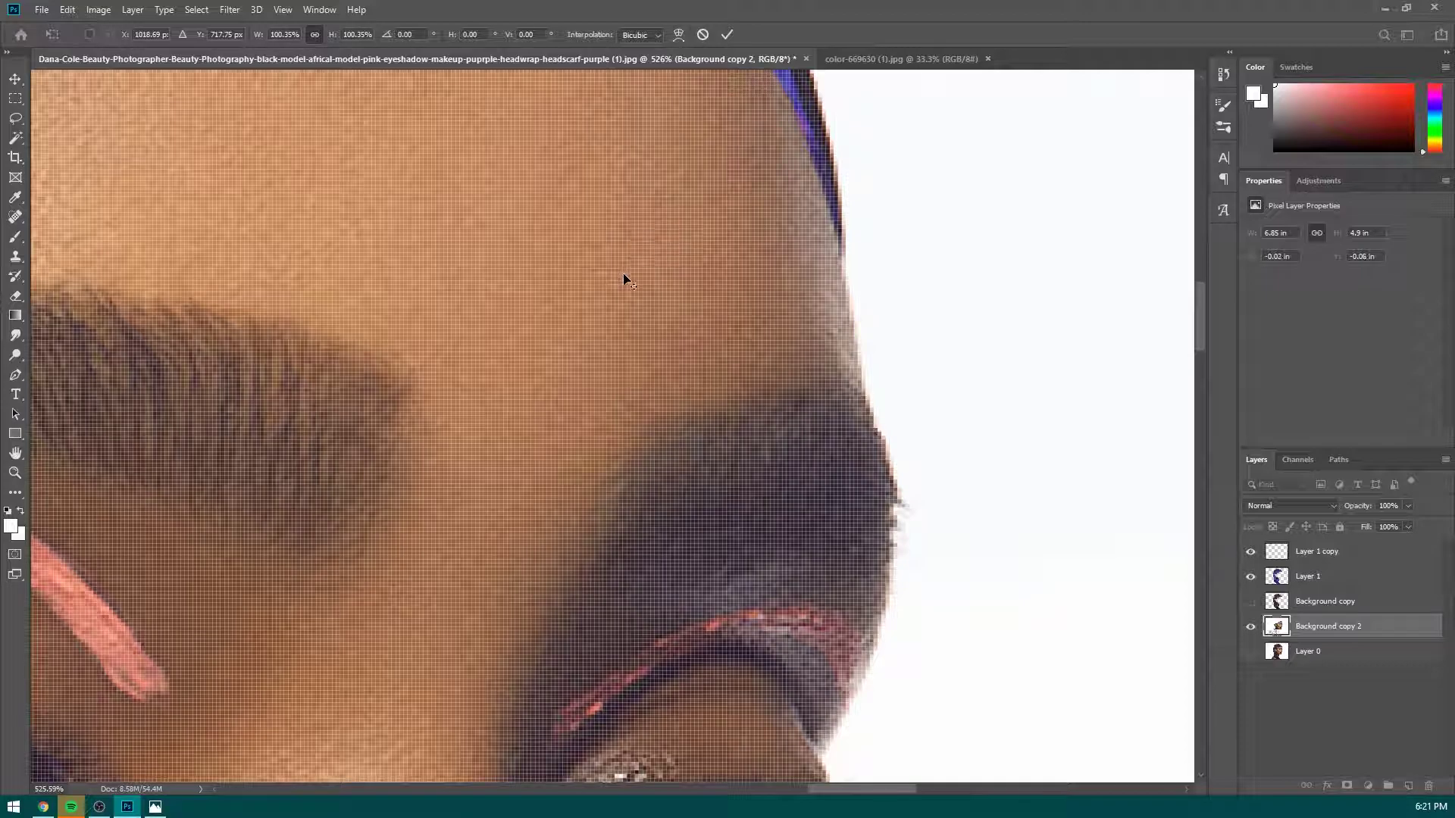
scroll(512, 309, "down", 7)
mouse_move(258, 457)
left_mouse_down()
mouse_move(288, 488)
mouse_move(270, 480)
left_mouse_up()
key("Return")
key("b")
scroll(295, 365, "down", 5)
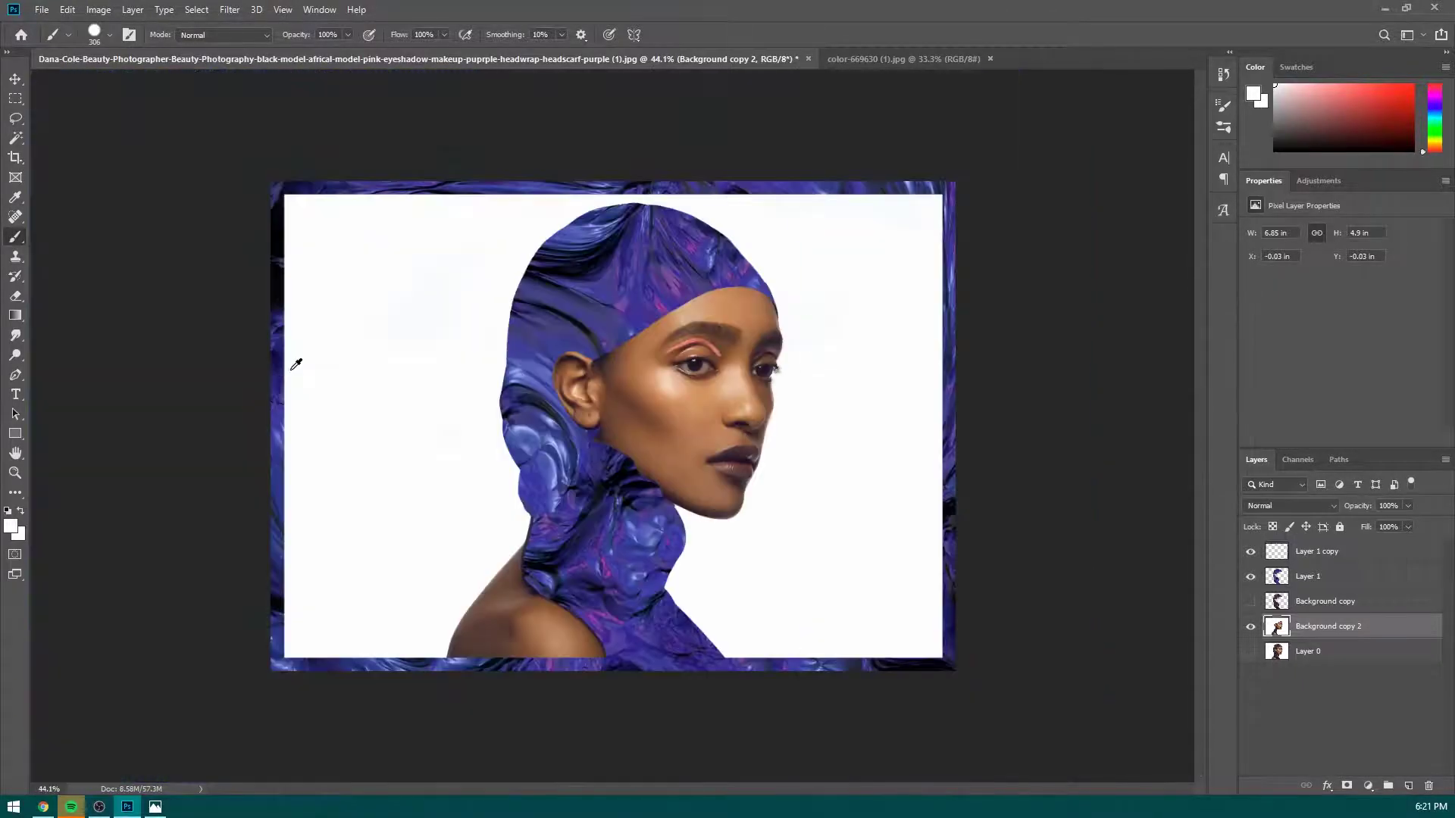
Scale Layer 1, the textured scarf and frame, down slightly to 7.23 by 5.11 in with Free Transform.
scroll(644, 591, "up", 5)
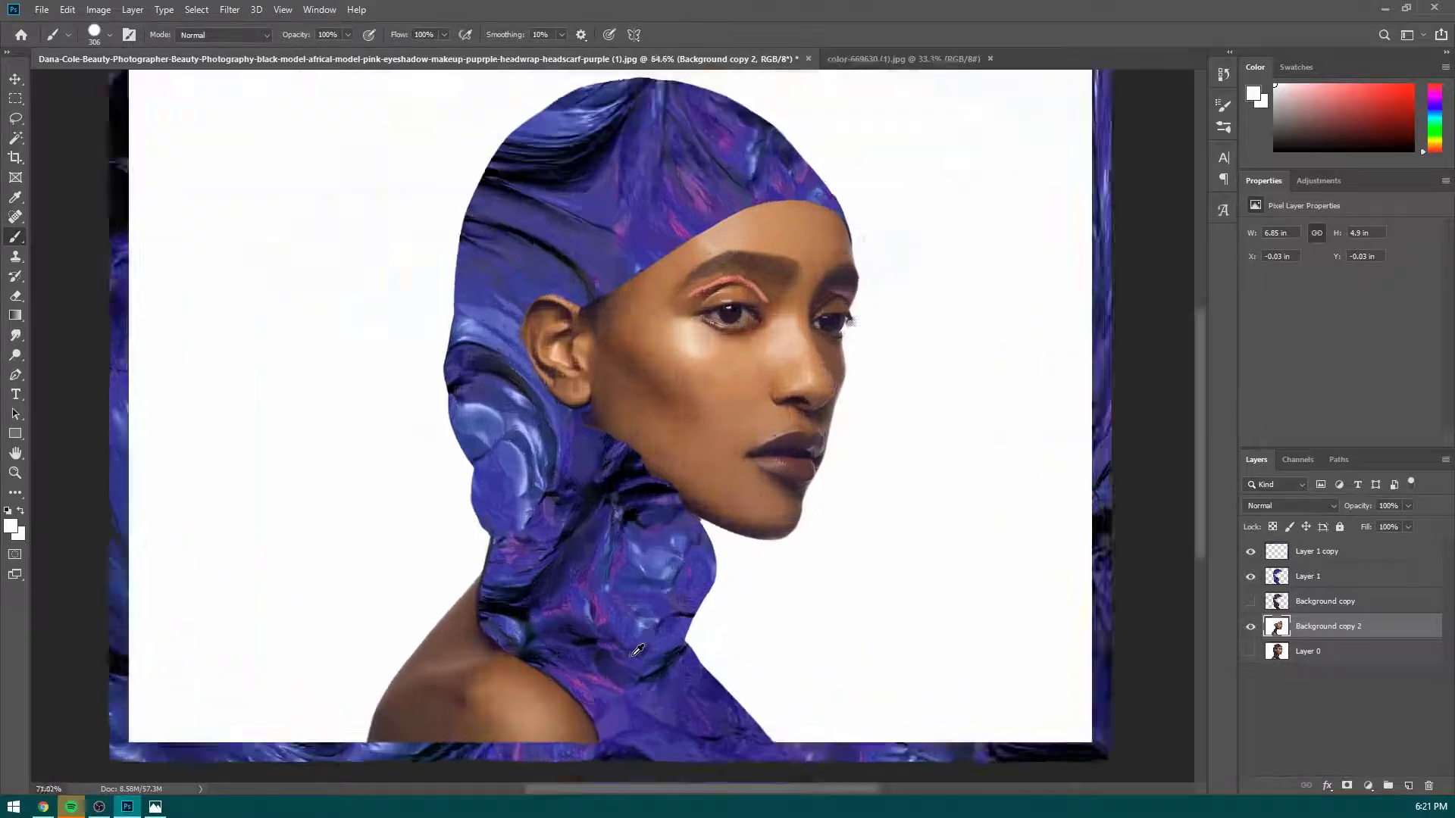
left_click(1310, 582)
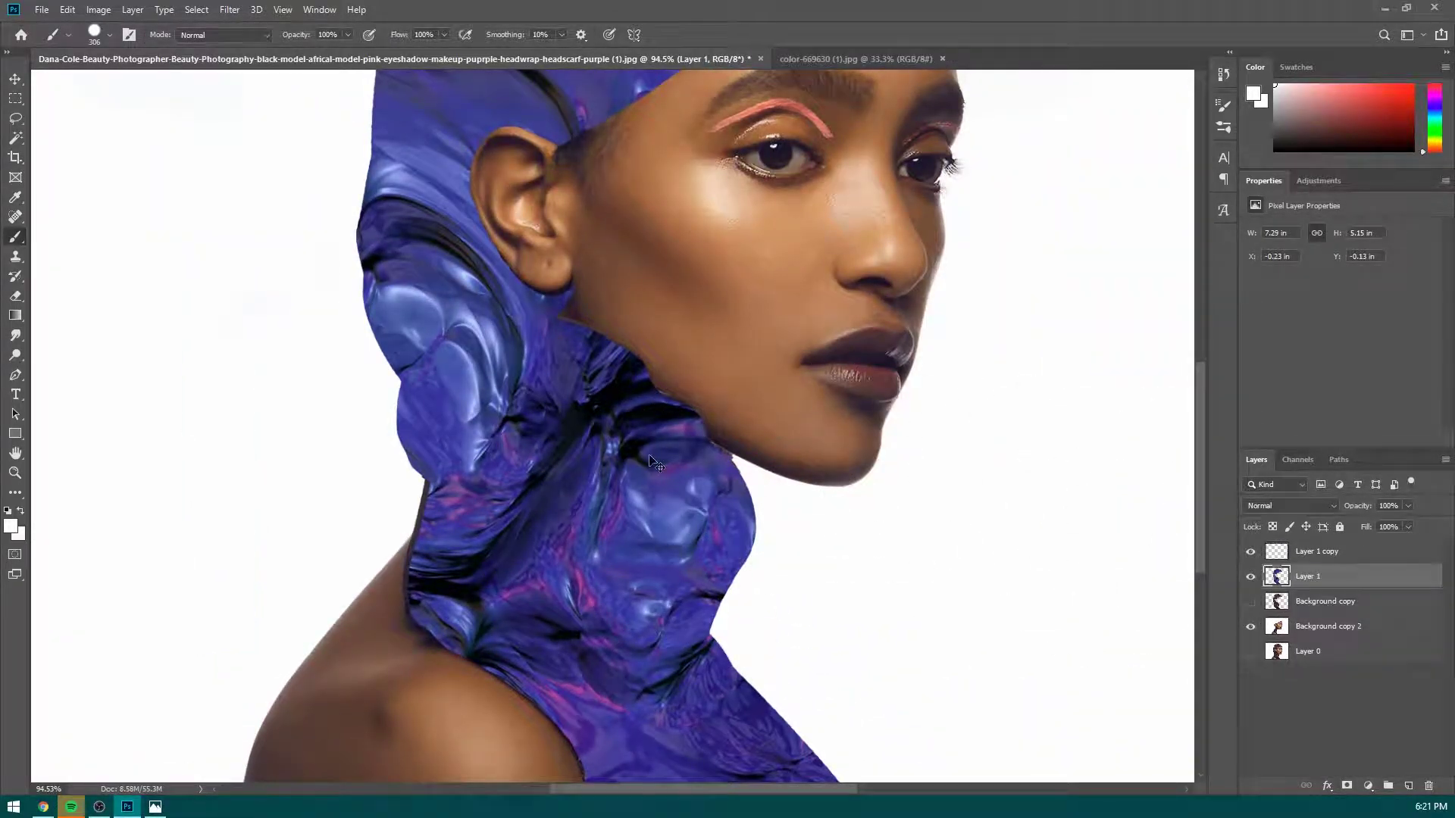
key("ctrl+t")
scroll(657, 467, "down", 4)
left_click_drag(1019, 712, 1020, 697)
key("Return")
key("b")
scroll(503, 520, "up", 5)
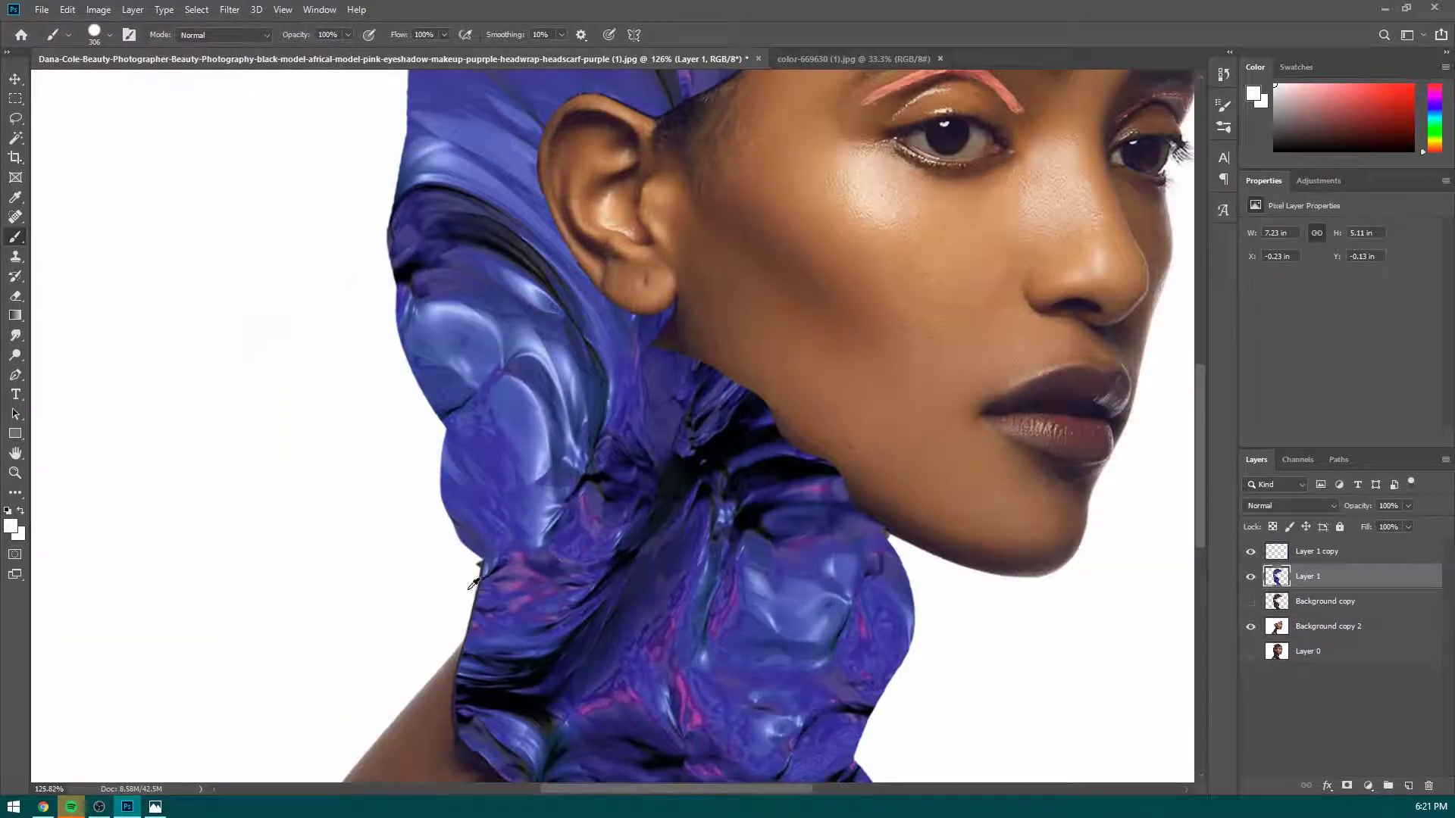
With Layer 1 hidden, paint white over the old scarf behind the neck on Background copy 2, and check it against the textured scarf.
scroll(473, 582, "up", 4)
left_click(1250, 575)
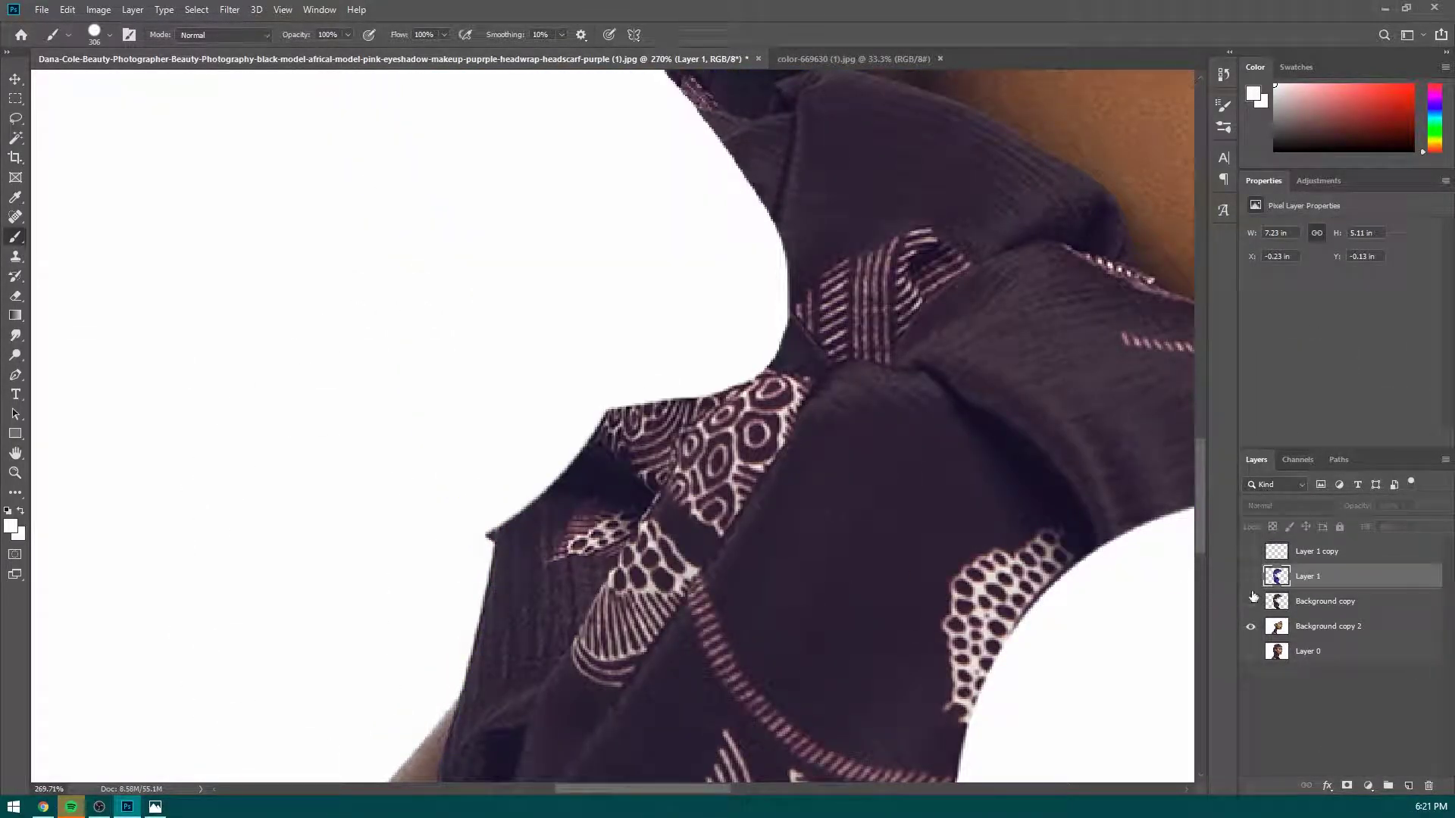
left_click(1319, 626)
left_click_drag(438, 390, 397, 381)
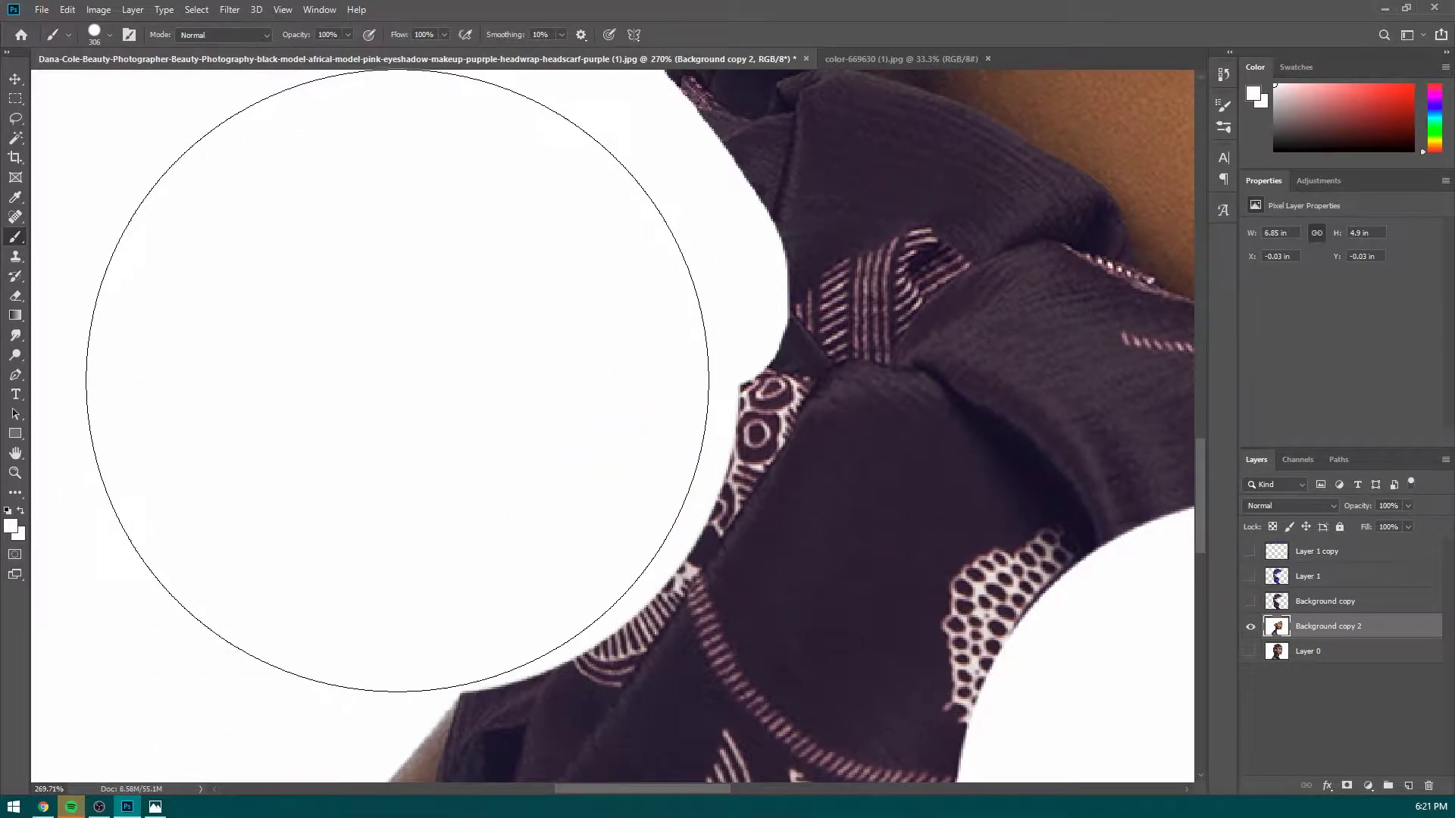
left_click(1251, 576)
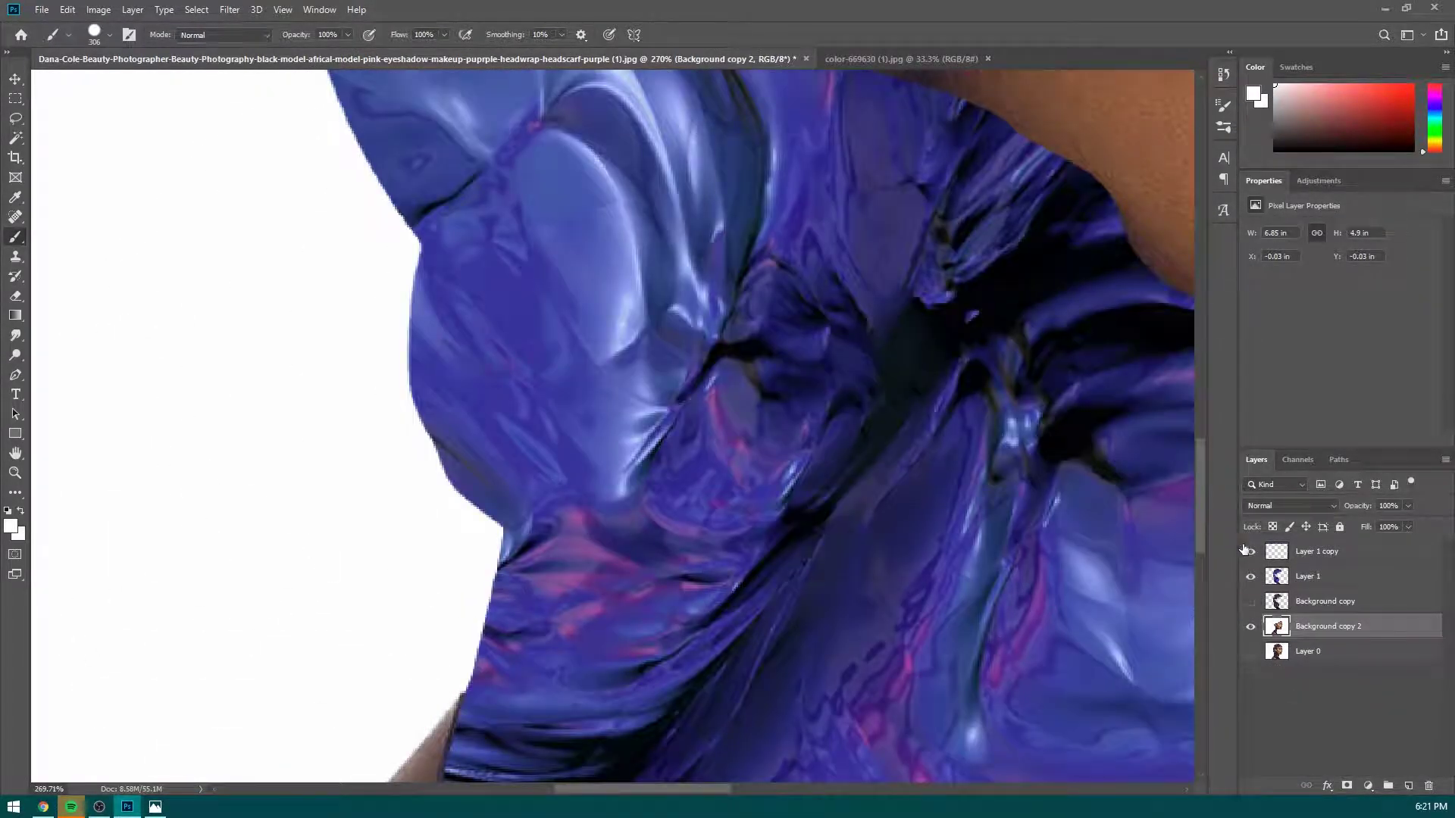
scroll(729, 426, "down", 5)
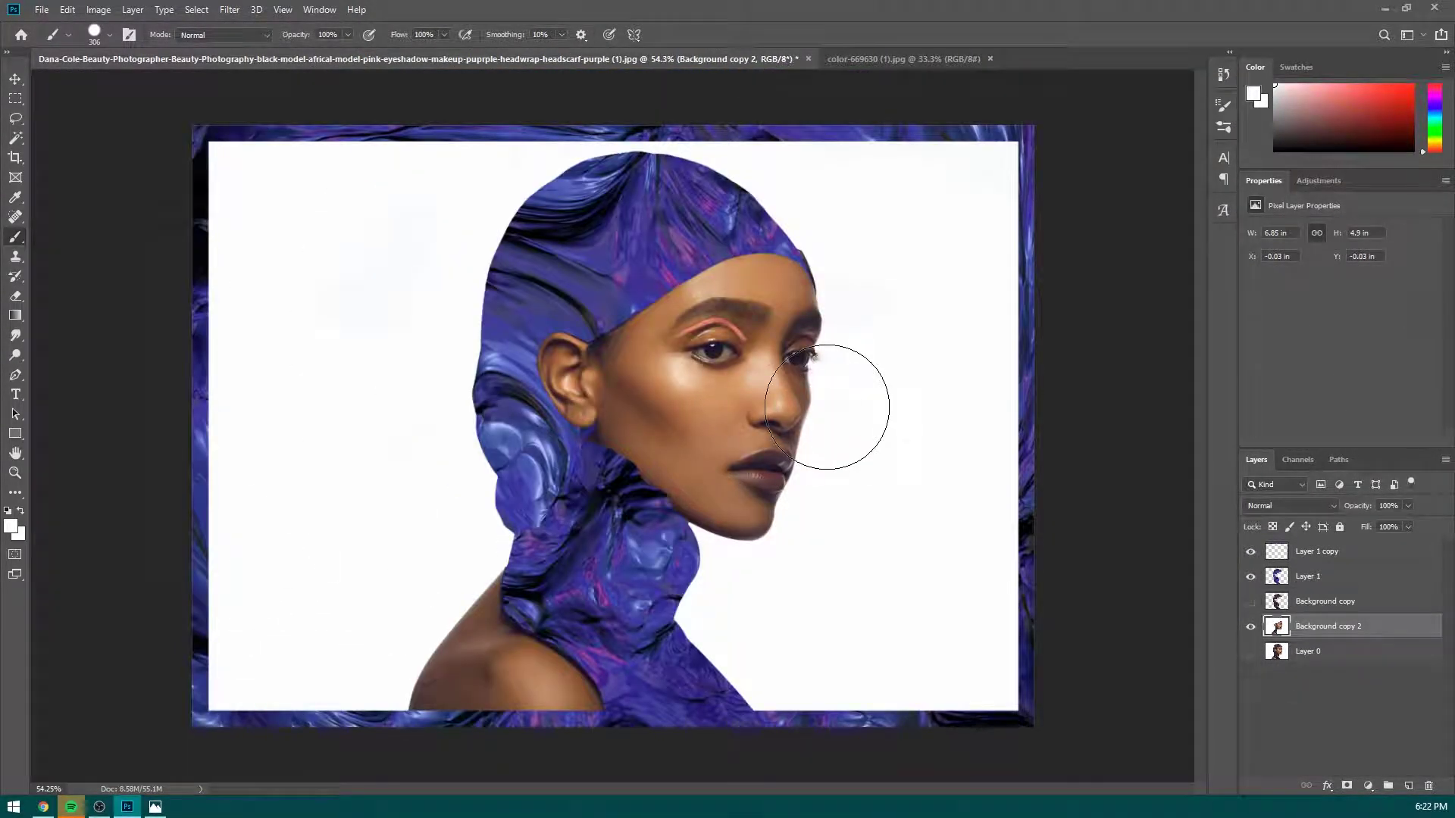
scroll(826, 409, "down", 2)
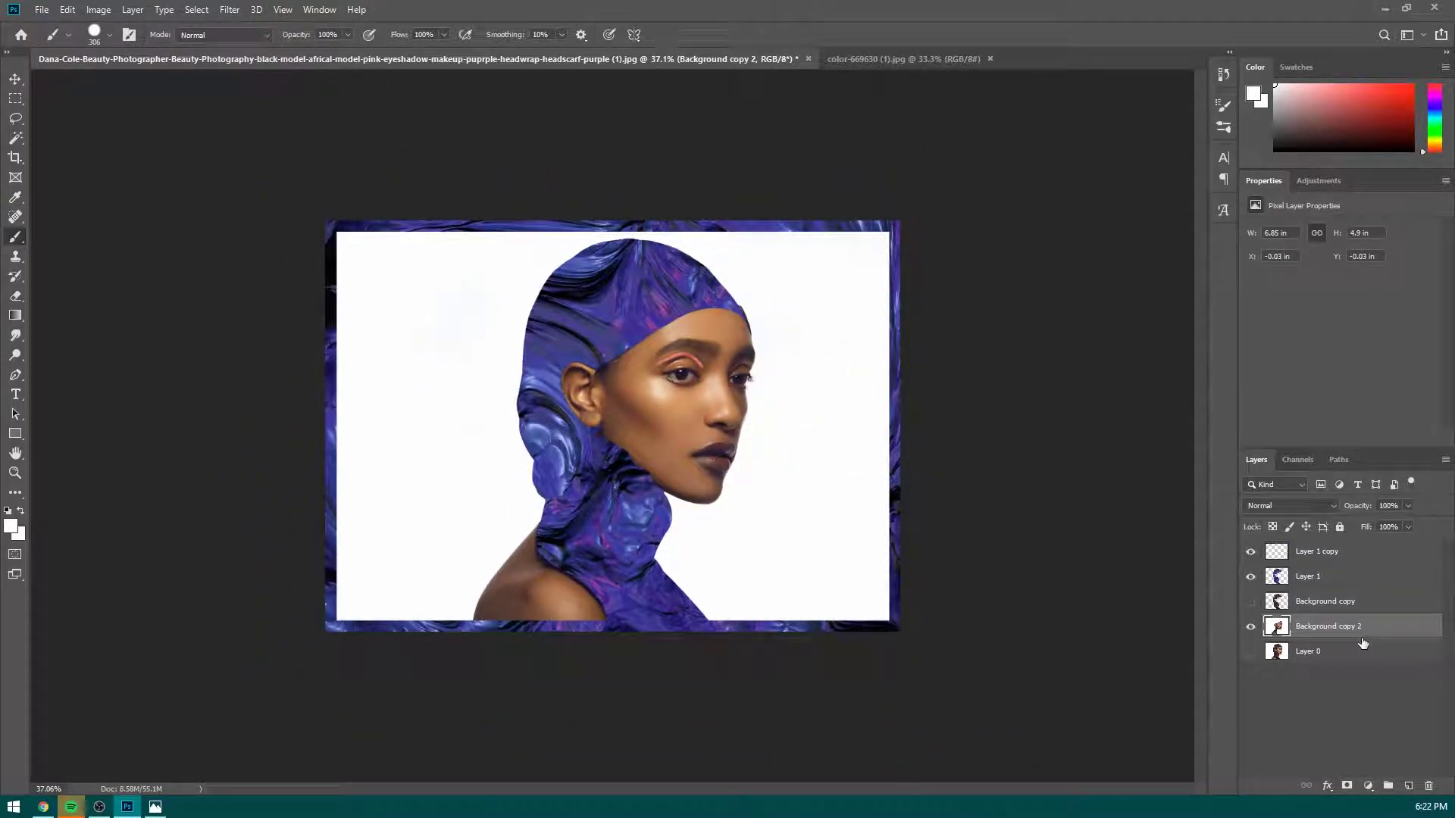
left_click(1251, 577)
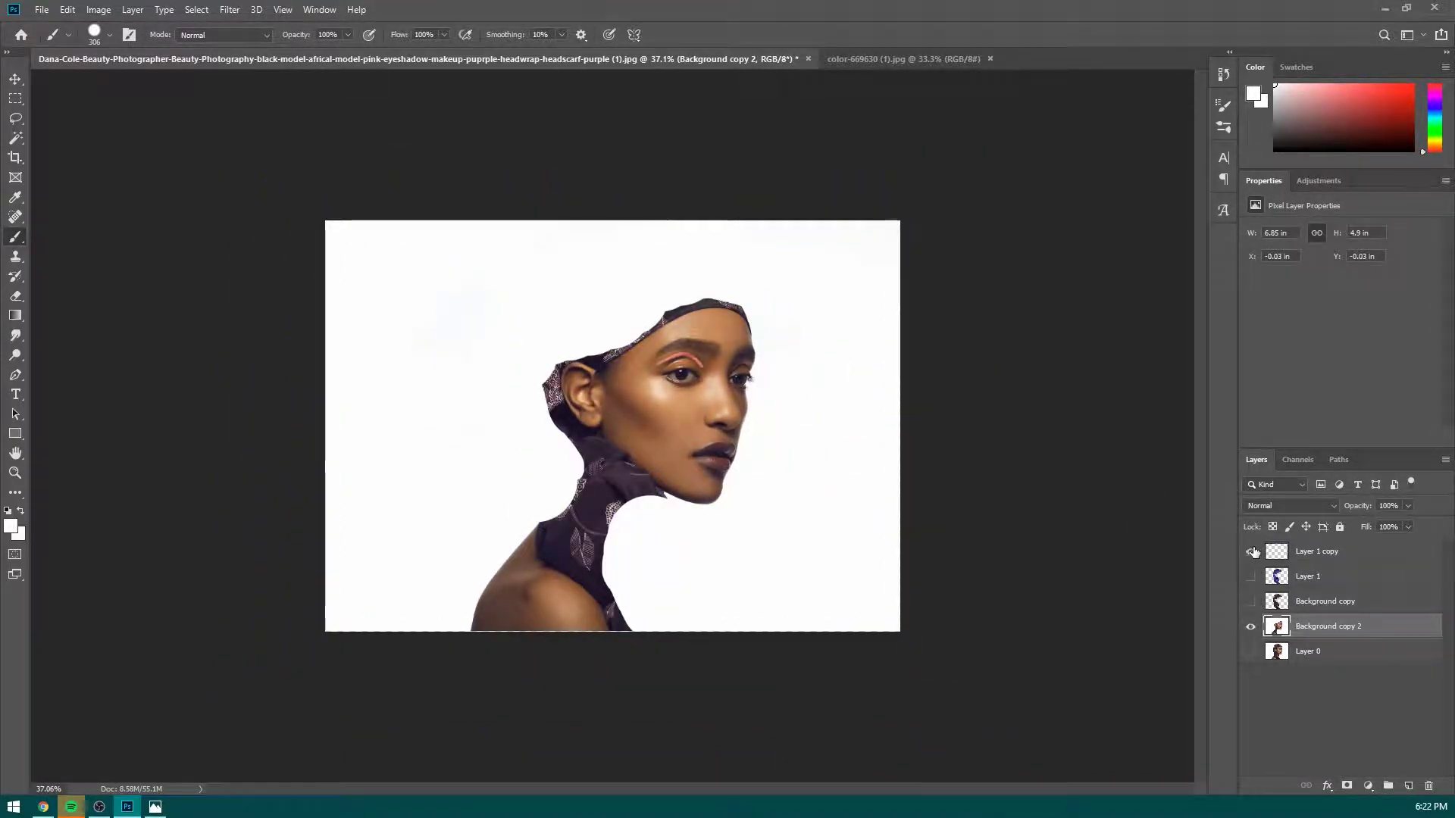
left_click(1250, 576)
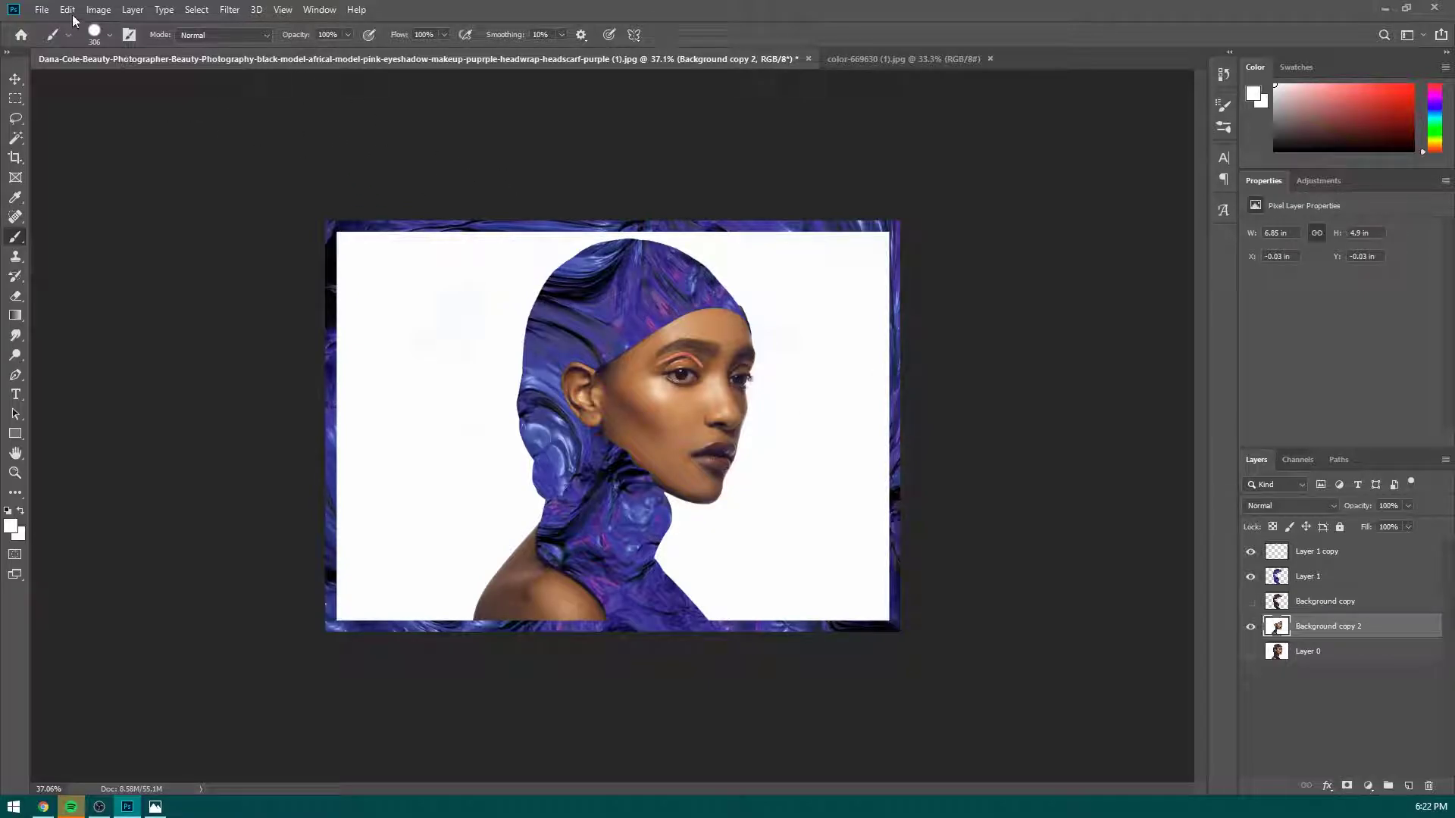
left_click(98, 10)
mouse_move(136, 50)
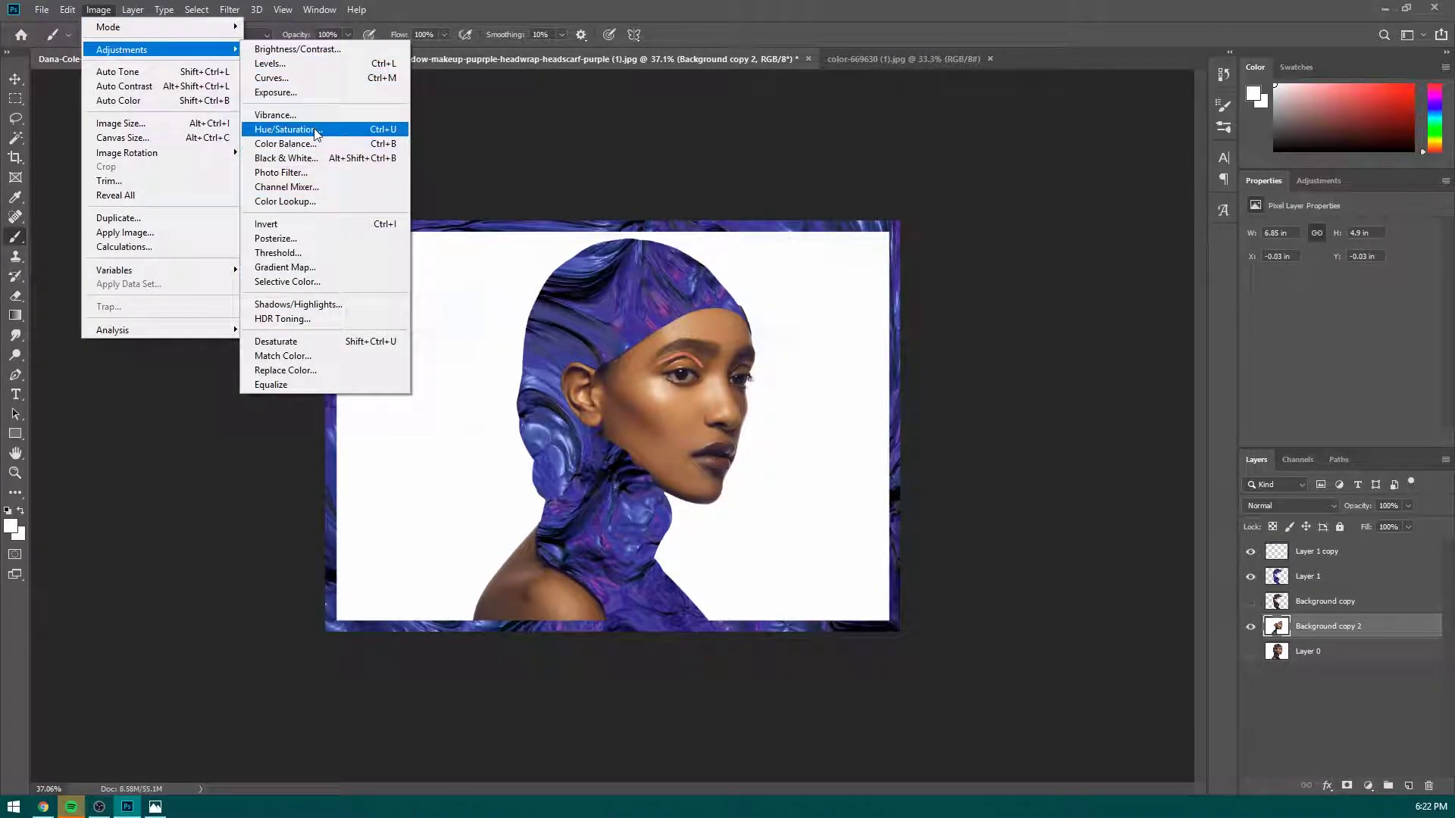
left_click(303, 303)
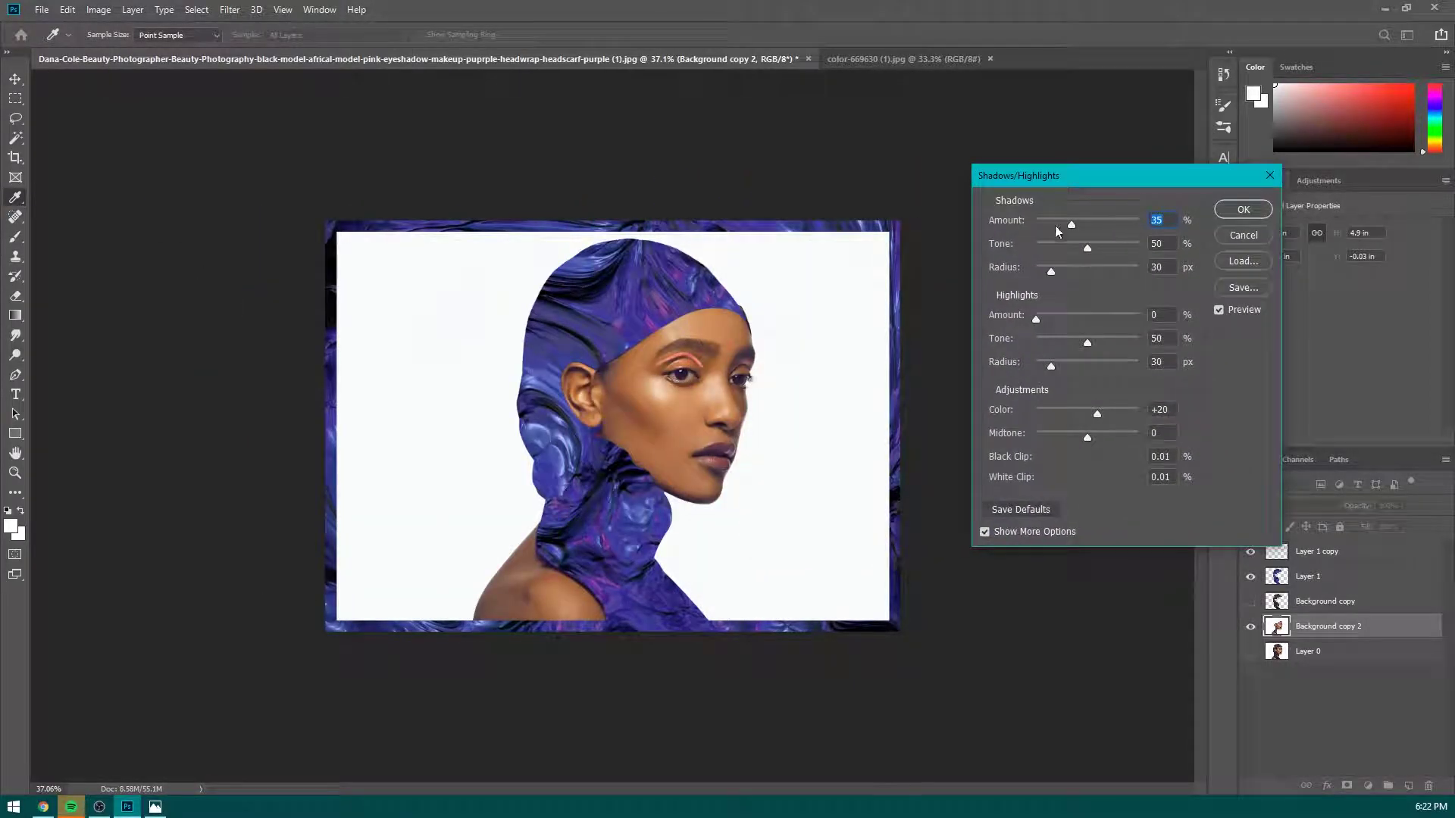
type("0")
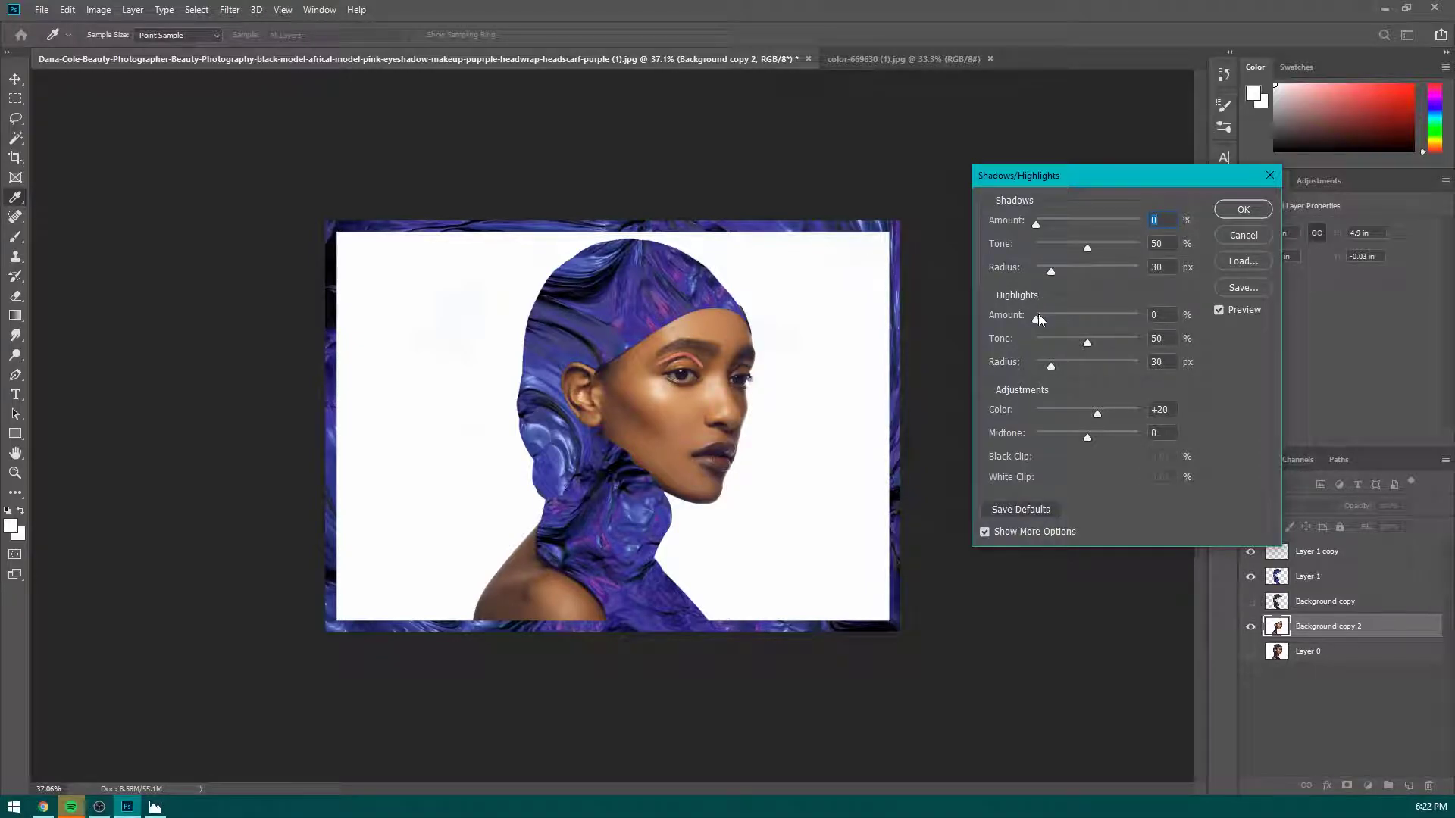
left_click_drag(1037, 317, 1179, 333)
left_click_drag(1137, 413, 994, 451)
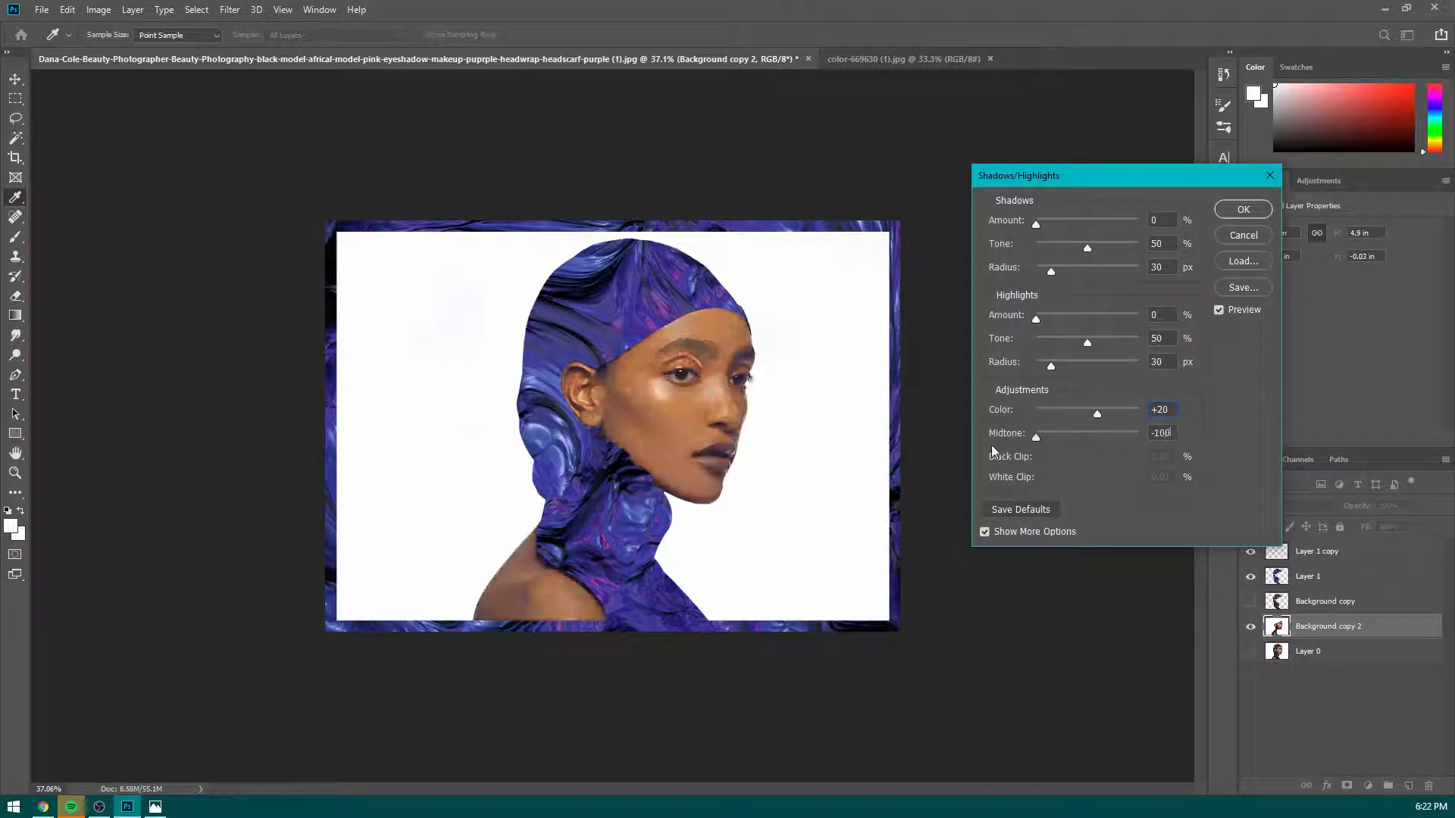
left_click(1247, 237)
key("b")
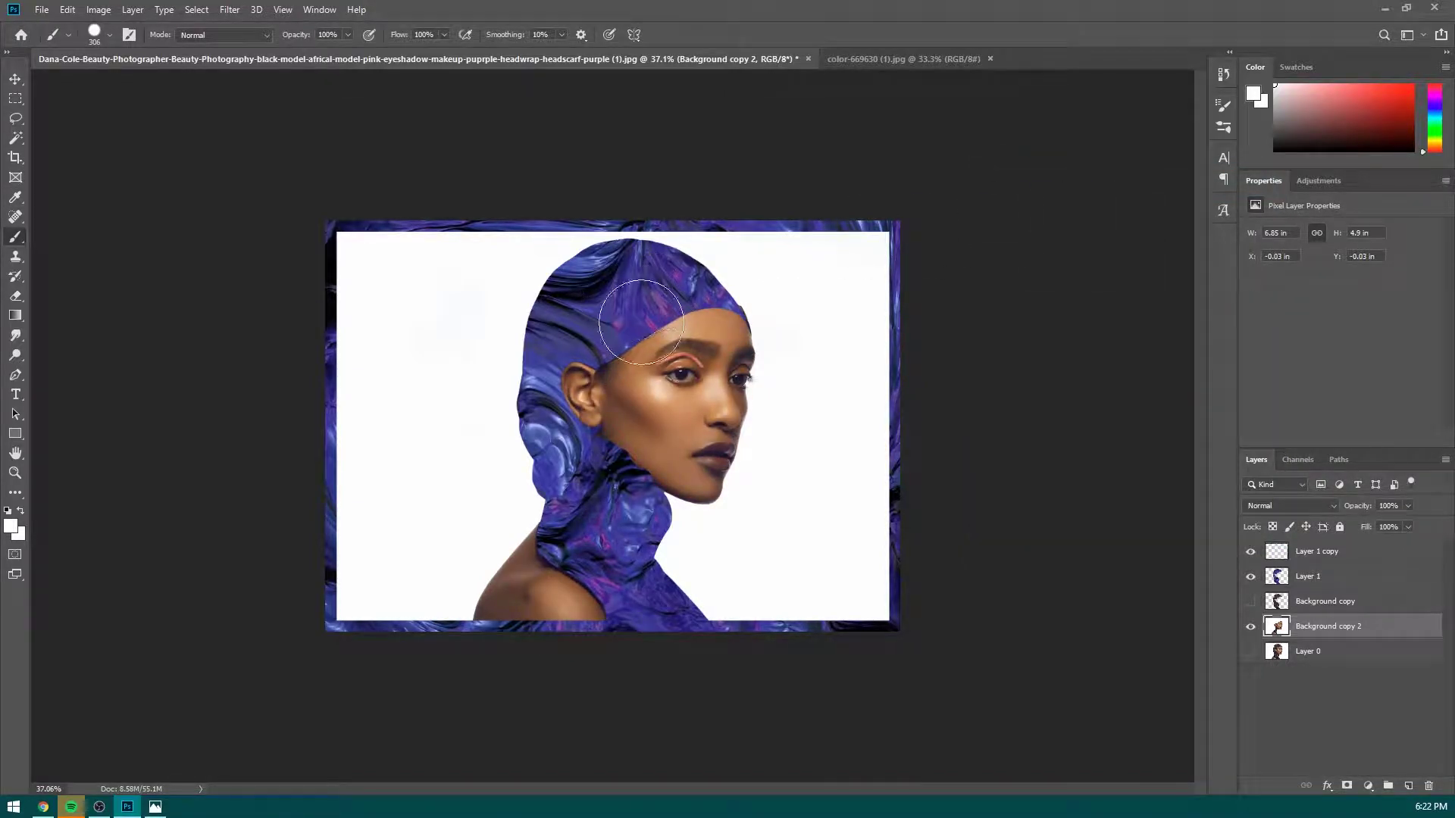
Set the brush size to 42 px and try a white stroke over the nearer eye on Background copy 2.
scroll(784, 328, "up", 5)
right_click(649, 315)
left_click(744, 351)
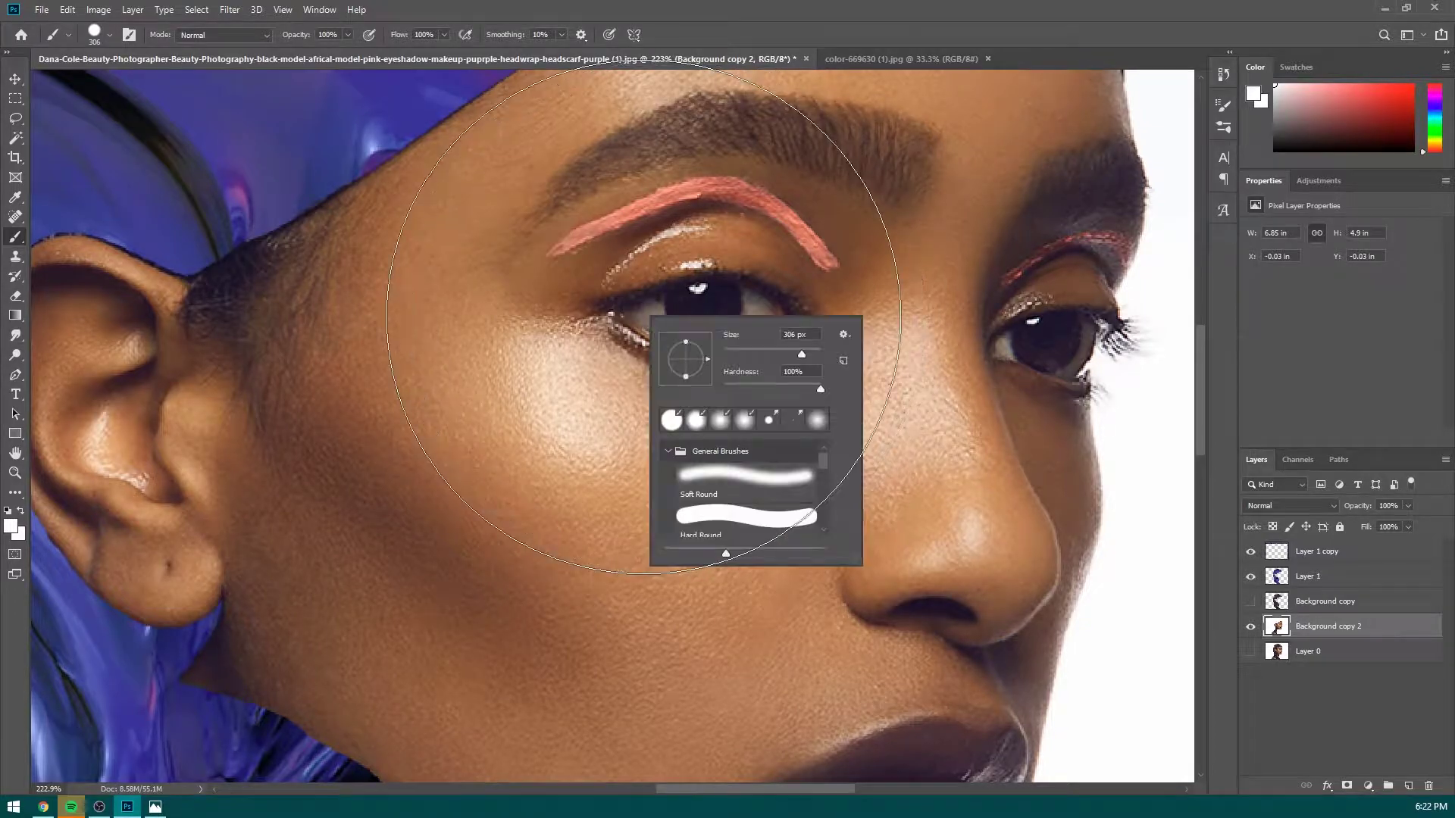
left_click_drag(655, 304, 687, 280)
key("ctrl+z")
scroll(687, 287, "down", 5)
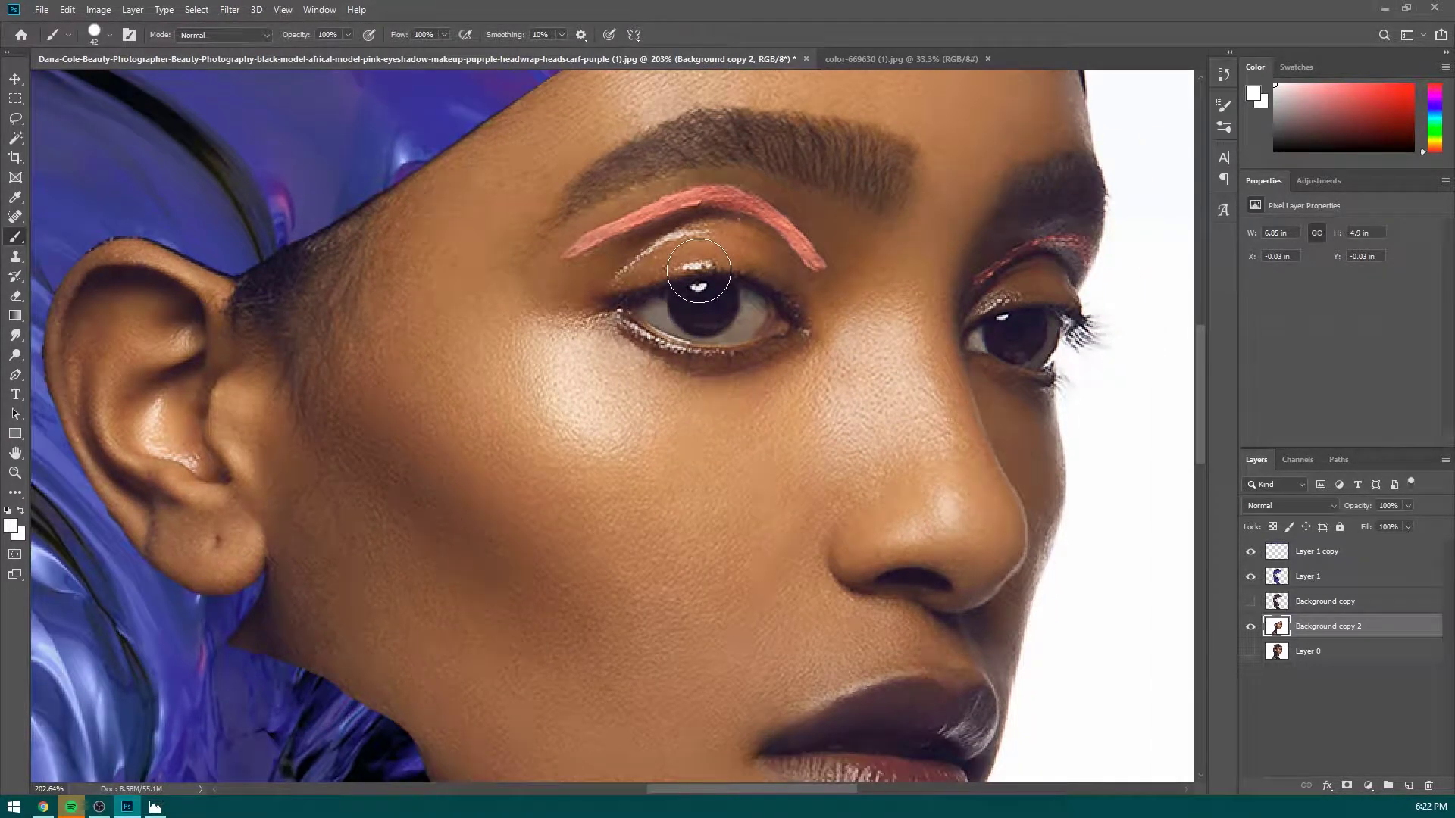
Lower the brush opacity to 55% and try white strokes over the eye and along the scarf's front edge at the forehead.
left_click_drag(305, 35, 271, 39)
left_click_drag(671, 298, 728, 298)
key("ctrl+z")
scroll(693, 235, "down", 5)
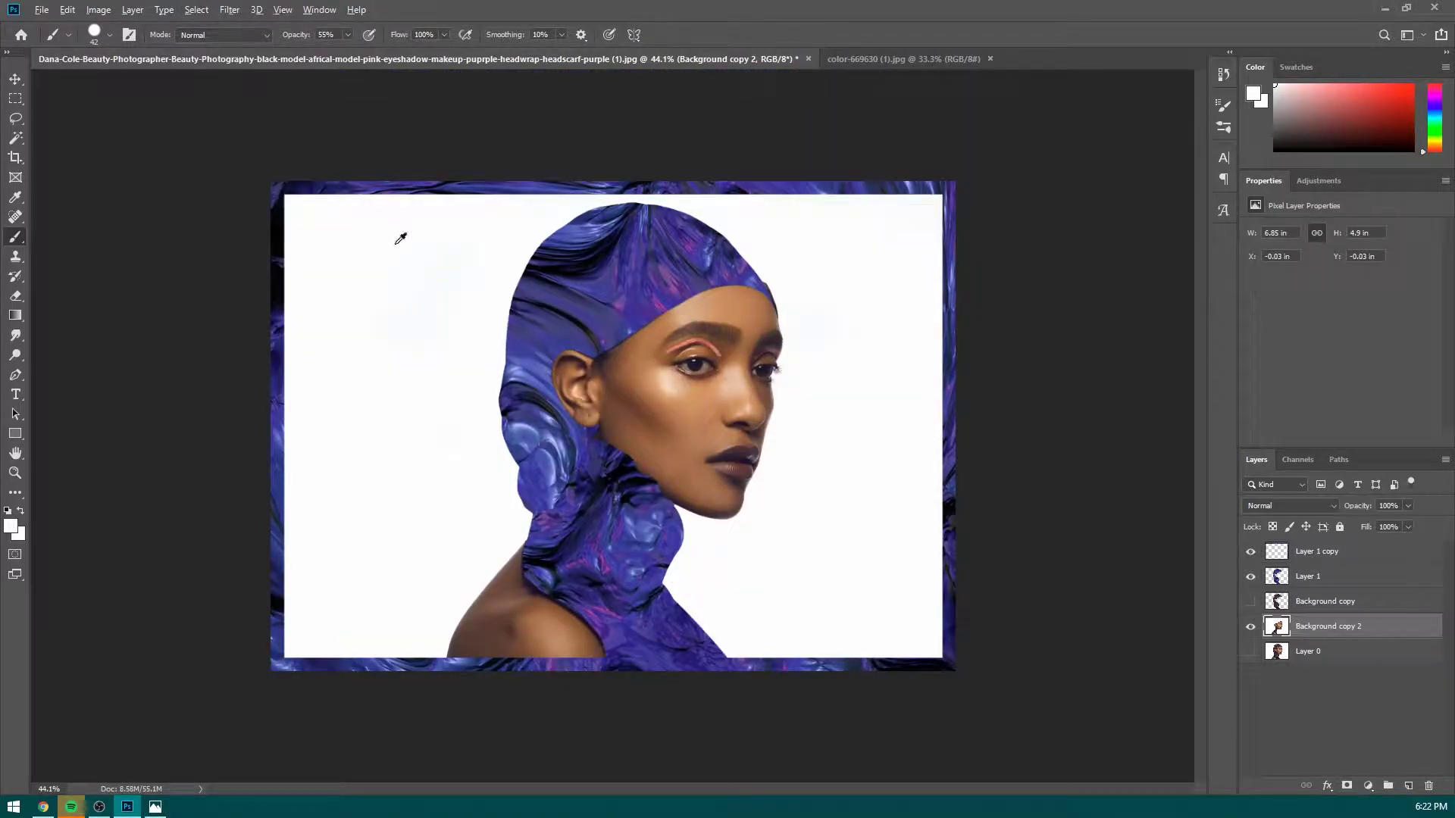
scroll(409, 244, "down", 1)
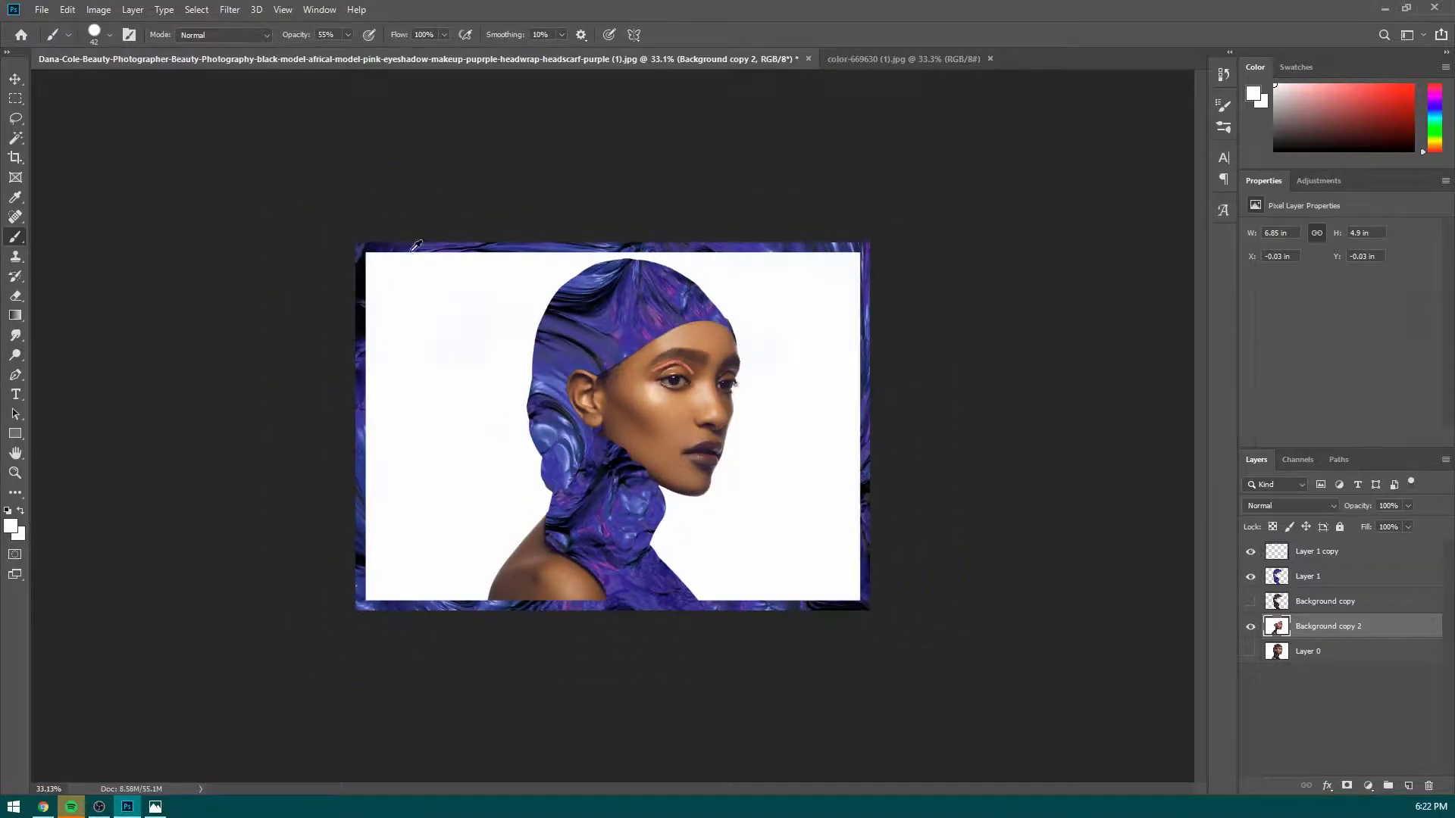
scroll(653, 437, "up", 3)
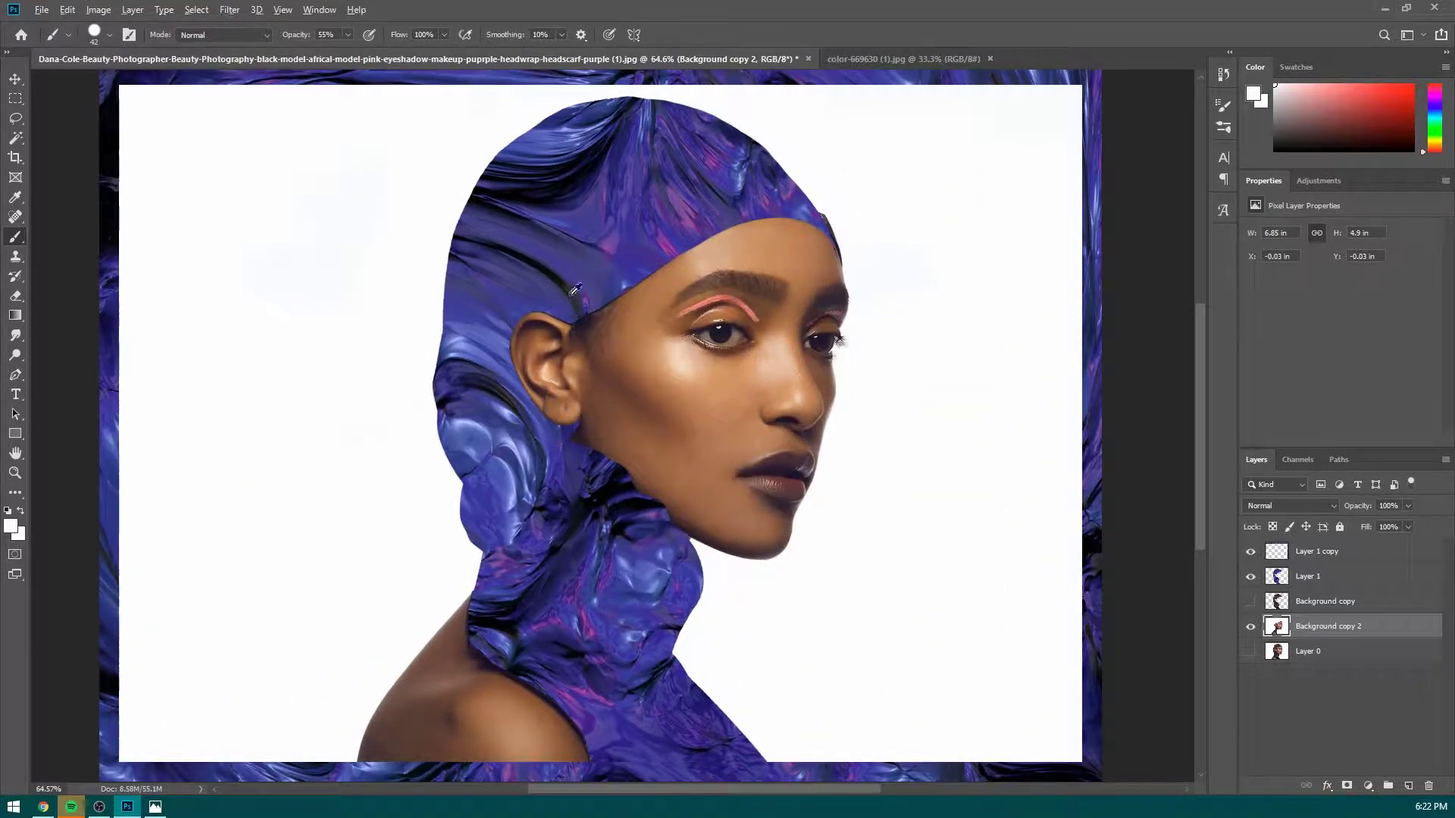
scroll(565, 325, "up", 4)
scroll(565, 325, "down", 2)
scroll(702, 300, "down", 2)
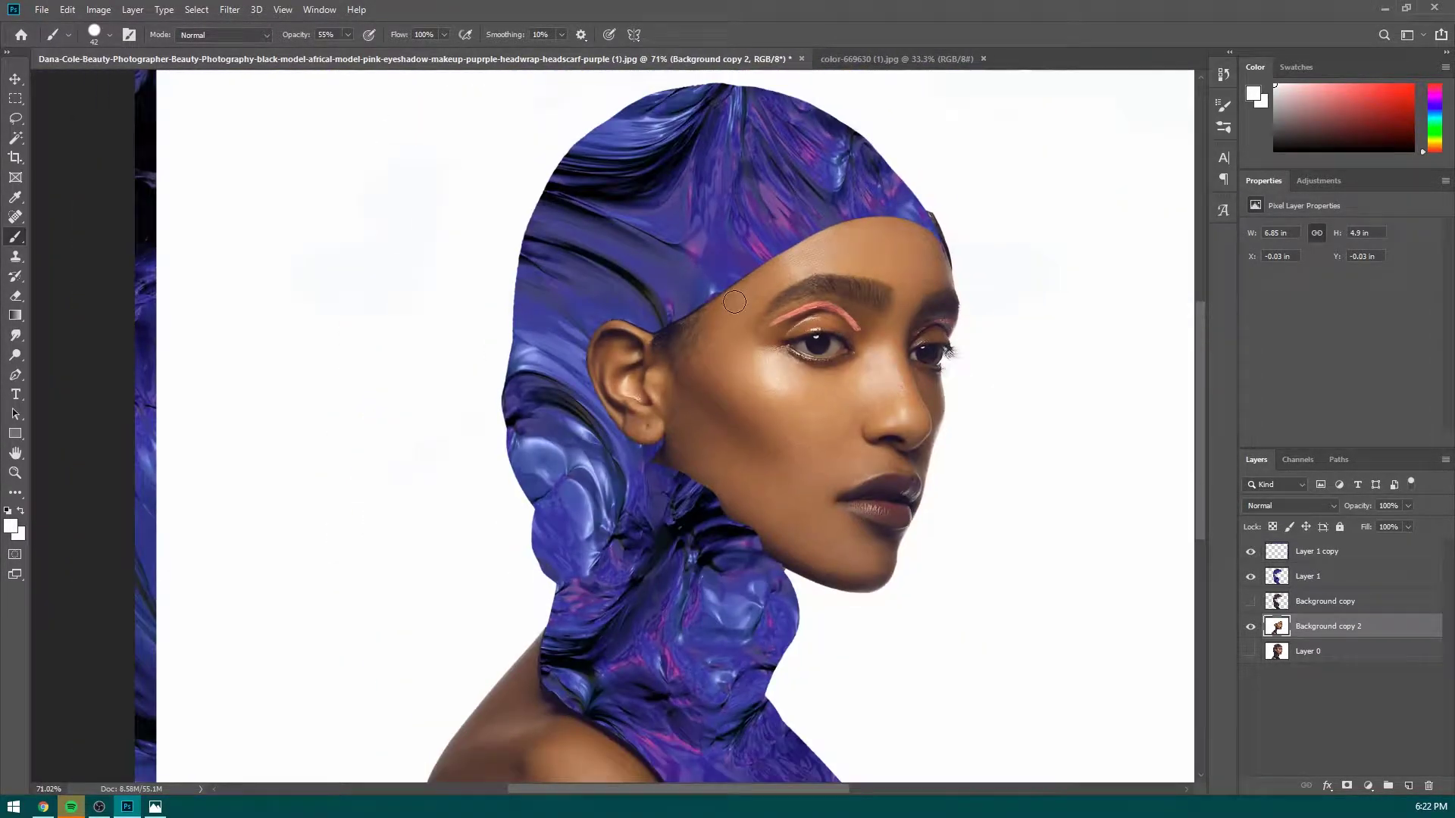
left_click_drag(926, 190, 976, 279)
key("ctrl+z")
Set the brush opacity to 100% and paint white over the old scarf protruding past the front of the forehead on Background copy 2.
left_click_drag(298, 36, 708, 76)
left_click_drag(929, 199, 1007, 344)
scroll(932, 195, "up", 5)
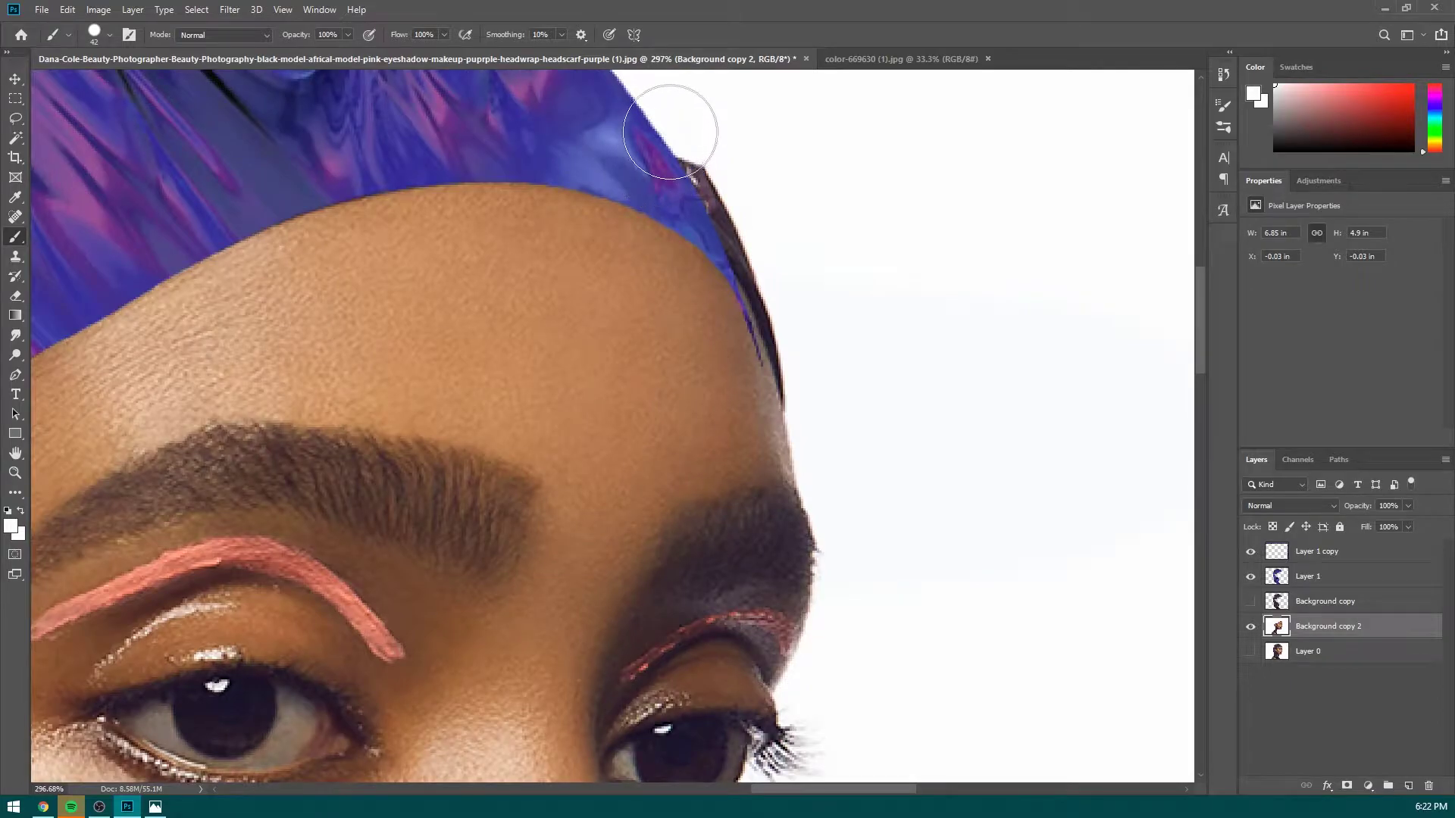
left_click_drag(736, 189, 746, 220)
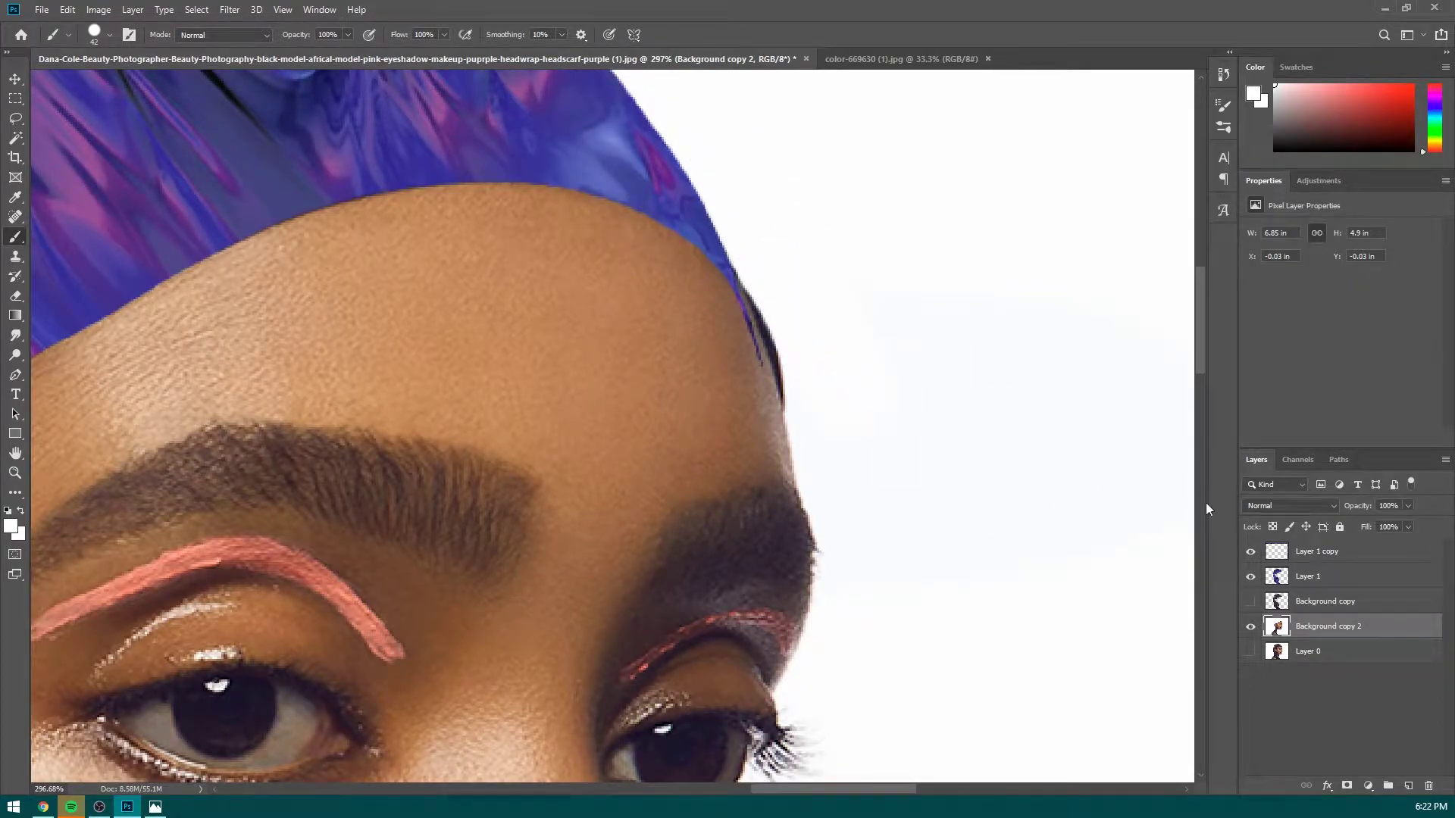
Nudge Background copy 2 three increments to the left so its forehead edge sits beneath the textured scarf.
left_click(1315, 606)
left_click(1319, 627)
key("ctrl+t")
key("Left")
key("Left")
key("Left")
key("Return")
key("b")
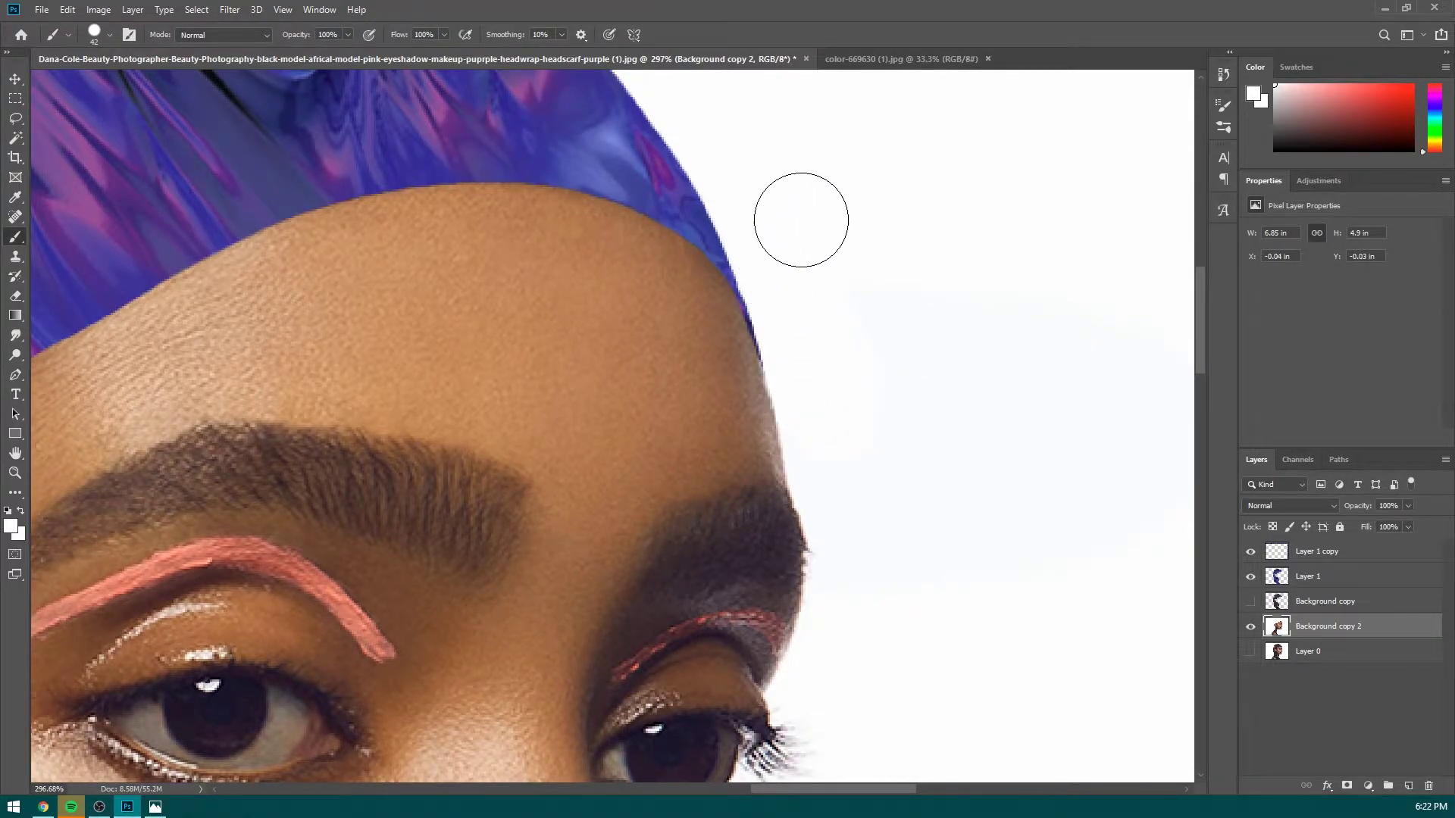
Switch to the image viewer to examine the finished reference portrait with its textured scarf and frame.
left_click(155, 806)
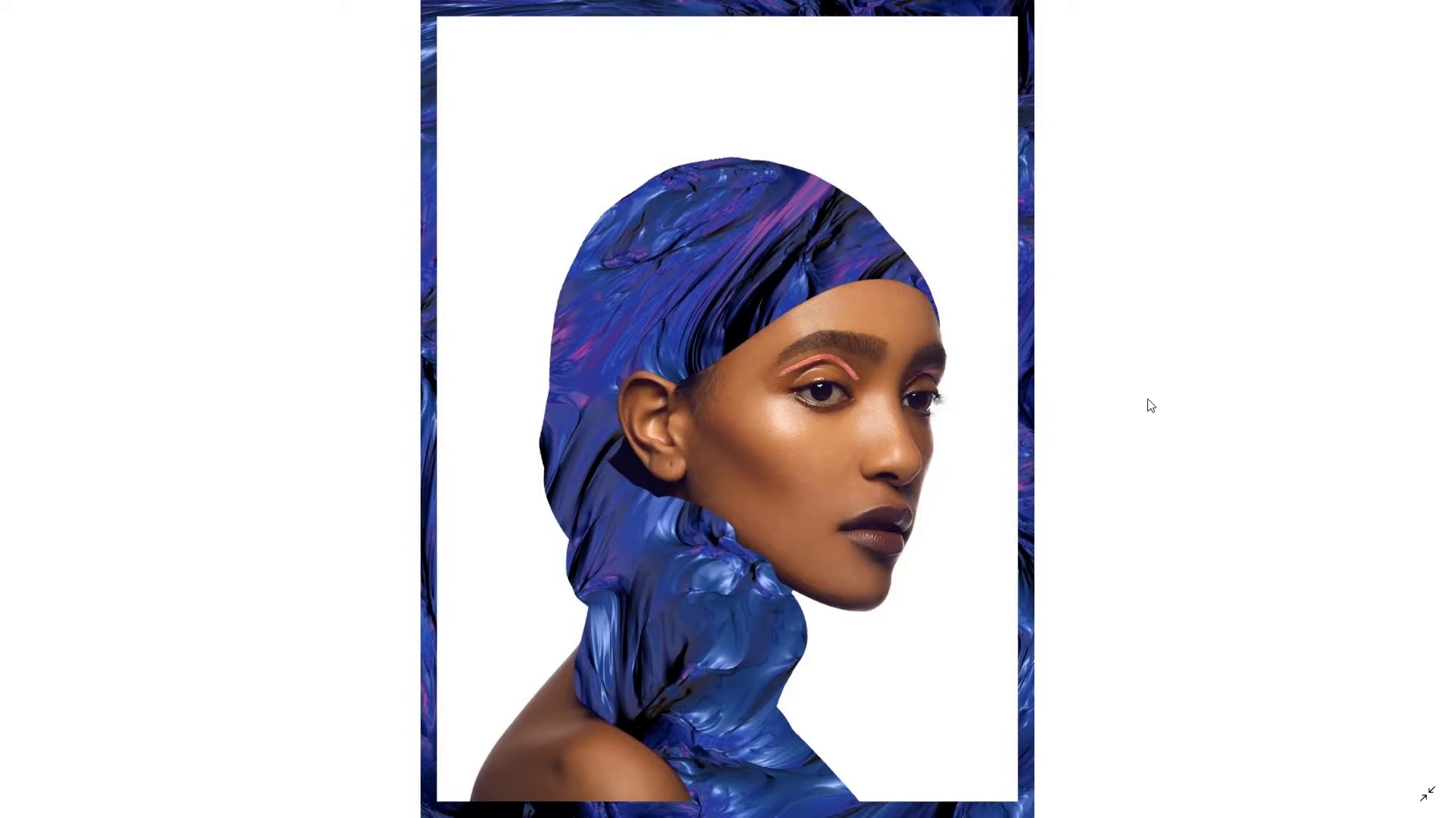